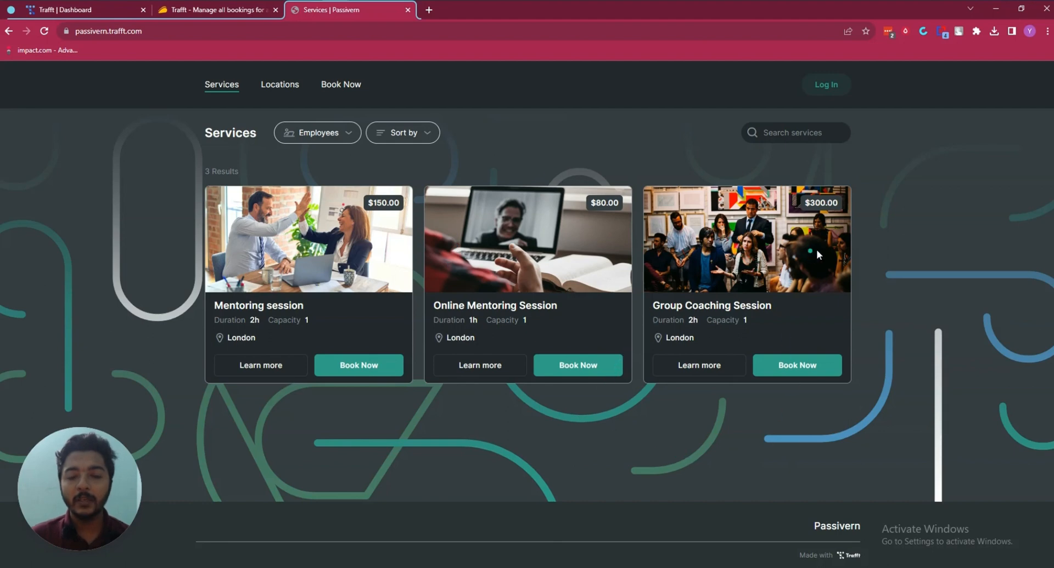
# - Look over Trafft's AppSumo deal page, including the product overview and customer reviews, alongside the Passivern booking site
pyautogui.click(196, 10)
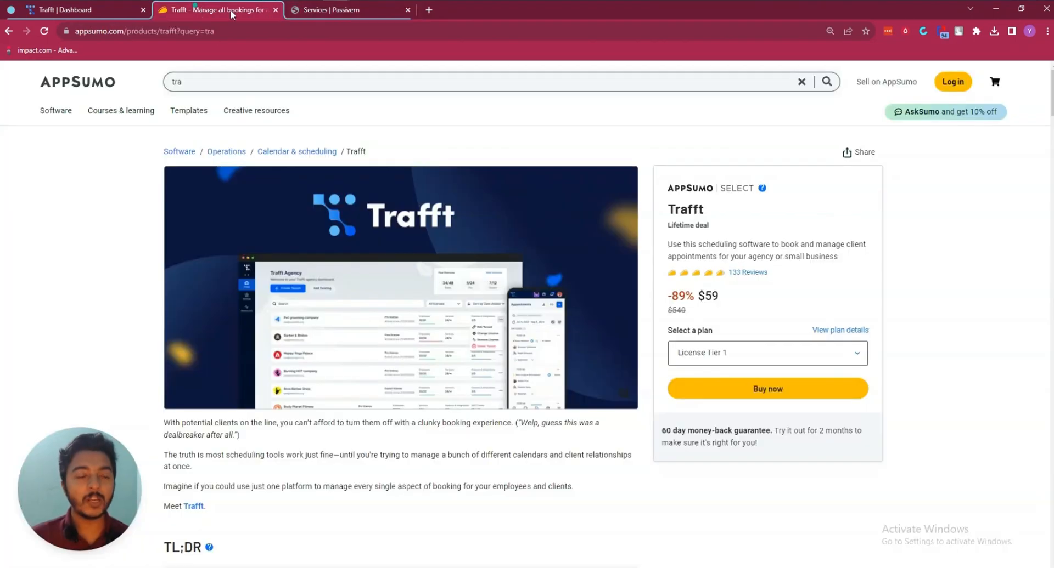
pyautogui.click(342, 10)
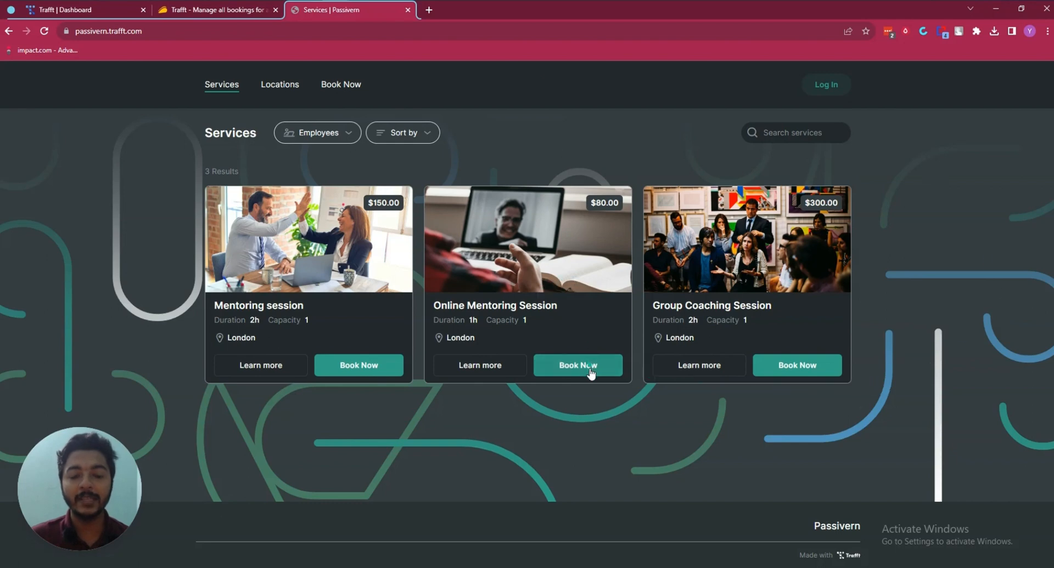
pyautogui.click(239, 14)
pyautogui.scroll(-5, 379, 239)
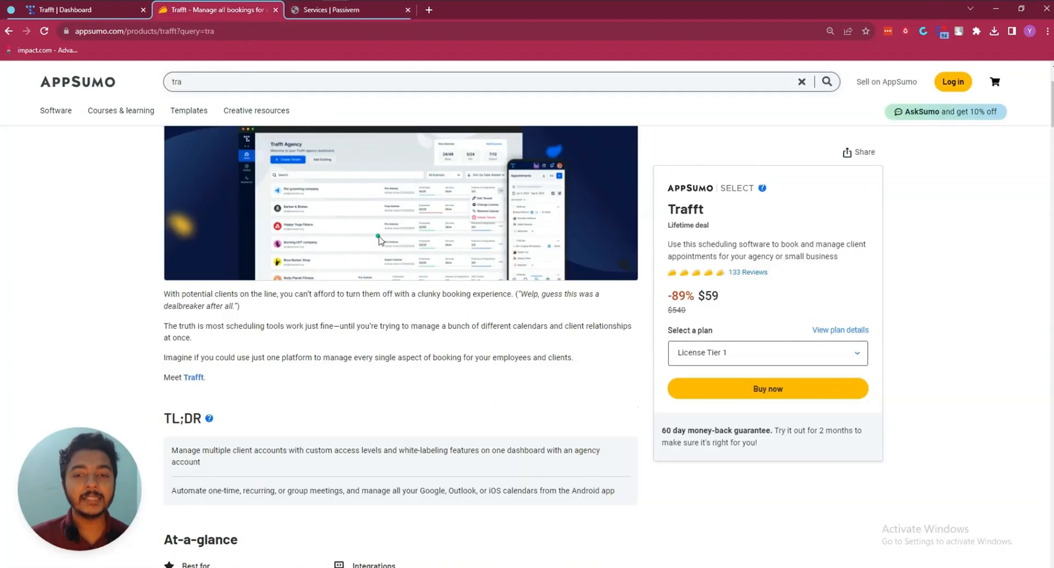
pyautogui.scroll(-7, 378, 239)
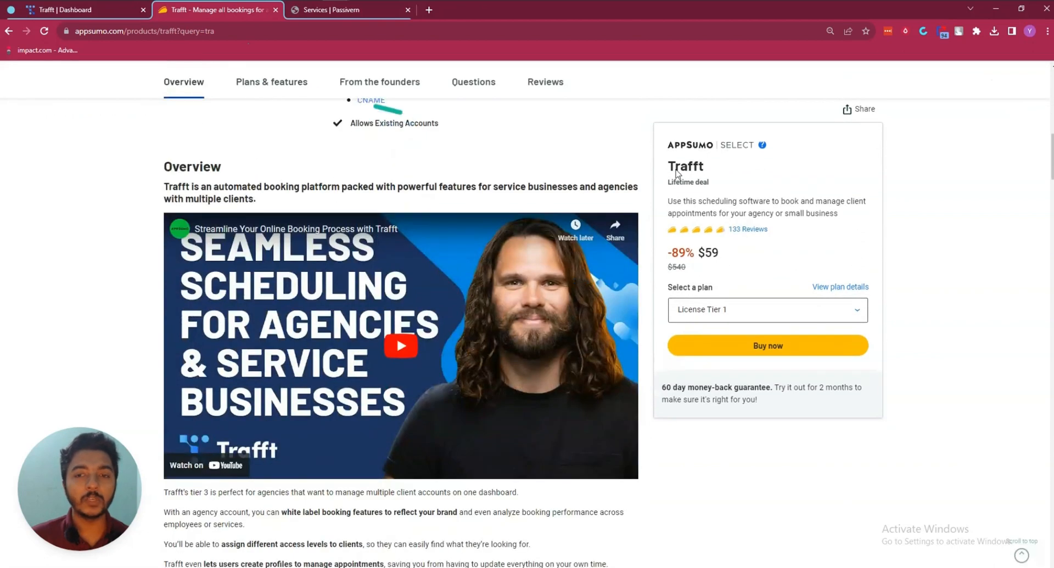
pyautogui.click(745, 230)
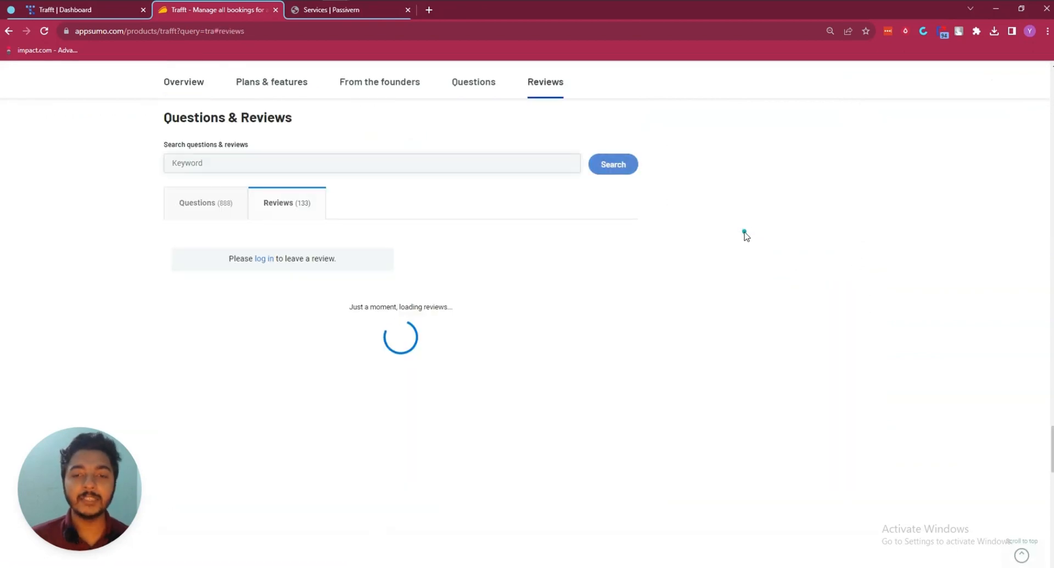
pyautogui.scroll(-14, 730, 284)
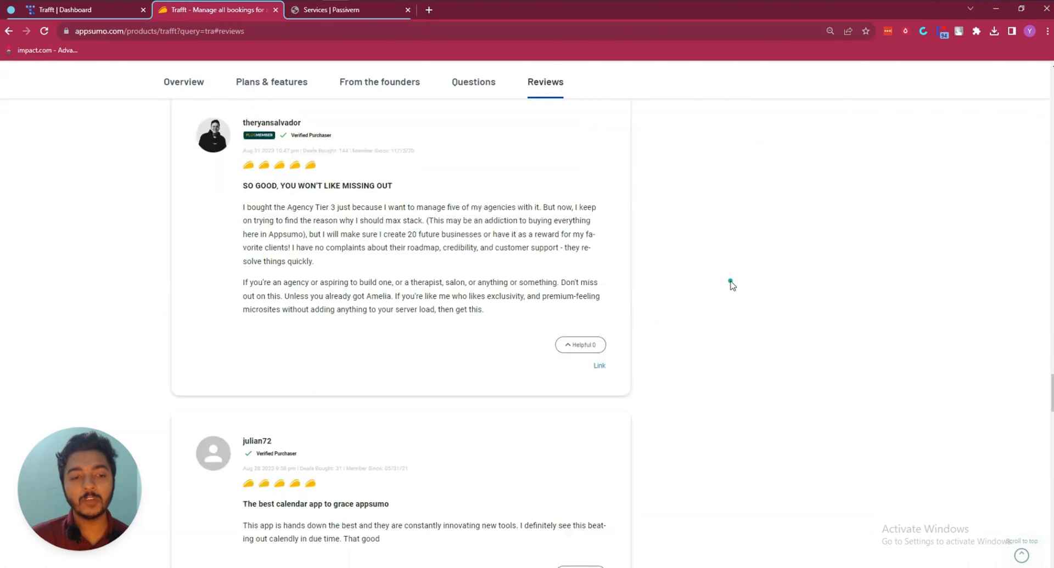
# - Compare the employee, custom feature and agency account limits of License Tiers 1, 2 and 3
pyautogui.scroll(20, 742, 349)
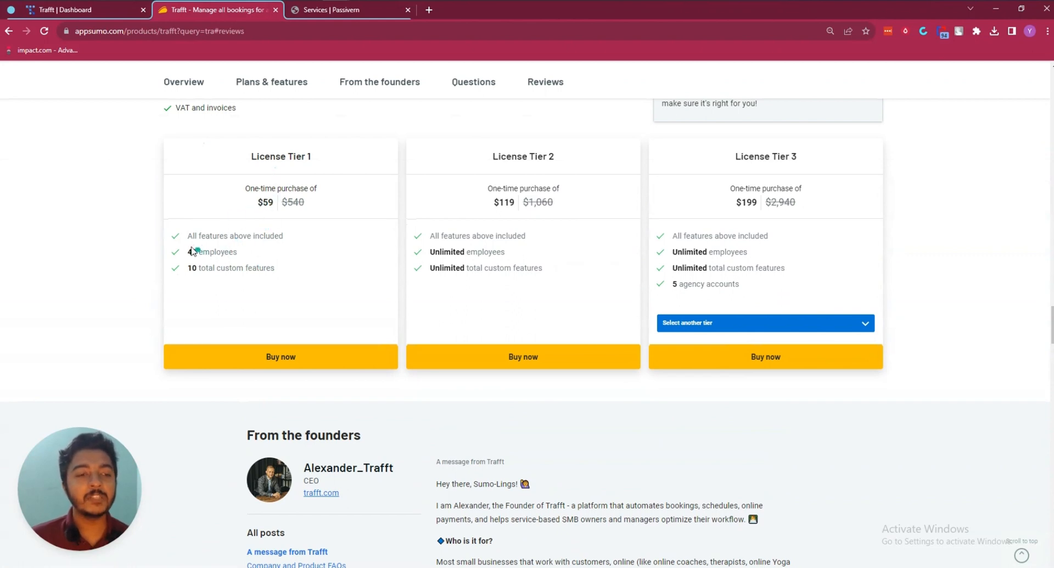
pyautogui.moveTo(188, 251); pyautogui.dragTo(282, 276)
pyautogui.doubleClick(191, 269)
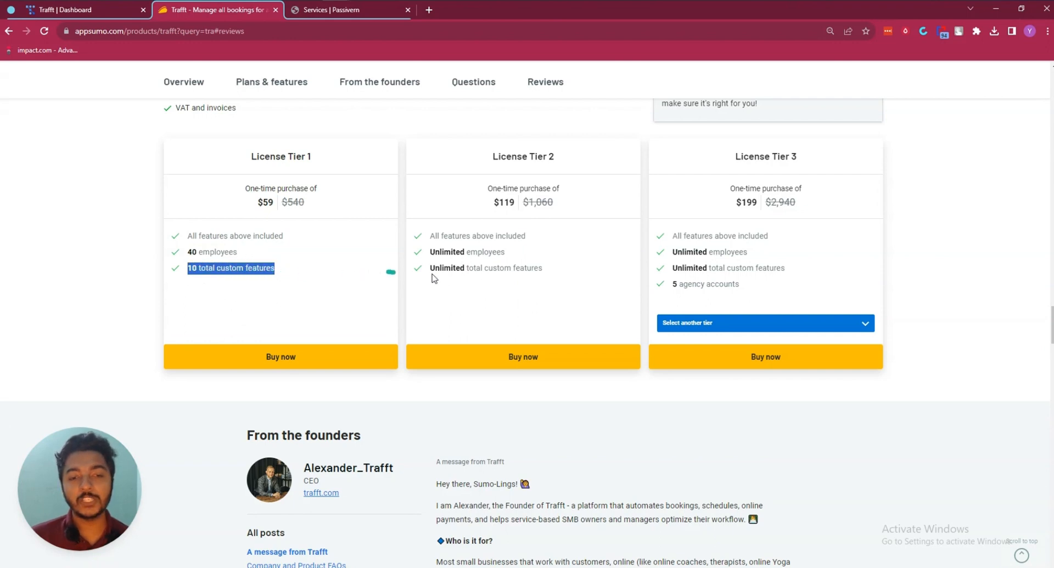
pyautogui.moveTo(466, 252); pyautogui.dragTo(542, 256)
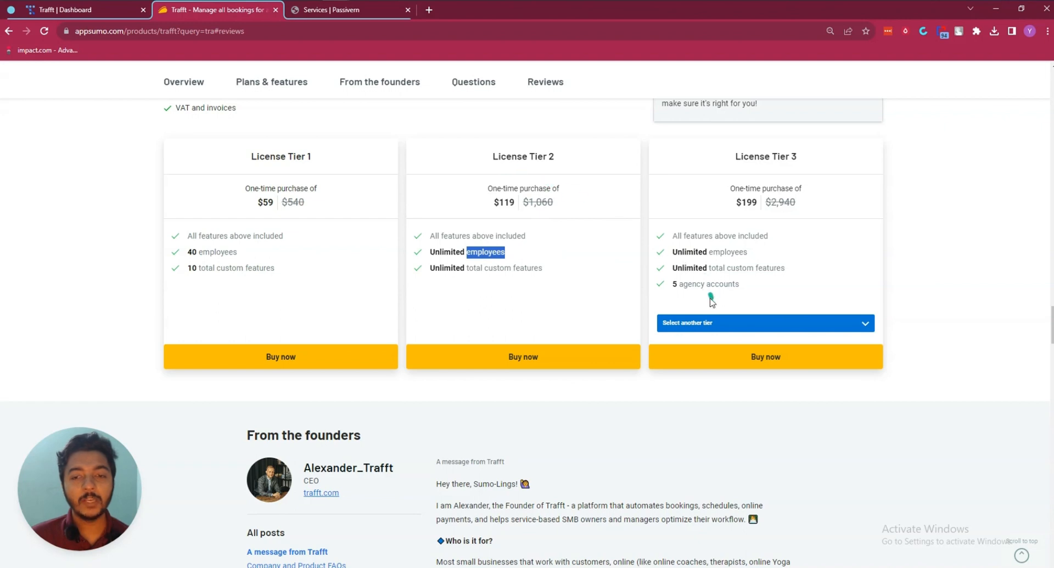
pyautogui.tripleClick(690, 282)
# - Display License Tier 5 in the third plan card and examine its agency account allowance
pyautogui.click(714, 325)
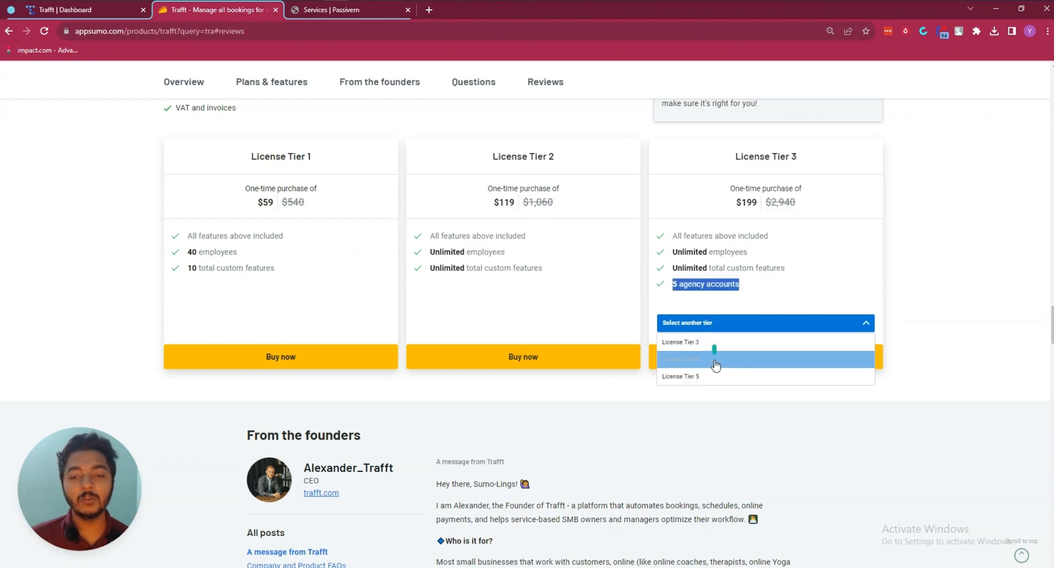
pyautogui.click(715, 378)
pyautogui.tripleClick(703, 285)
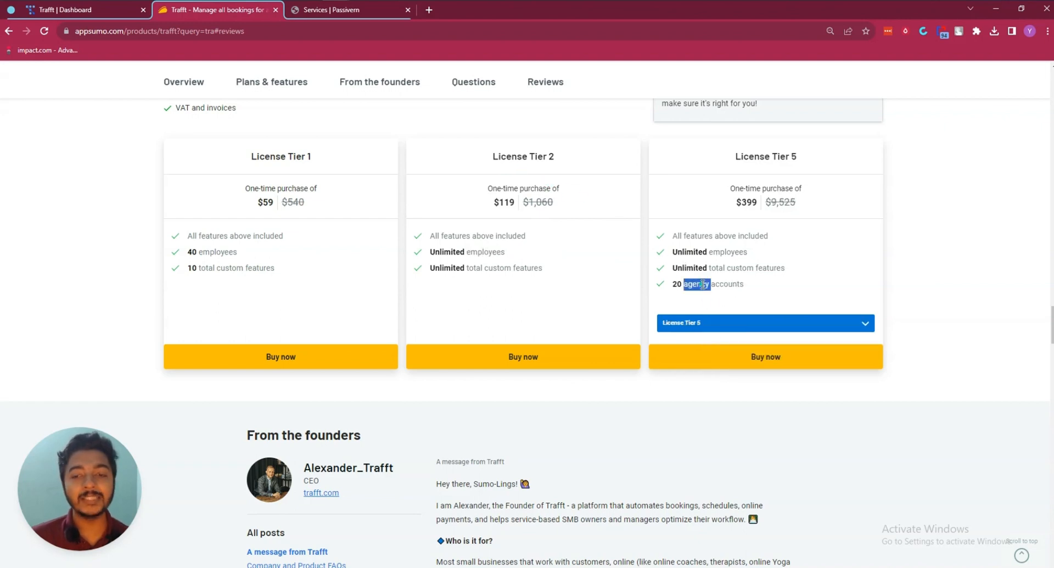
pyautogui.click(719, 434)
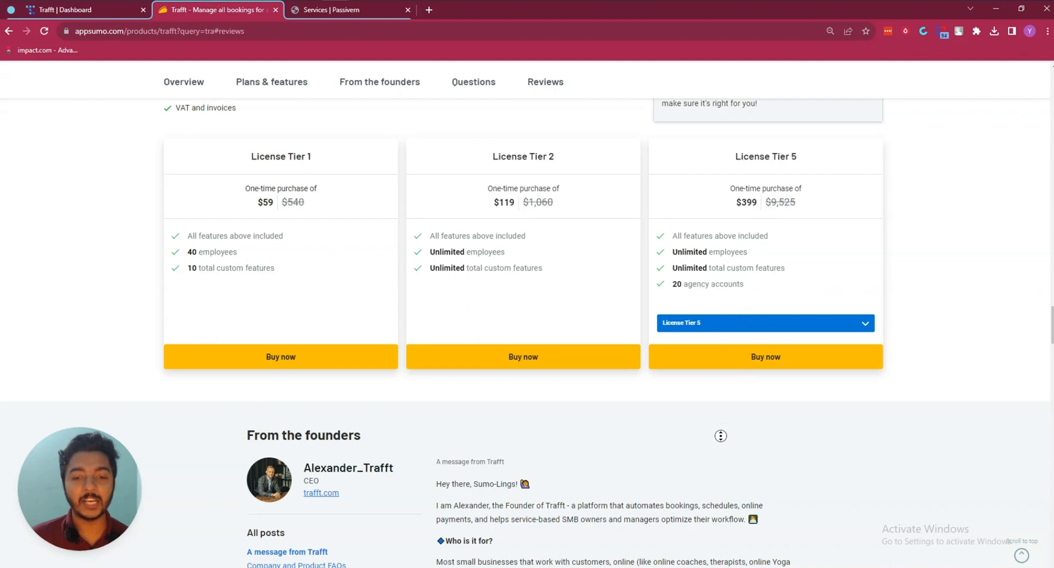
pyautogui.scroll(15, 708, 384)
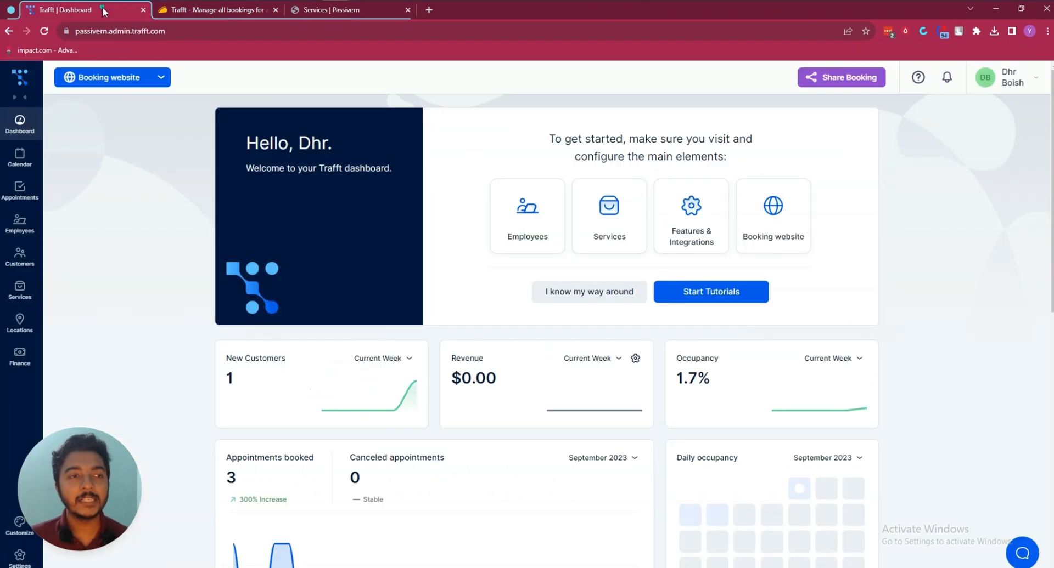
# - Switch to the Trafft dashboard and examine the customer, revenue and occupancy widgets with their time period options
pyautogui.click(99, 10)
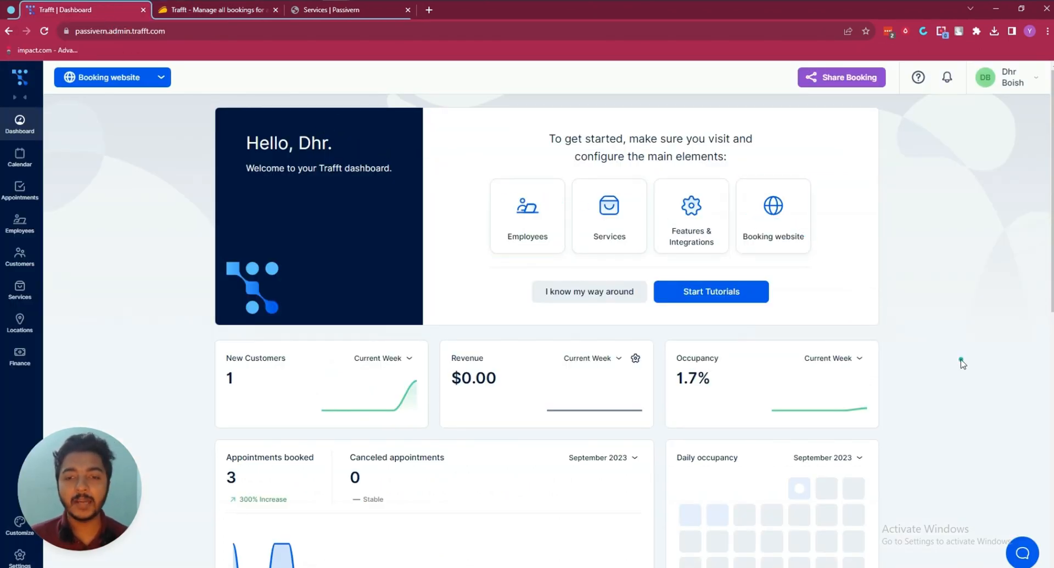
pyautogui.scroll(-4, 961, 364)
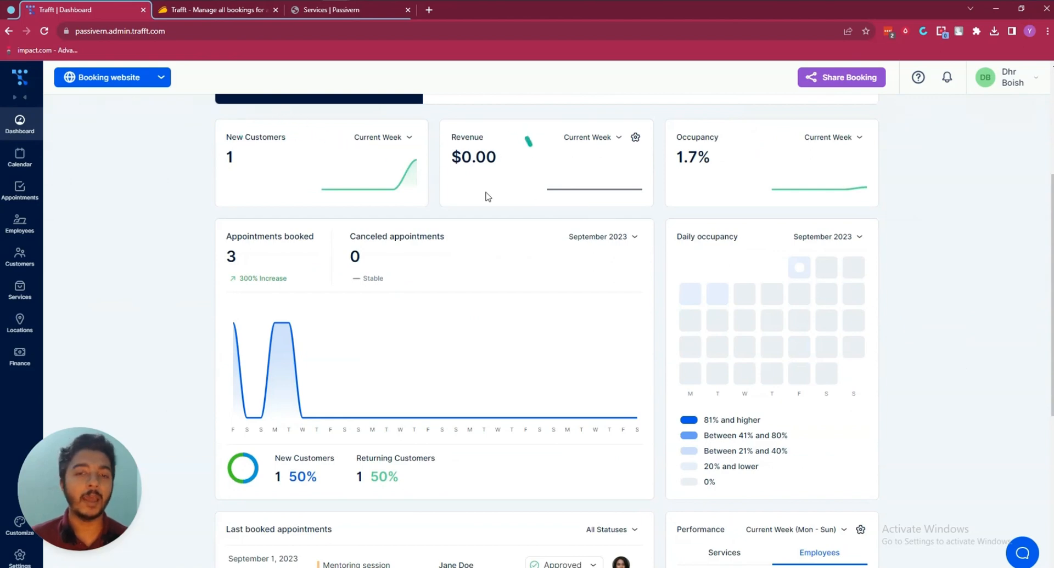
pyautogui.click(598, 141)
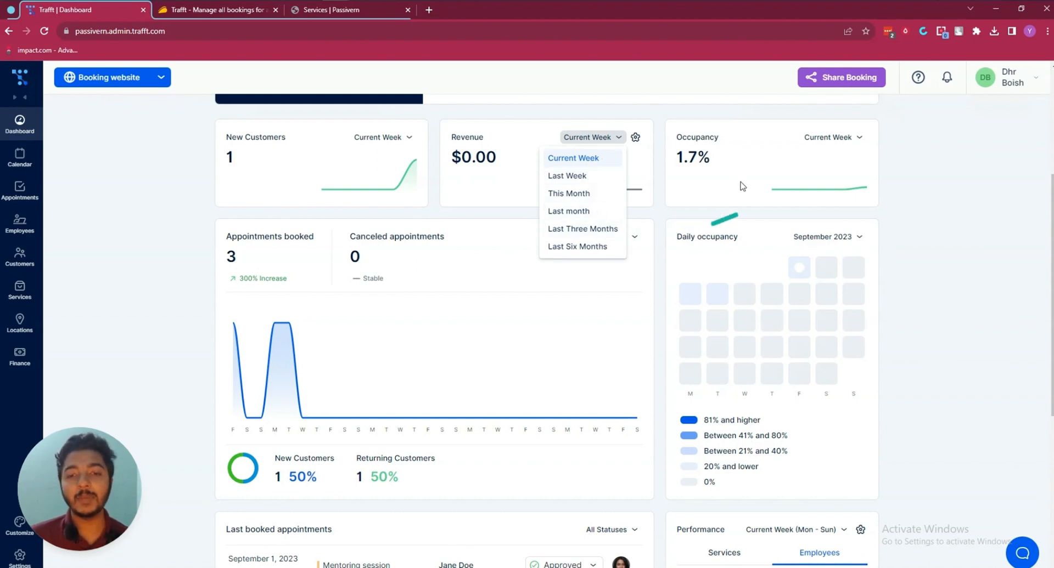
pyautogui.click(828, 141)
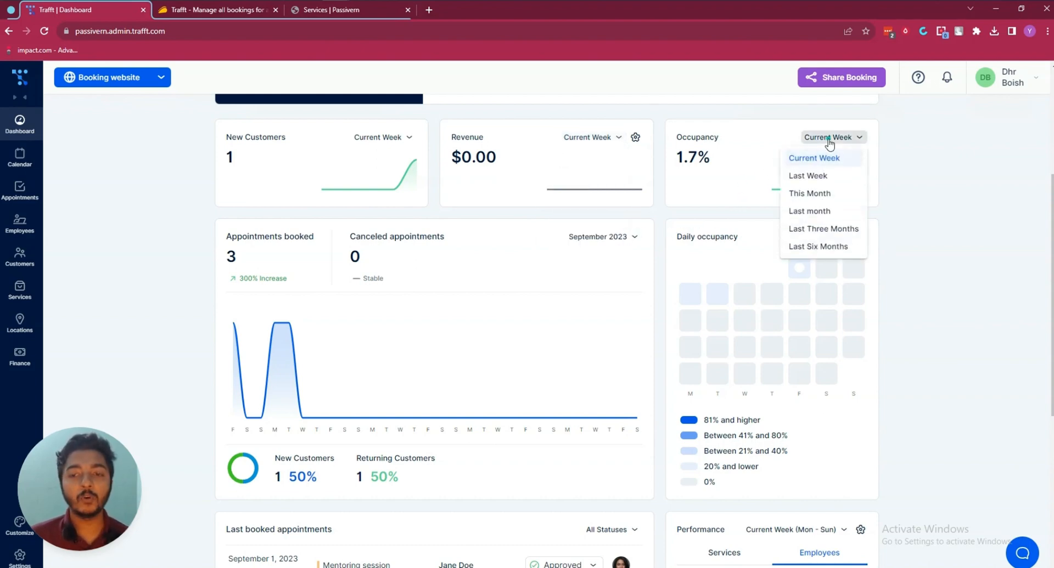
pyautogui.click(827, 142)
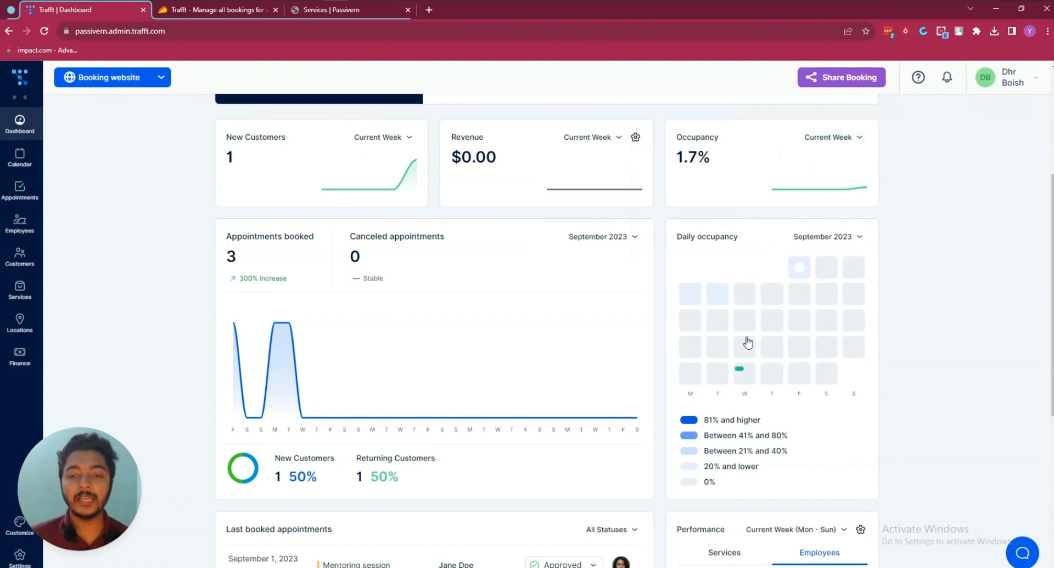
# - Review the booked and canceled appointment statistics and the status options for the September 1 Mentoring session
pyautogui.scroll(-1, 769, 351)
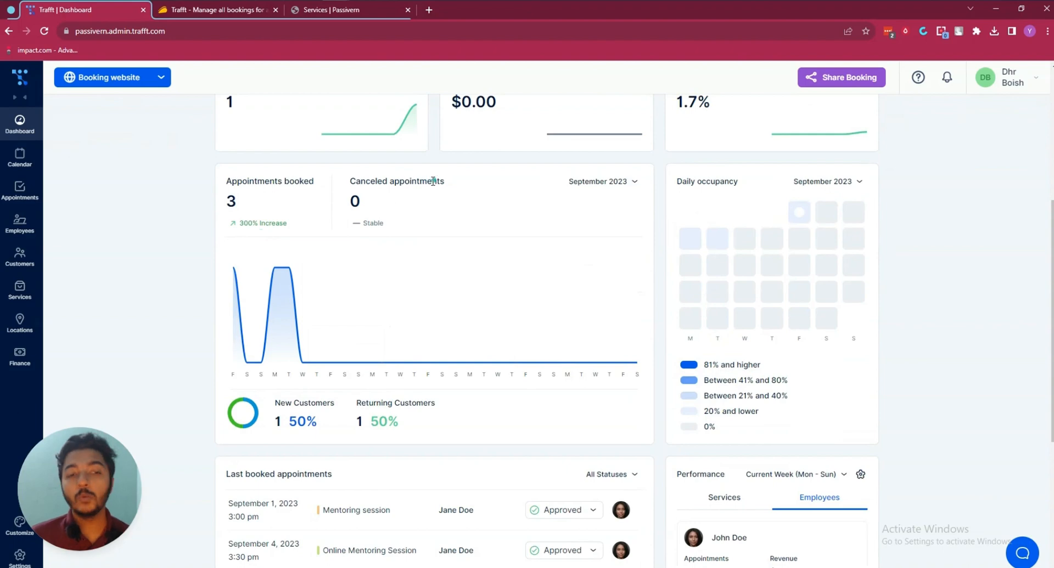
pyautogui.scroll(-3, 357, 345)
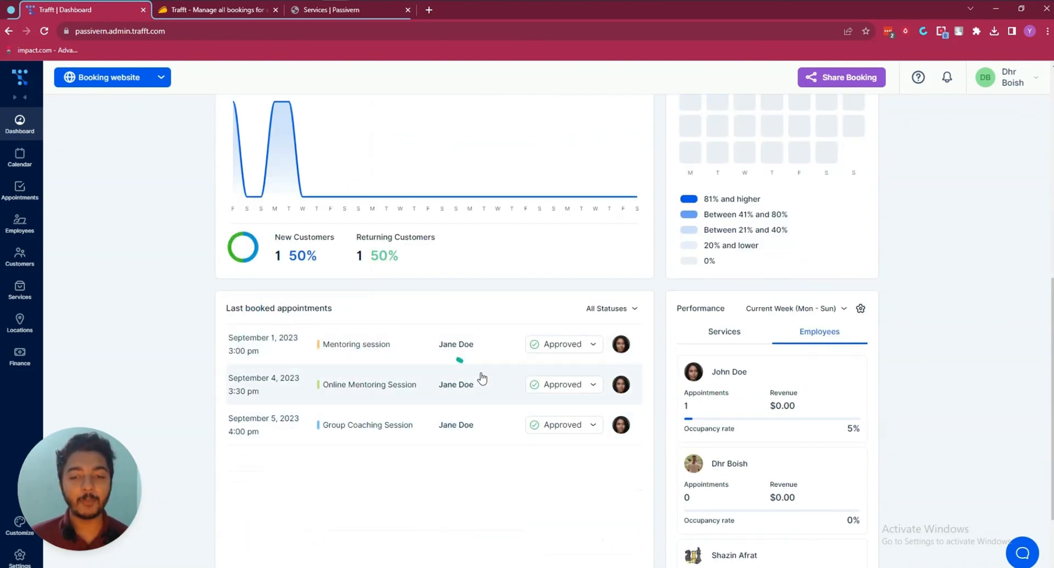
pyautogui.click(567, 345)
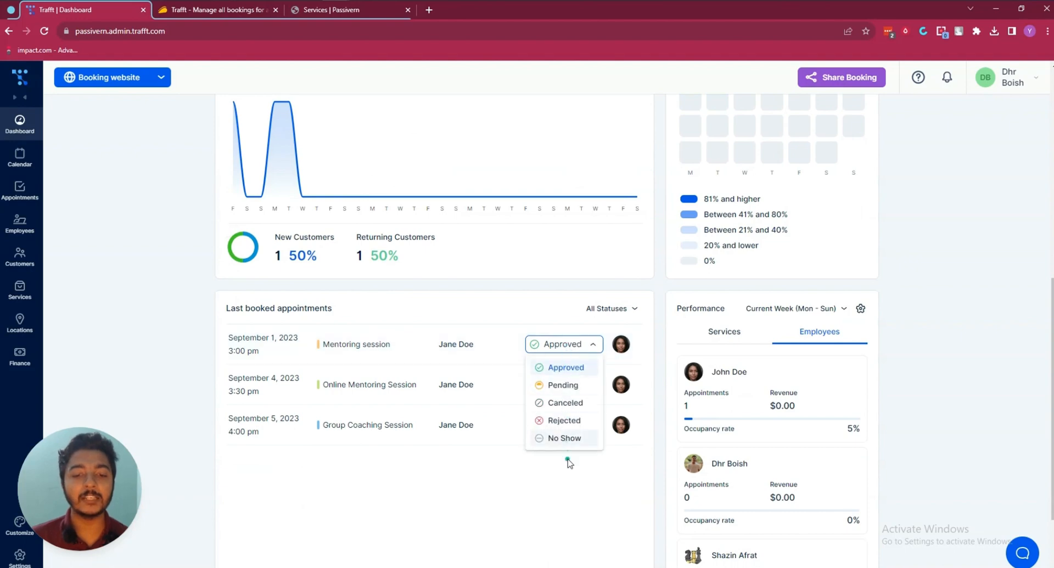
pyautogui.click(972, 321)
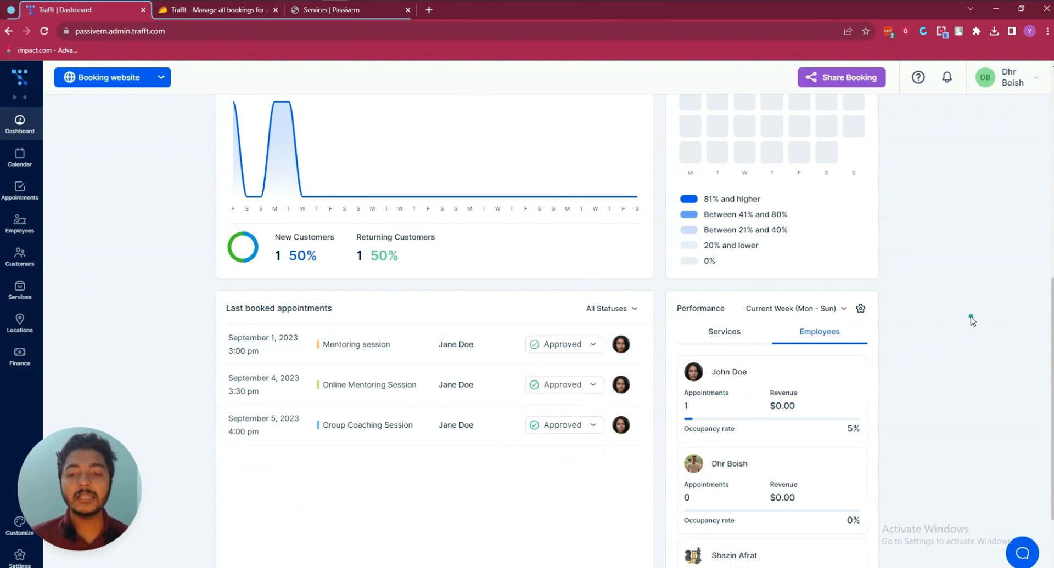
# - Examine the dashboard's Performance widget by services and by employees
pyautogui.scroll(-1, 971, 321)
pyautogui.scroll(-2, 971, 321)
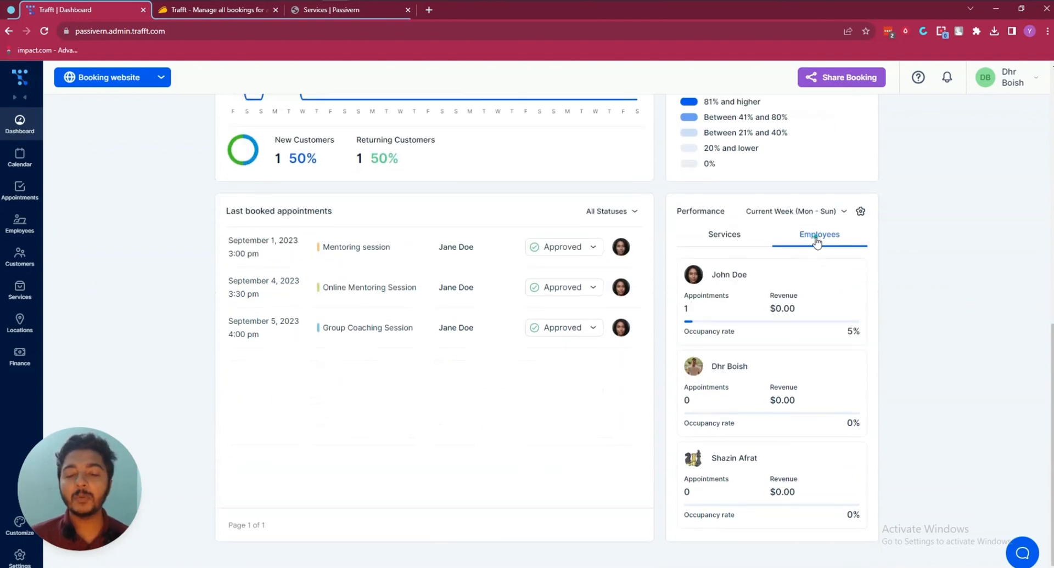
pyautogui.click(716, 236)
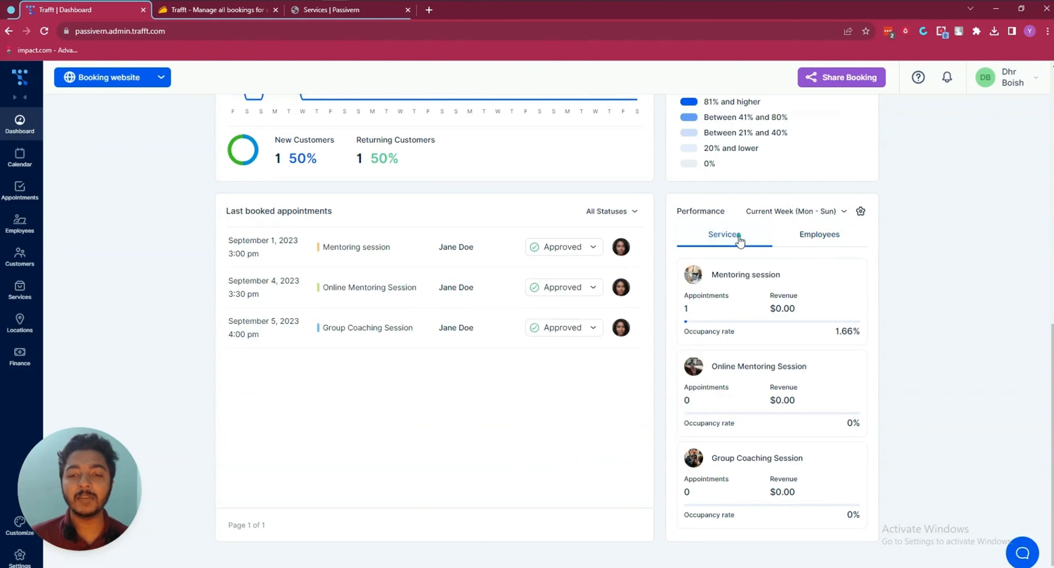
pyautogui.click(817, 236)
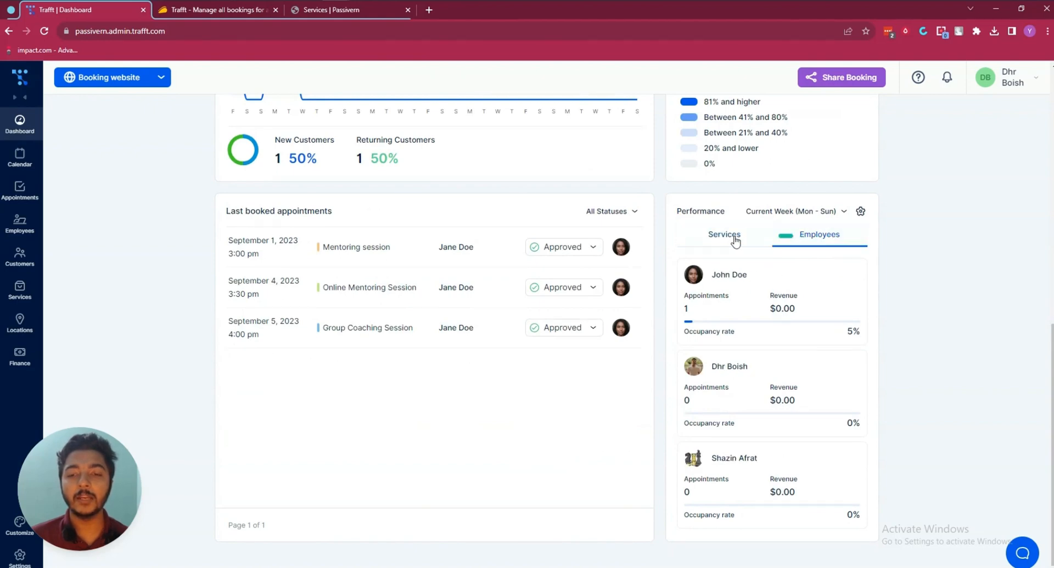
# - Check the services on the Passivern booking site and relate them to the Trafft dashboard's service and employee performance
pyautogui.click(307, 16)
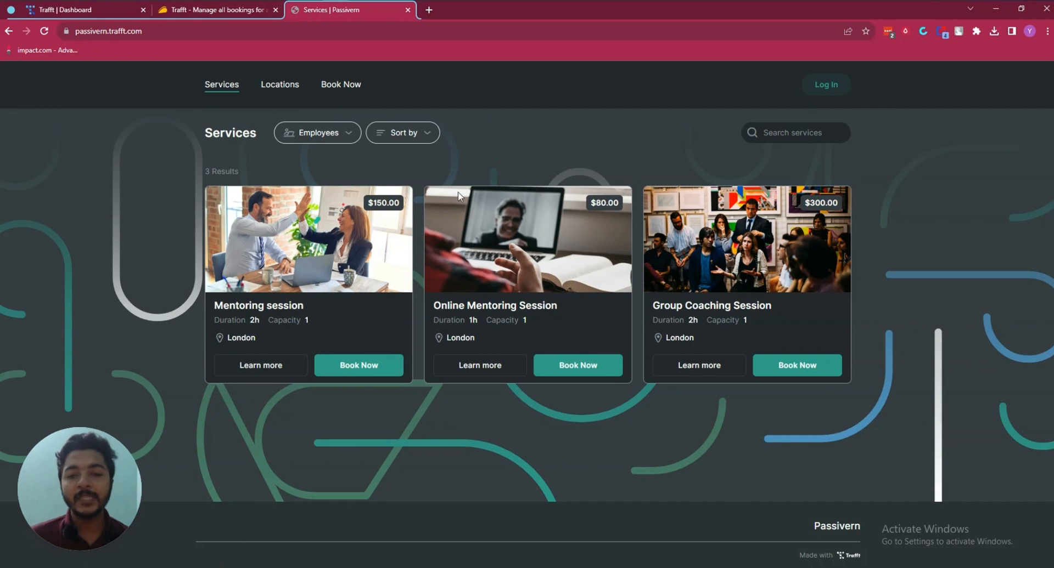
pyautogui.click(166, 12)
pyautogui.click(88, 15)
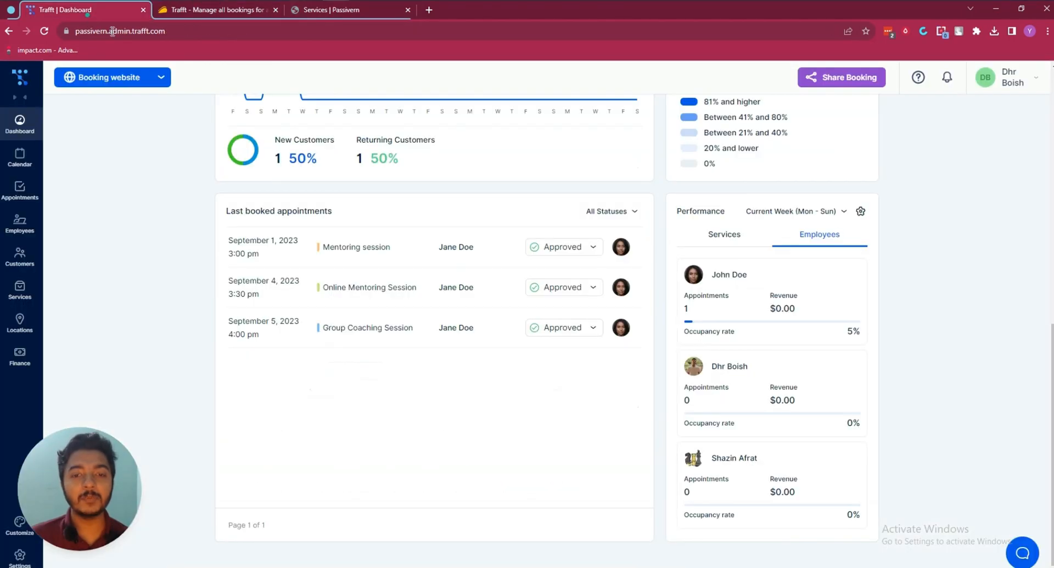
pyautogui.click(740, 232)
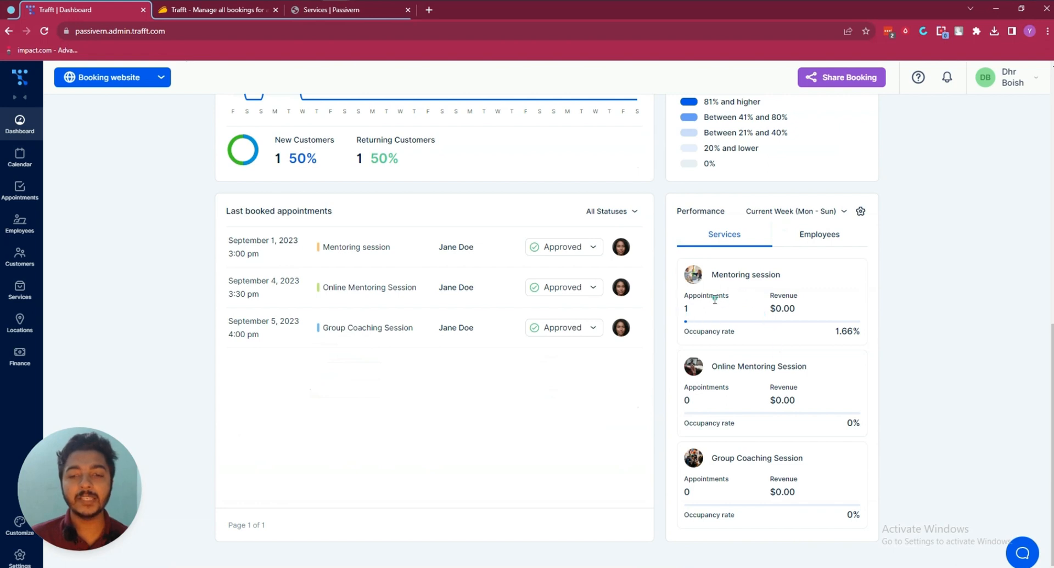
pyautogui.click(804, 235)
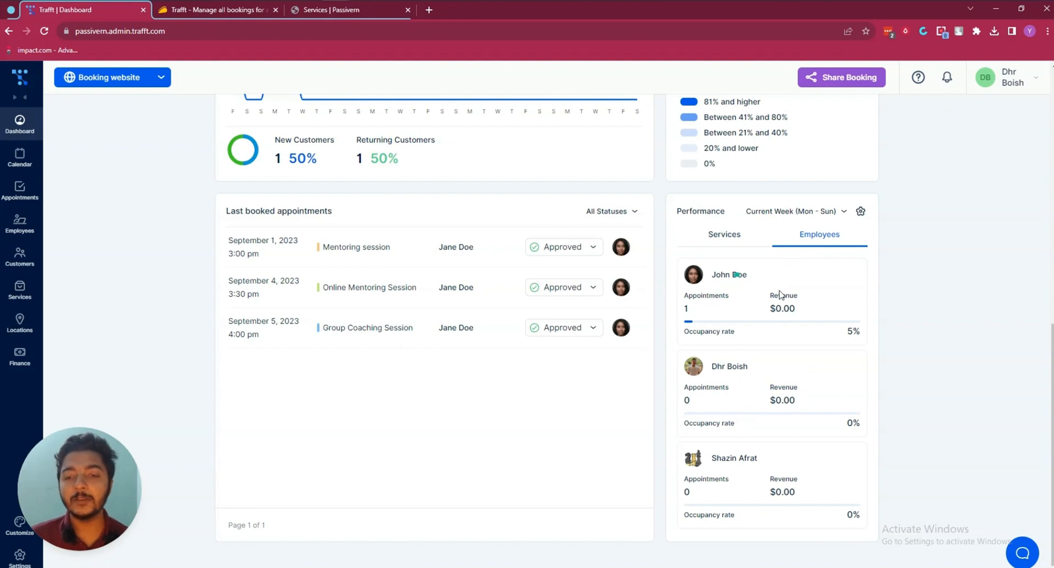
pyautogui.moveTo(714, 273); pyautogui.dragTo(744, 276)
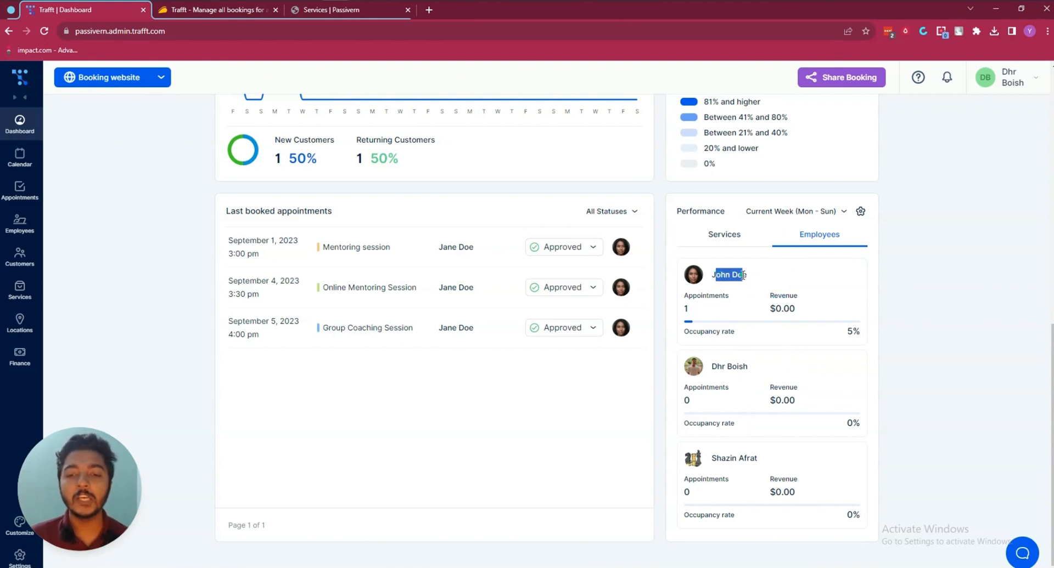
pyautogui.click(945, 291)
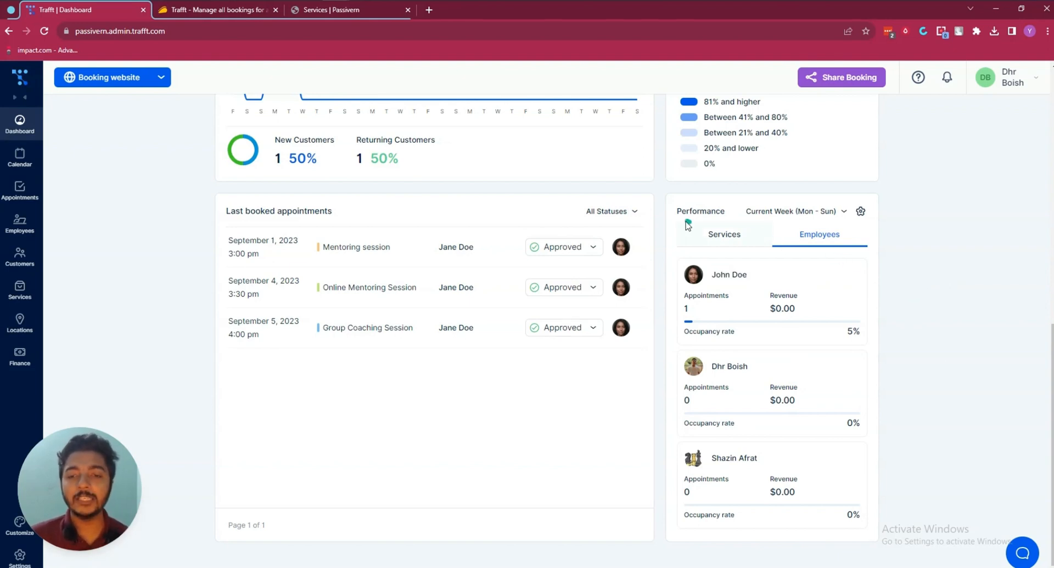
# - Set the Performance widget to show employees for Last month
pyautogui.click(725, 235)
pyautogui.click(827, 237)
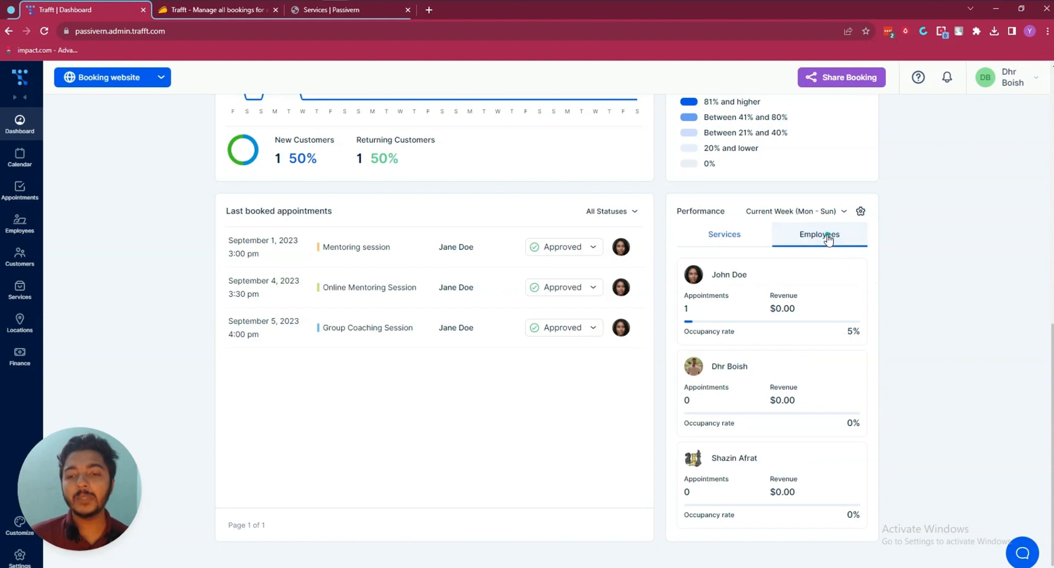
pyautogui.click(799, 212)
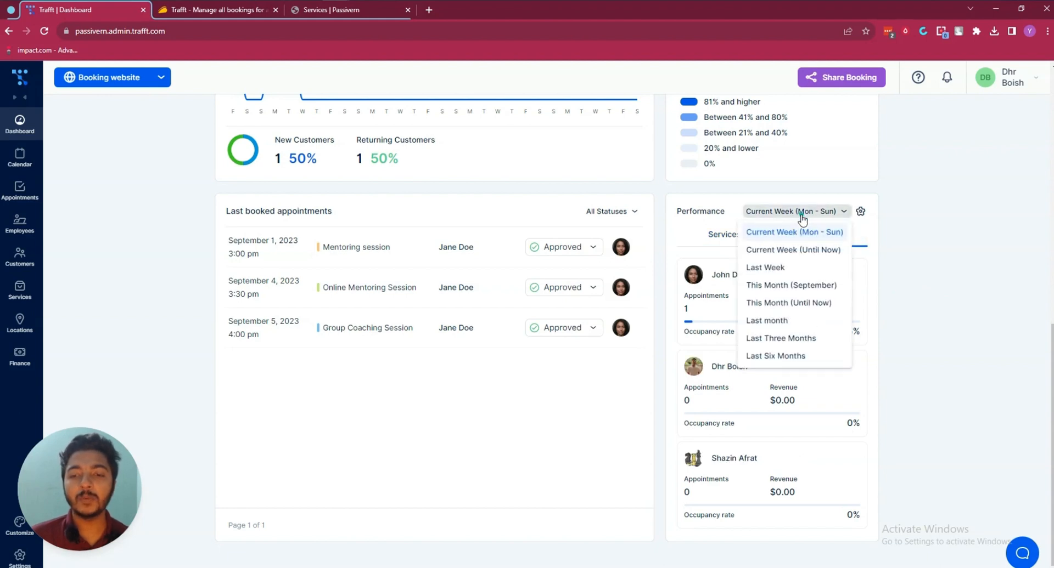
pyautogui.click(798, 321)
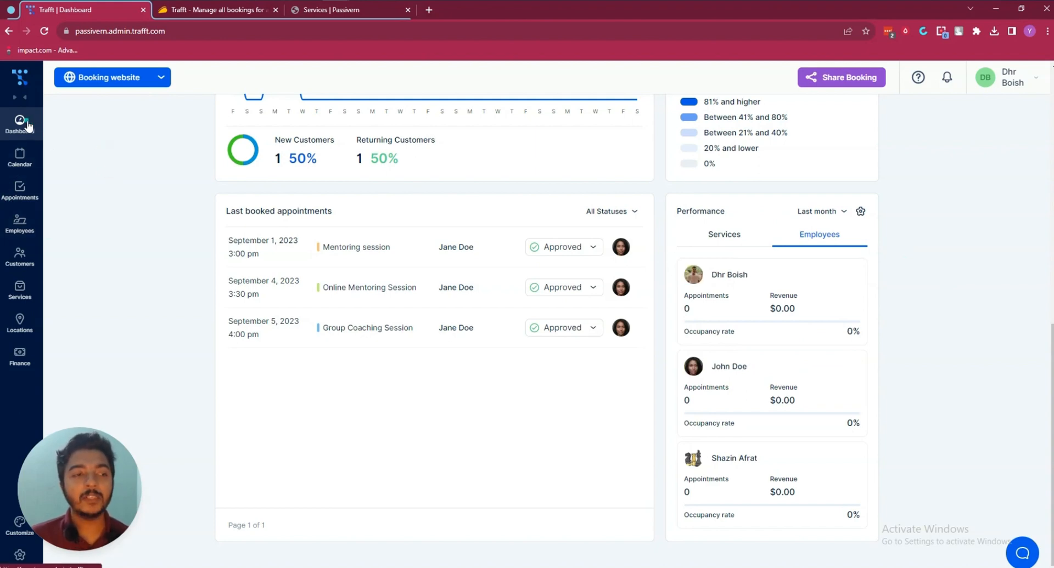
# - Review the September 2023 calendar, including the September 4 Online Mentoring Session's details and its appointment status options
pyautogui.click(25, 161)
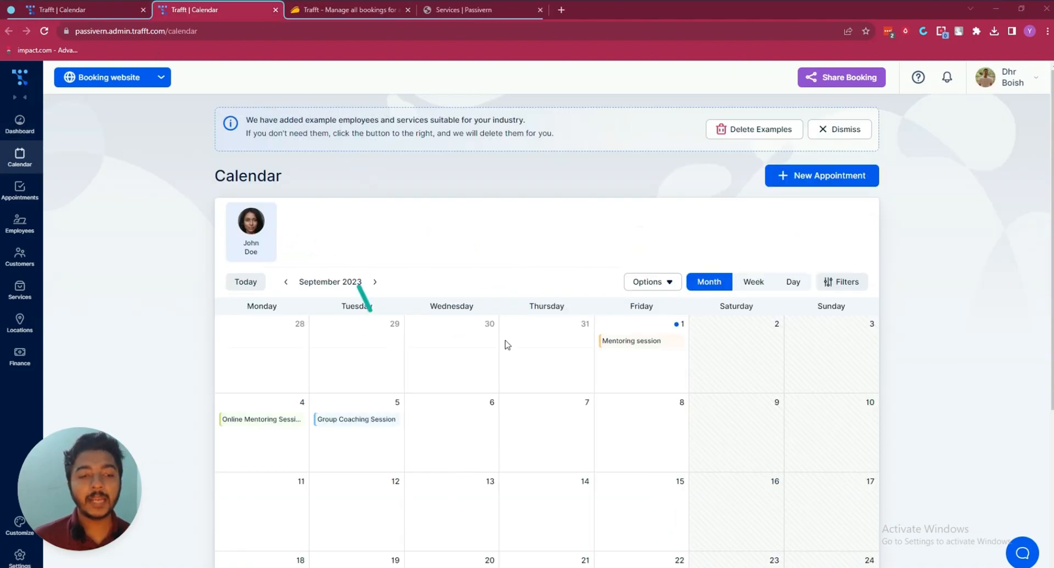
pyautogui.scroll(-3, 615, 335)
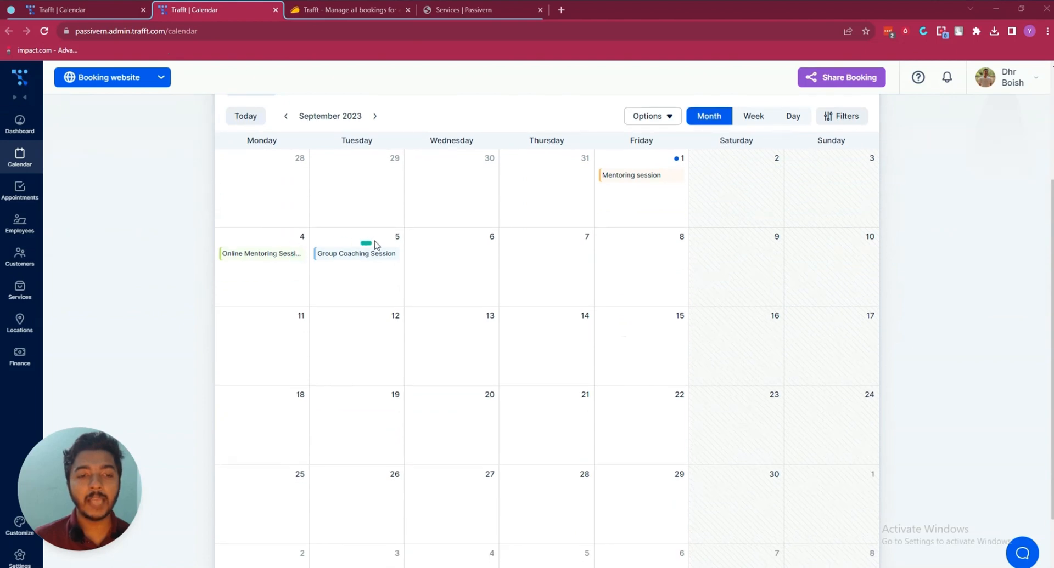
pyautogui.click(345, 258)
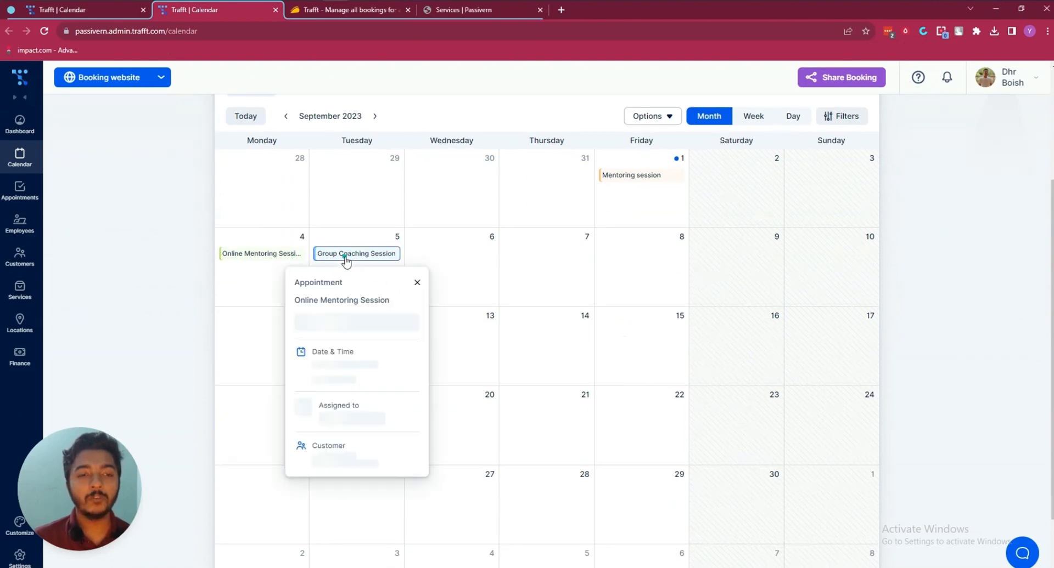
pyautogui.click(273, 254)
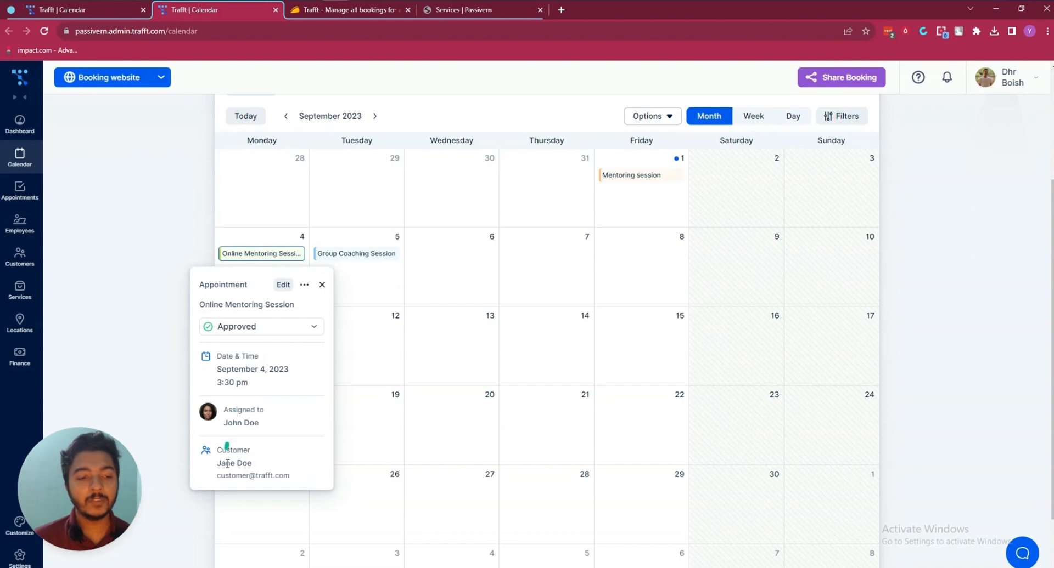
pyautogui.moveTo(220, 450); pyautogui.dragTo(212, 350)
pyautogui.click(221, 331)
pyautogui.click(222, 329)
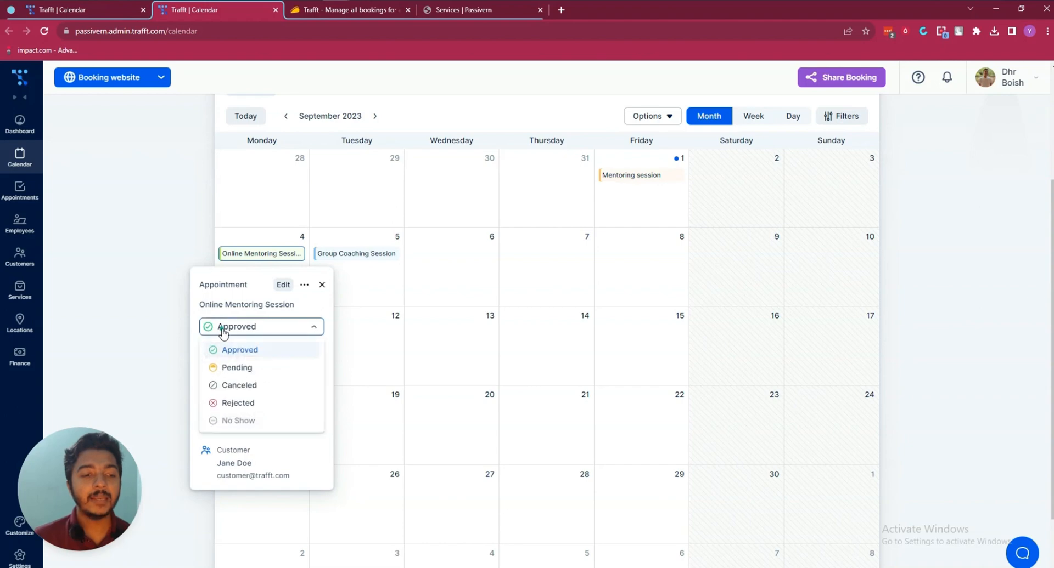
pyautogui.click(222, 331)
pyautogui.click(940, 311)
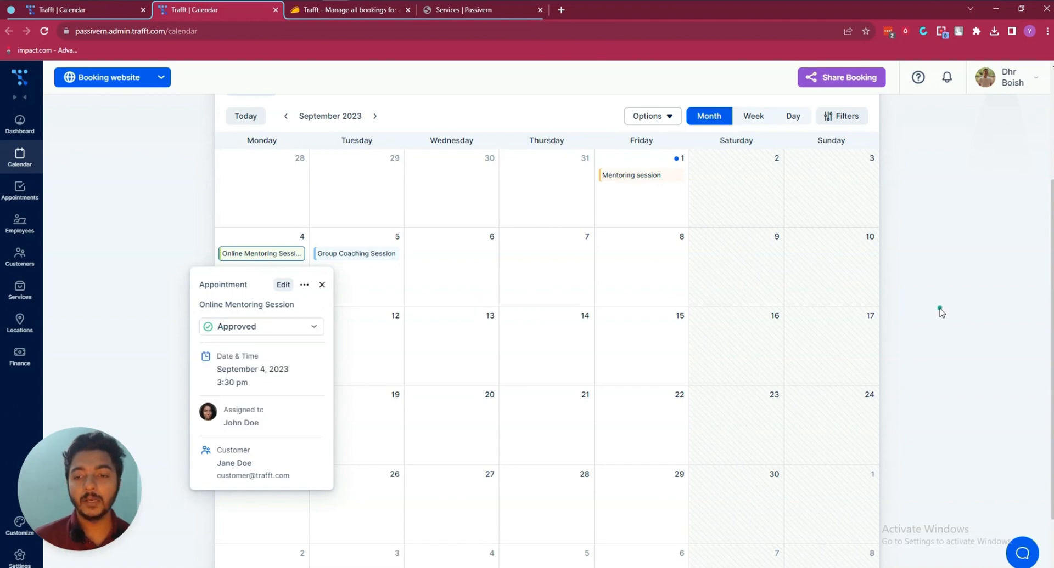
pyautogui.scroll(1, 557, 374)
pyautogui.scroll(-2, 556, 374)
pyautogui.scroll(4, 557, 373)
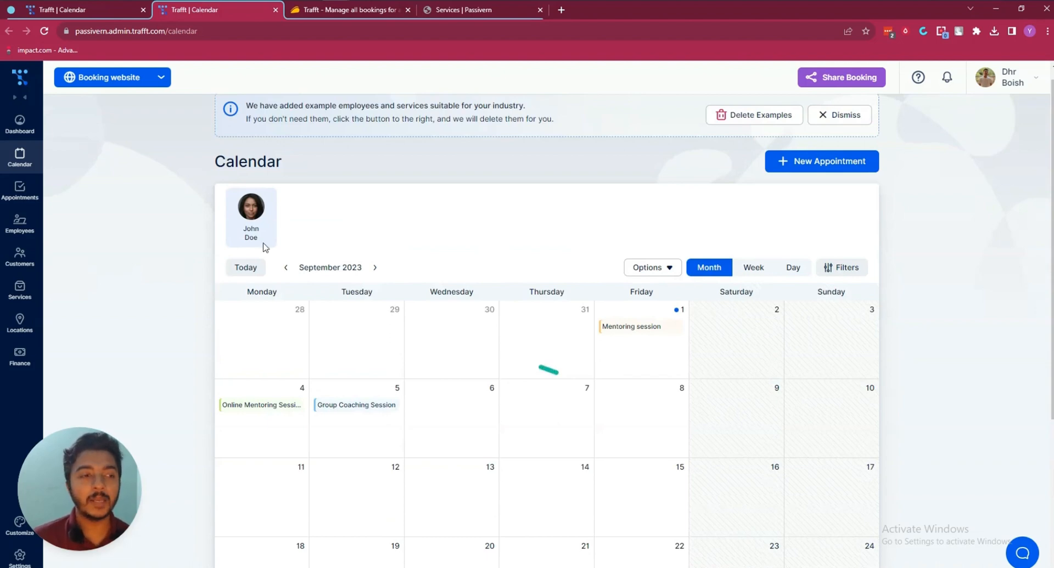
# - Examine the September 1 Mentoring session's date, assigned employee, customer and payment details in the appointments list
pyautogui.click(21, 188)
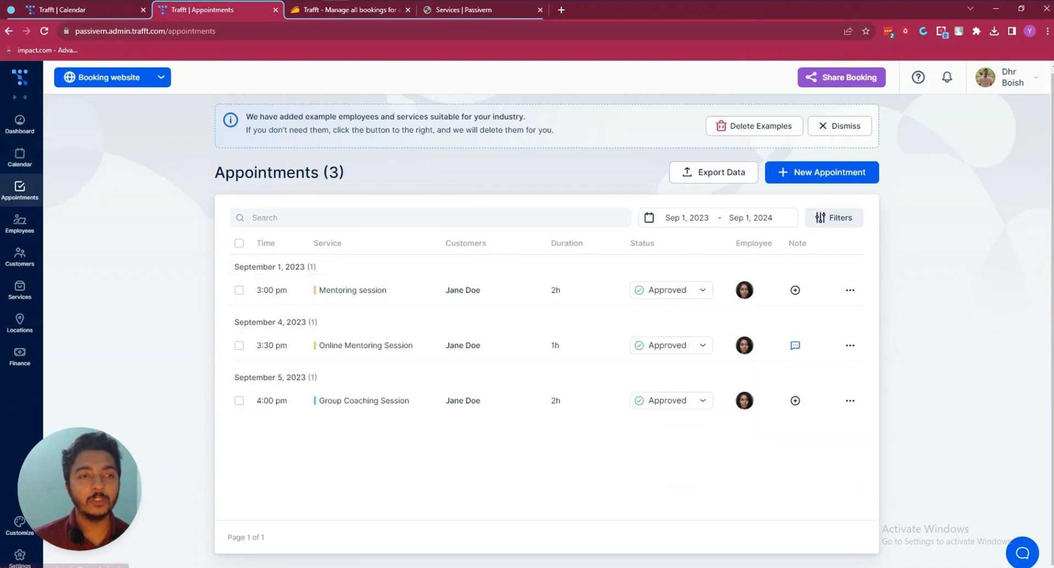
pyautogui.click(383, 291)
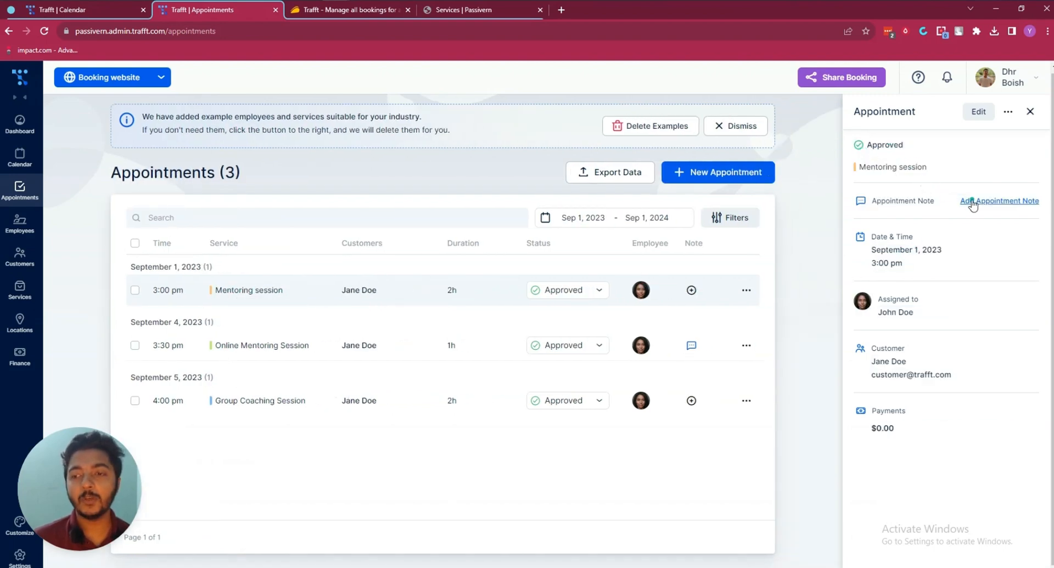
pyautogui.moveTo(877, 239); pyautogui.dragTo(933, 329)
pyautogui.moveTo(871, 348); pyautogui.dragTo(945, 381)
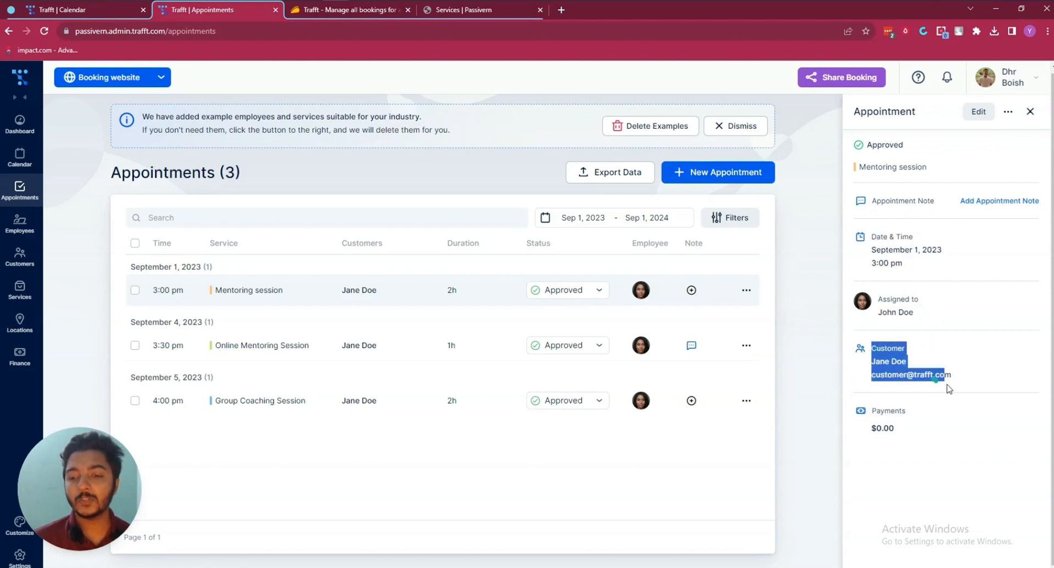
pyautogui.moveTo(870, 416); pyautogui.dragTo(916, 440)
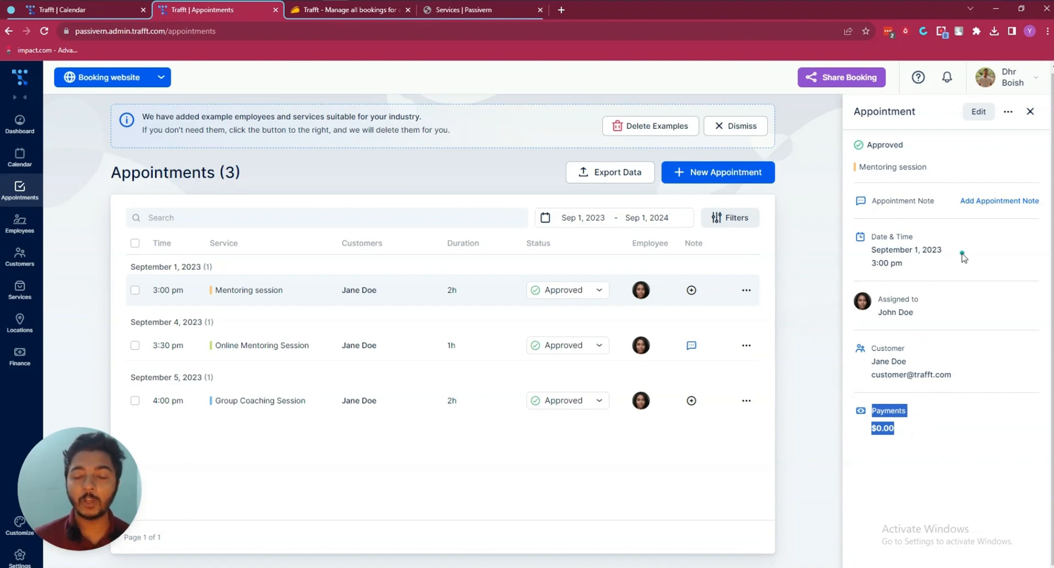
# - Save the appointment note "Add the internal note here." on the September 1 Mentoring session
pyautogui.click(969, 204)
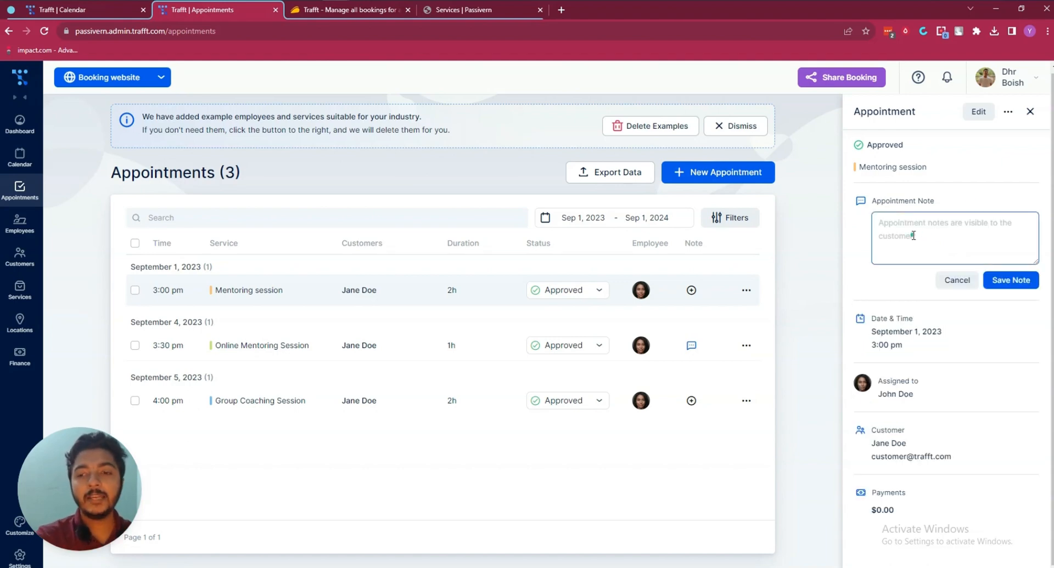
pyautogui.write('Add the internal note here.')
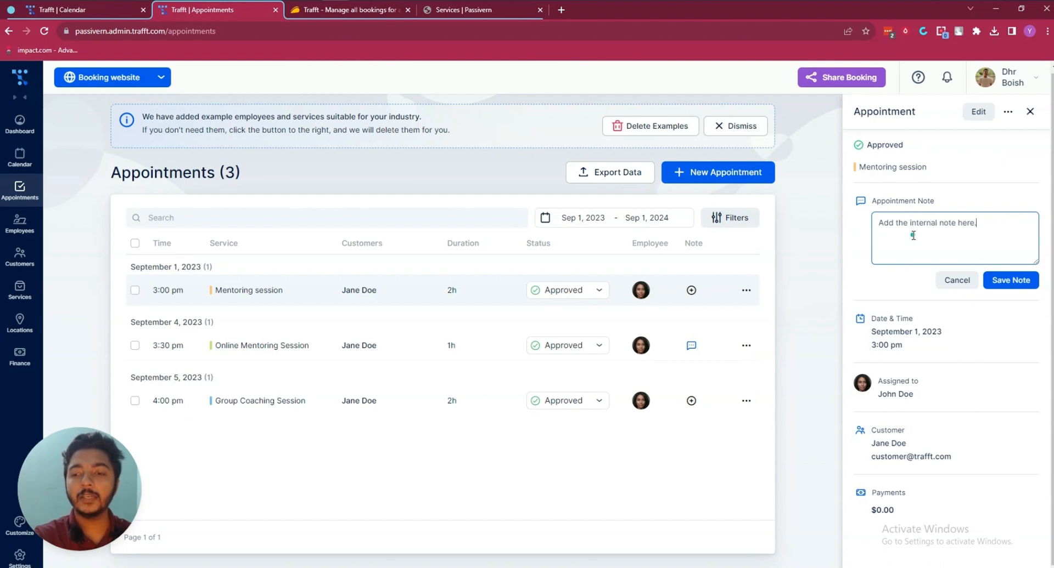
pyautogui.click(1007, 280)
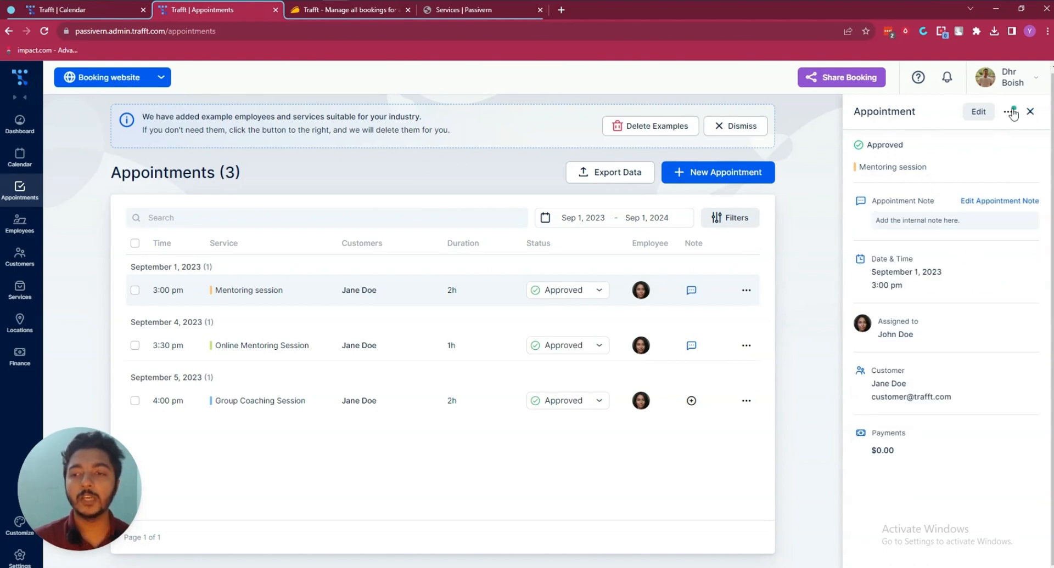
# - Explore the Add Employee form, trying Mentoring session and Online Mentoring Session as services, and close it without adding an employee
pyautogui.click(22, 230)
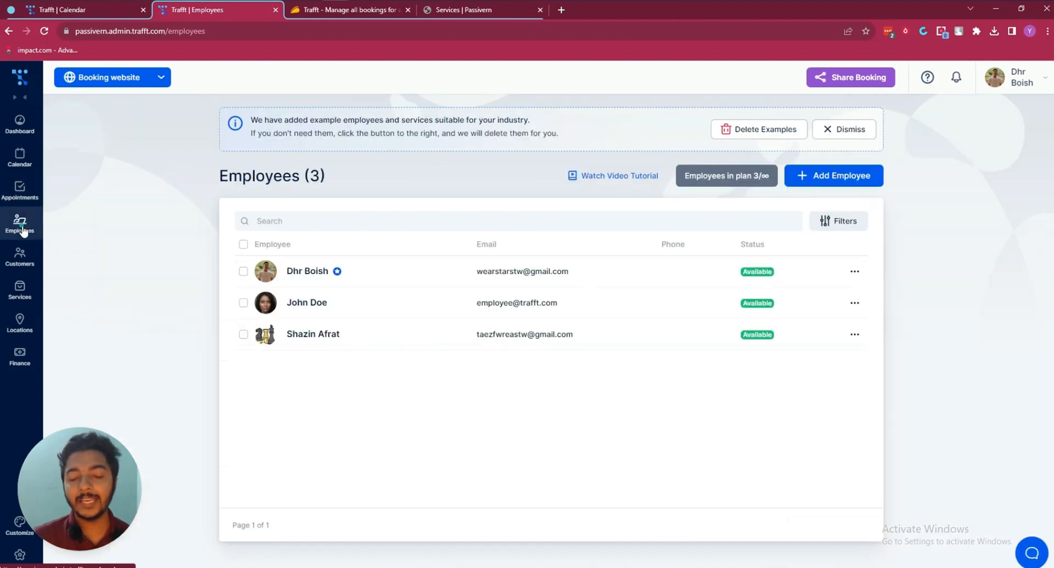
pyautogui.click(833, 174)
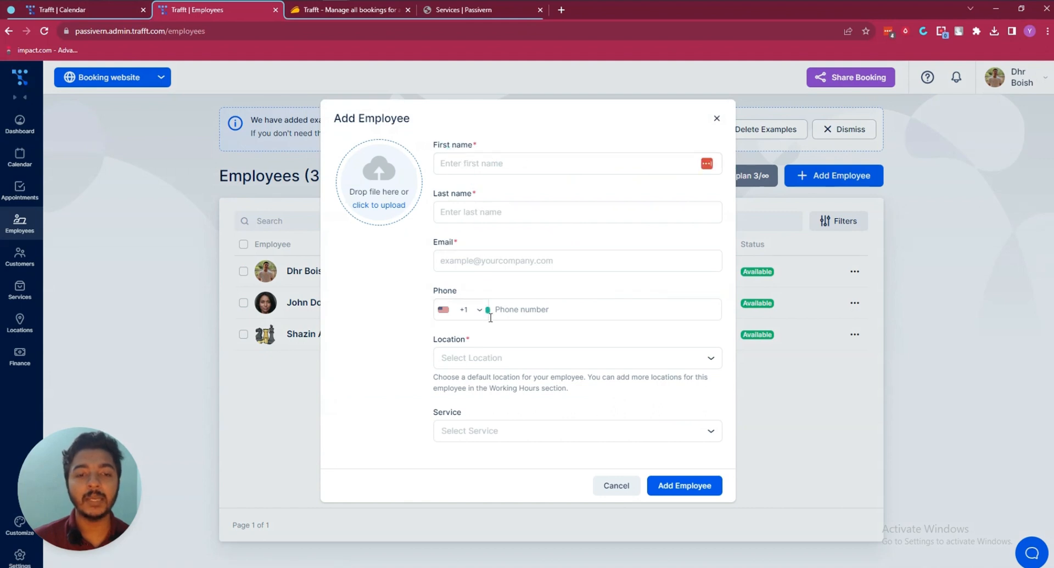
pyautogui.click(489, 434)
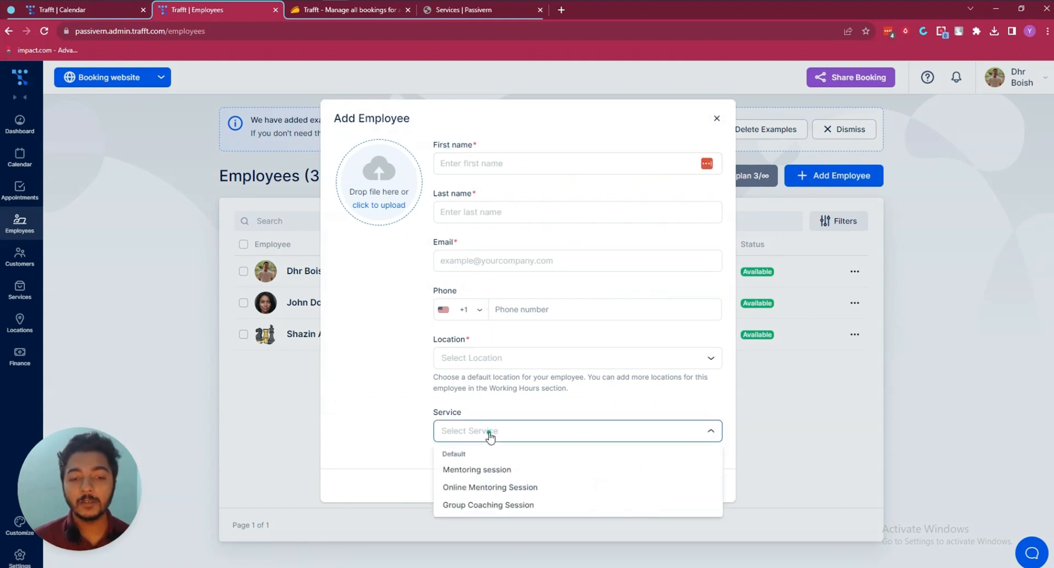
pyautogui.click(468, 472)
pyautogui.click(476, 488)
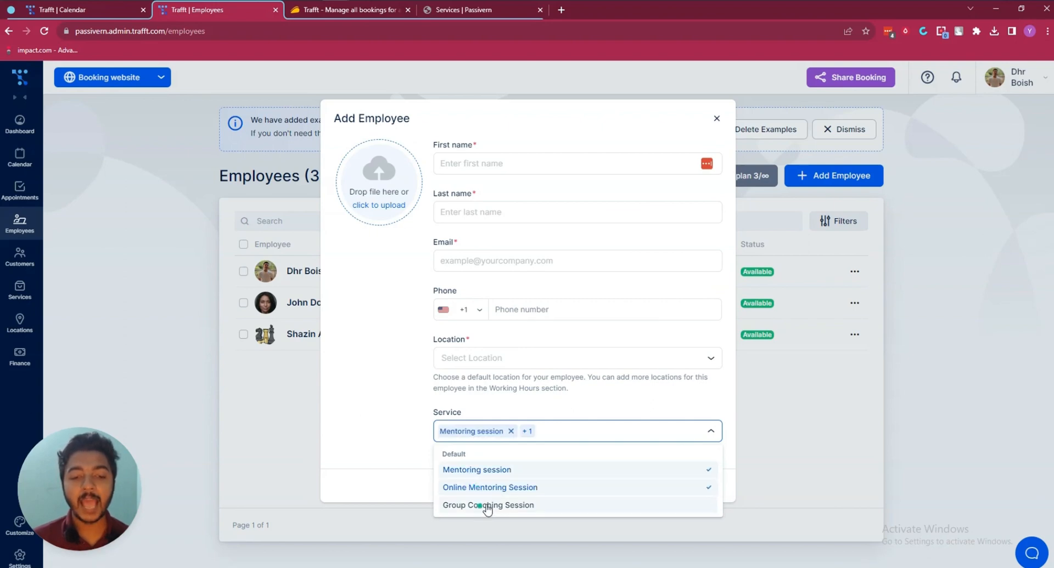
pyautogui.click(497, 486)
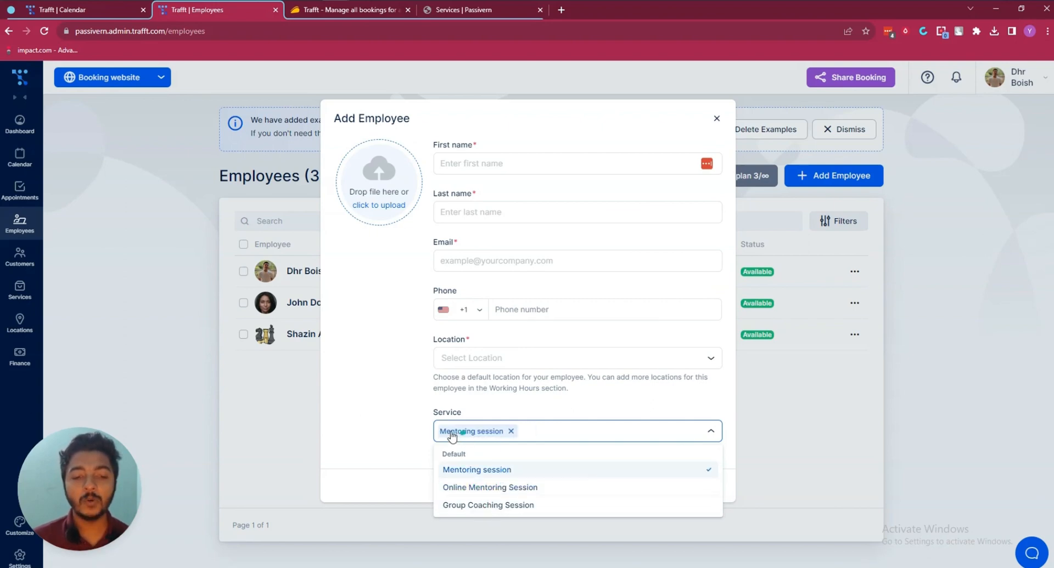
pyautogui.click(398, 427)
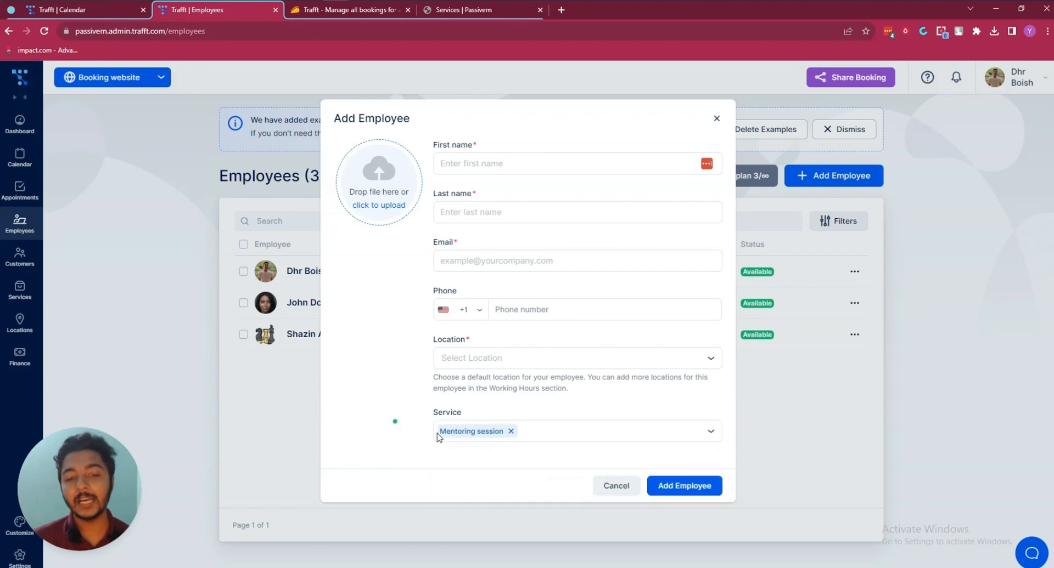
pyautogui.click(717, 117)
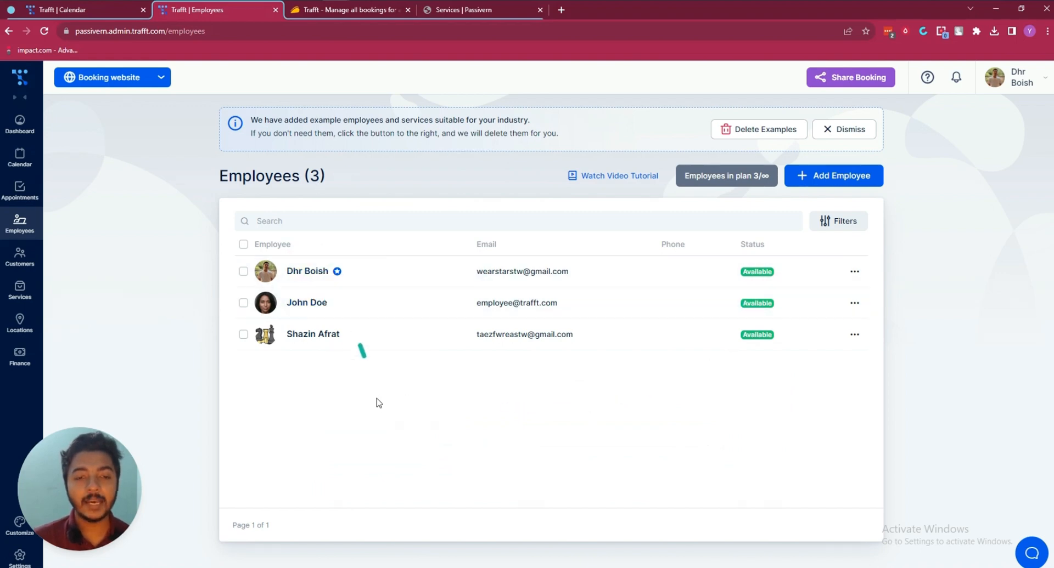
# - Review the last listed employee's statistics for the next 7 days and the available employee actions, and close the details
pyautogui.click(310, 336)
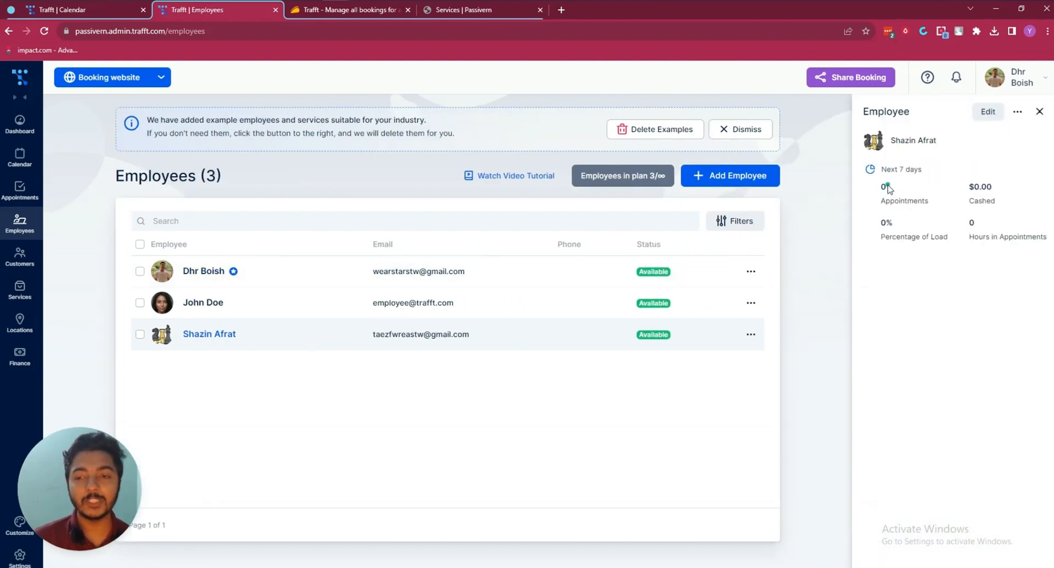
pyautogui.moveTo(890, 189); pyautogui.dragTo(931, 201)
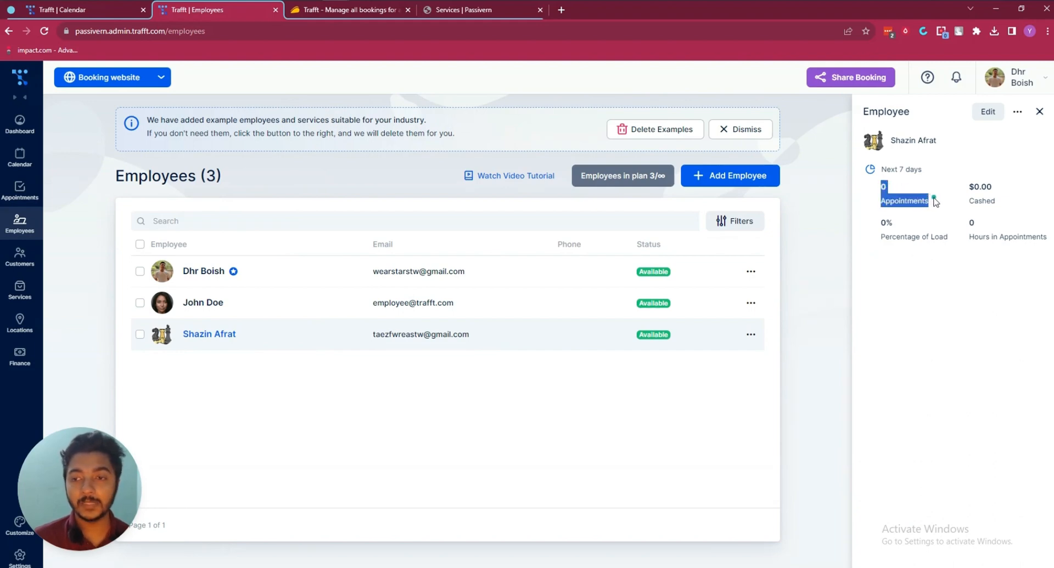
pyautogui.moveTo(968, 185); pyautogui.dragTo(1012, 204)
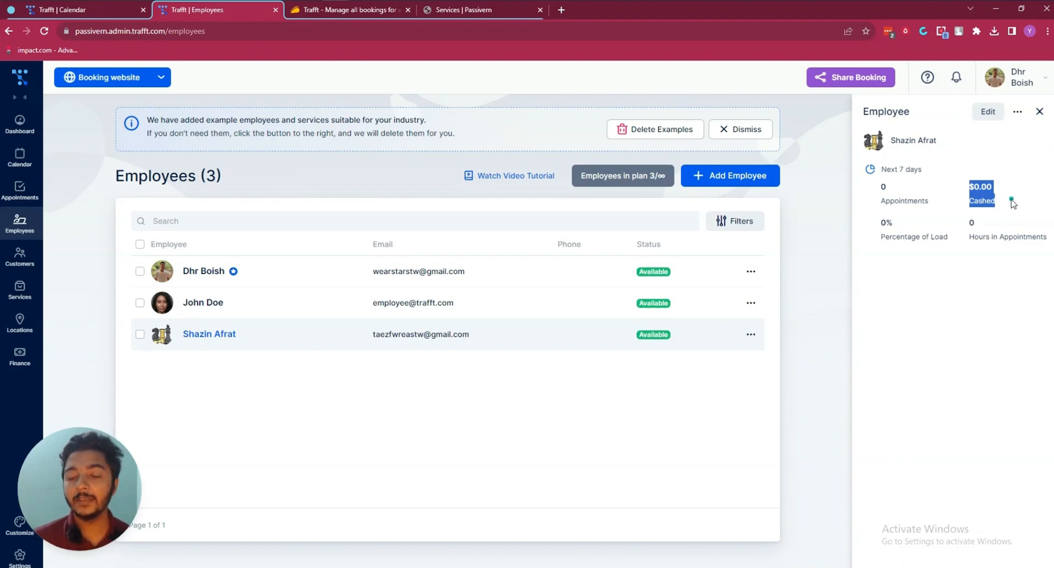
pyautogui.moveTo(878, 218); pyautogui.dragTo(1044, 237)
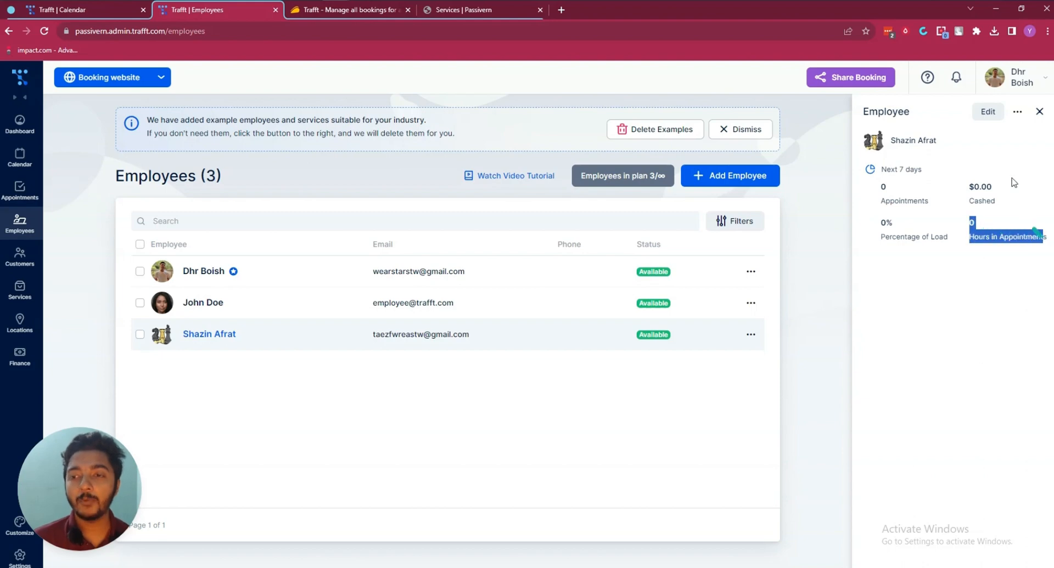
pyautogui.click(1016, 111)
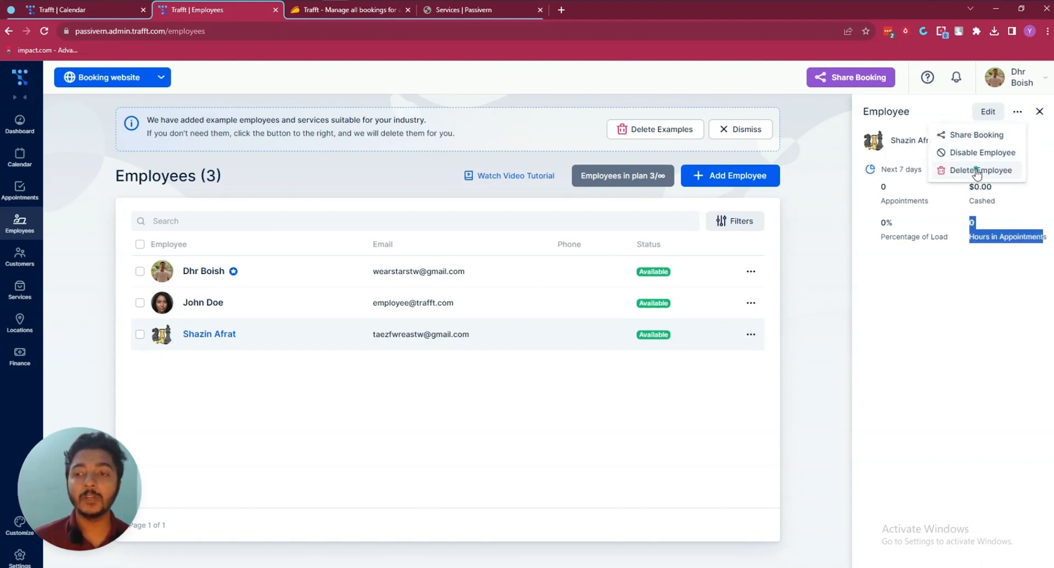
pyautogui.click(750, 336)
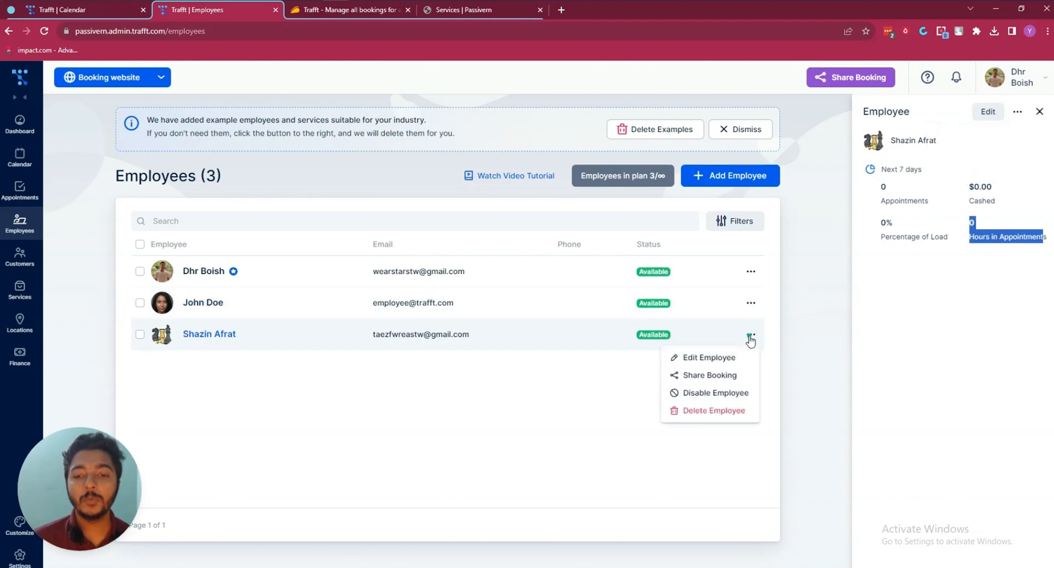
pyautogui.click(750, 337)
pyautogui.click(18, 226)
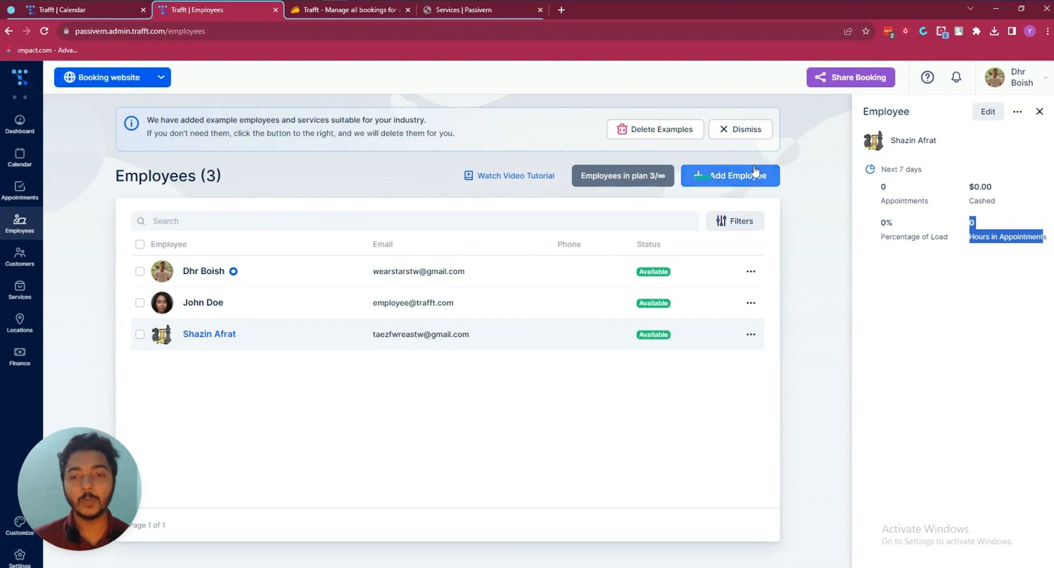
pyautogui.click(1039, 112)
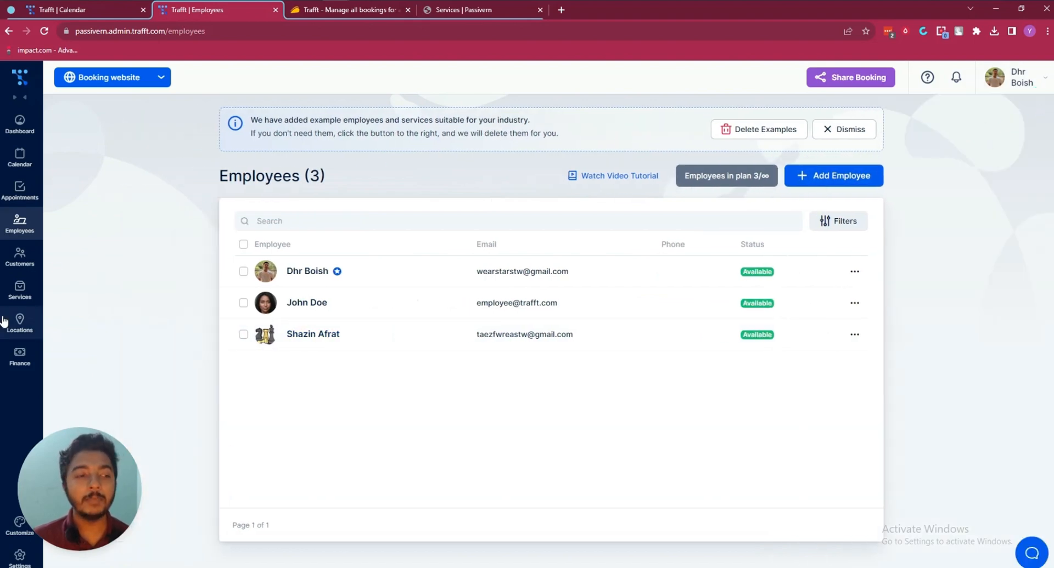
# - Review the sample customer's appointment and payment summary and the New Customer form, and return to the customers list
pyautogui.click(20, 261)
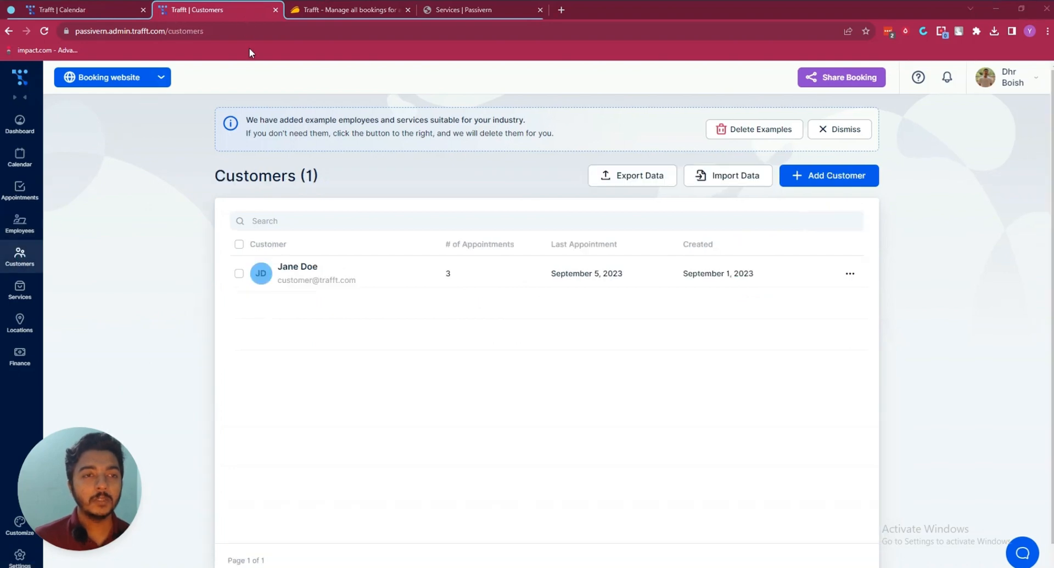
pyautogui.click(306, 268)
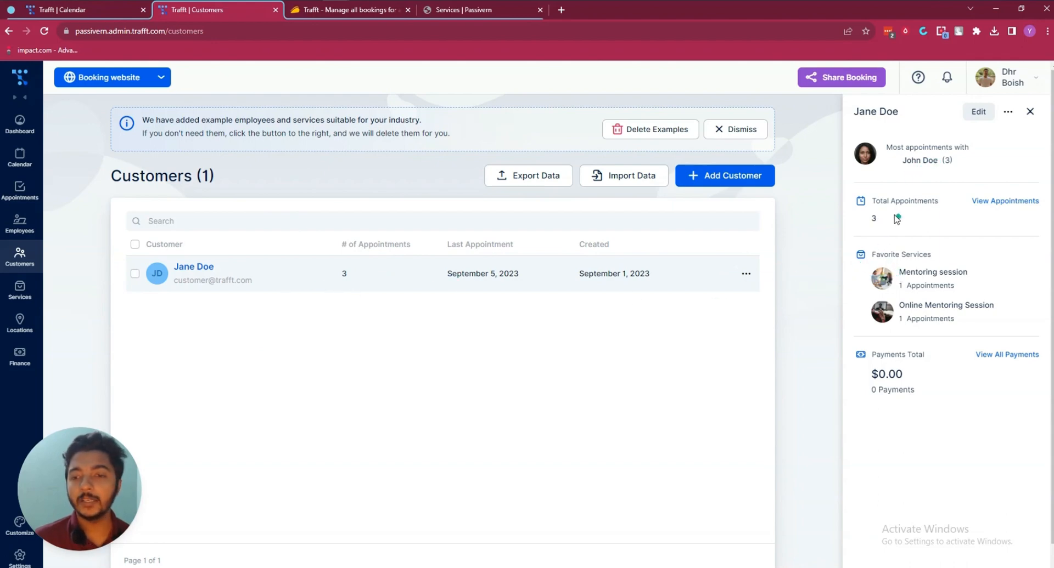
pyautogui.moveTo(883, 220); pyautogui.dragTo(875, 197)
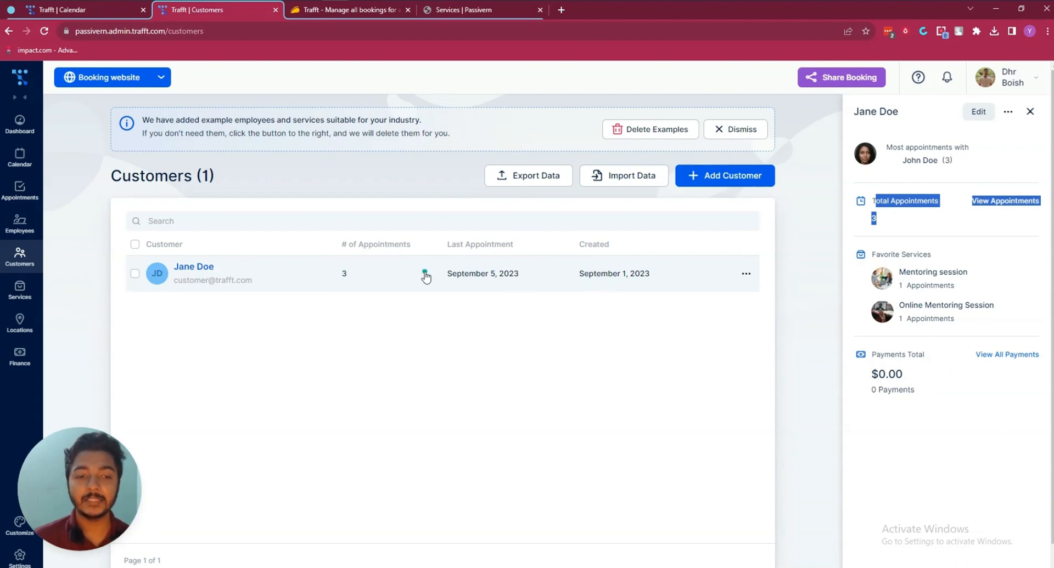
pyautogui.click(733, 181)
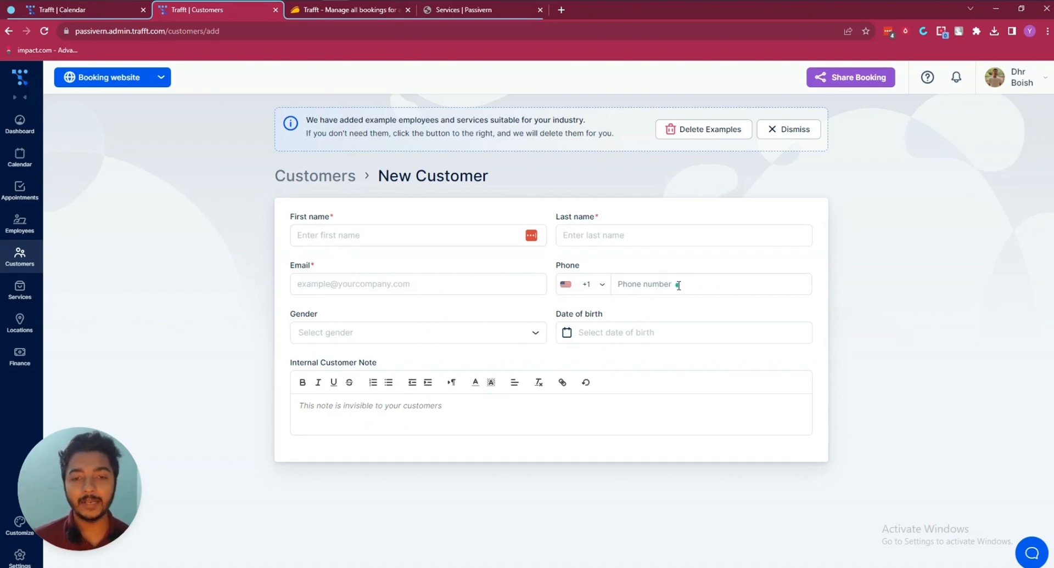
pyautogui.click(8, 31)
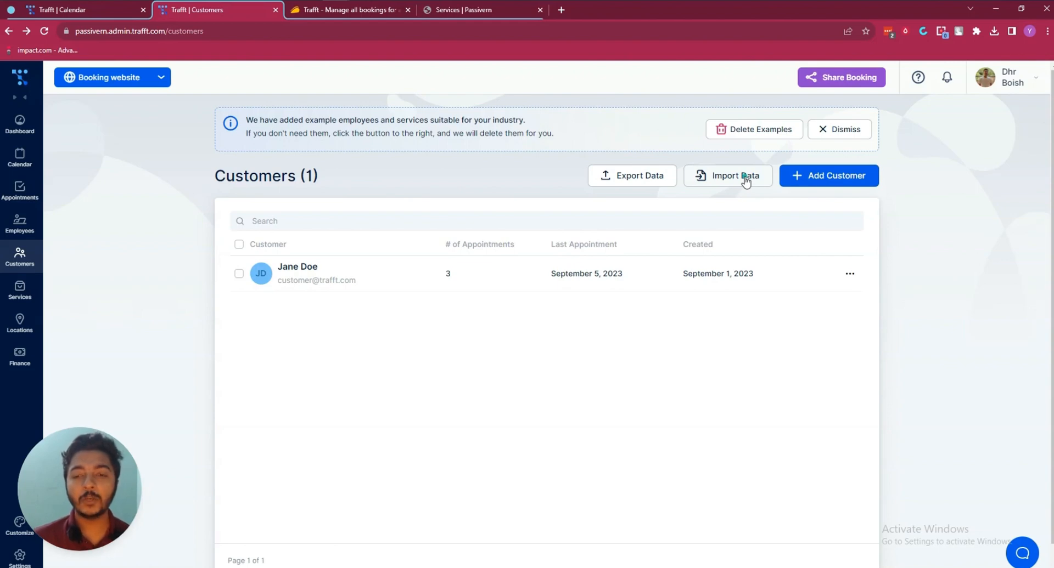
# - Open the Services page and compare it with the services shown on the public booking site
pyautogui.click(21, 297)
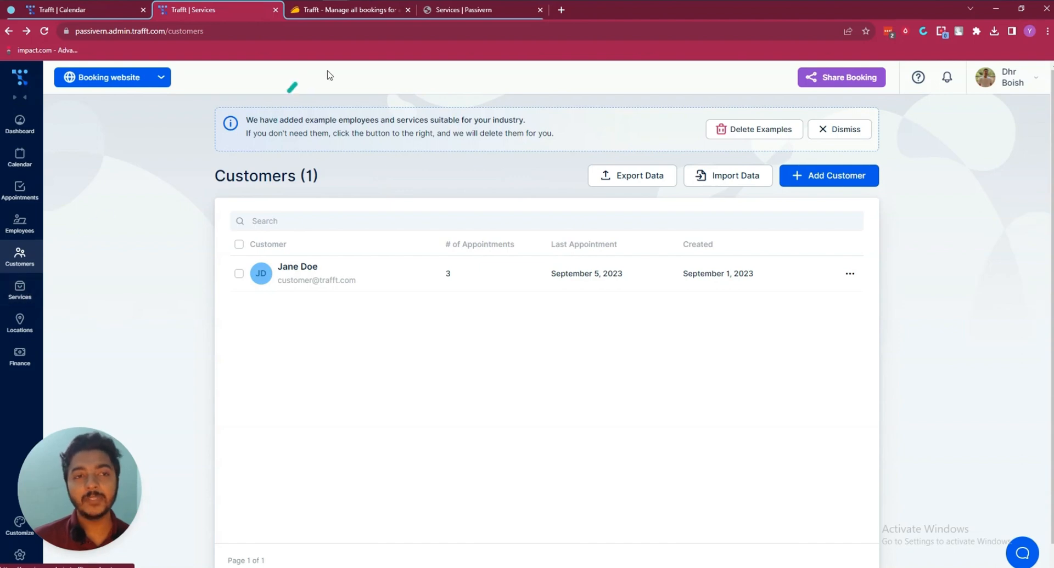
pyautogui.click(494, 10)
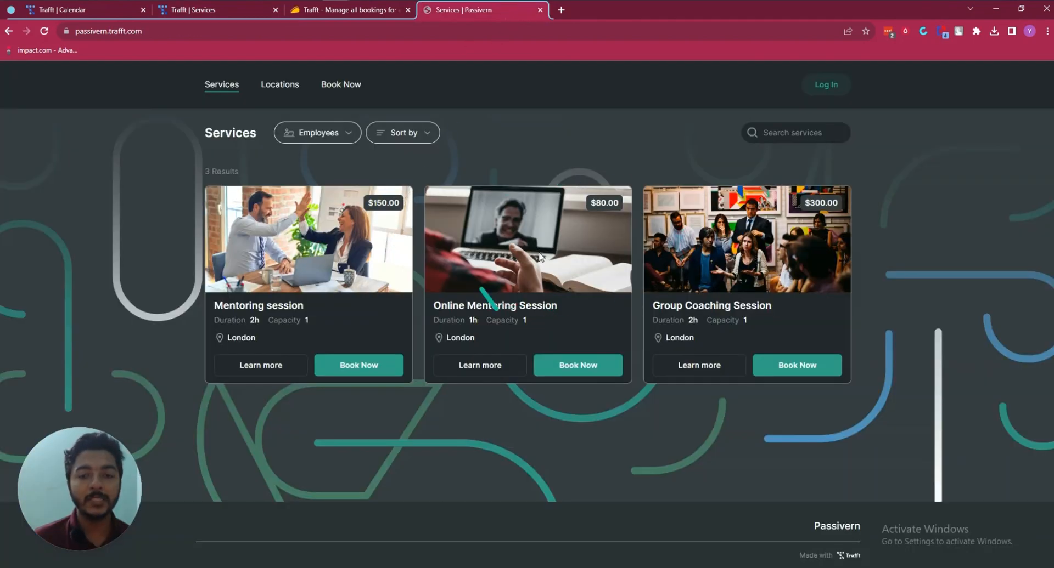
pyautogui.click(210, 12)
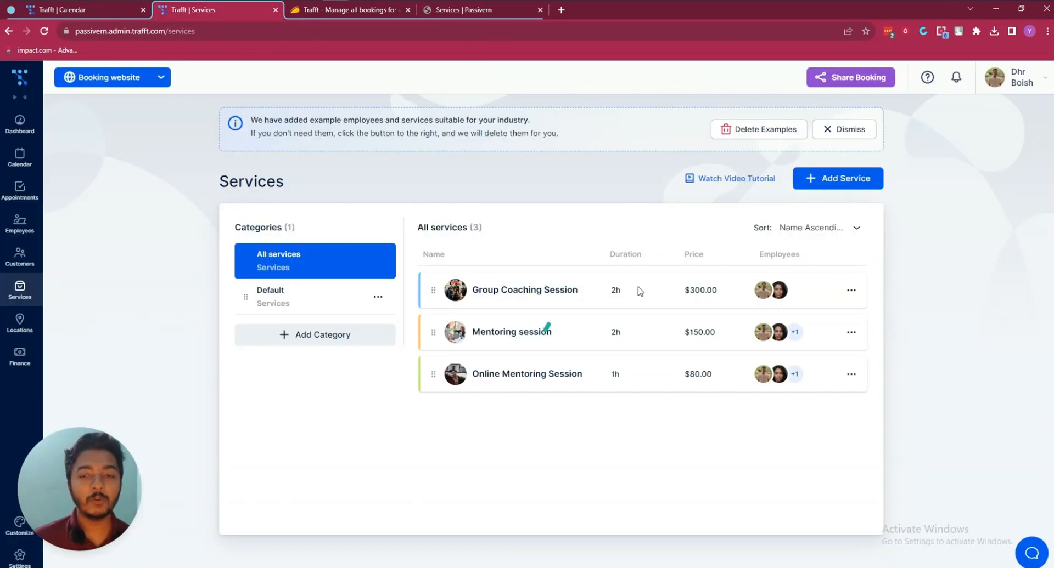
# - Start a new service in the Default category and assign the first two listed employees to it
pyautogui.click(861, 178)
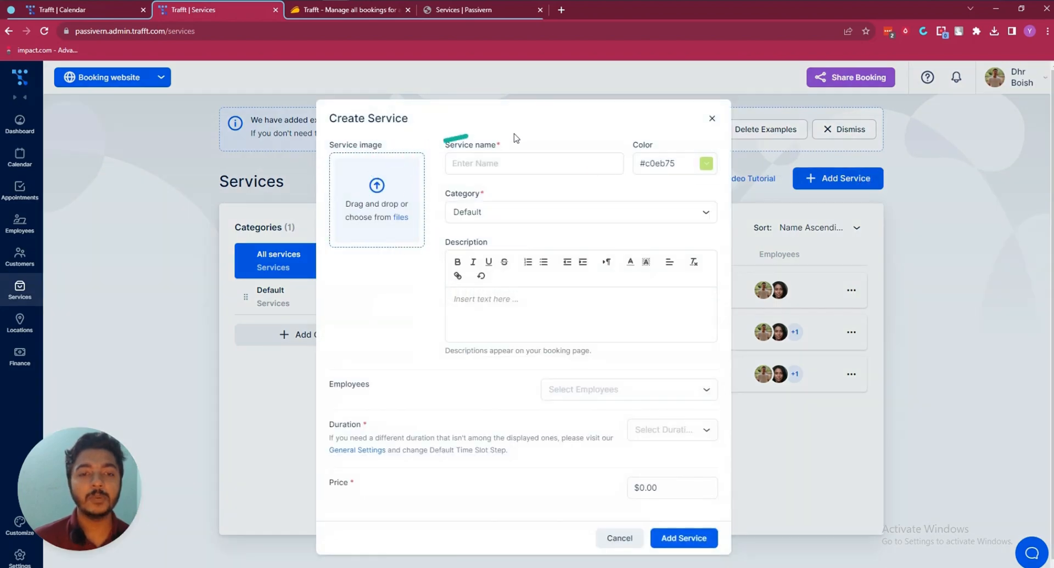
pyautogui.click(478, 212)
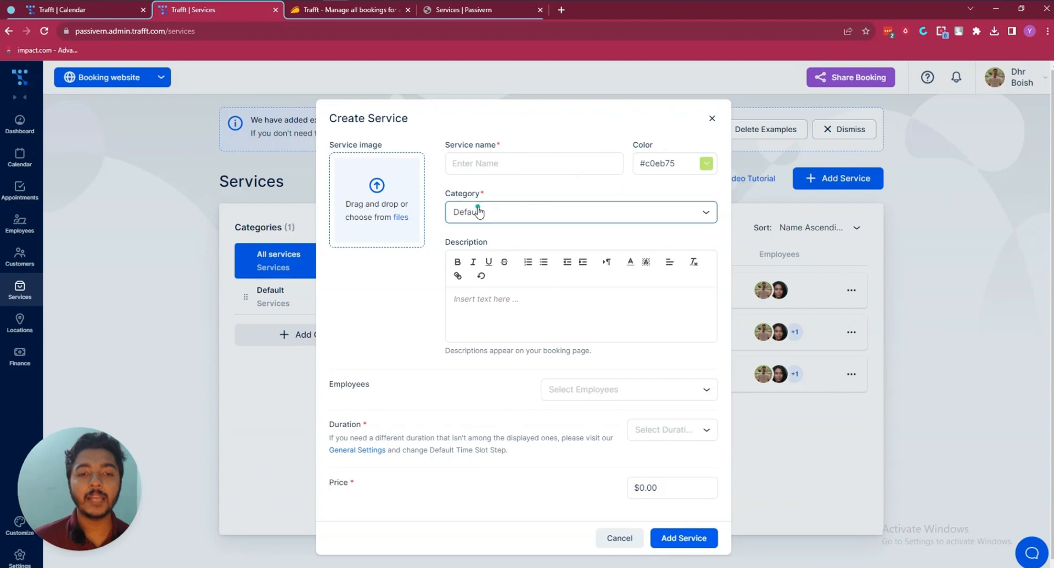
pyautogui.click(478, 212)
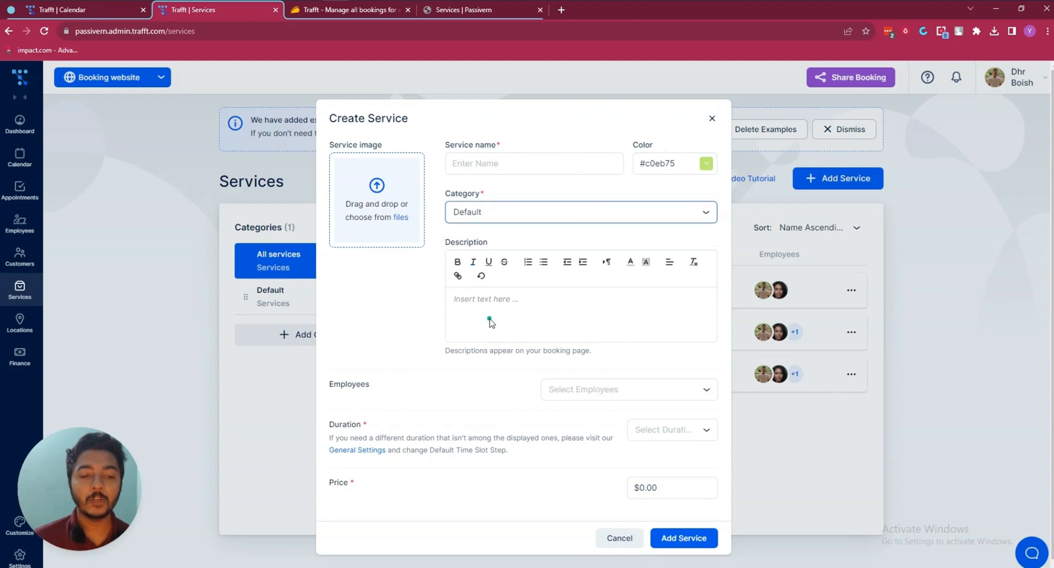
pyautogui.click(583, 390)
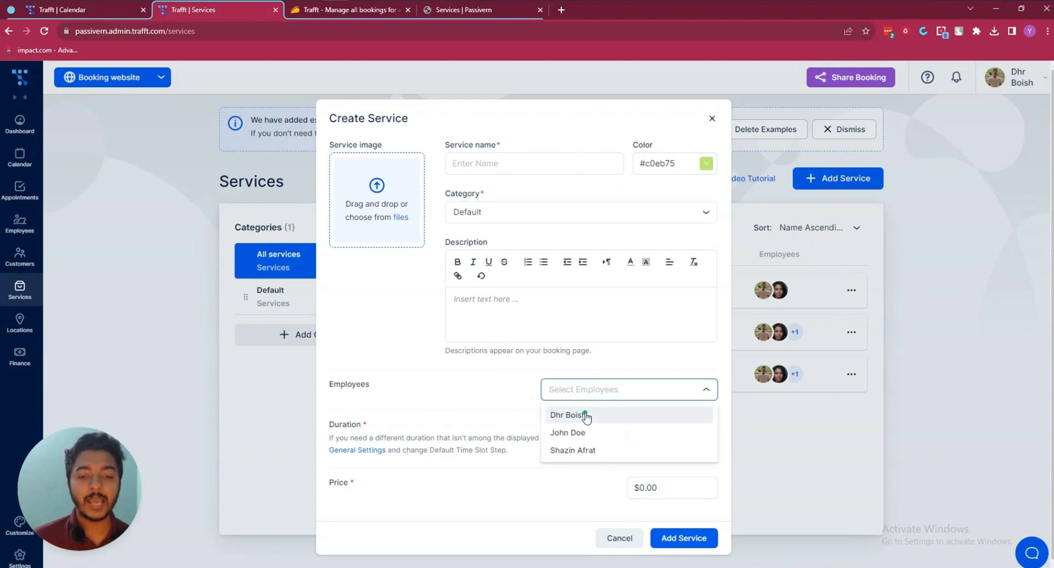
pyautogui.click(583, 414)
pyautogui.click(590, 433)
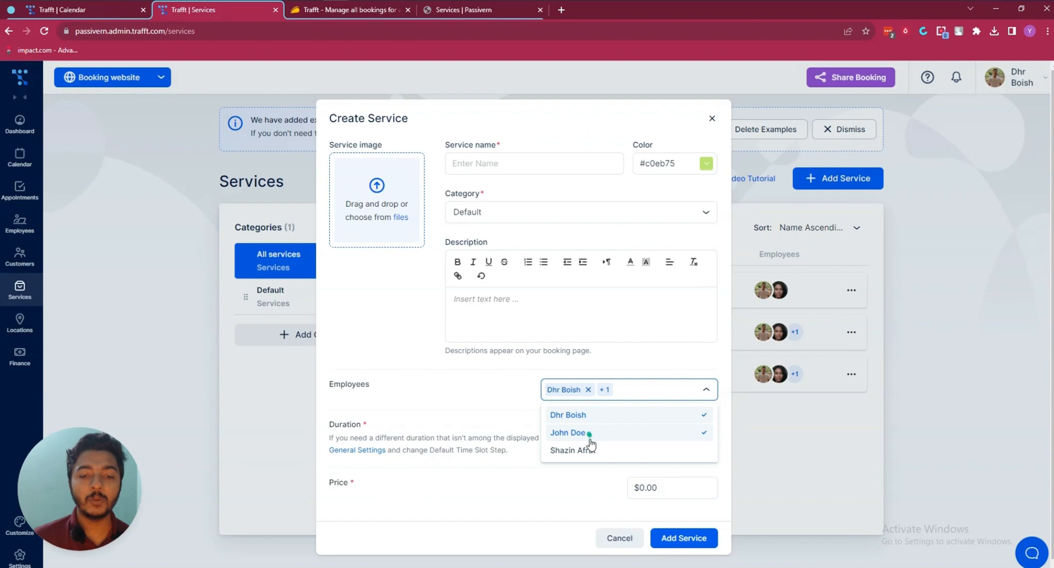
pyautogui.click(507, 417)
# - Set the new service's duration to 2h 30min and its price to $345
pyautogui.click(641, 434)
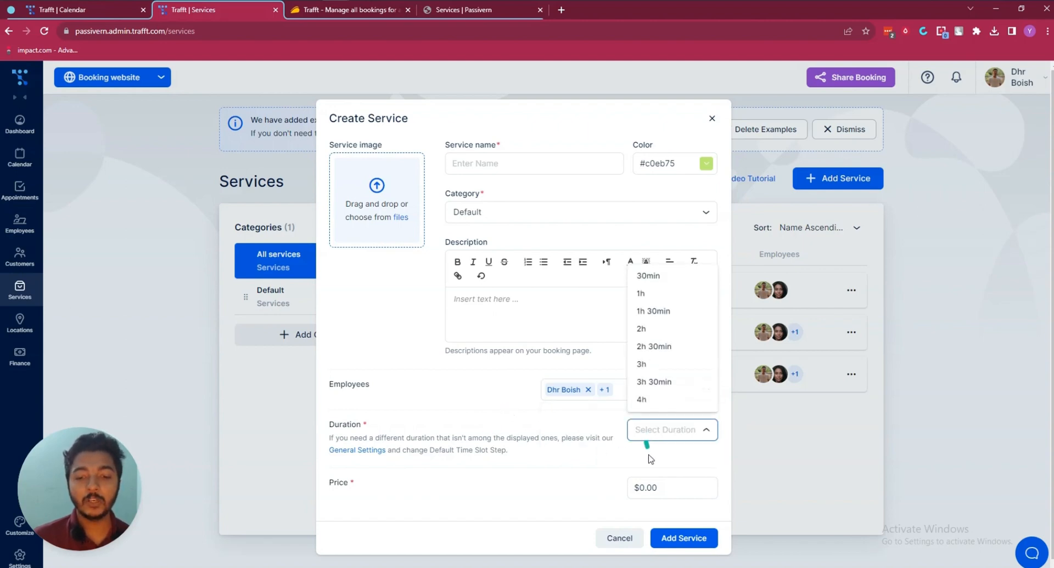
pyautogui.click(660, 354)
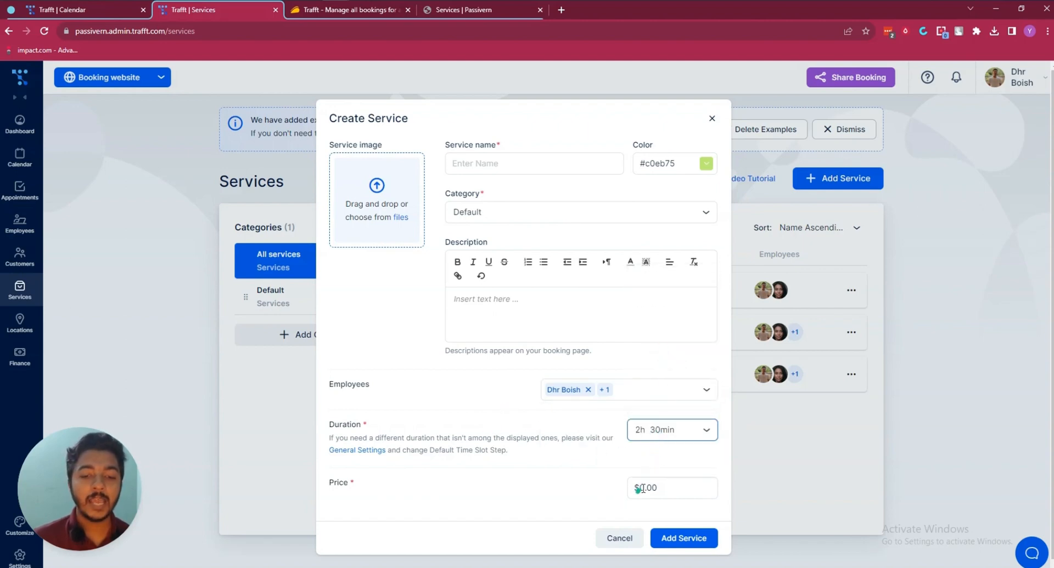
pyautogui.moveTo(643, 488); pyautogui.dragTo(665, 486)
pyautogui.hotkey('ctrl', 'a')
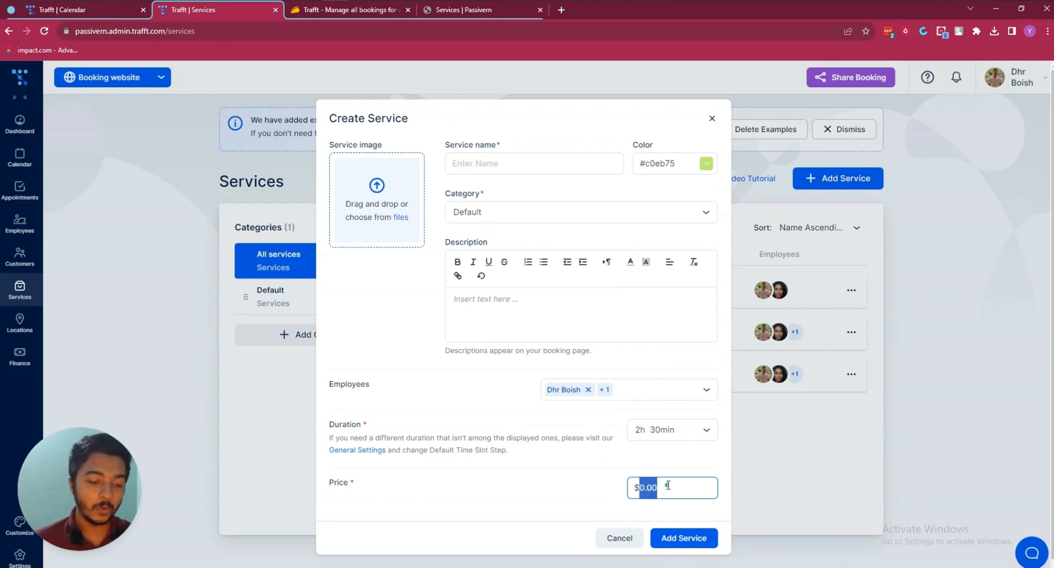
pyautogui.write('345')
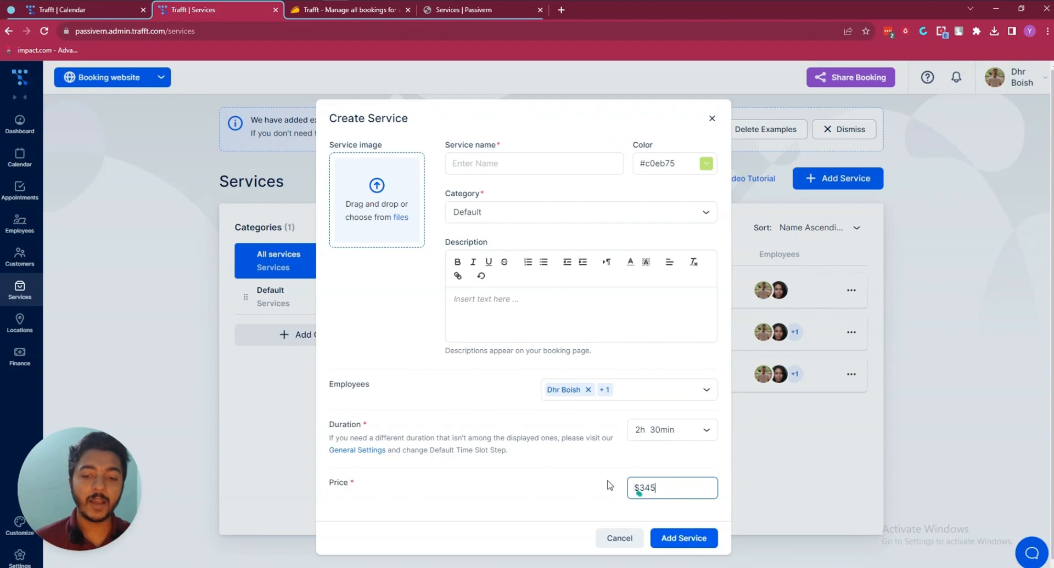
# - Name the service Web Development and fill its description with the introductory text copied from Trafft's AppSumo page, from "With potential clients" to "Meet Trafft."
pyautogui.click(483, 165)
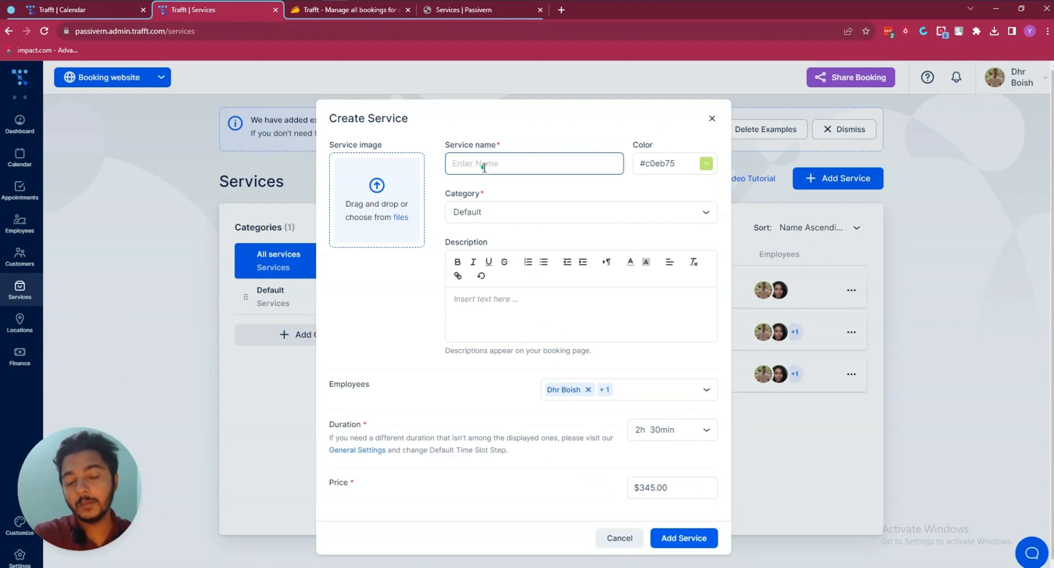
pyautogui.write('Web Development')
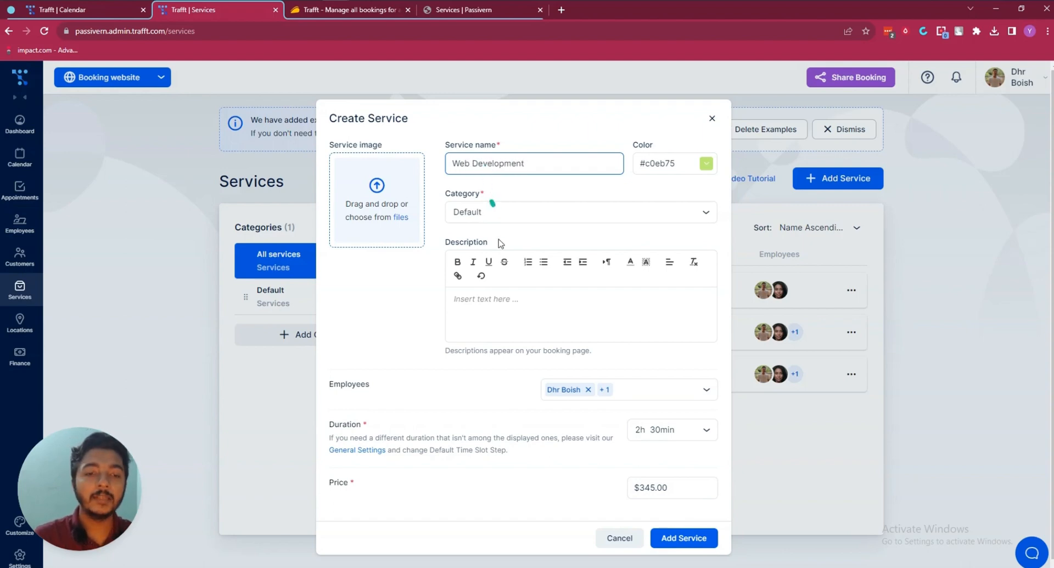
pyautogui.click(512, 301)
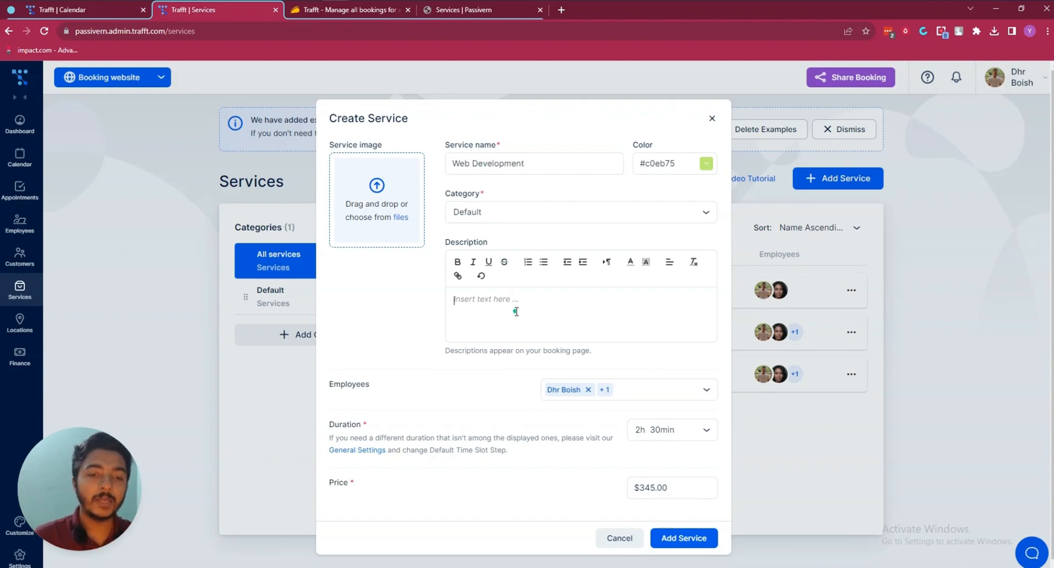
pyautogui.click(318, 16)
pyautogui.scroll(-3, 169, 267)
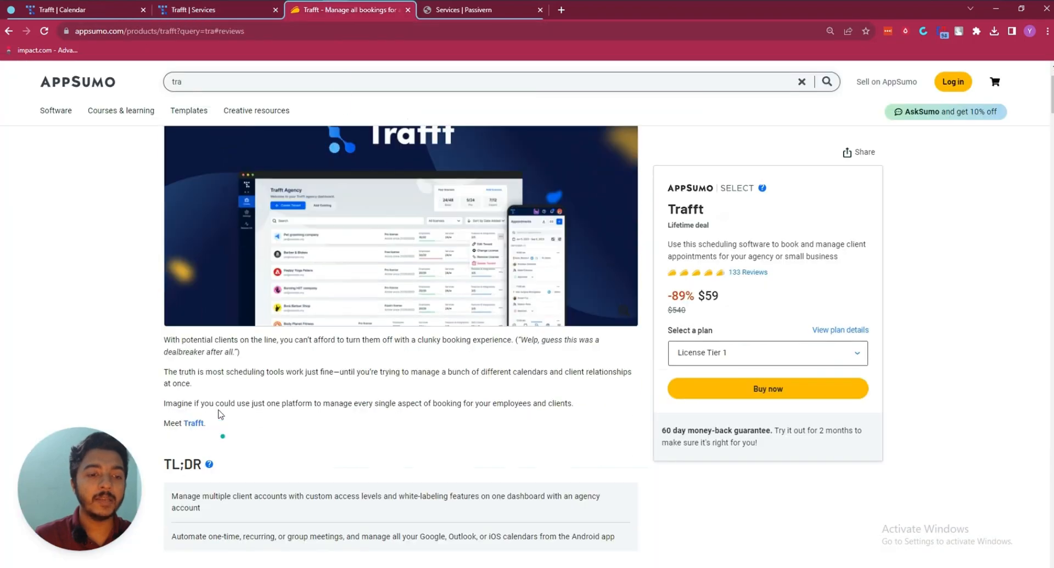
pyautogui.moveTo(166, 255); pyautogui.dragTo(367, 346)
pyautogui.hotkey('ctrl', 'c')
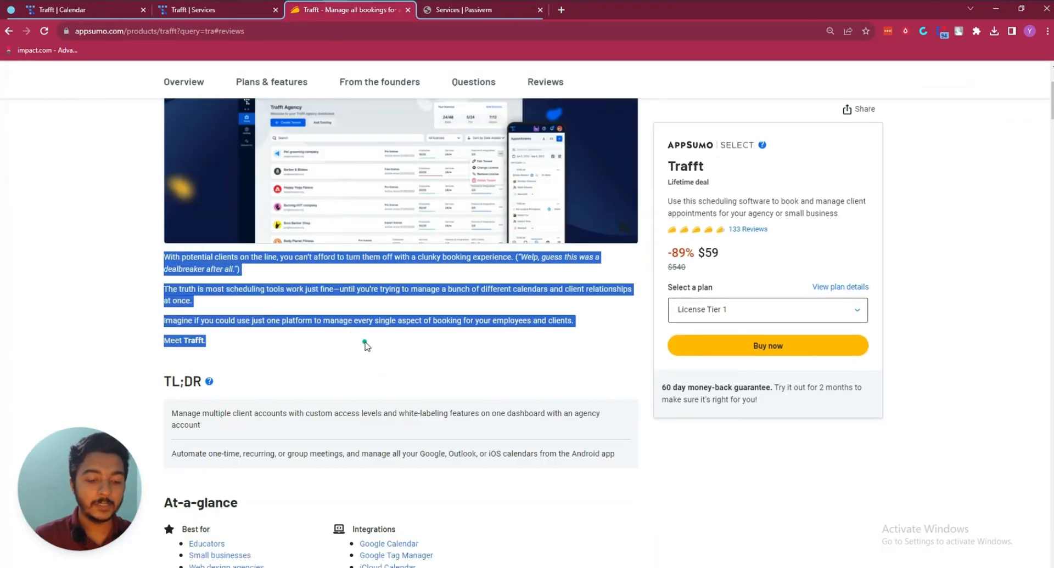
pyautogui.click(193, 18)
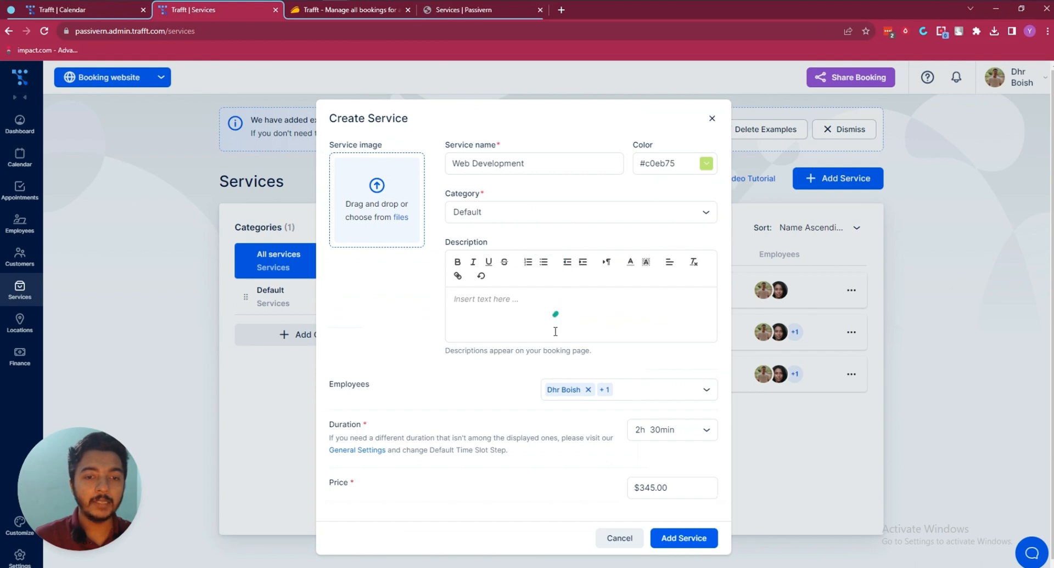
pyautogui.click(551, 312)
pyautogui.hotkey('ctrl', 'v')
pyautogui.scroll(-2, 543, 446)
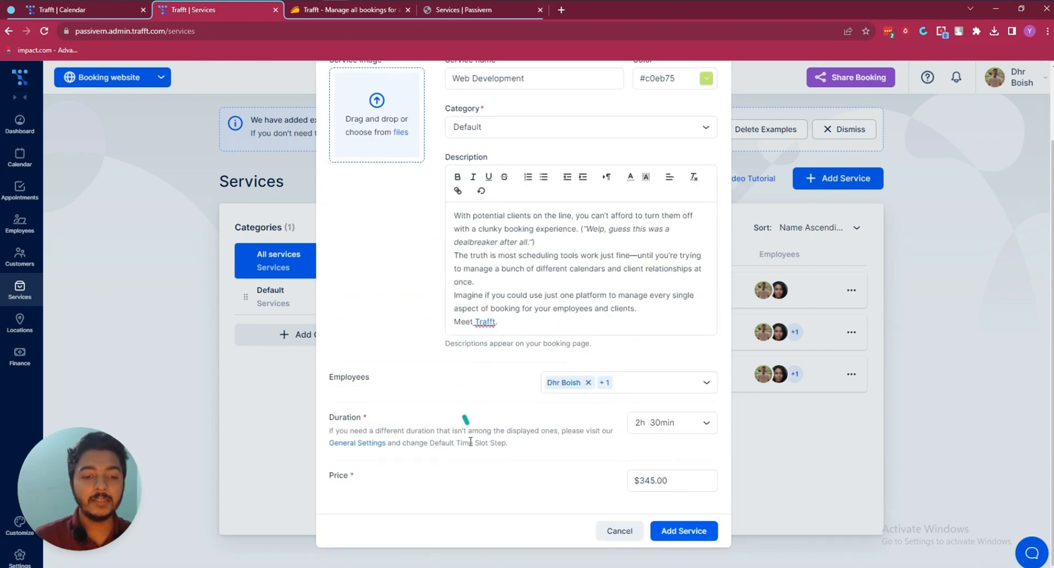
# - Add the Web Development service and open it for editing from the services list
pyautogui.click(686, 532)
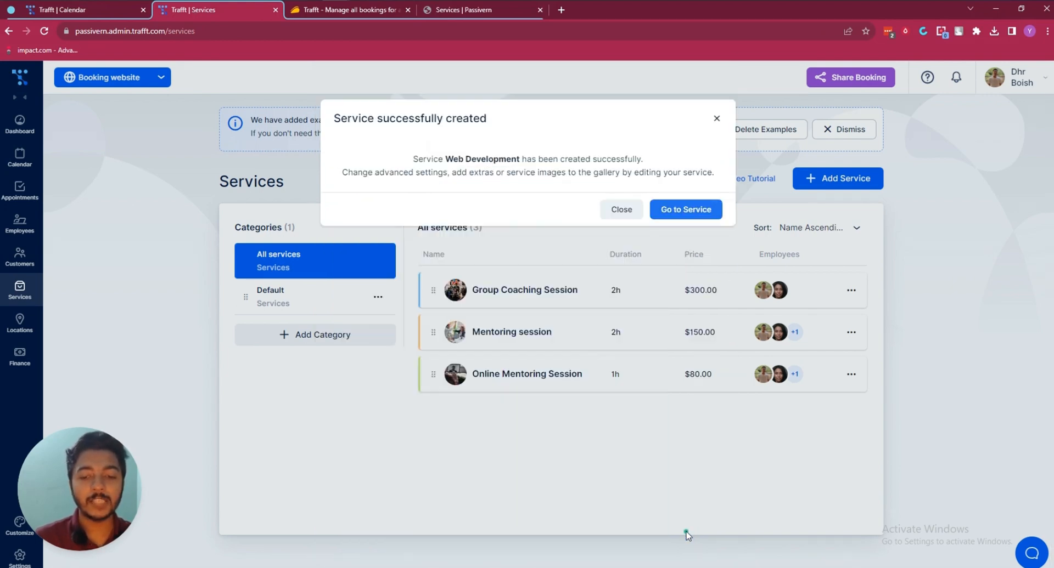
pyautogui.click(716, 118)
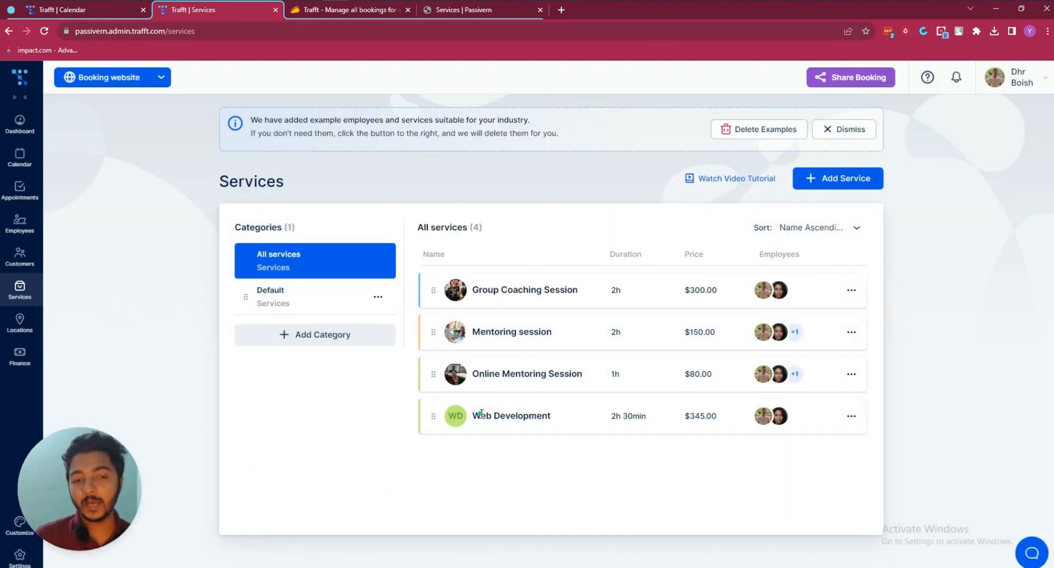
pyautogui.click(851, 416)
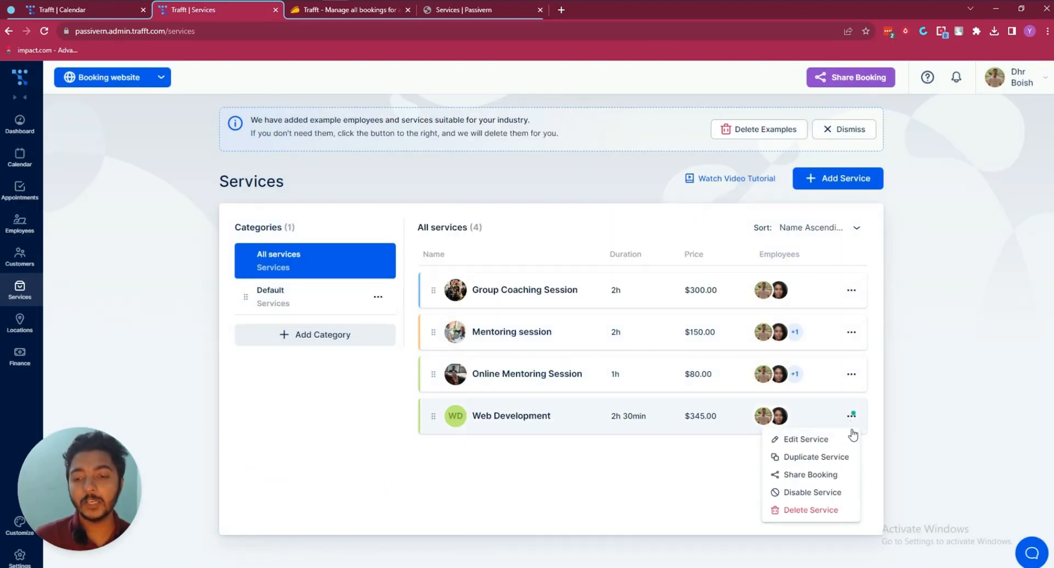
pyautogui.click(839, 439)
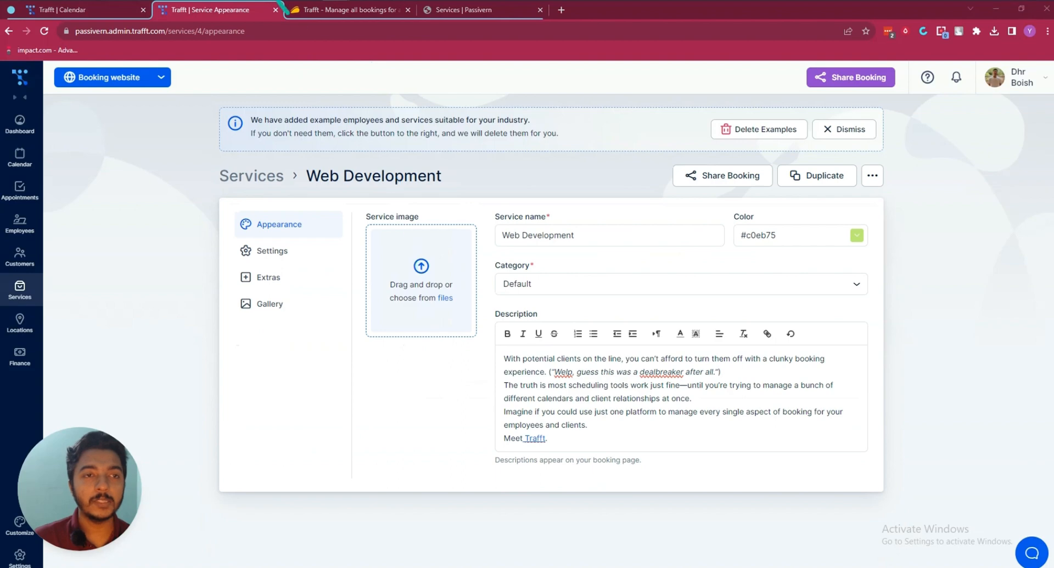
# - Upload the Alternative Investor logo as the Web Development service image, accept both default crops, and save the changes
pyautogui.click(417, 268)
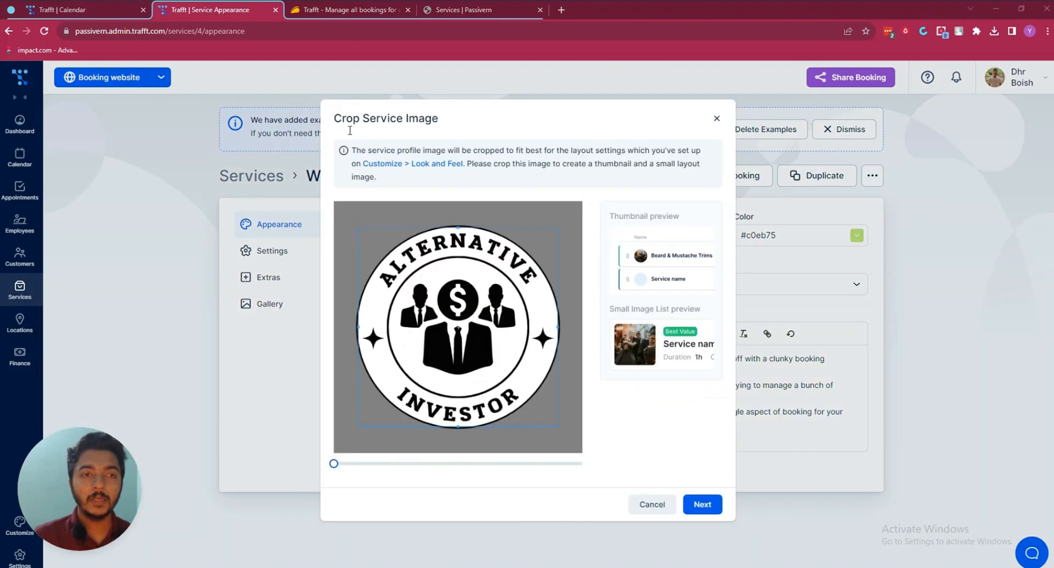
pyautogui.click(704, 503)
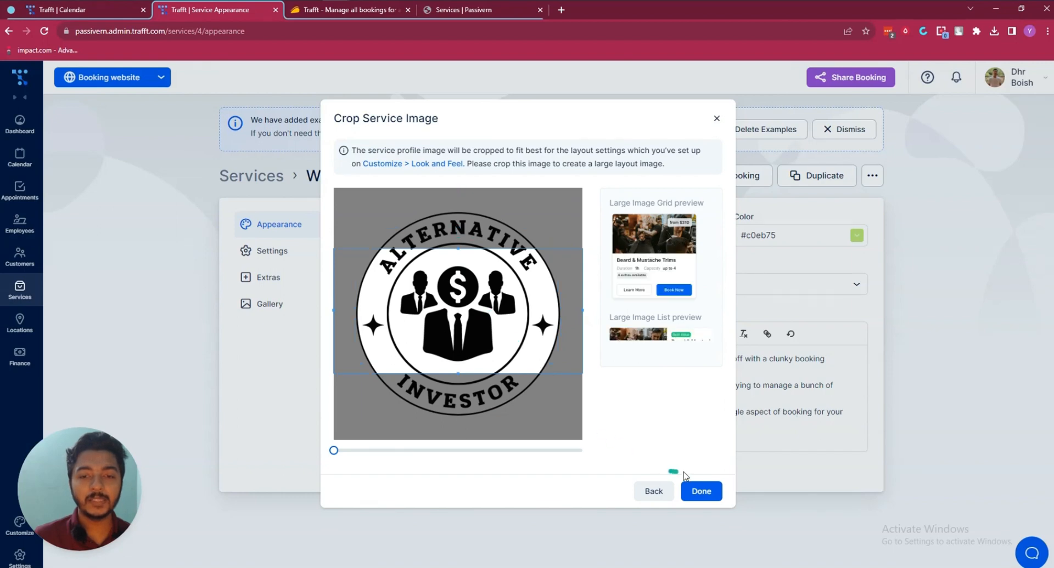
pyautogui.click(712, 497)
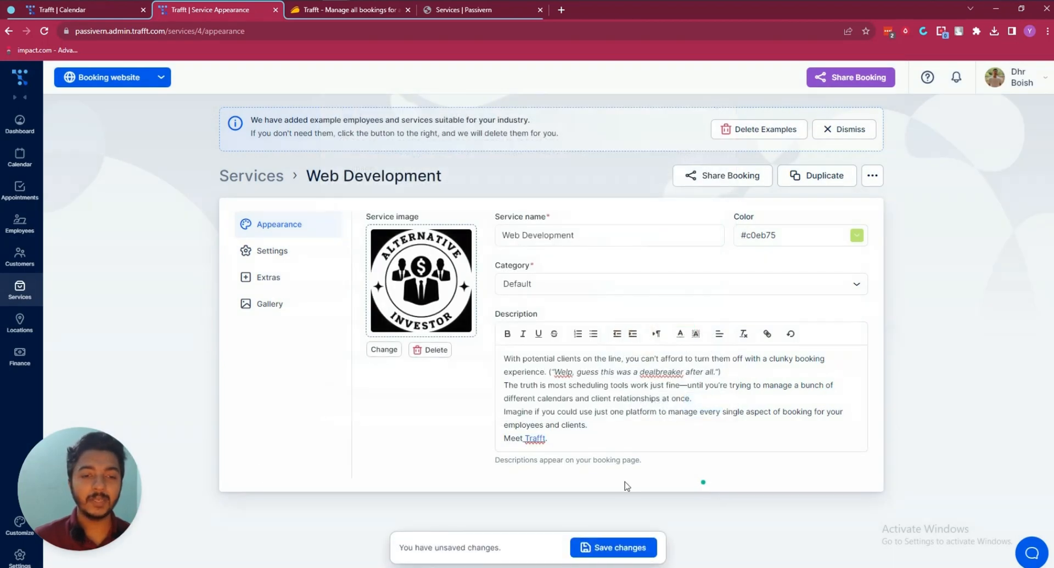
pyautogui.click(601, 551)
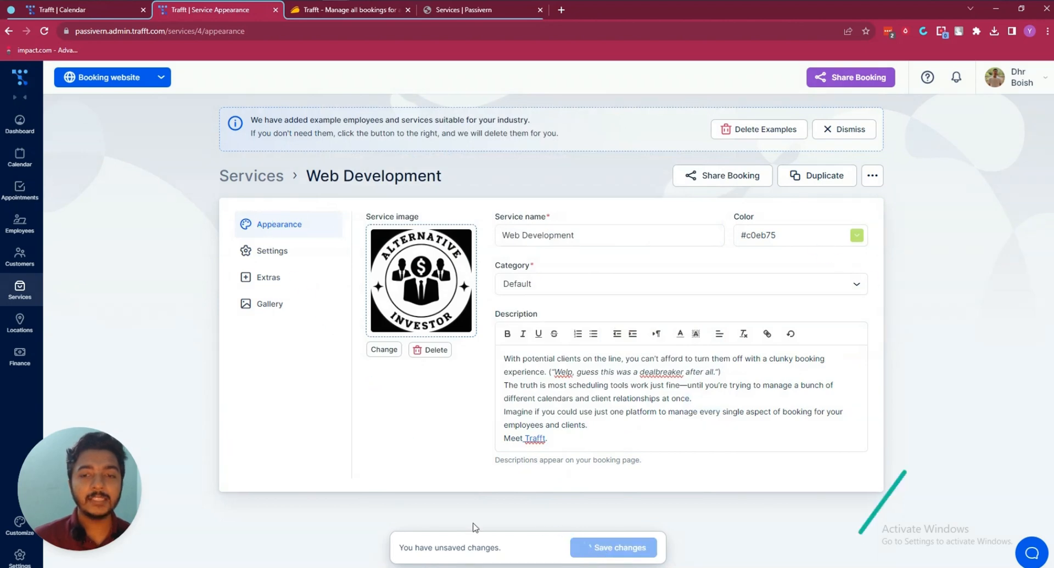
# - Assign the Most Popular badge in the Web Development service's settings
pyautogui.click(272, 254)
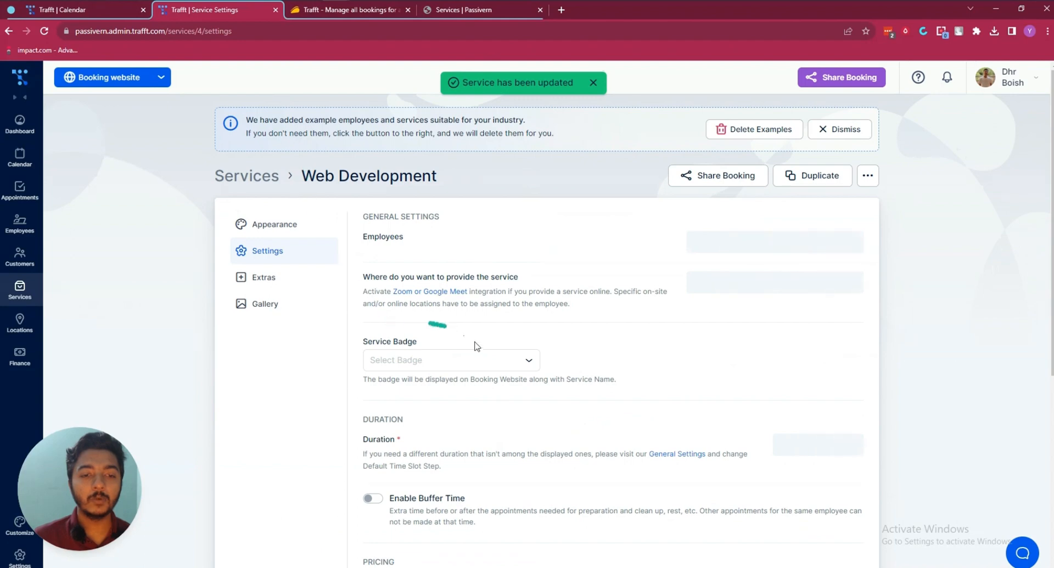
pyautogui.scroll(-2, 477, 346)
pyautogui.click(433, 250)
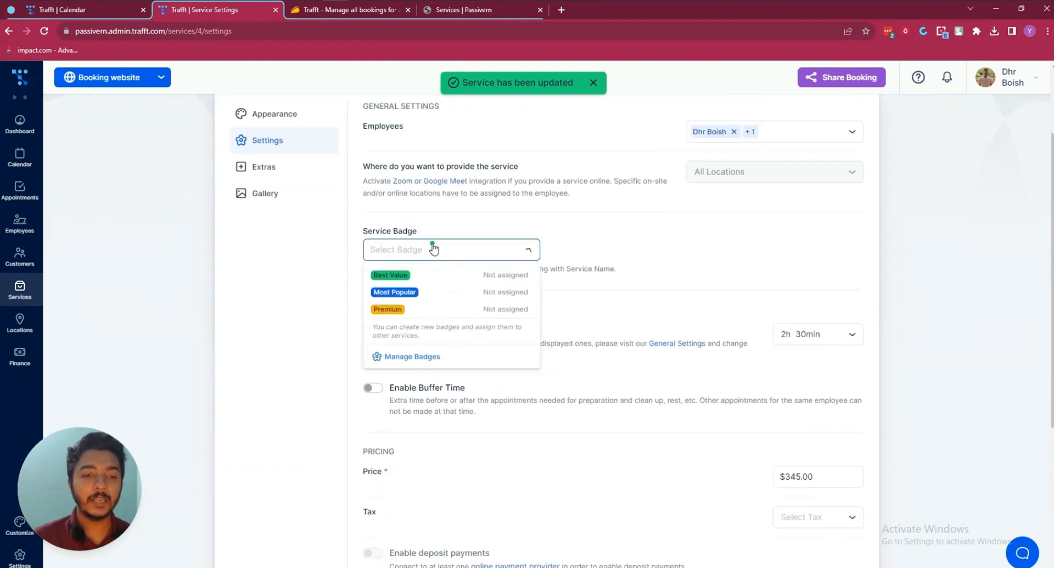
pyautogui.click(394, 293)
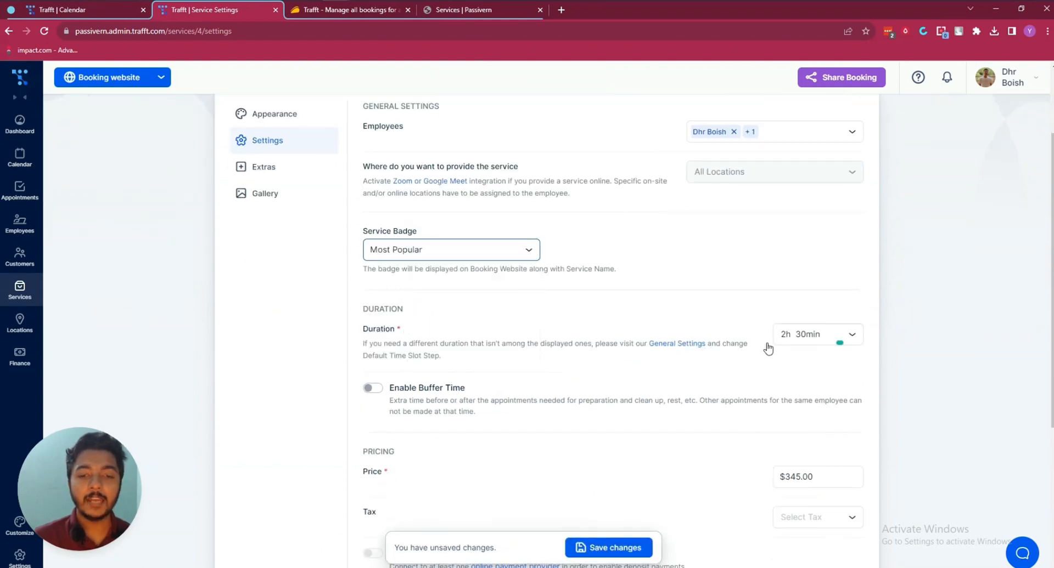
# - Apply Tax New York (25%) to the Web Development service's pricing and recheck the available tax options
pyautogui.scroll(-2, 376, 394)
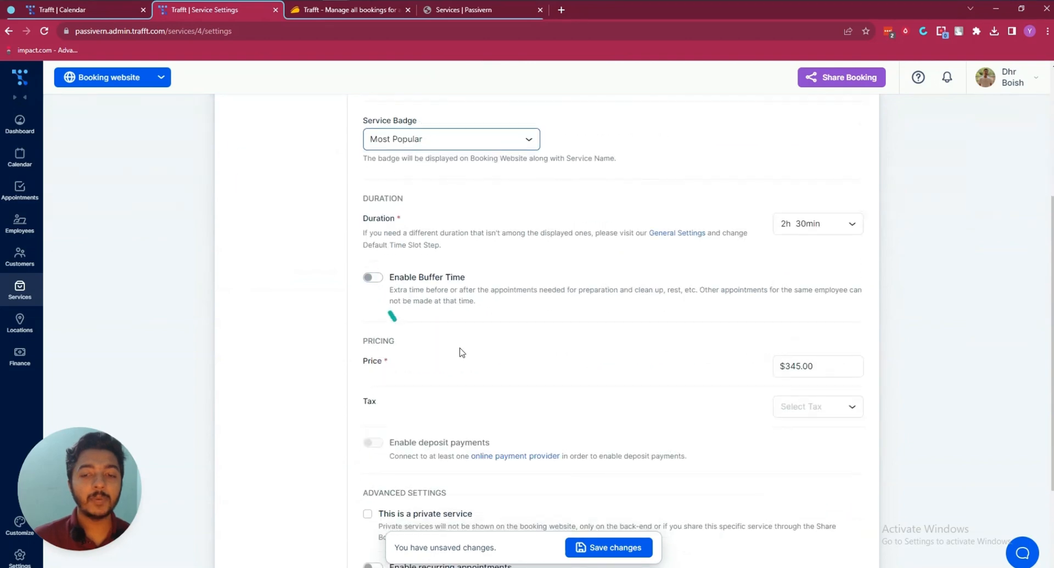
pyautogui.scroll(-2, 494, 329)
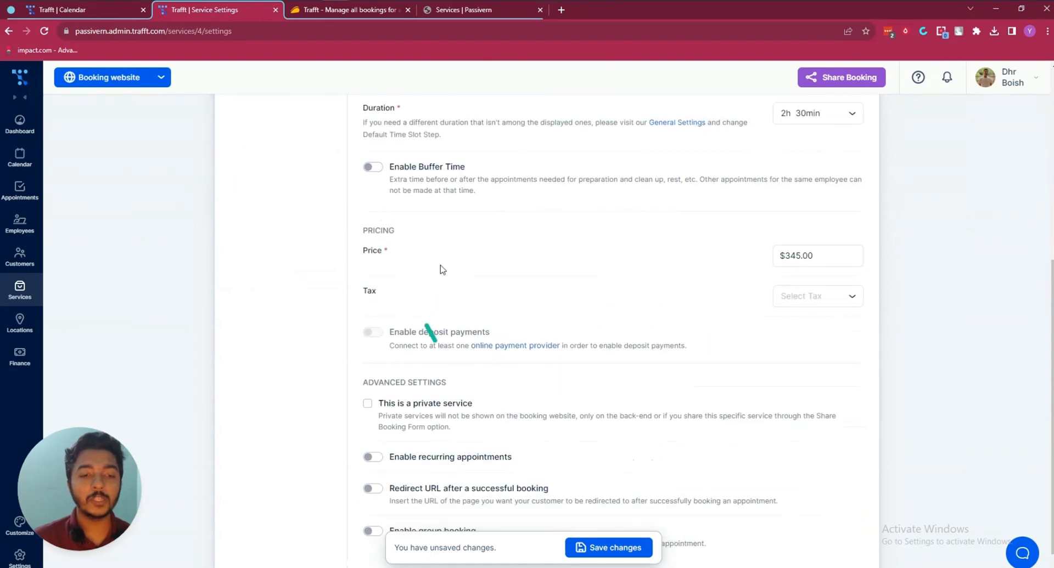
pyautogui.click(807, 299)
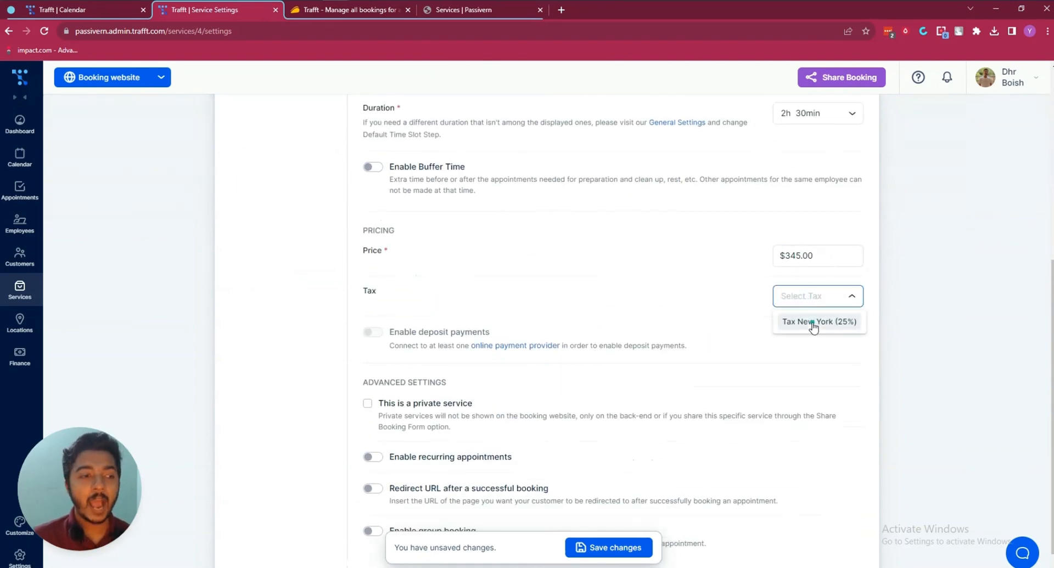
pyautogui.click(812, 323)
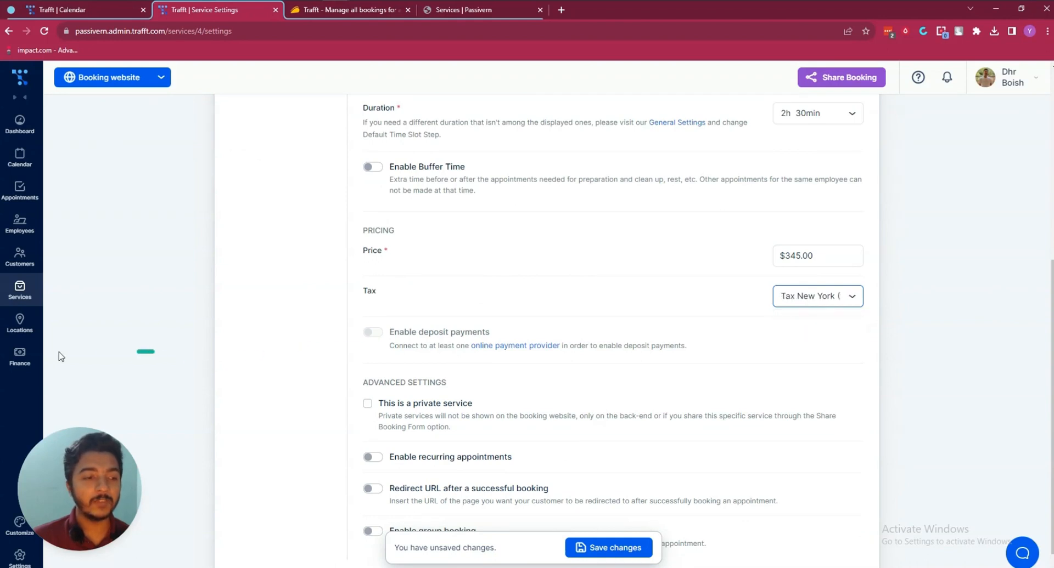
pyautogui.click(832, 303)
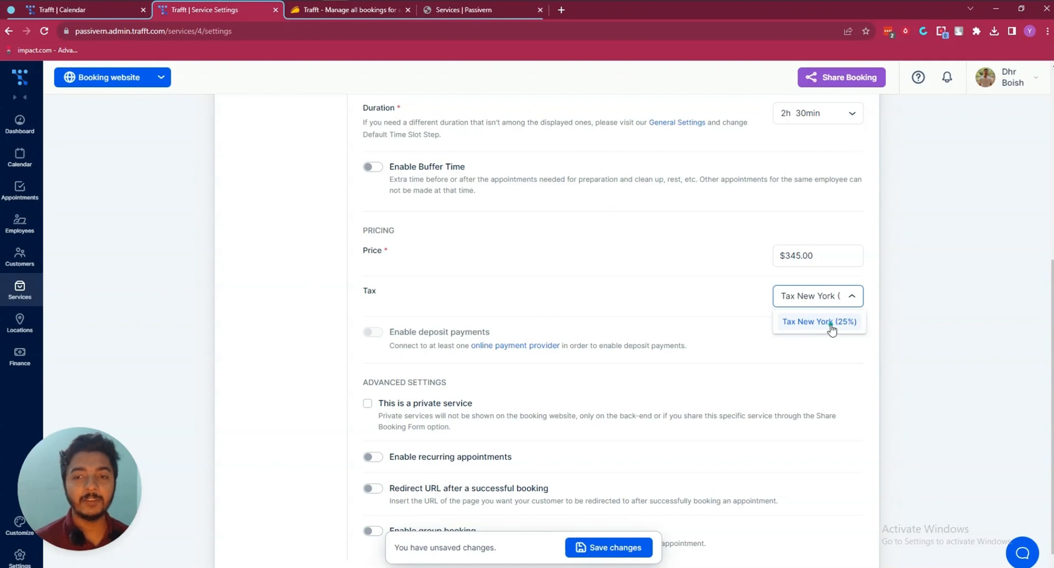
# - Open the online payments configuration from the deposit payments option and review the PayPal, Stripe, Mollie, Authorize.Net and primary payment options
pyautogui.click(264, 312)
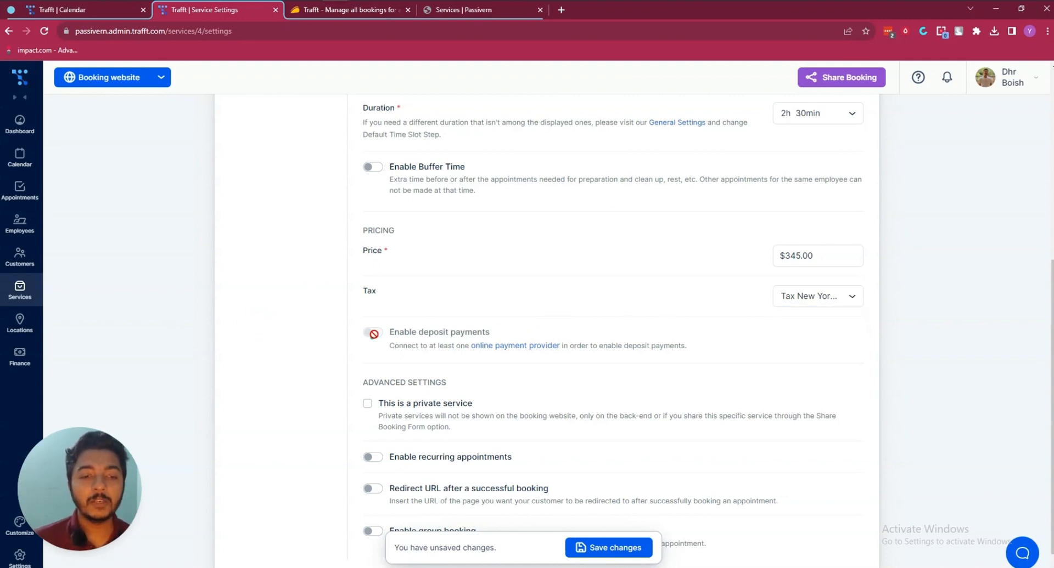
pyautogui.keyDown('ctrl'); pyautogui.click(517, 350); pyautogui.keyUp('ctrl')
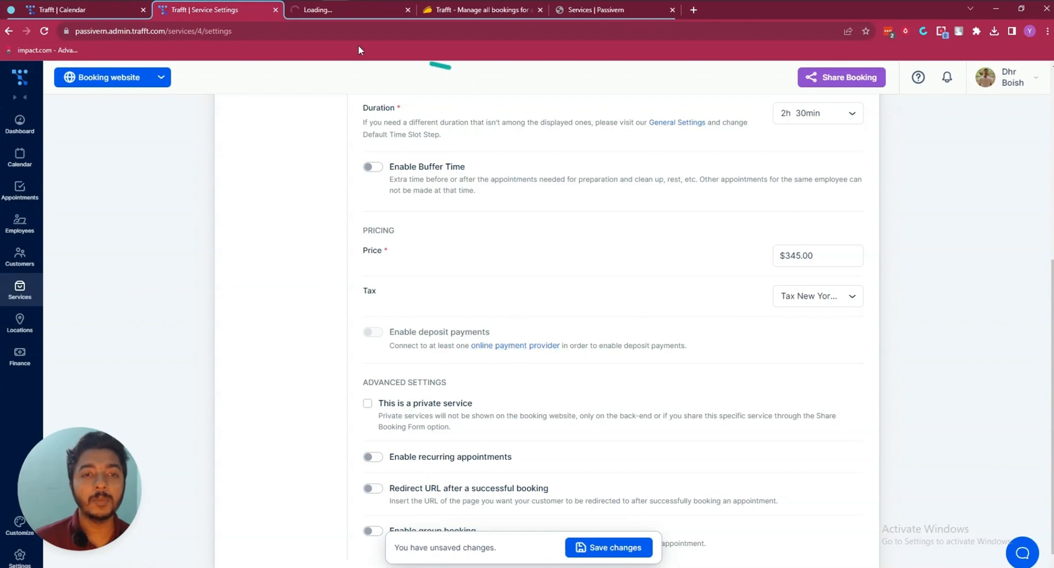
pyautogui.click(333, 11)
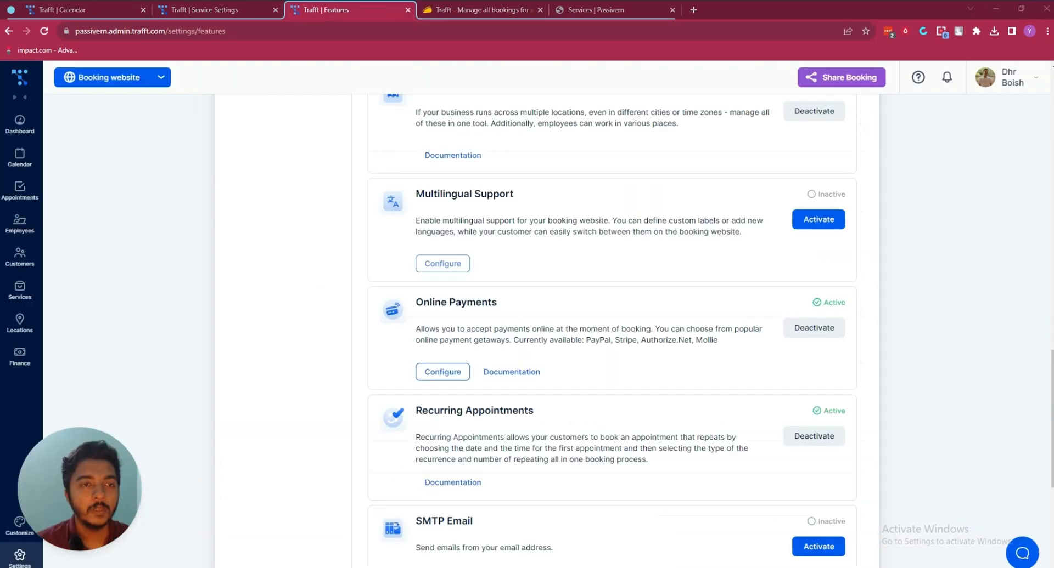
pyautogui.click(451, 376)
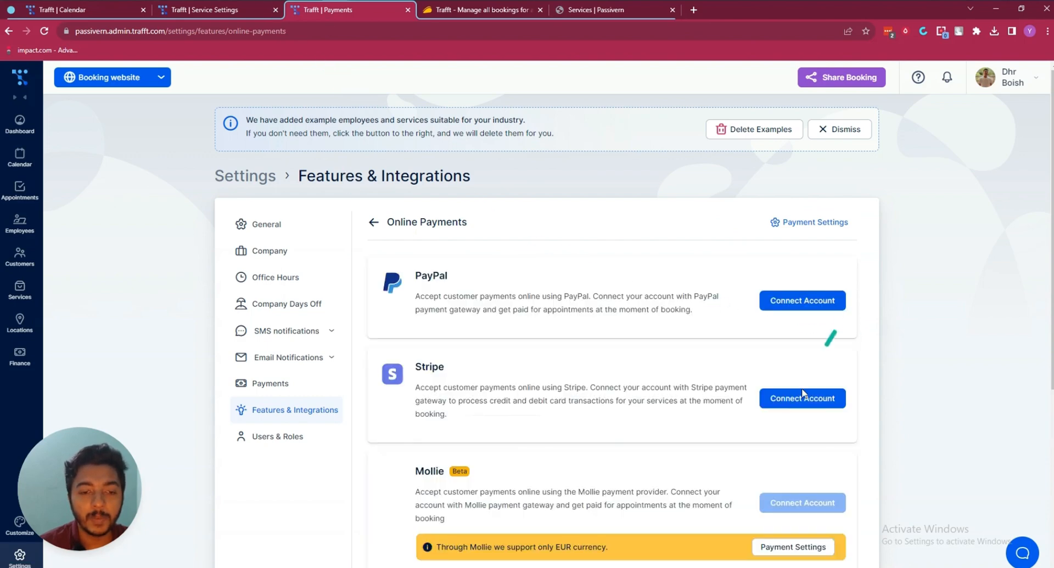
pyautogui.scroll(-4, 795, 400)
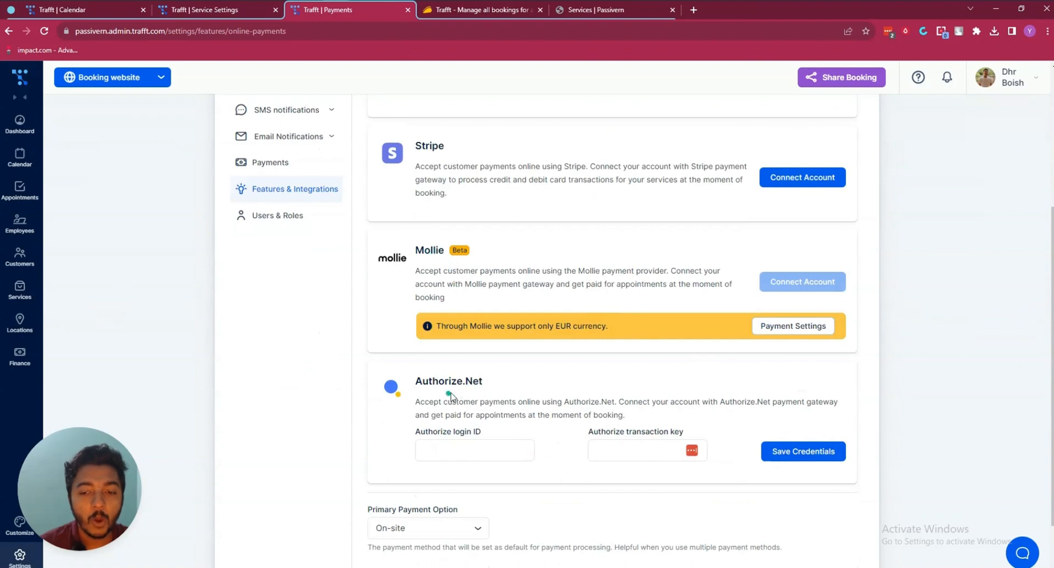
pyautogui.scroll(-1, 494, 400)
pyautogui.scroll(5, 498, 406)
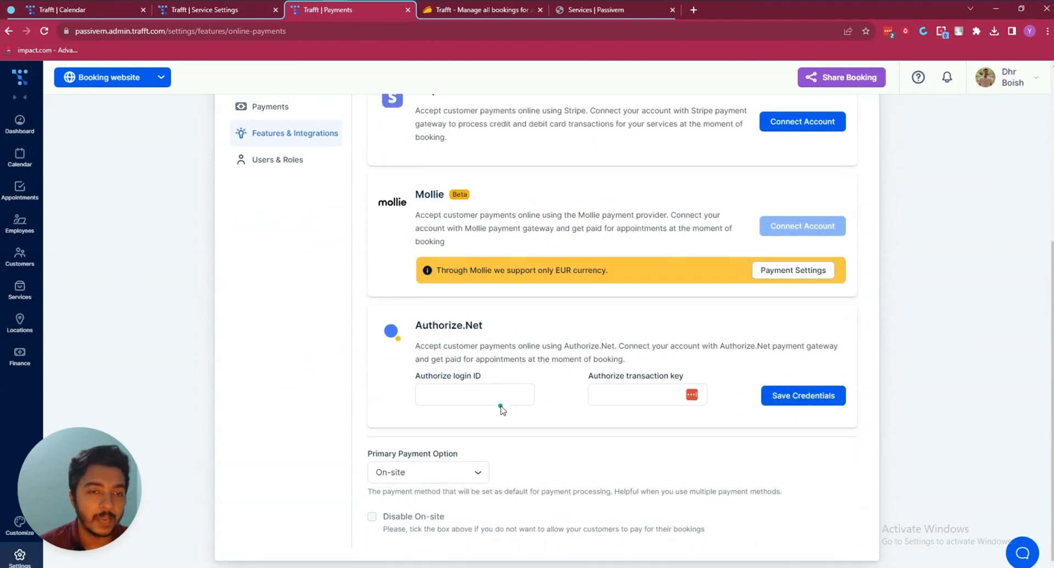
pyautogui.scroll(-3, 493, 378)
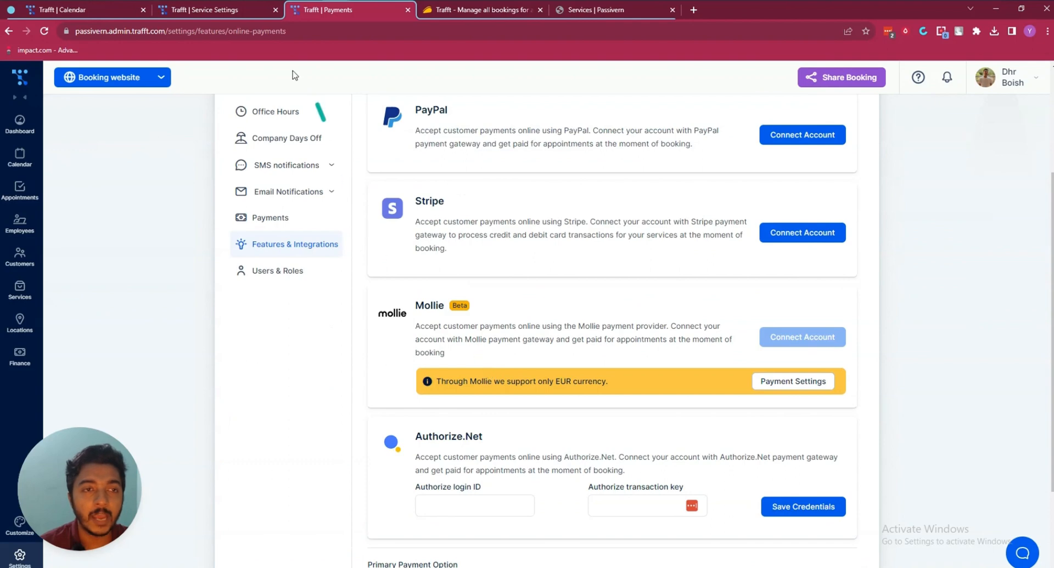
# - Return to the Web Development service's settings and try out the private service, redirect URL and group booking options, leaving them all off
pyautogui.click(219, 11)
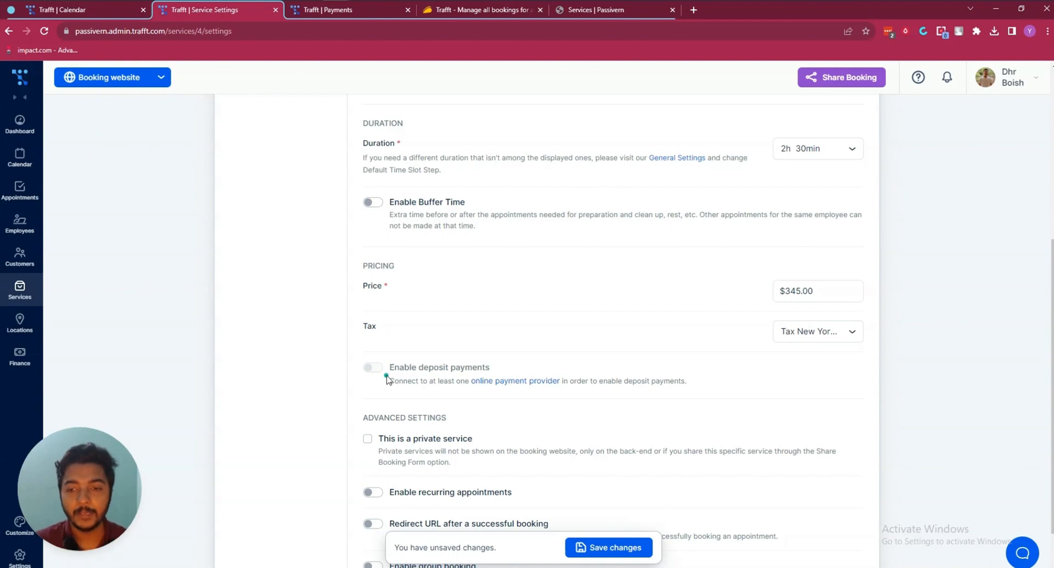
pyautogui.scroll(-1, 365, 378)
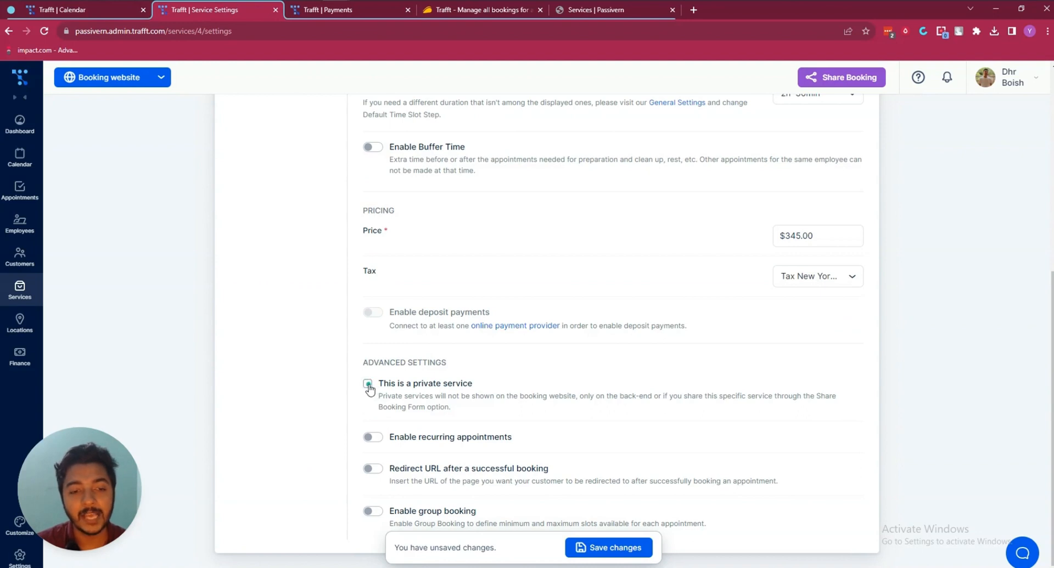
pyautogui.click(368, 385)
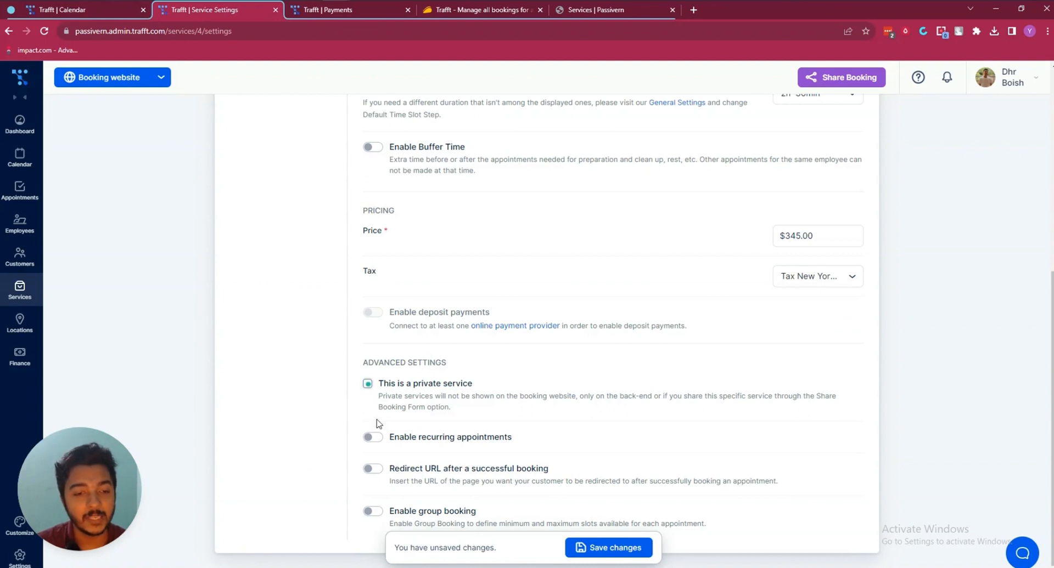
pyautogui.click(373, 469)
pyautogui.scroll(-1, 406, 472)
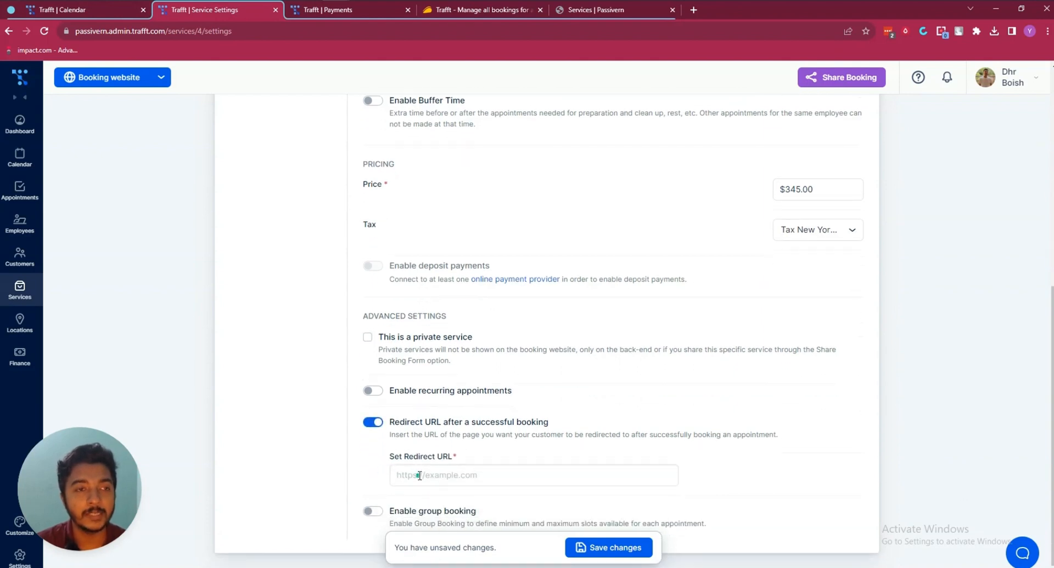
pyautogui.click(418, 476)
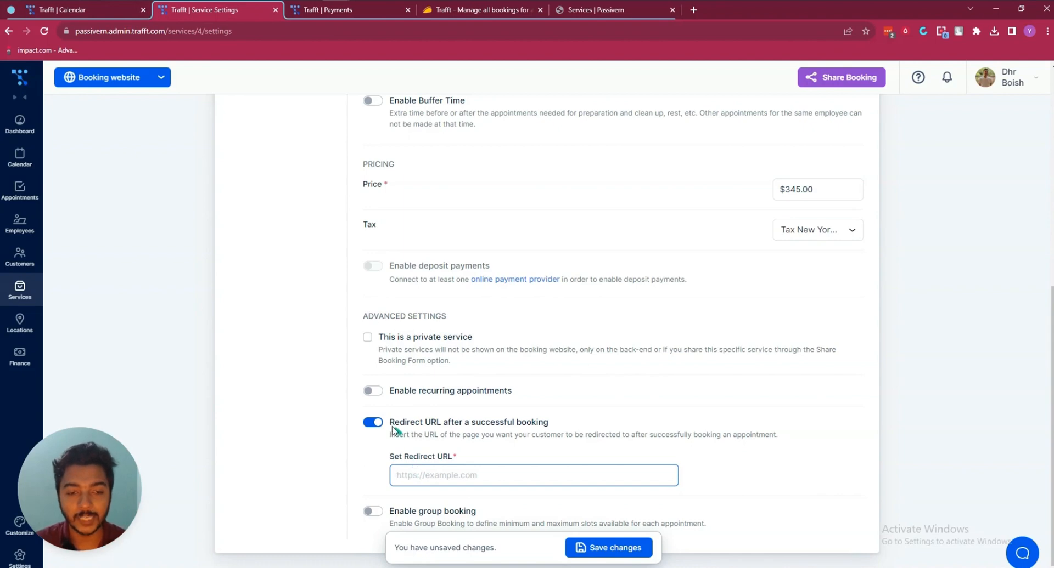
pyautogui.click(373, 422)
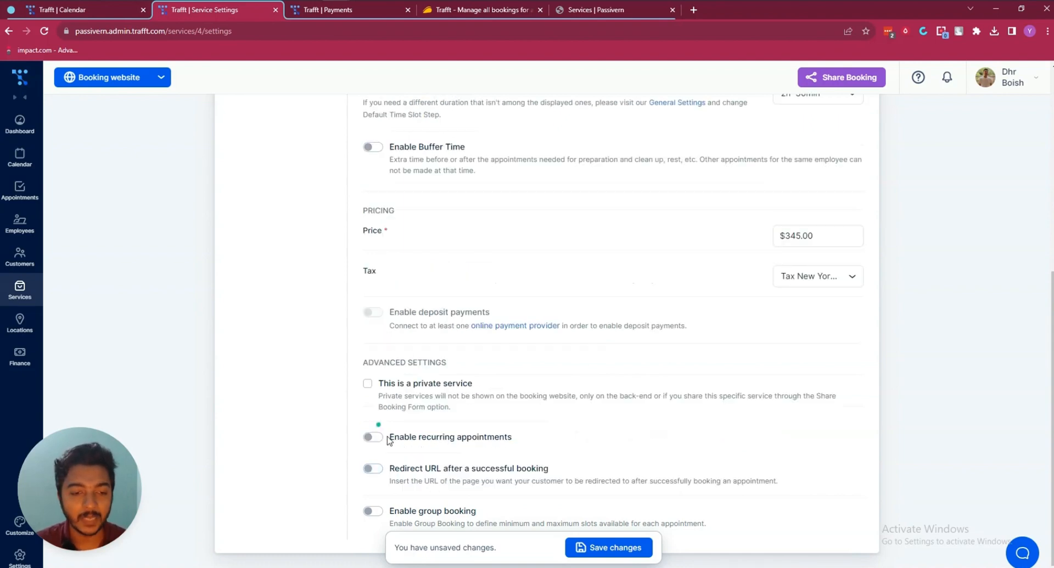
pyautogui.click(374, 512)
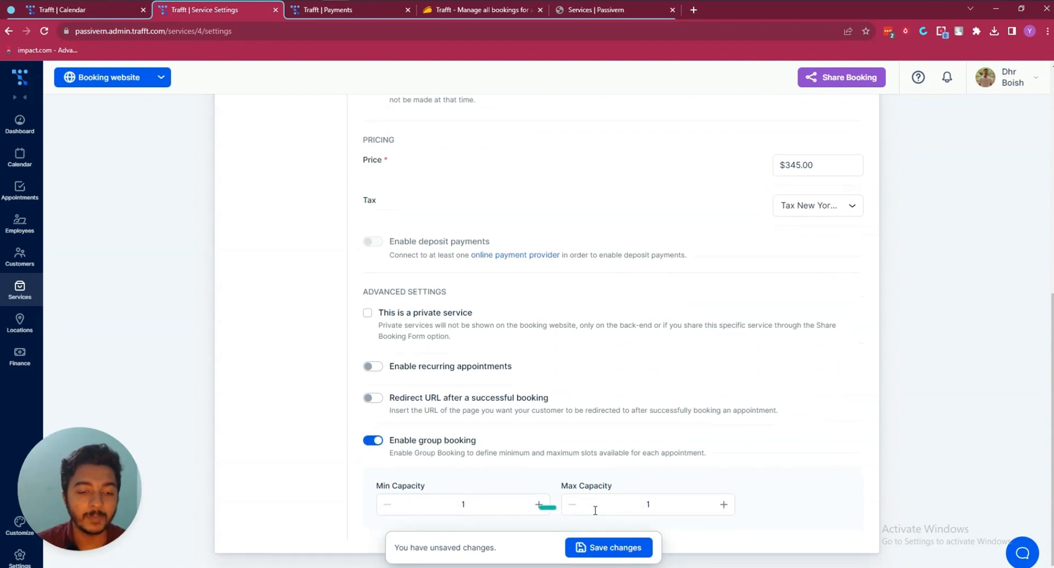
pyautogui.click(380, 443)
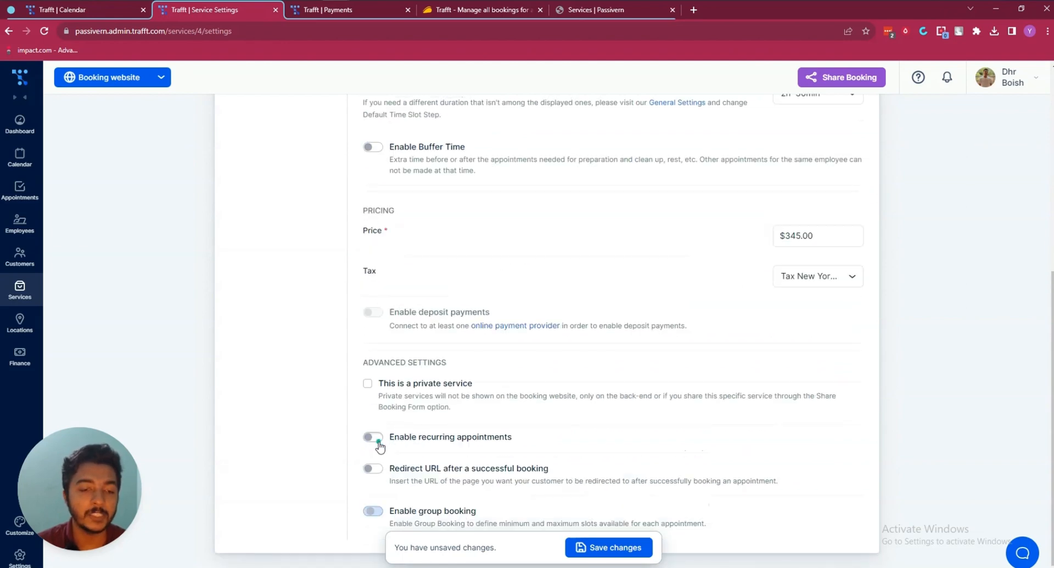
# - Save the changes to the Web Development service's settings
pyautogui.click(628, 549)
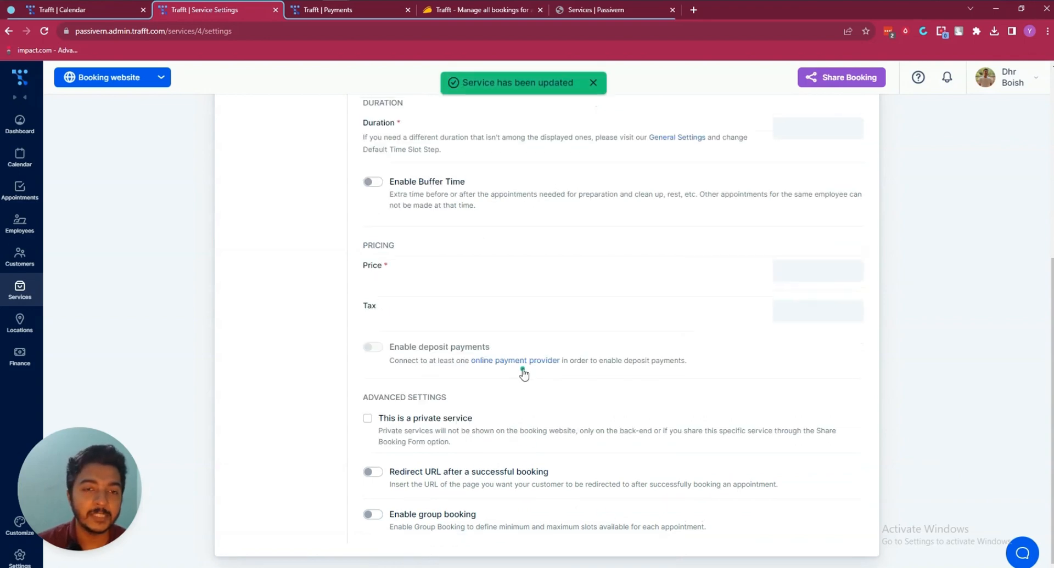
# - Start a new extra for the Web Development service and name it Website Speed Optimization
pyautogui.click(264, 277)
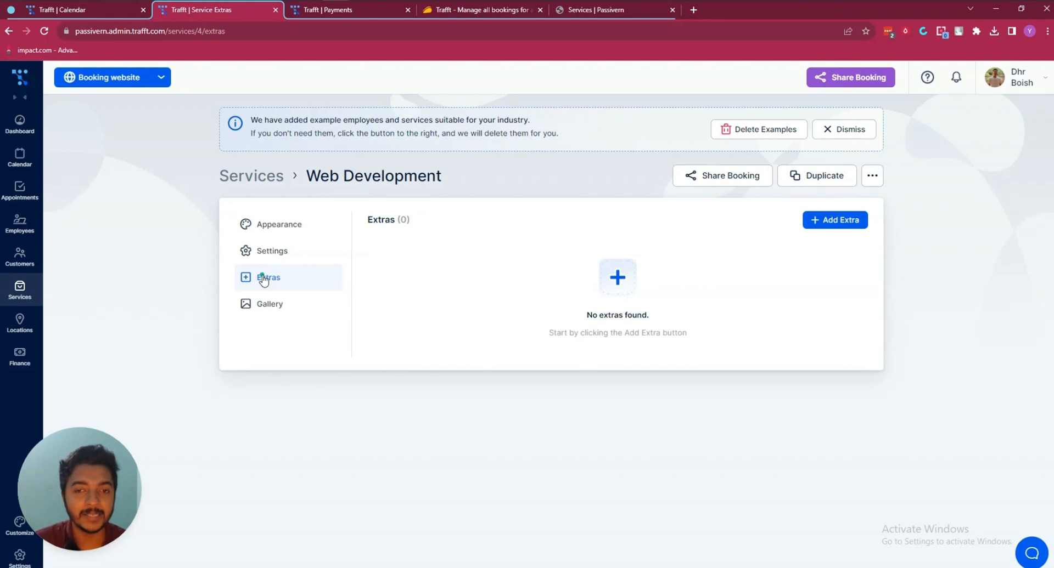
pyautogui.click(836, 220)
pyautogui.click(454, 281)
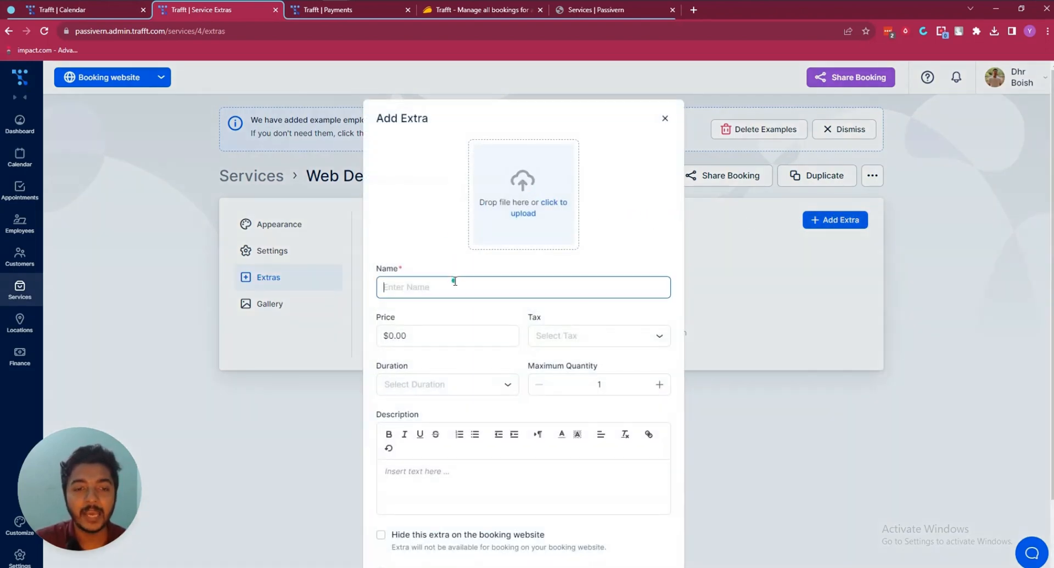
pyautogui.write('Website Speed Optimization')
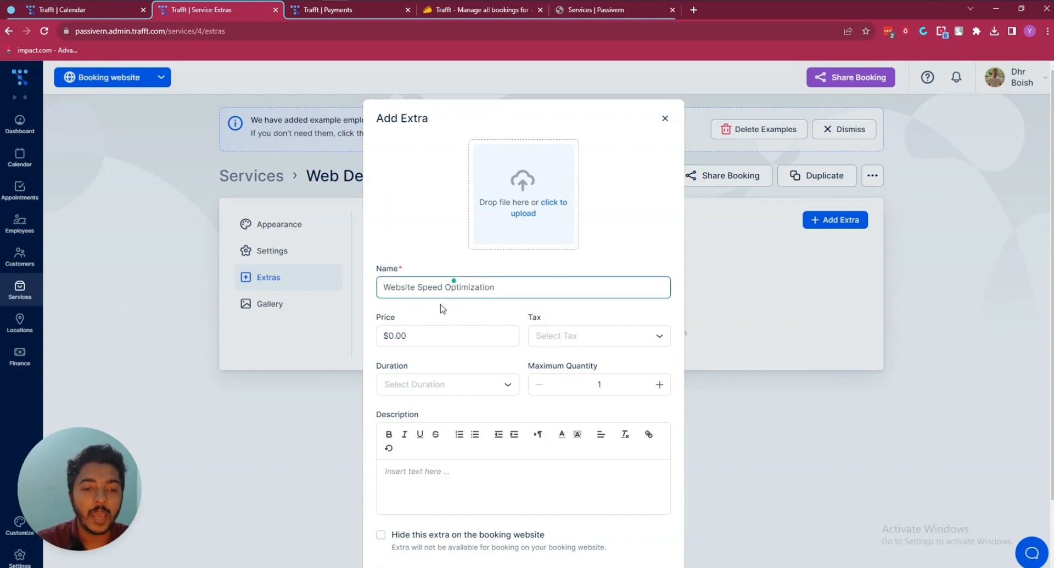
# - Set the extra's price to $233.00, its tax to Tax New York and its duration to 3h, keeping the maximum quantity at 1
pyautogui.click(418, 336)
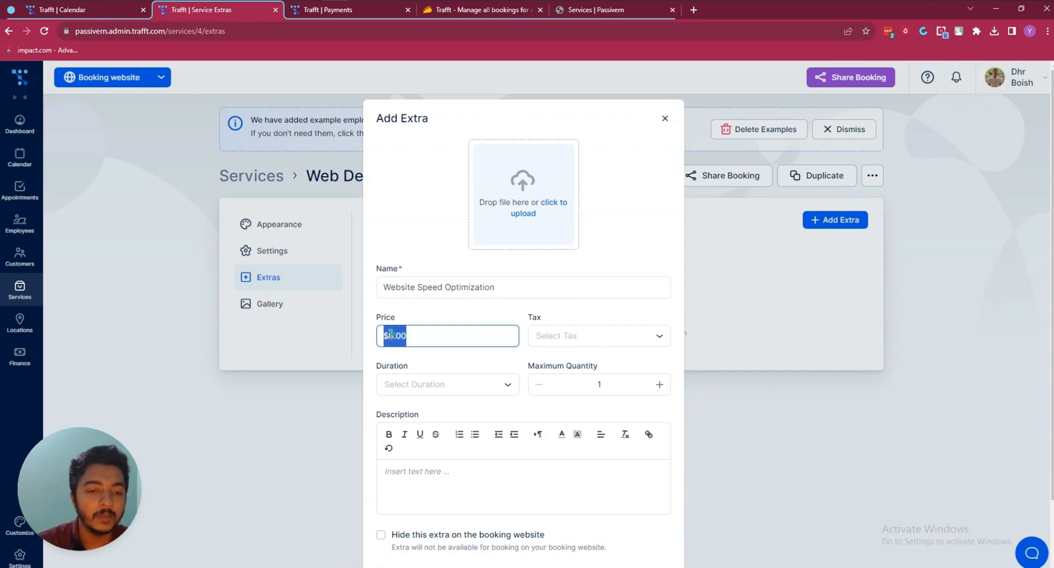
pyautogui.moveTo(389, 336); pyautogui.dragTo(423, 339)
pyautogui.write('2')
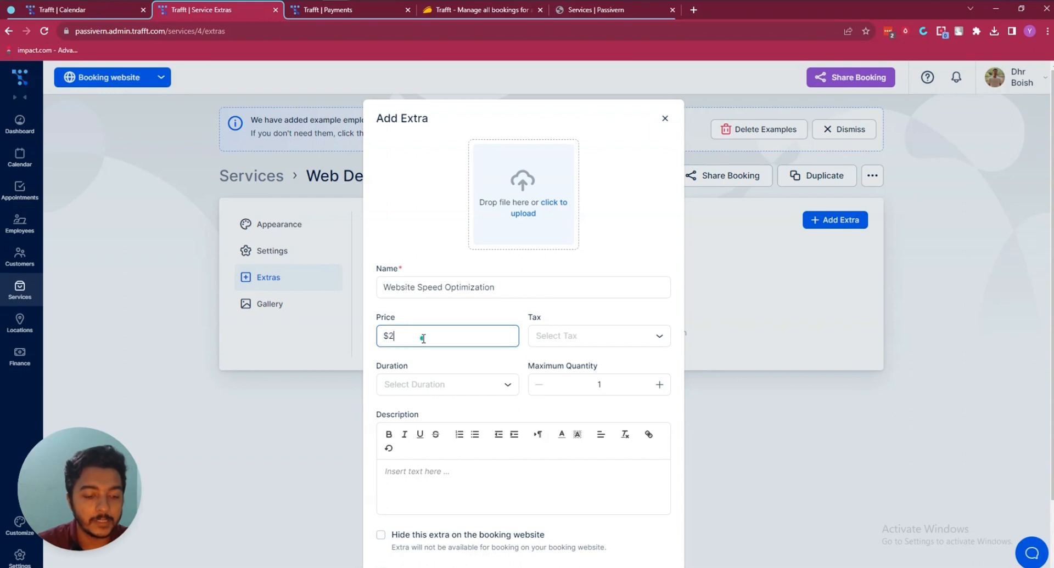
pyautogui.write('33')
pyautogui.click(575, 338)
pyautogui.click(576, 359)
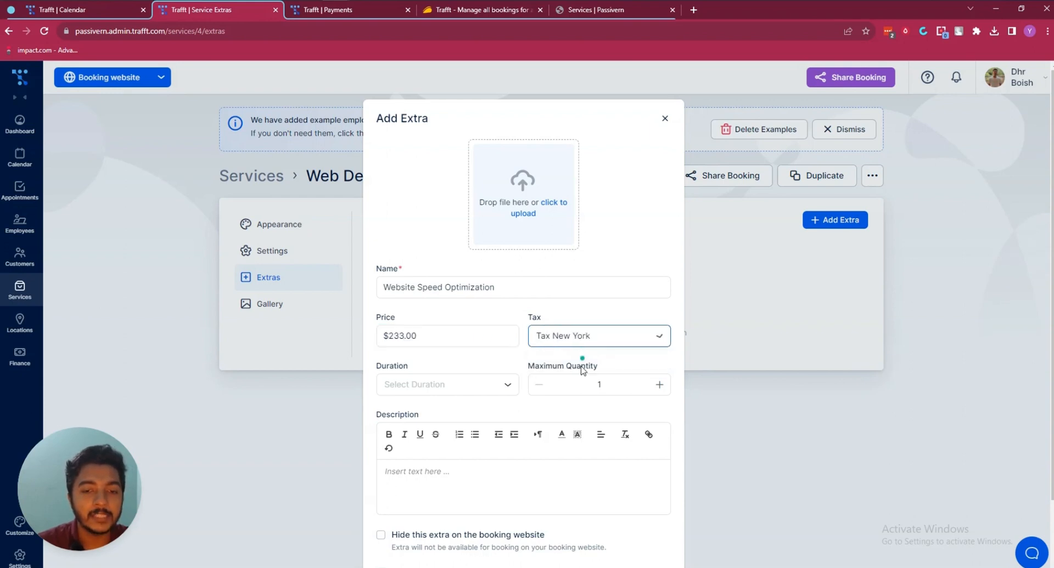
pyautogui.click(432, 391)
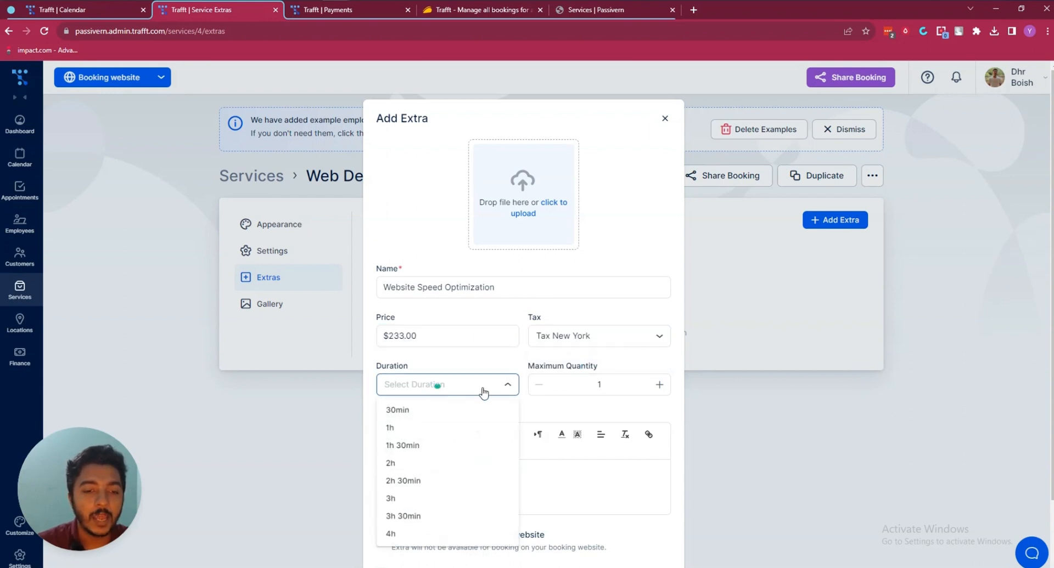
pyautogui.click(409, 500)
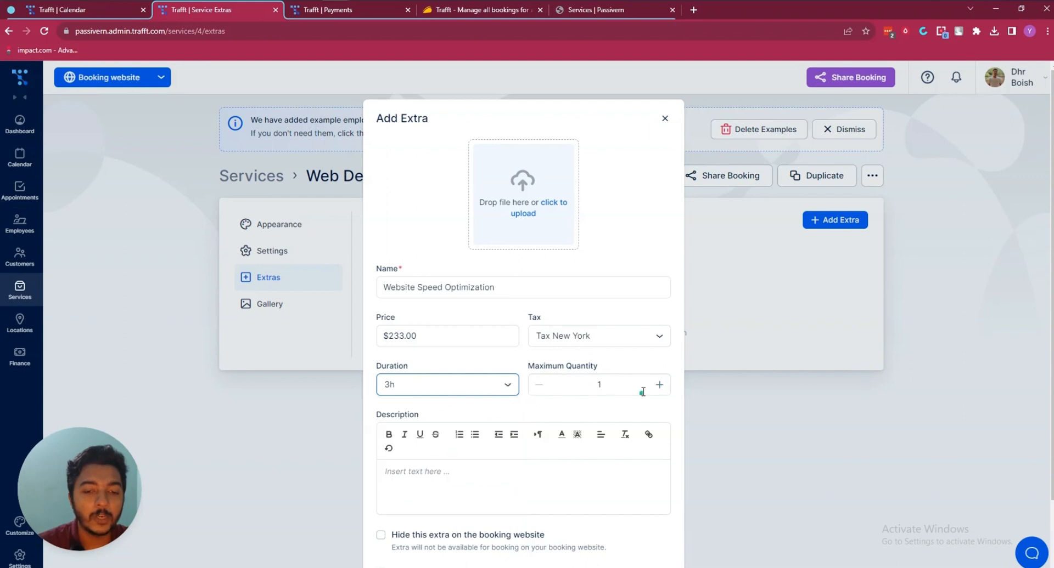
pyautogui.click(661, 385)
pyautogui.click(591, 384)
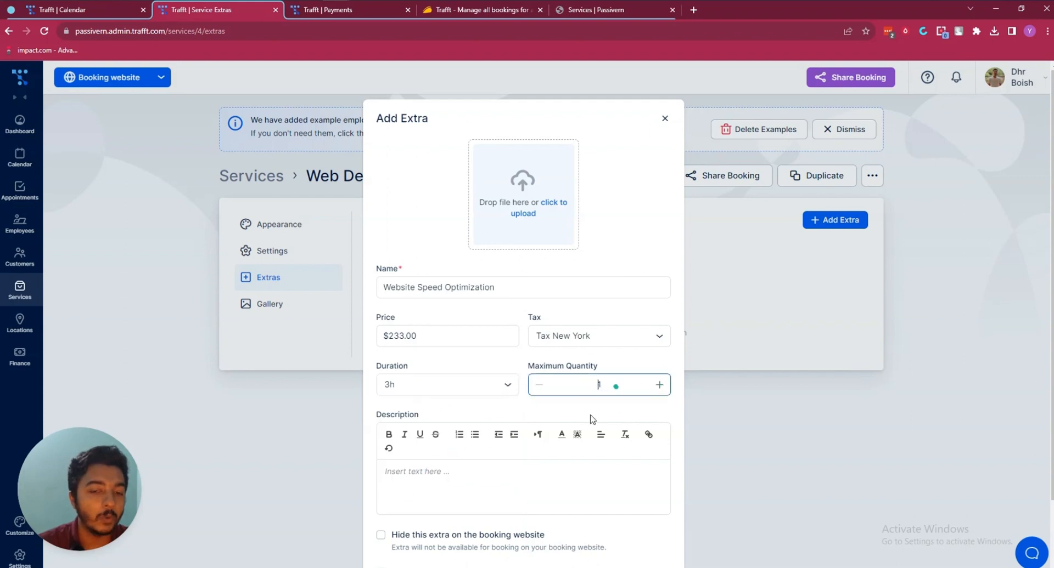
# - Fill the extra's description with the Trafft promotional text beginning "With potential clients on the line" and add the extra
pyautogui.click(441, 472)
pyautogui.write('With potential clients on the line, you can\'t afford to turn them off with a clunky booking experience. ("Welp, guess this was a dealbreaker after all.") The truth is most scheduling tools work just fine—until you\'re trying to manage a bunch of different calendars and client relationships at once. Imagine if you could use just one platform to manage every single aspect of booking for your employees and clients. Meet Trafft.')
pyautogui.scroll(-3, 440, 472)
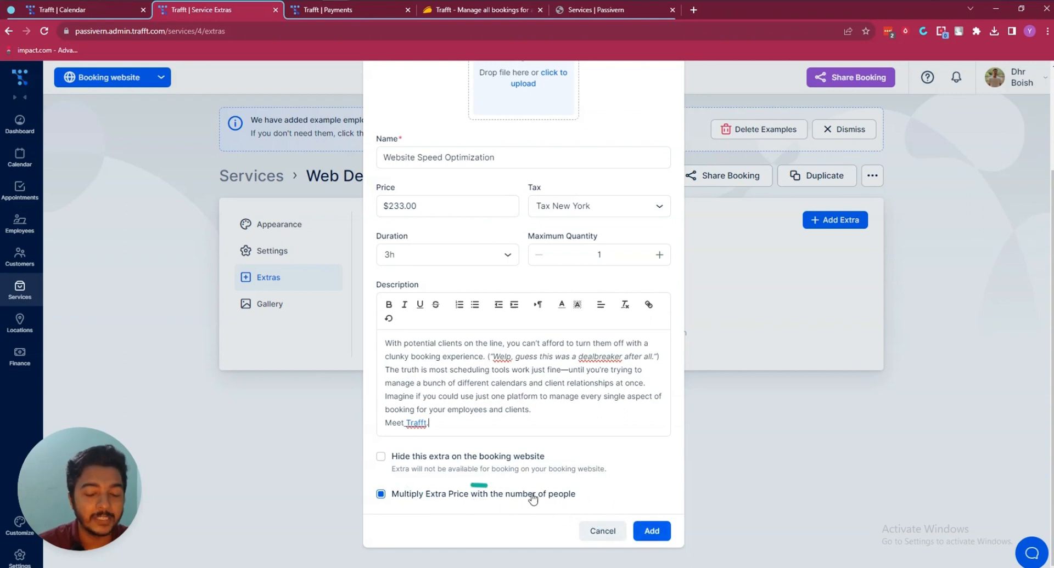
pyautogui.click(661, 534)
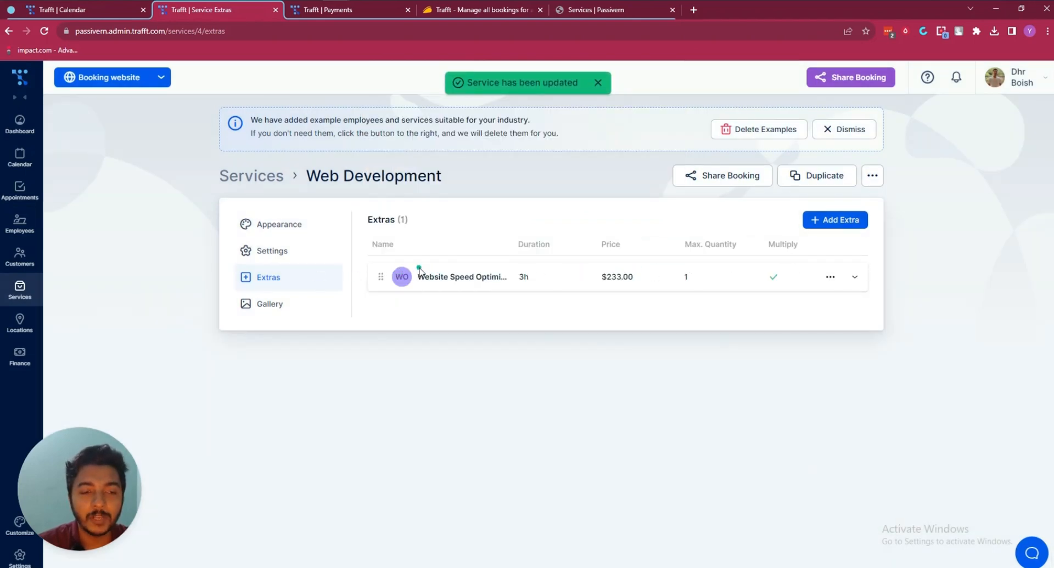
# - View the Web Development service's gallery page and return to the services list
pyautogui.click(279, 306)
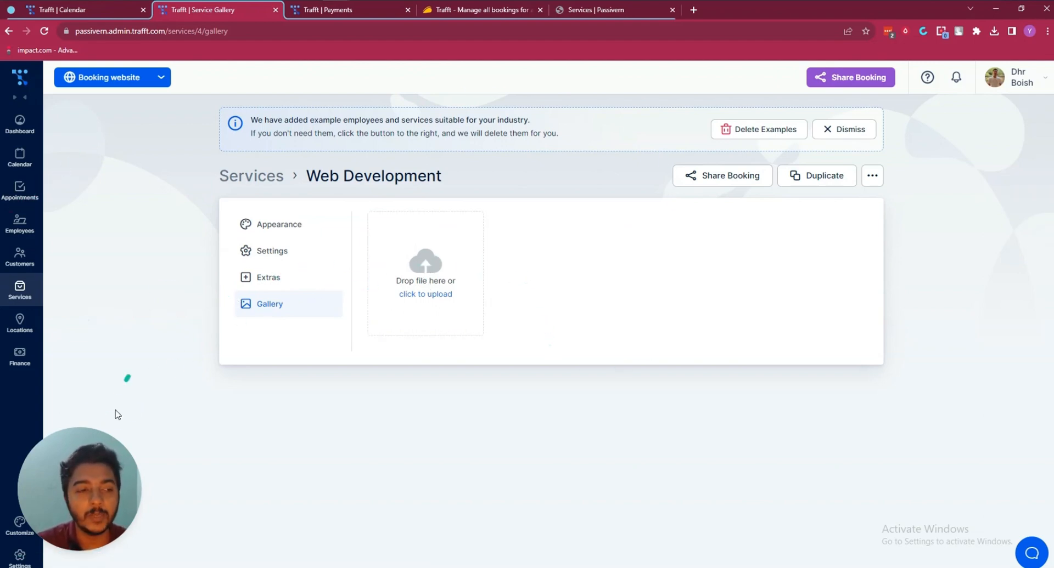
pyautogui.click(20, 289)
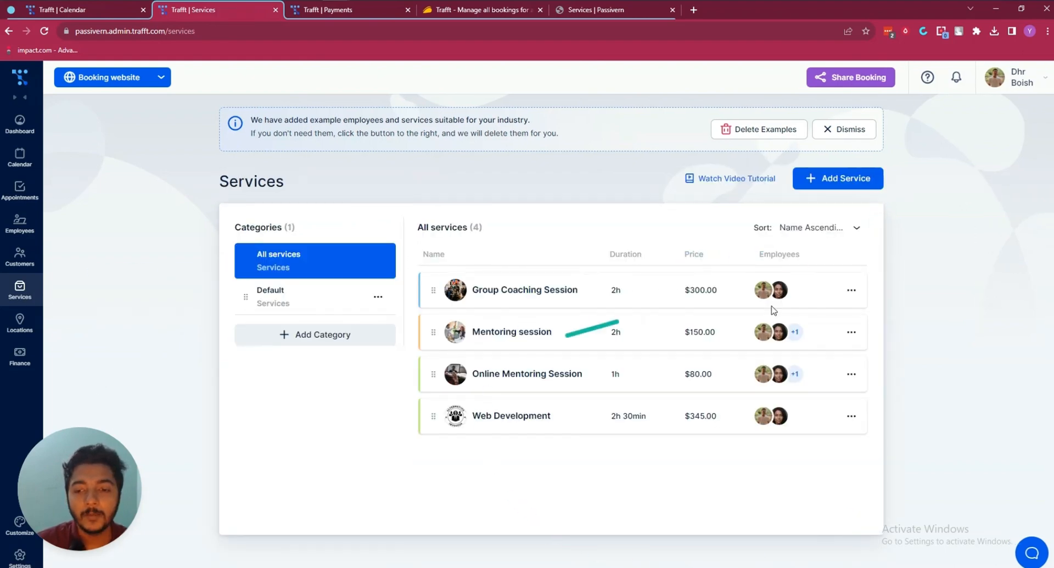
# - Reload the public booking website, examine the Web Development listing there, and return to the admin services list
pyautogui.click(592, 13)
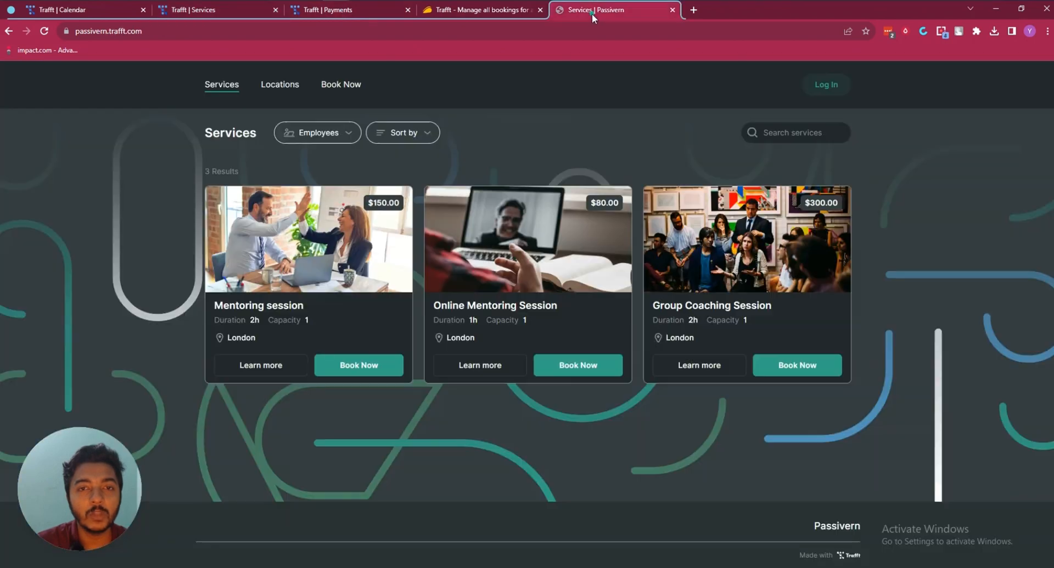
pyautogui.click(44, 32)
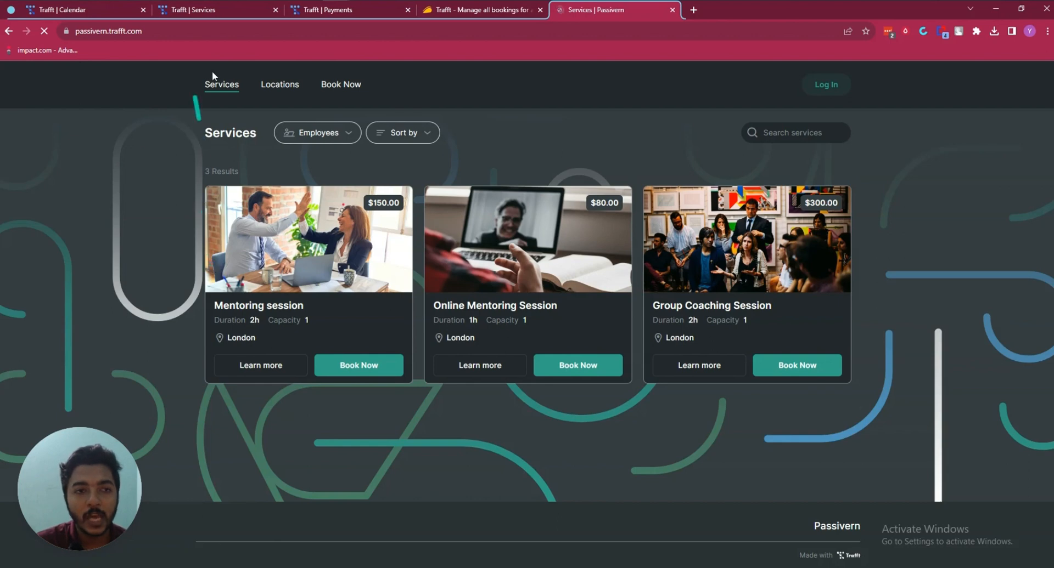
pyautogui.scroll(-3, 439, 430)
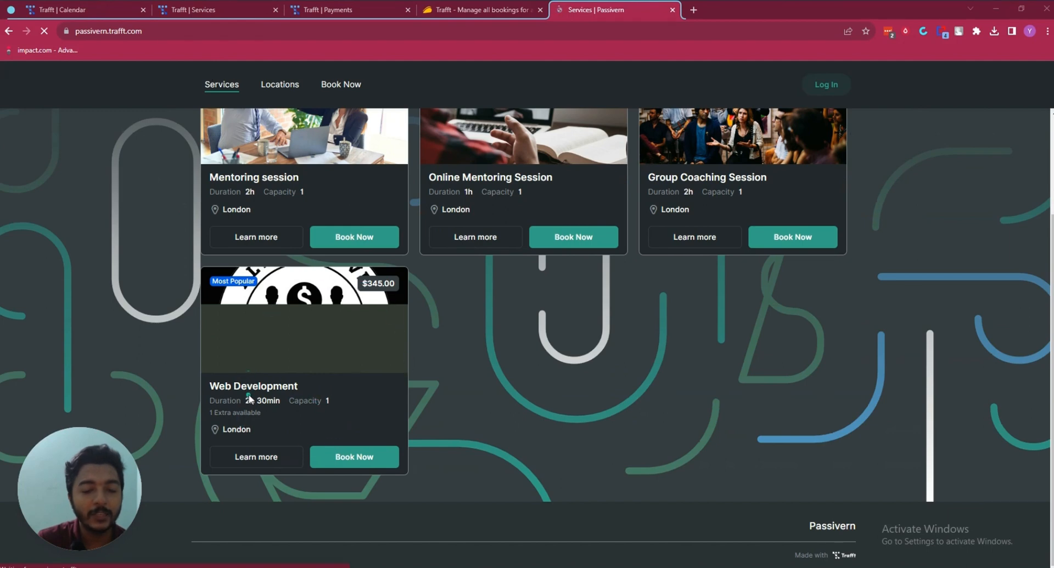
pyautogui.scroll(3, 248, 394)
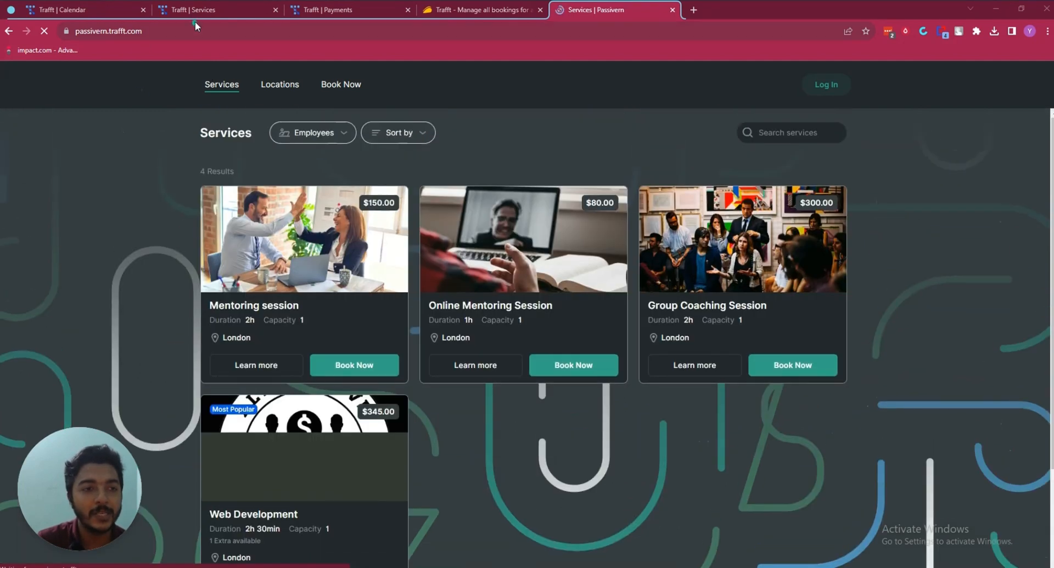
pyautogui.click(109, 10)
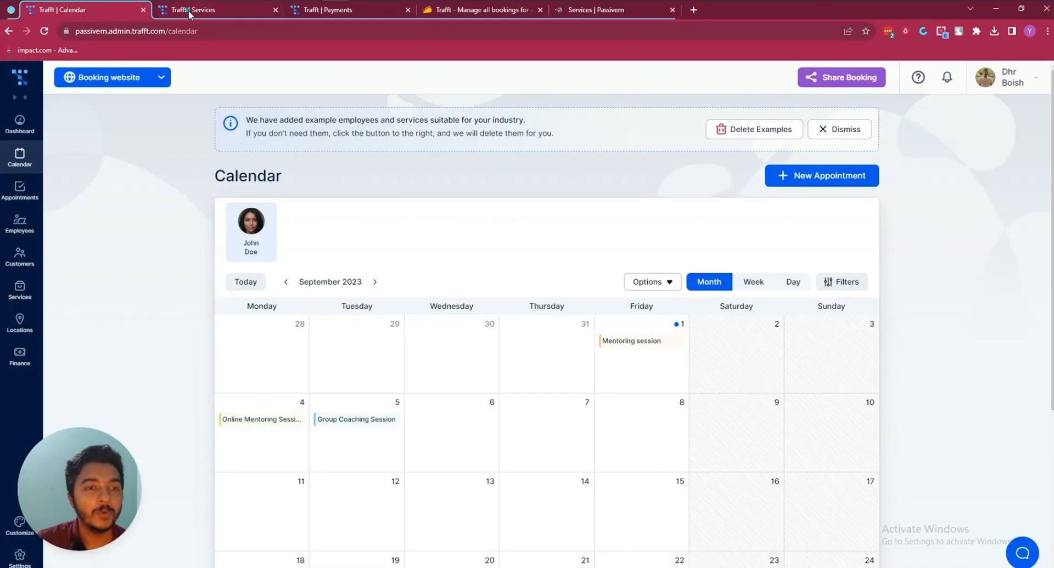
pyautogui.click(198, 10)
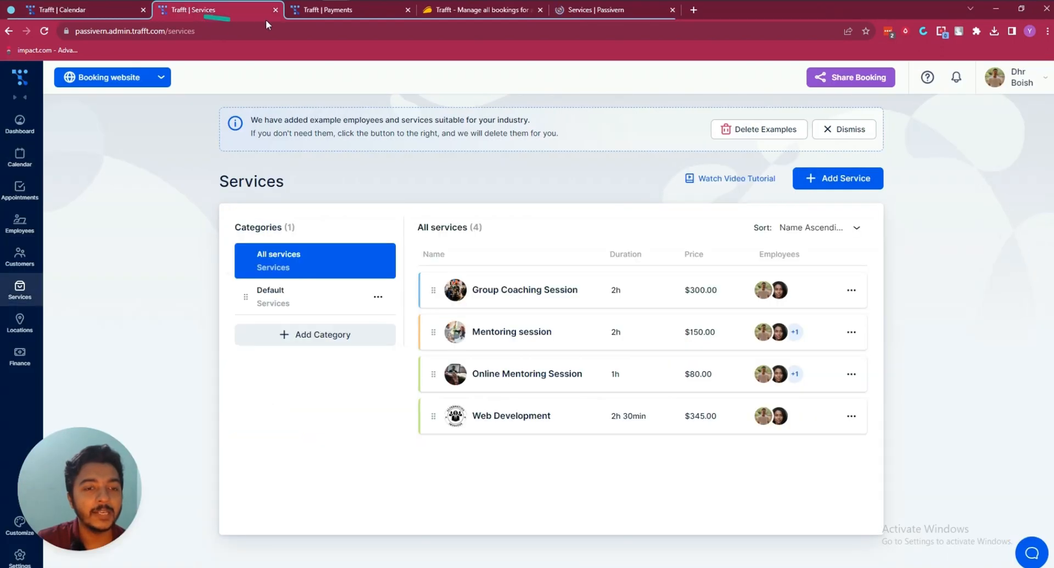
# - Open the locations list, try the Orange, Cyan, Blue and Pink map pins in a new location form, and discard the form
pyautogui.click(32, 332)
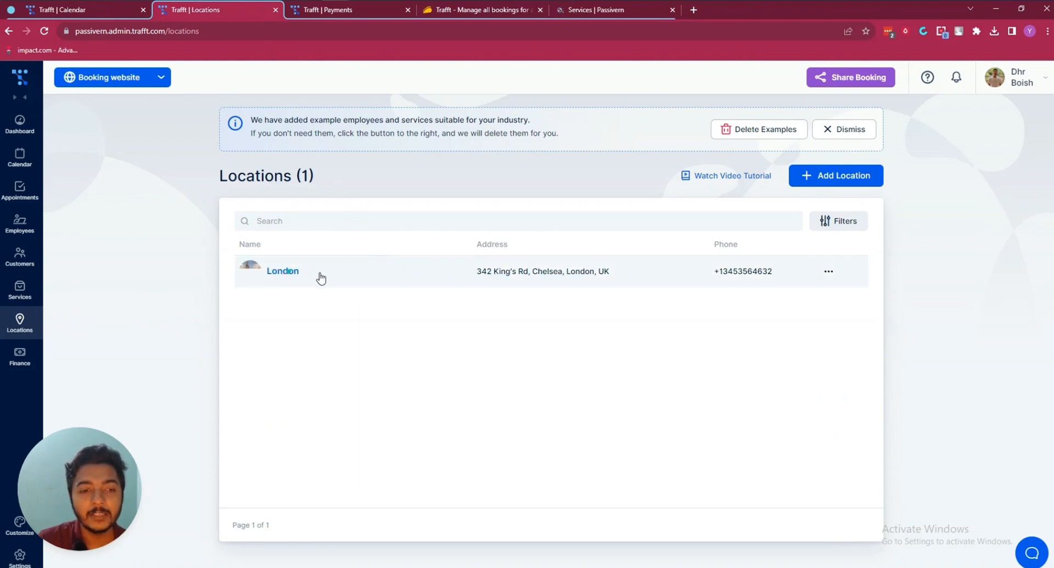
pyautogui.click(843, 183)
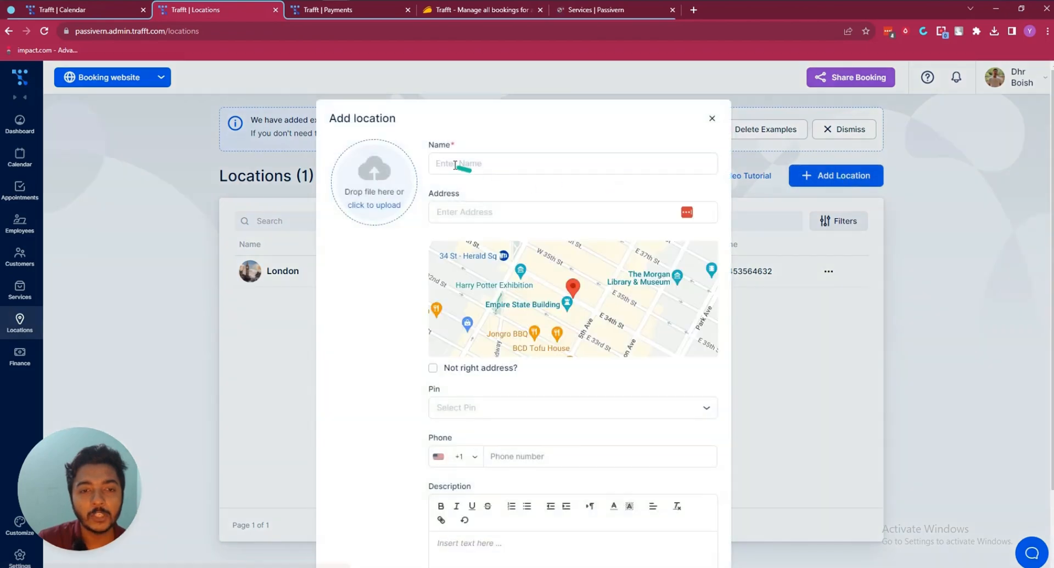
pyautogui.click(459, 411)
pyautogui.click(479, 500)
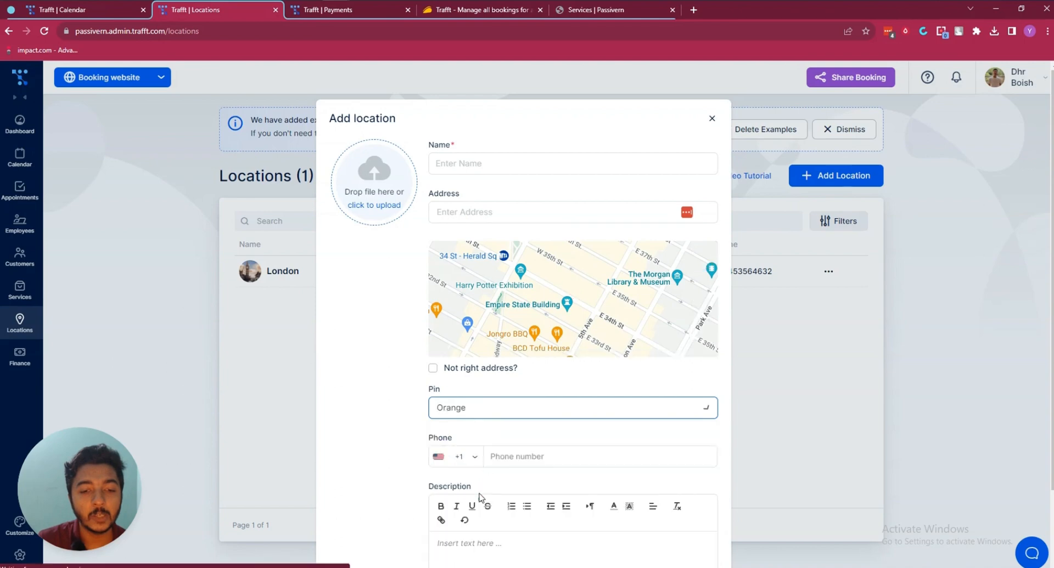
pyautogui.click(499, 418)
pyautogui.click(477, 454)
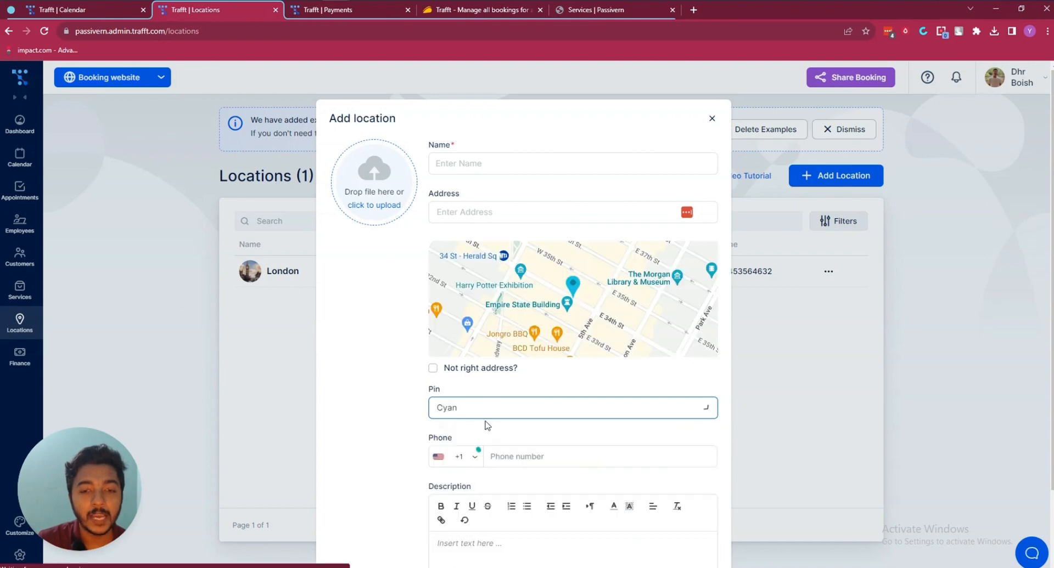
pyautogui.click(495, 411)
pyautogui.click(472, 434)
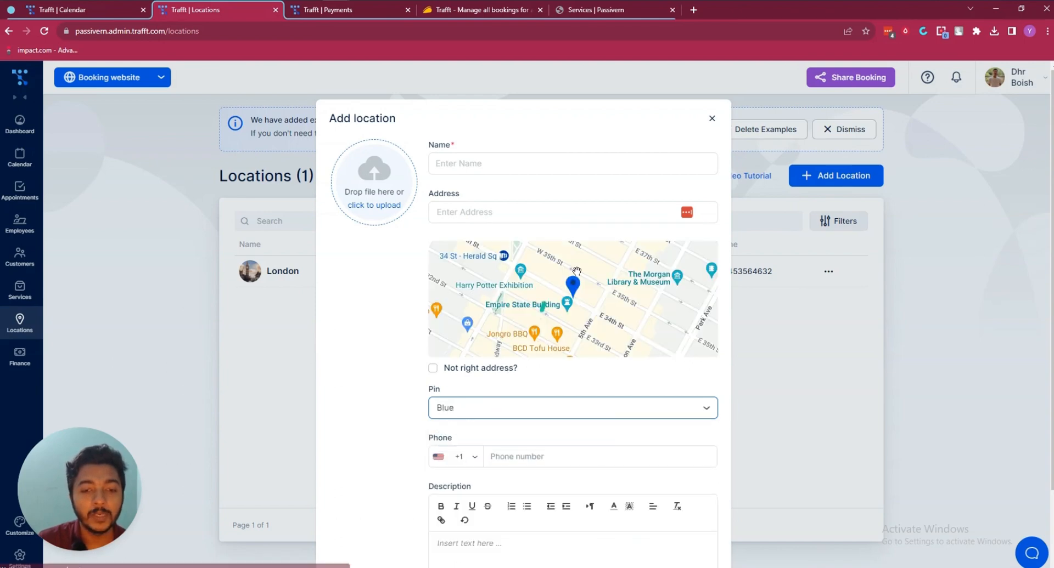
pyautogui.click(509, 407)
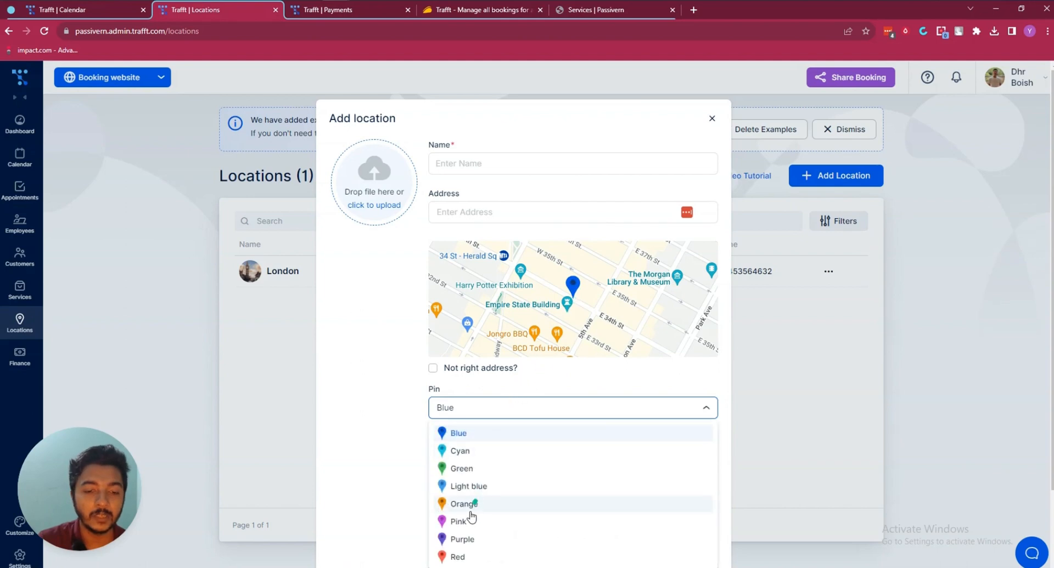
pyautogui.click(465, 521)
pyautogui.scroll(-1, 482, 521)
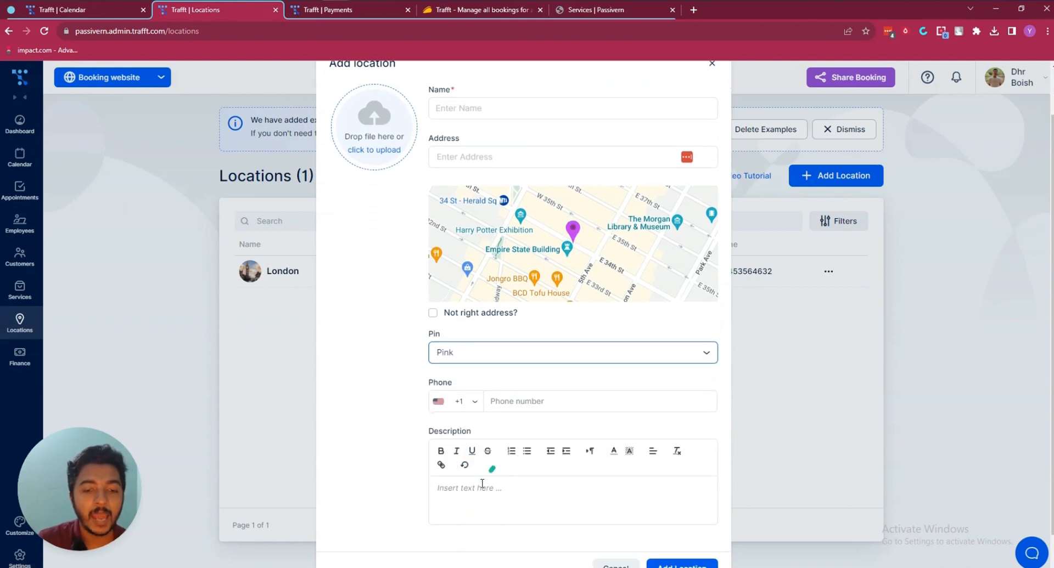
pyautogui.click(712, 63)
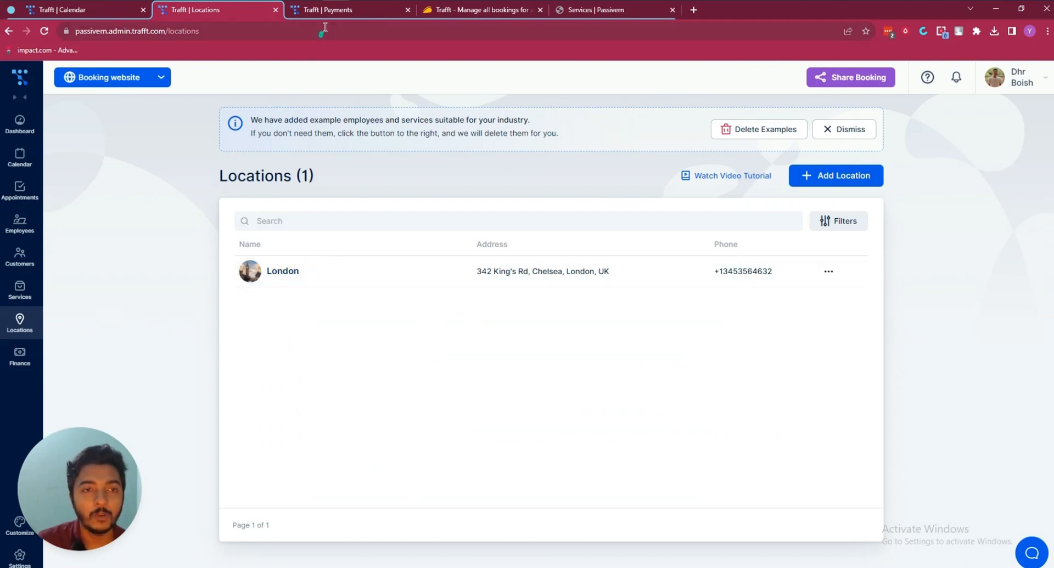
# - Switch to the public booking website's Locations page and examine the London listing's map, photos and opening hours
pyautogui.click(340, 12)
pyautogui.click(571, 10)
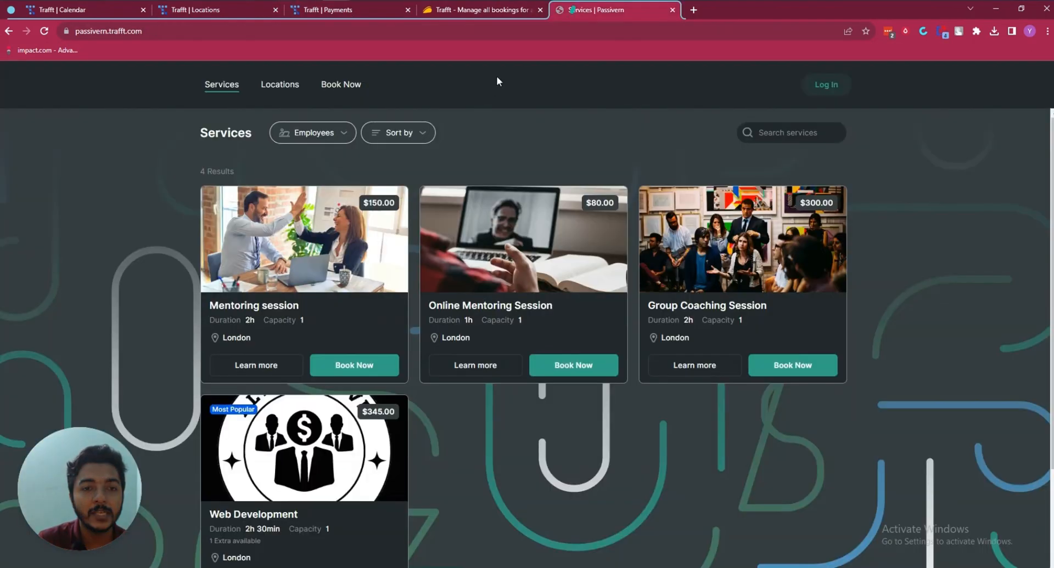
pyautogui.click(279, 86)
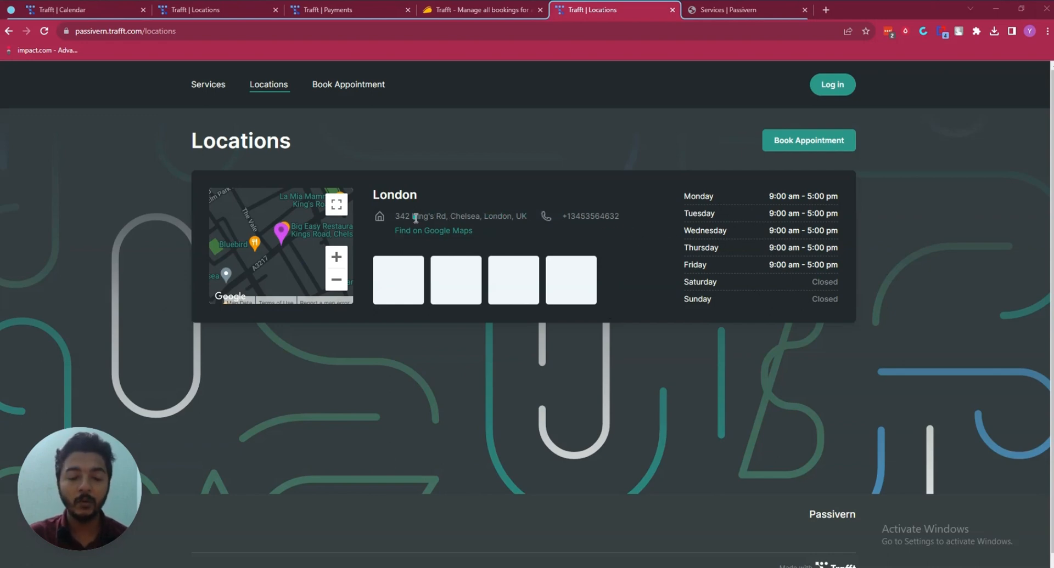
pyautogui.moveTo(274, 214); pyautogui.dragTo(279, 235)
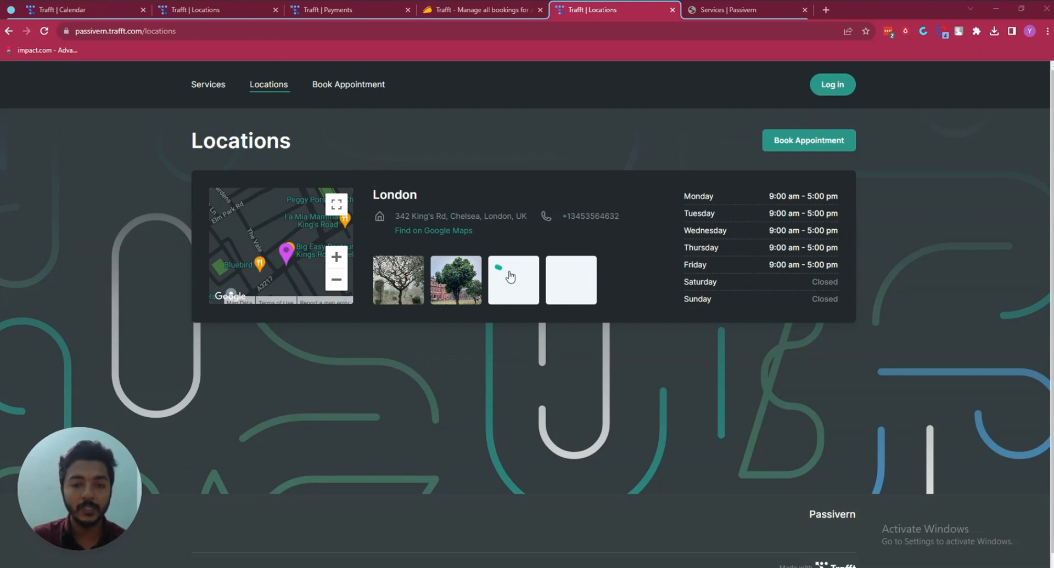
# - Review the London location's gallery, location info and office hours in the admin area, and return to the locations list
pyautogui.click(226, 13)
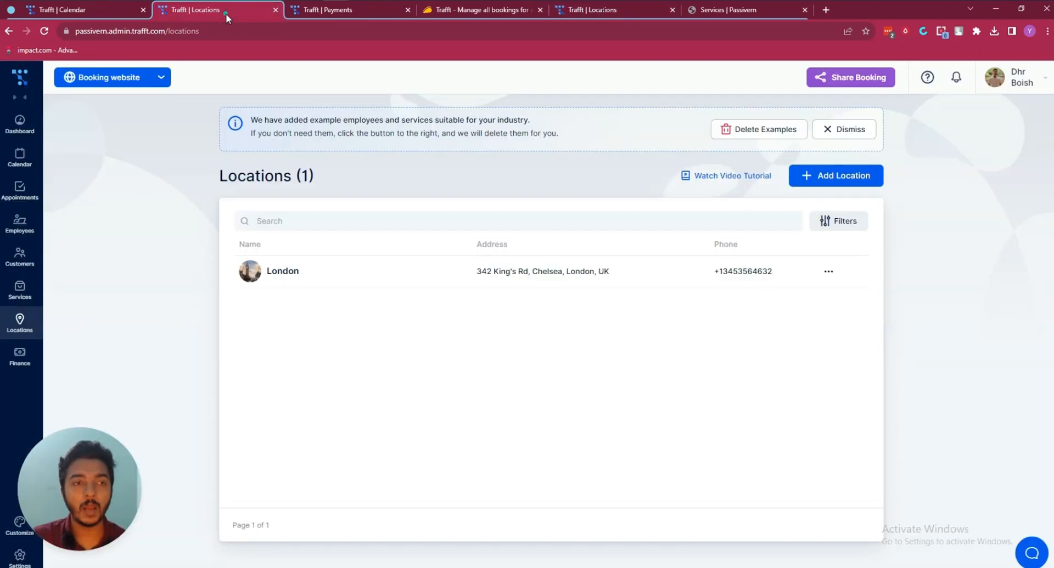
pyautogui.click(828, 274)
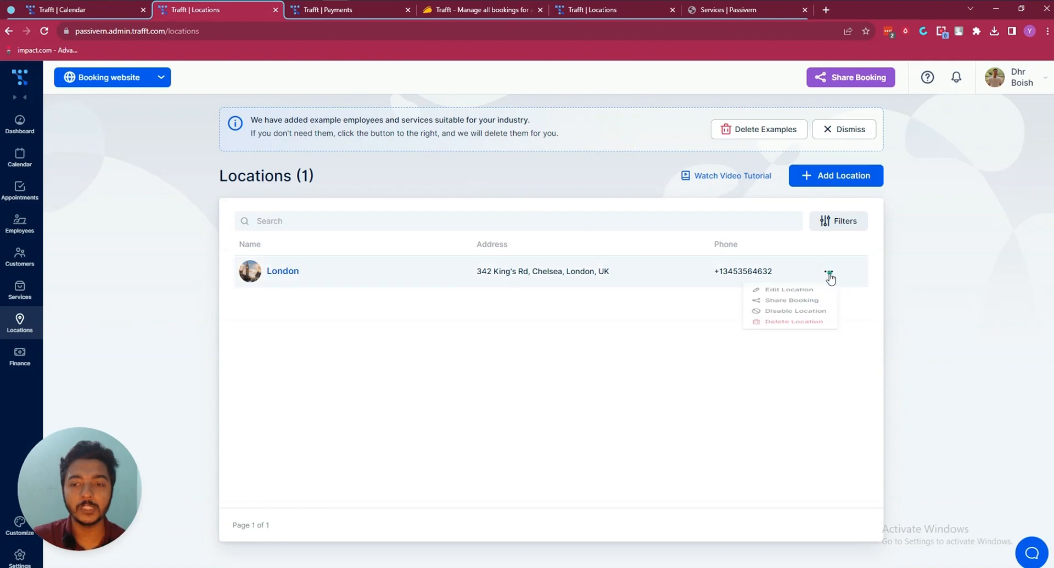
pyautogui.click(800, 291)
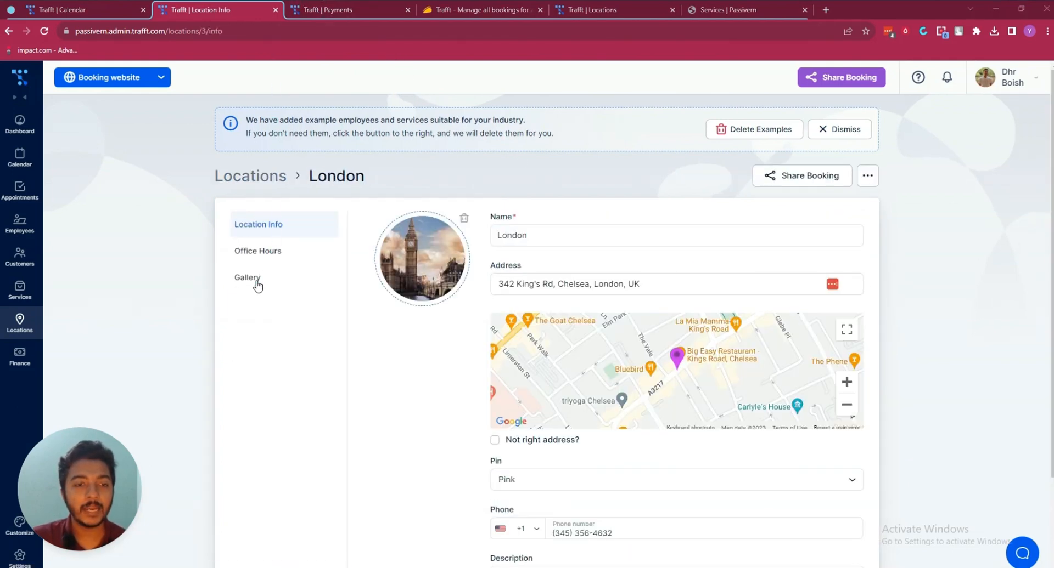
pyautogui.click(256, 280)
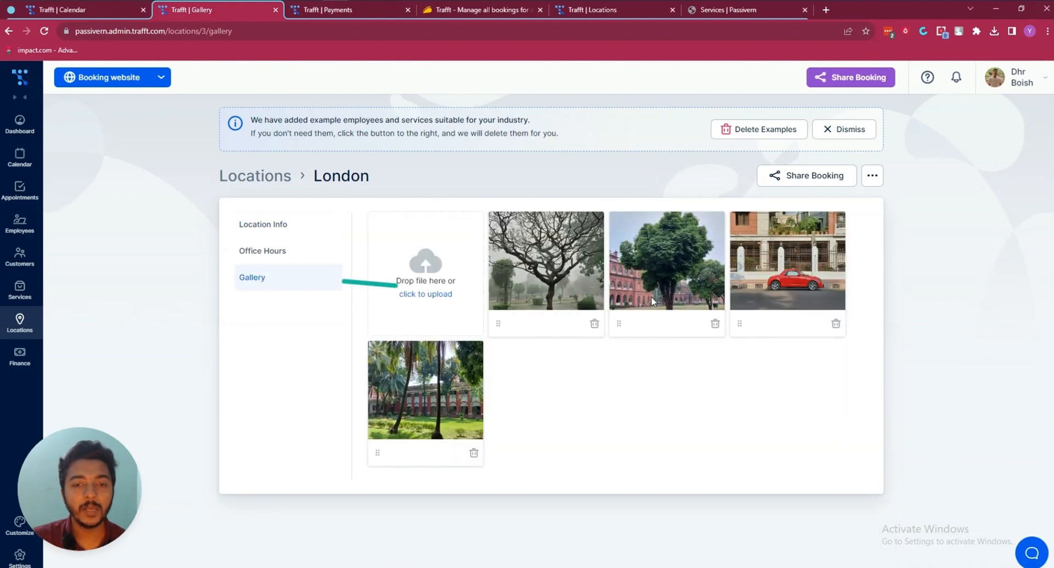
pyautogui.click(263, 226)
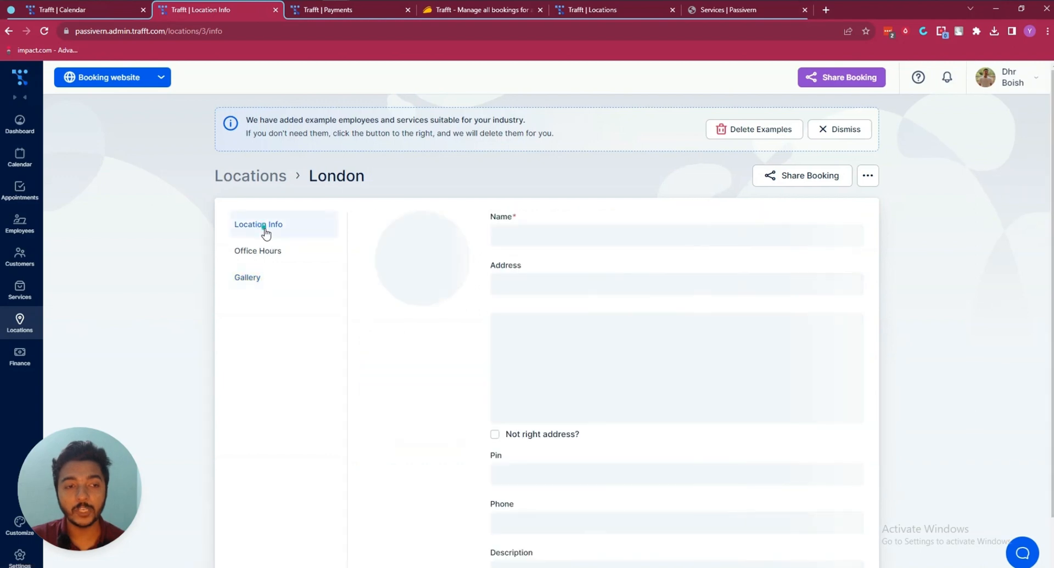
pyautogui.click(271, 251)
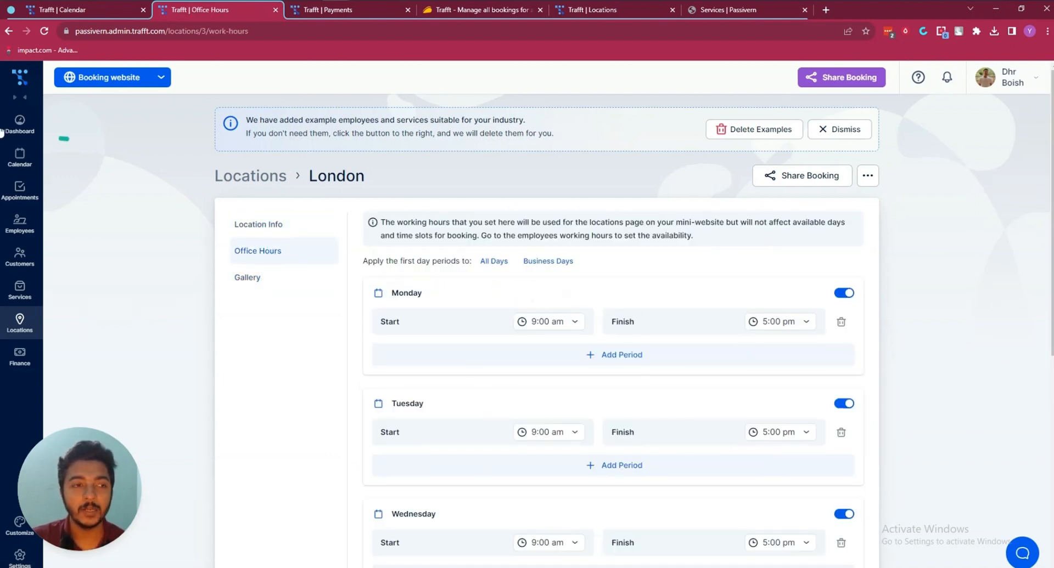
pyautogui.click(20, 320)
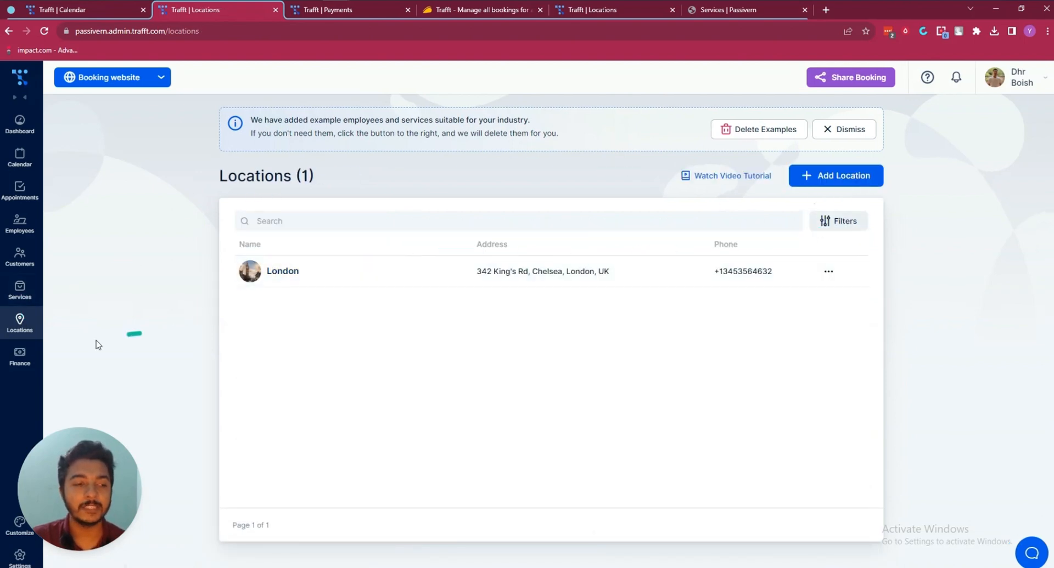
# - Review the invoice title and prefix in the Finance invoice settings, enable automatically sending invoices to customers, and save
pyautogui.click(21, 362)
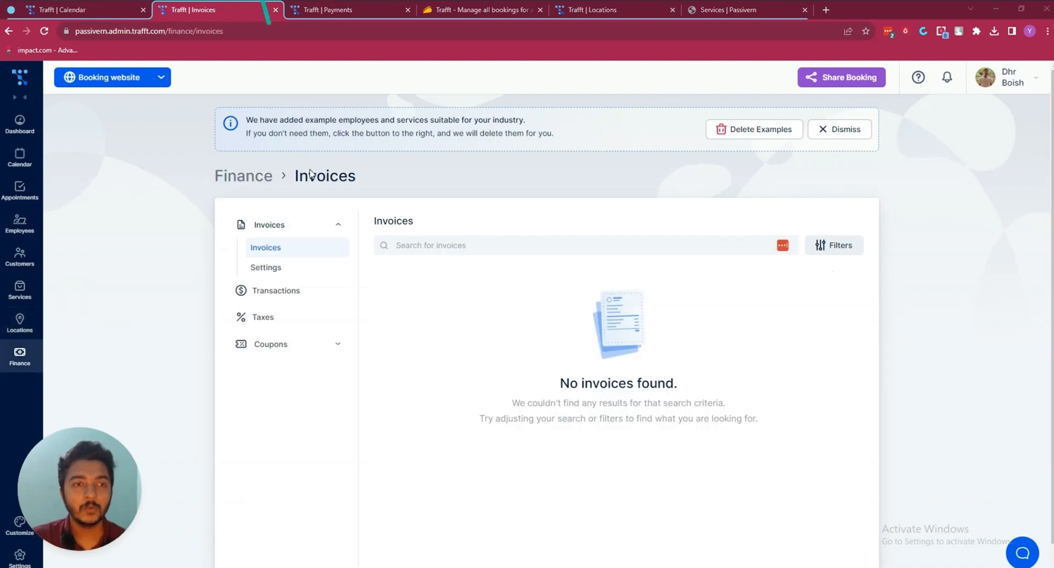
pyautogui.click(276, 268)
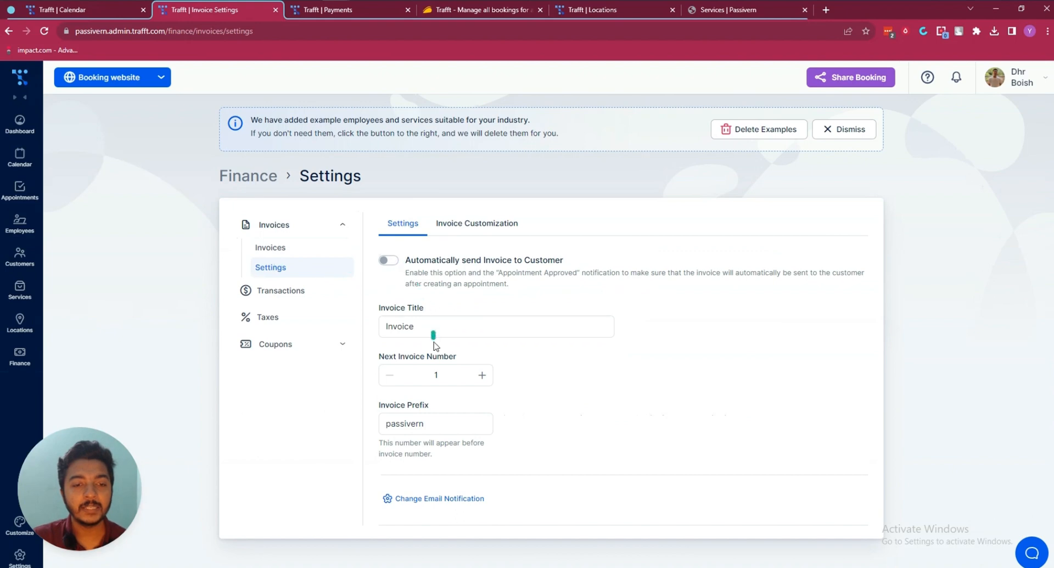
pyautogui.click(419, 327)
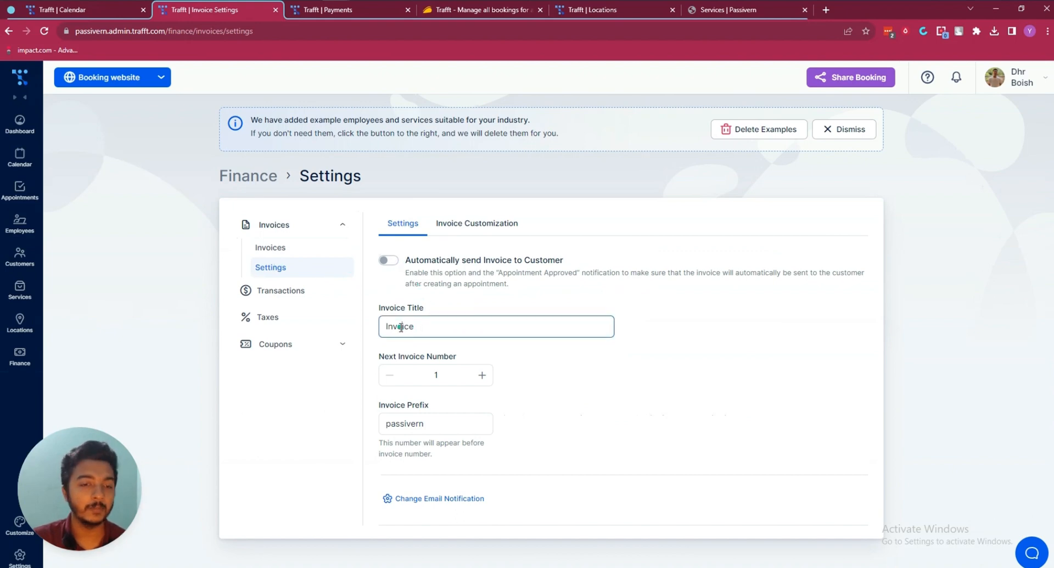
pyautogui.doubleClick(400, 327)
pyautogui.click(401, 327)
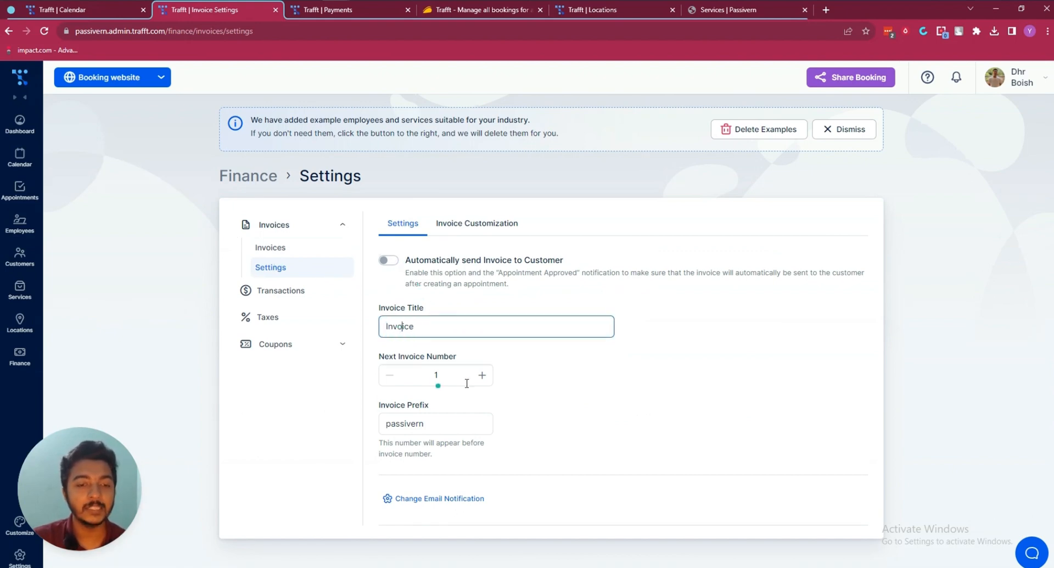
pyautogui.doubleClick(434, 425)
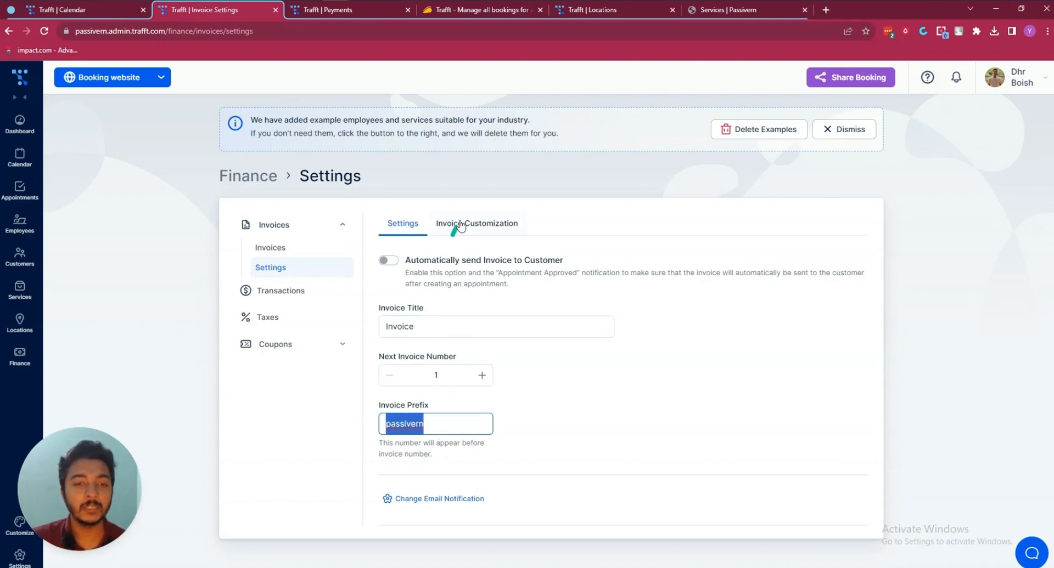
pyautogui.click(389, 261)
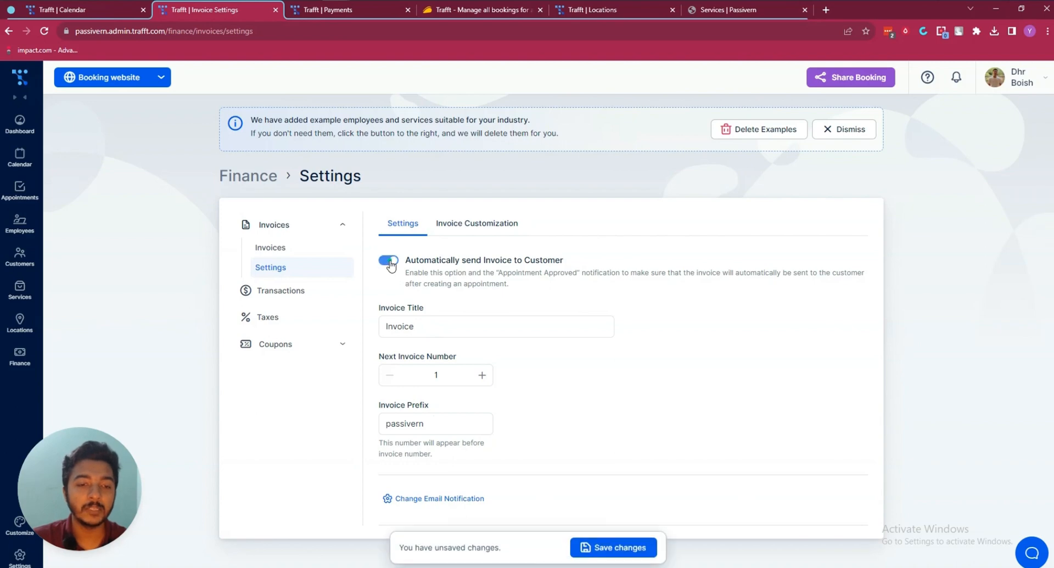
pyautogui.click(626, 547)
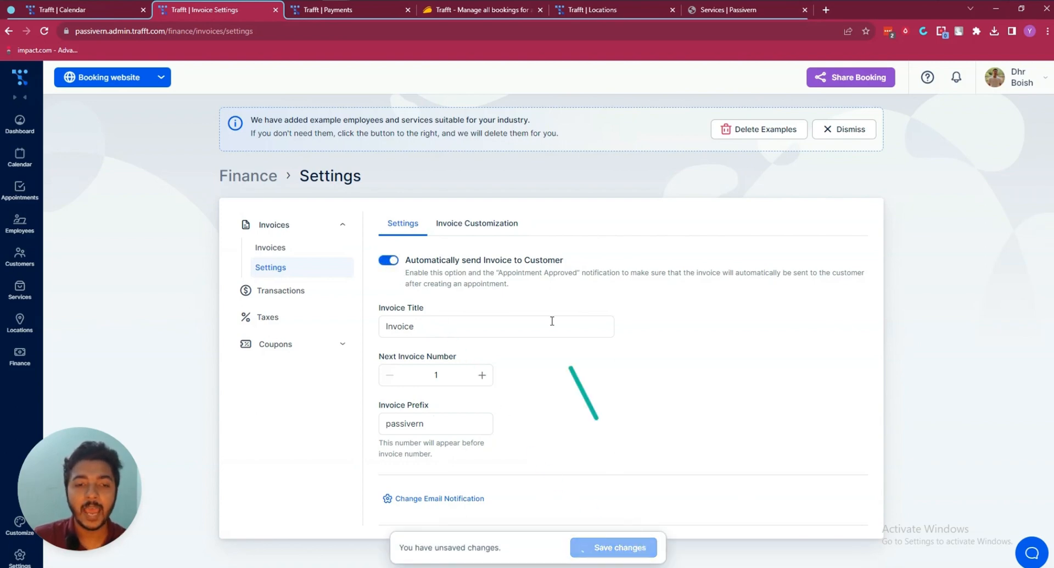
# - Compare the Modern, Minimalist, Professional and Dark invoice templates in the invoice customization settings
pyautogui.click(452, 229)
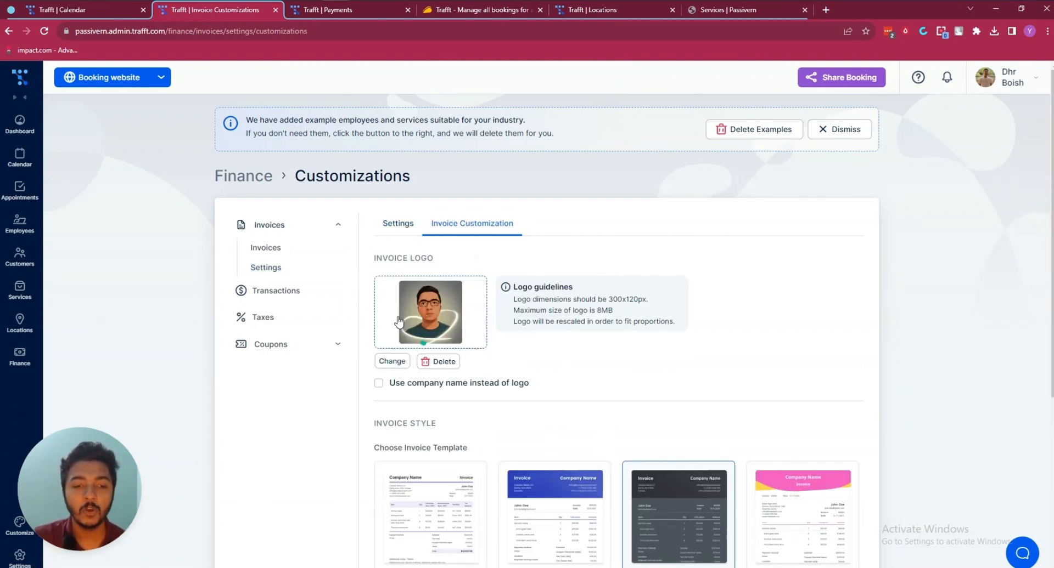
pyautogui.scroll(-3, 532, 307)
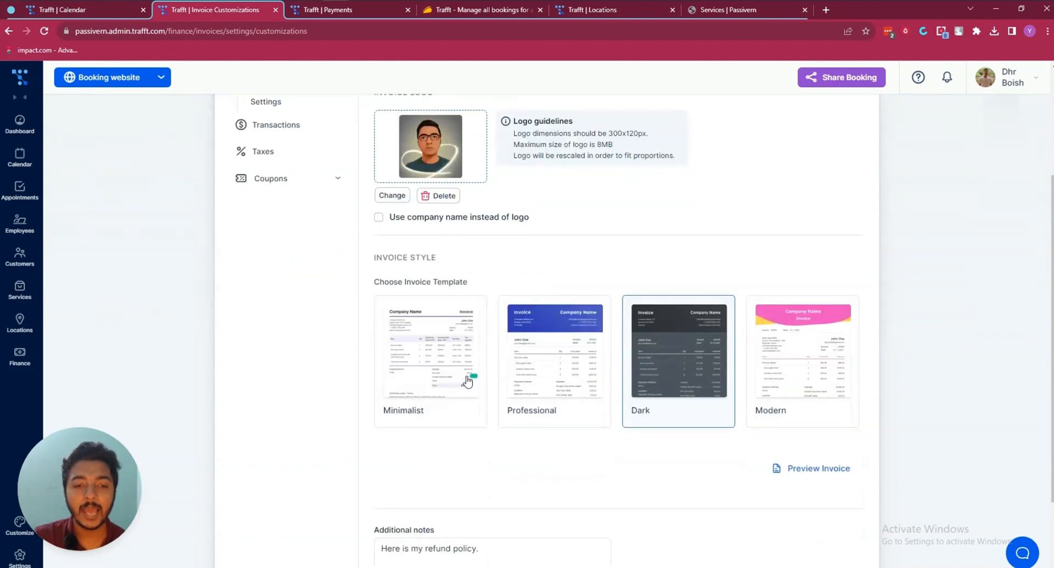
pyautogui.click(811, 368)
pyautogui.scroll(-2, 611, 426)
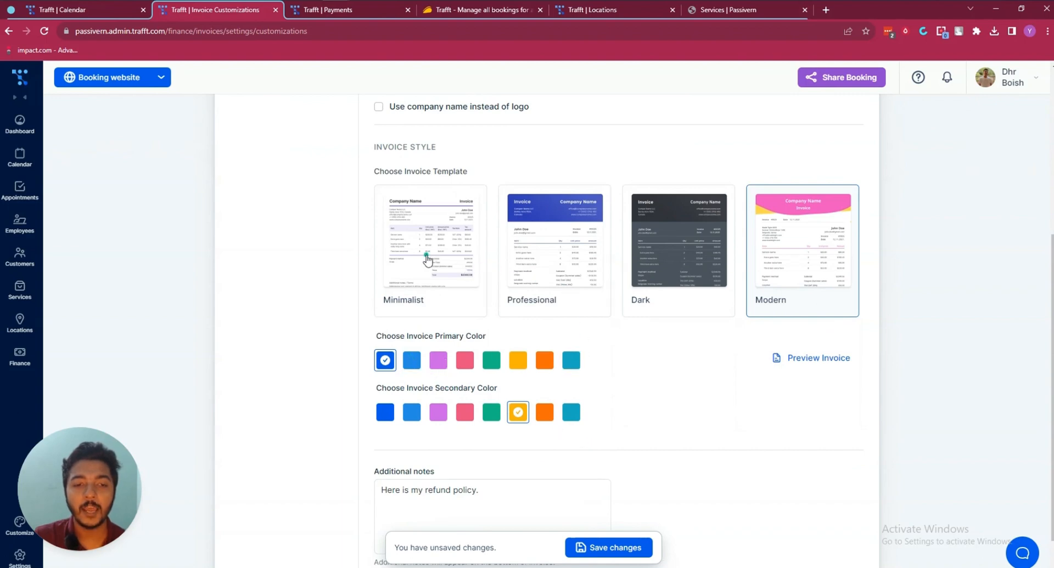
pyautogui.click(445, 235)
pyautogui.click(564, 257)
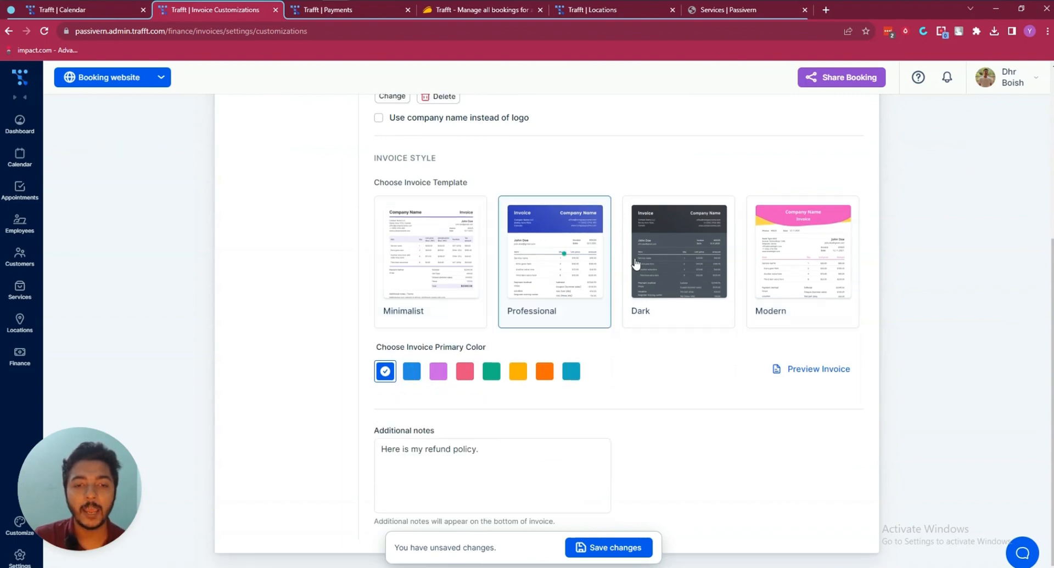
pyautogui.click(730, 267)
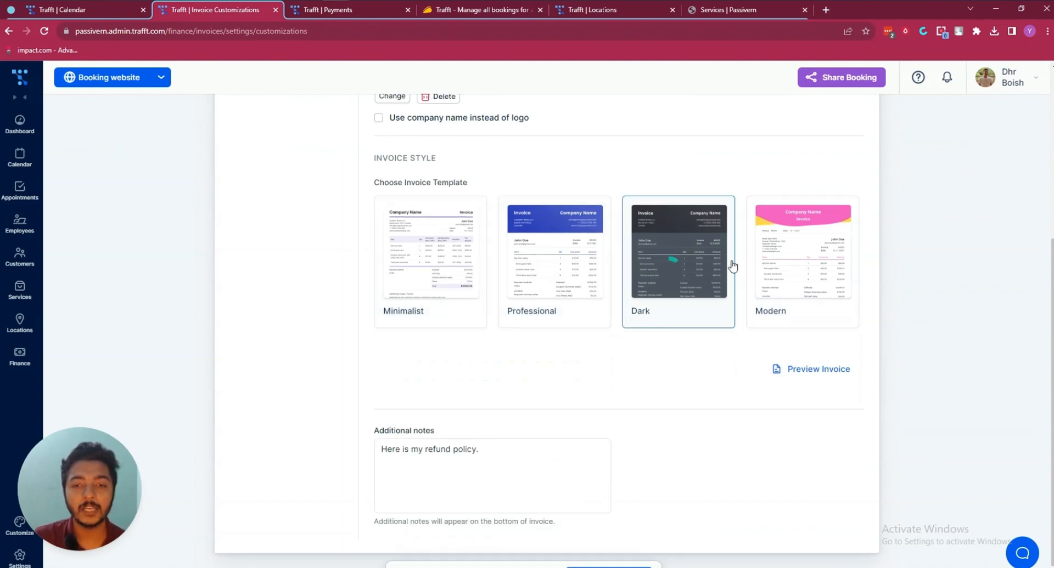
pyautogui.click(815, 267)
# - Choose the Professional invoice template, review the additional notes text, and save the invoice customization
pyautogui.click(548, 240)
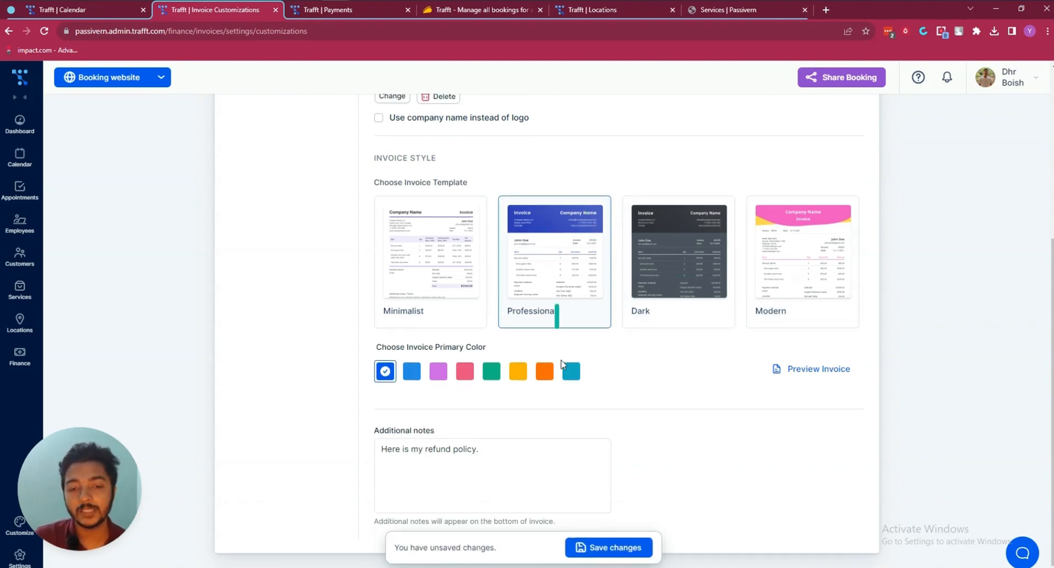
pyautogui.moveTo(386, 447); pyautogui.dragTo(529, 448)
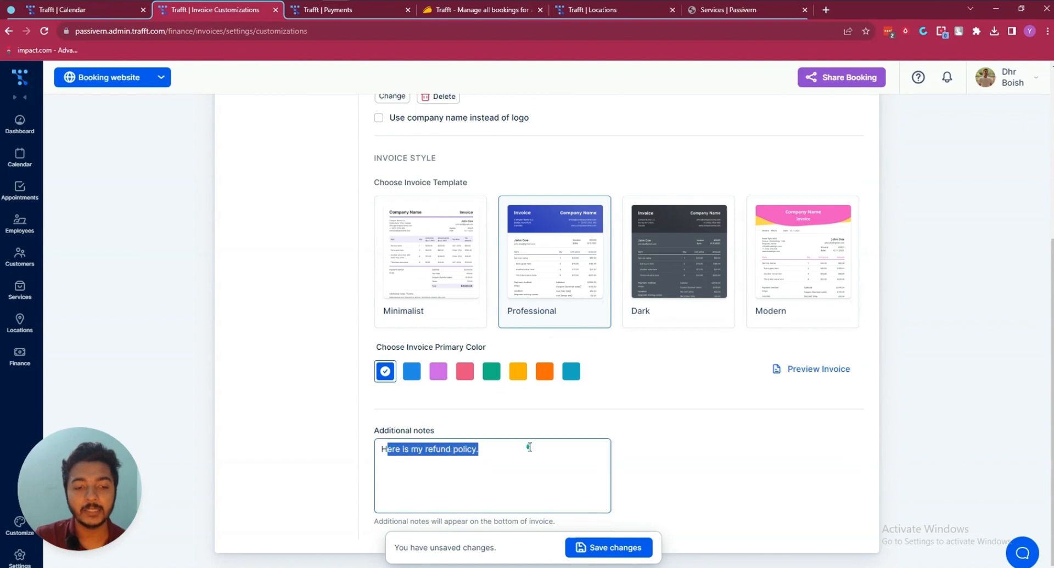
pyautogui.tripleClick(414, 448)
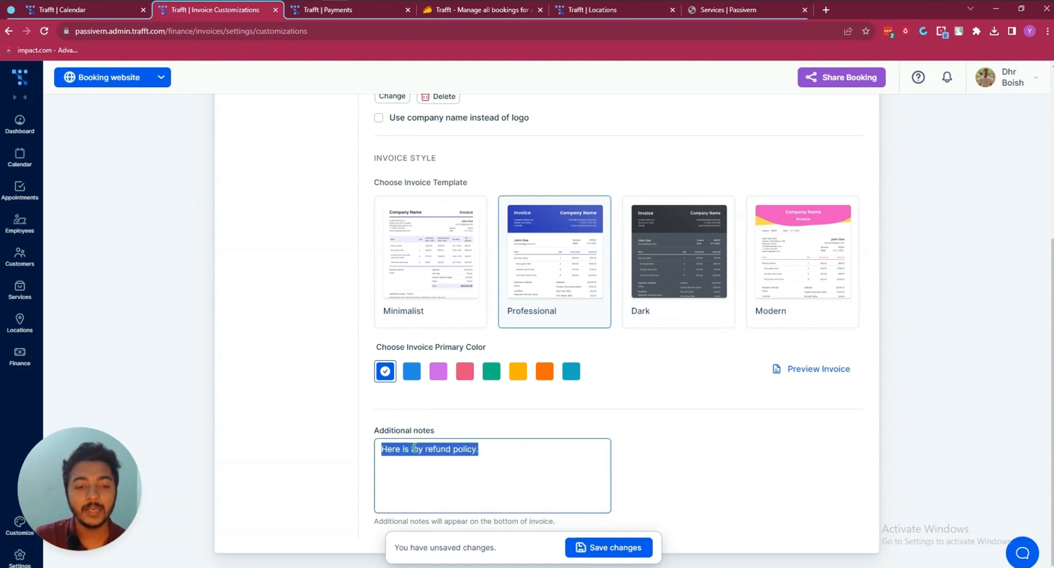
pyautogui.click(490, 451)
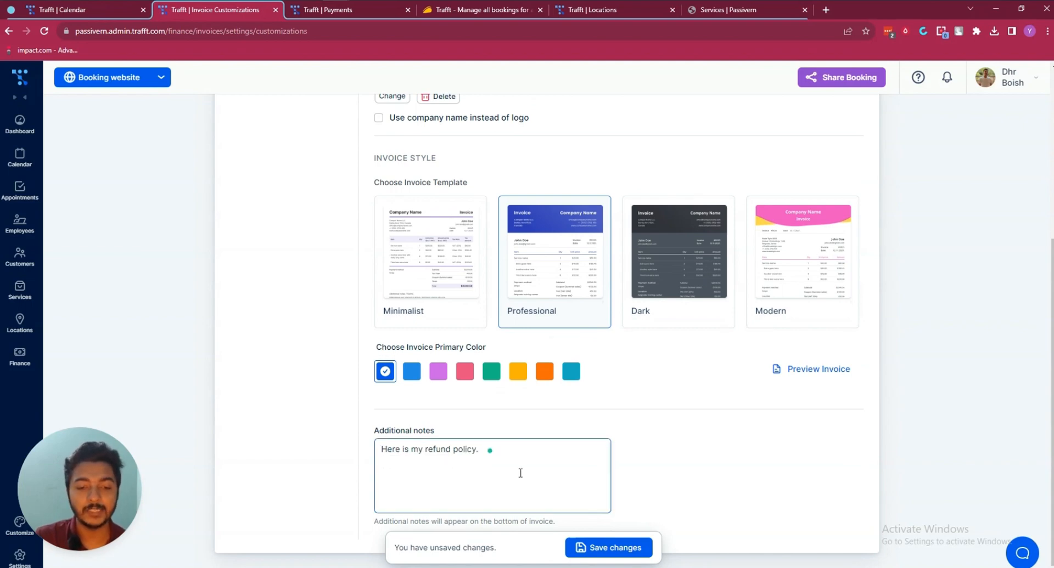
pyautogui.click(621, 548)
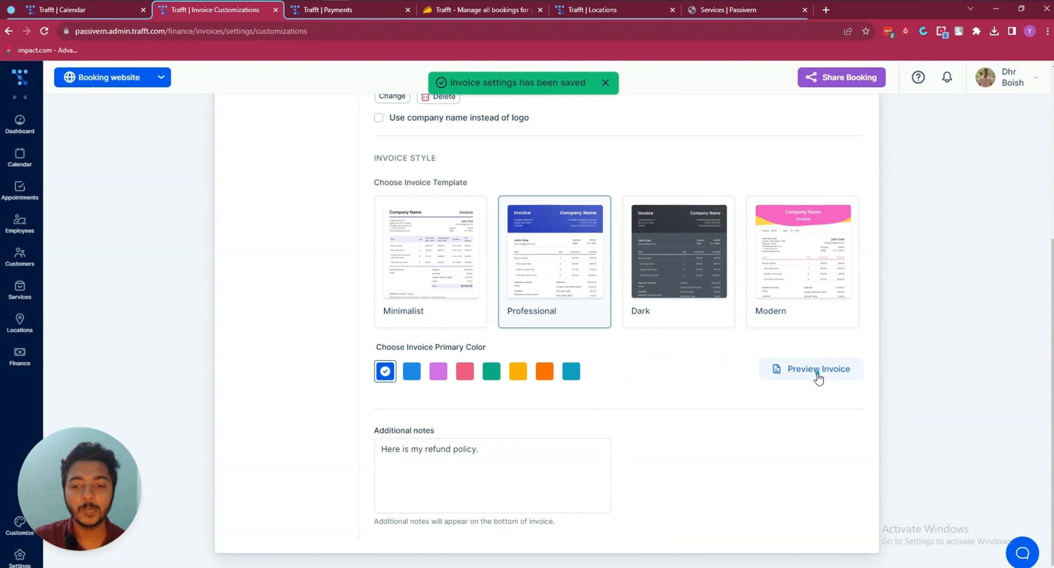
# - Preview the Professional invoice as a PDF, close the preview, and return to the general invoice settings
pyautogui.click(818, 370)
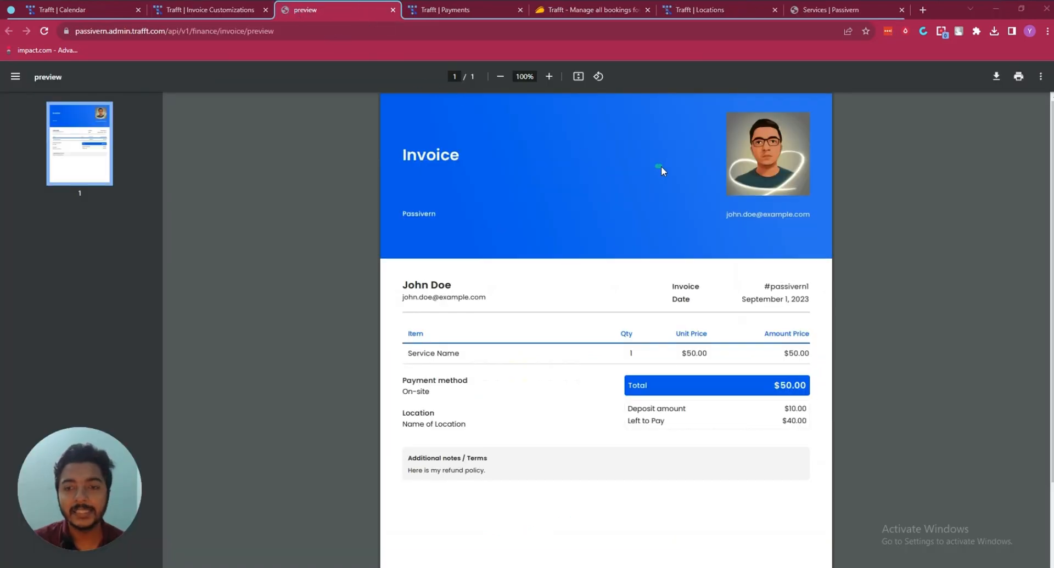
pyautogui.scroll(-2, 742, 290)
pyautogui.scroll(2, 723, 277)
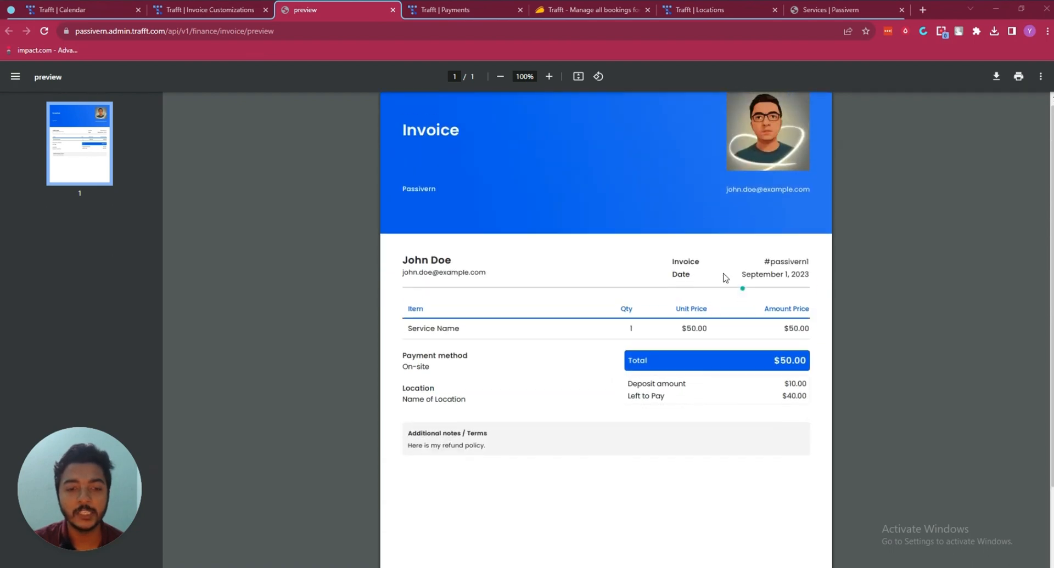
pyautogui.click(393, 10)
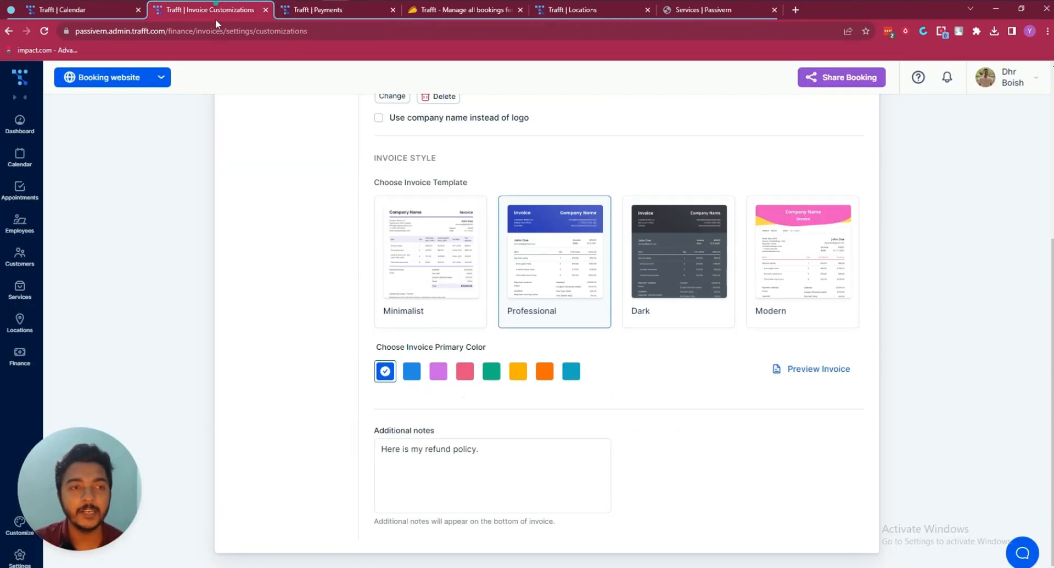
pyautogui.scroll(4, 429, 147)
pyautogui.click(400, 223)
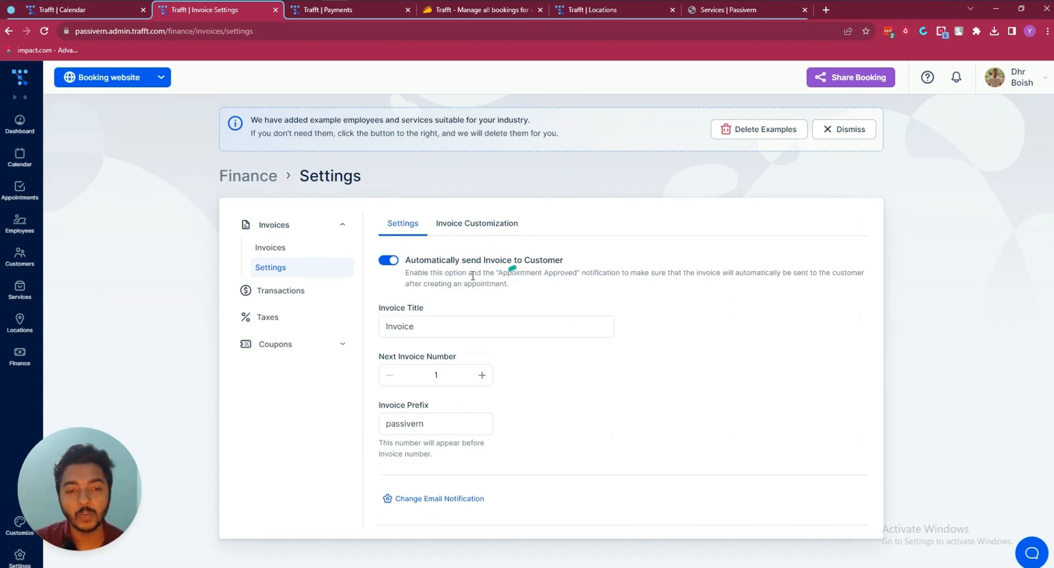
# - Review the Finance transactions page and the tax rates, tax display settings, and taxes assigned to services and extras
pyautogui.click(306, 292)
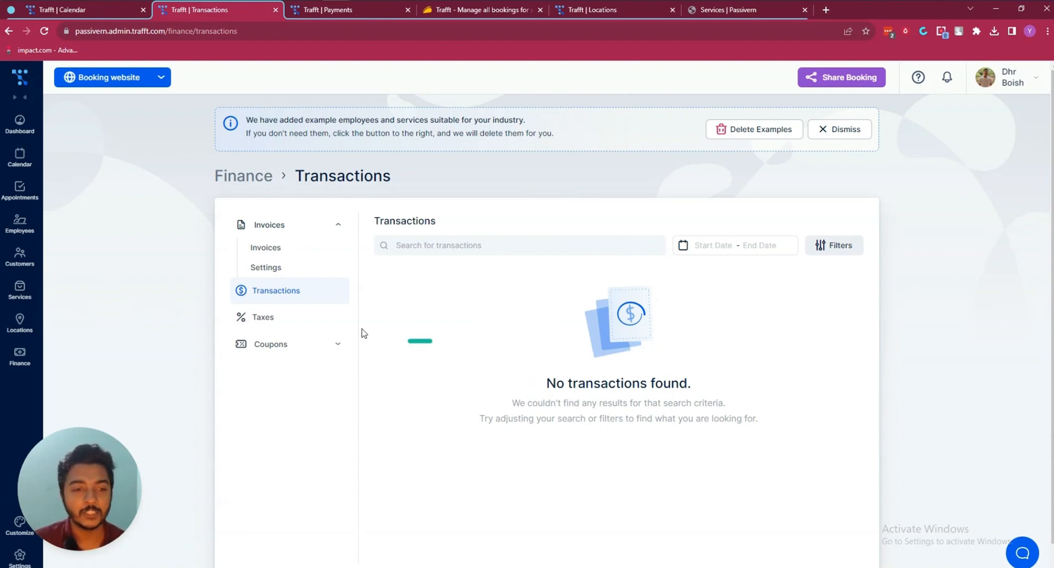
pyautogui.click(298, 317)
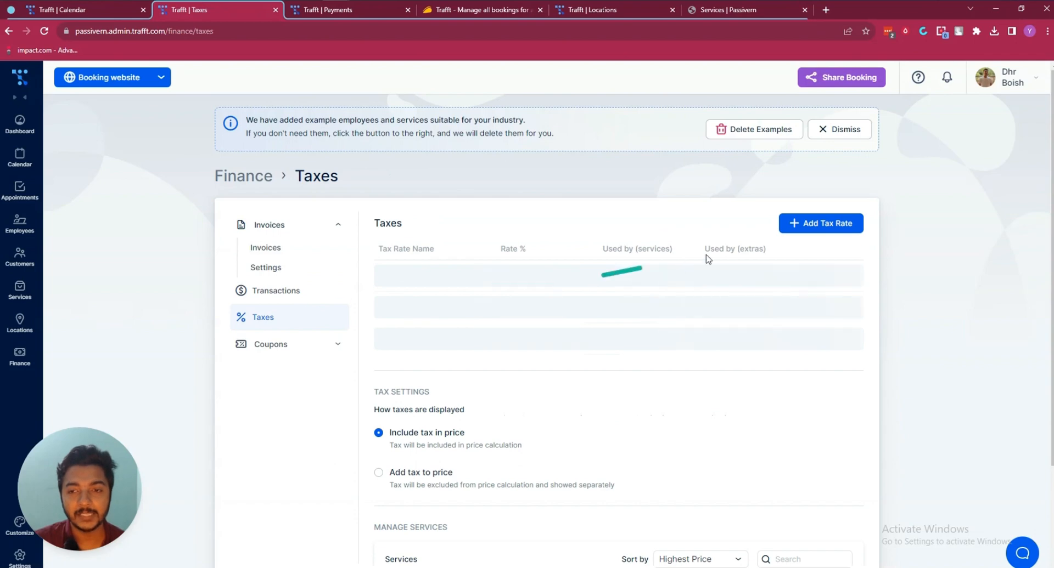
pyautogui.scroll(-3, 747, 246)
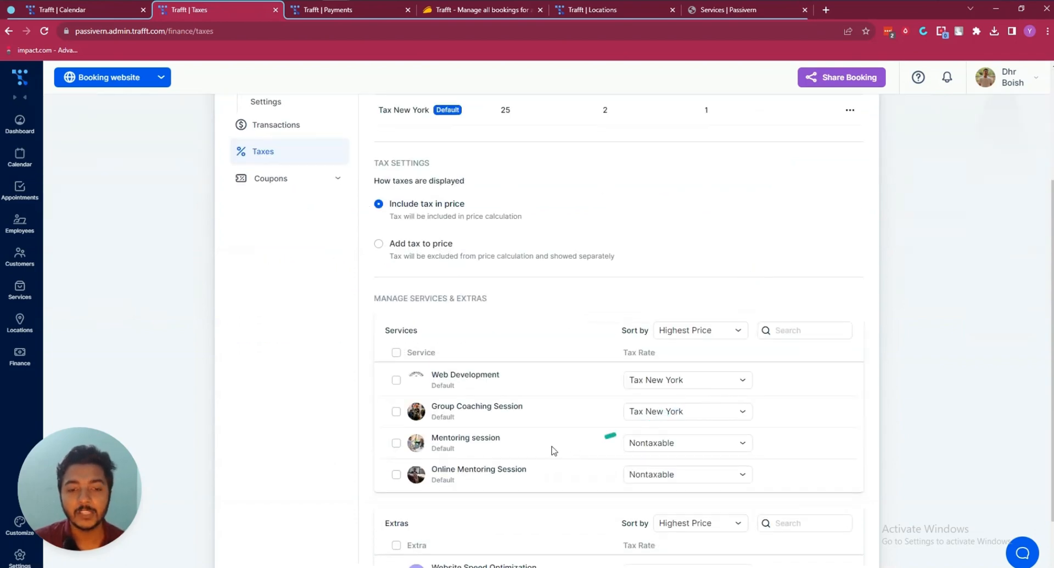
pyautogui.scroll(-1, 555, 444)
pyautogui.scroll(4, 433, 505)
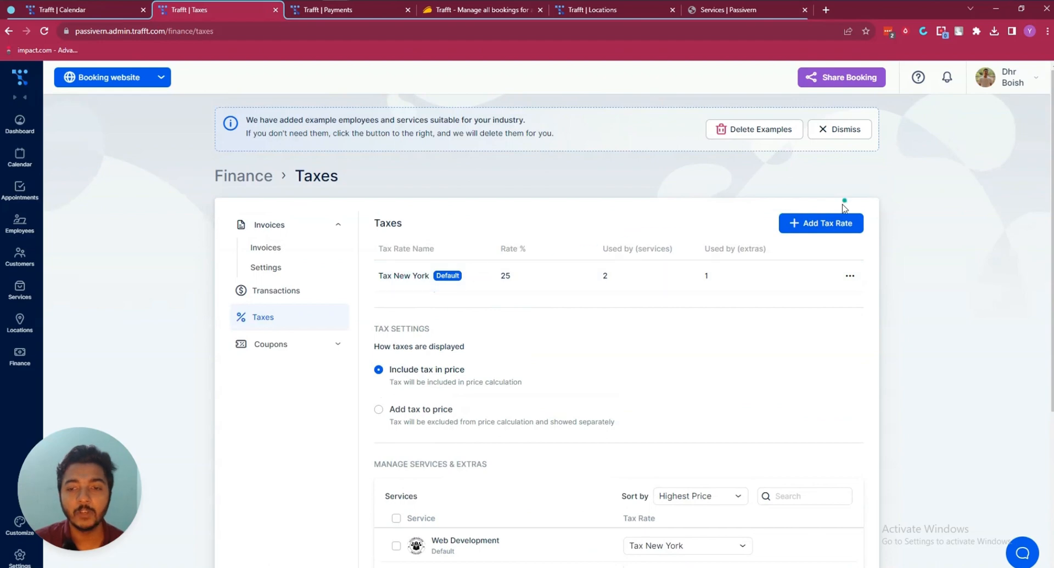
# - Add a tax rate named Tax 1 at 15%, without making it the default or applying it to all services or extras
pyautogui.click(828, 226)
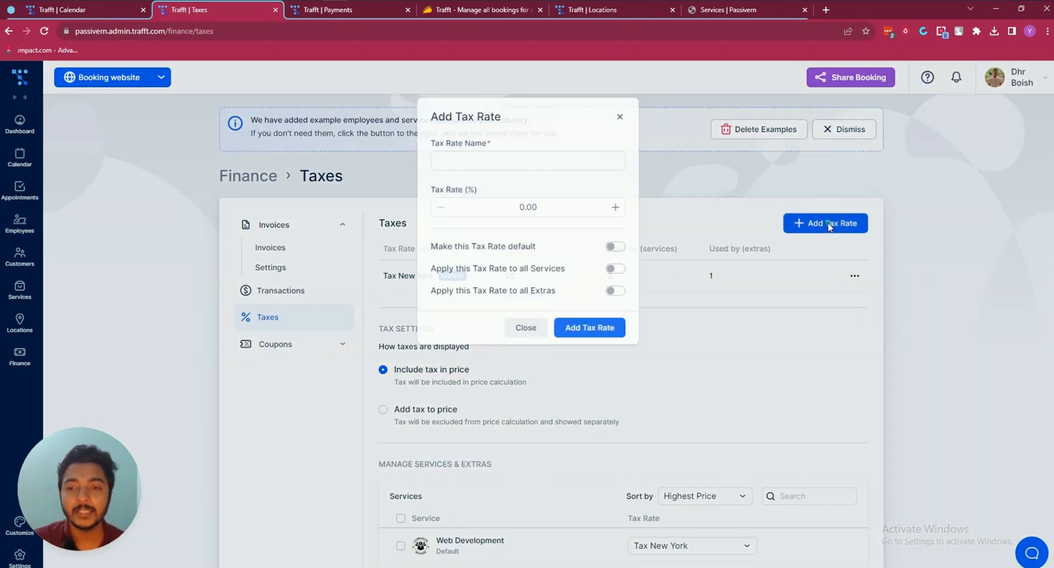
pyautogui.click(467, 167)
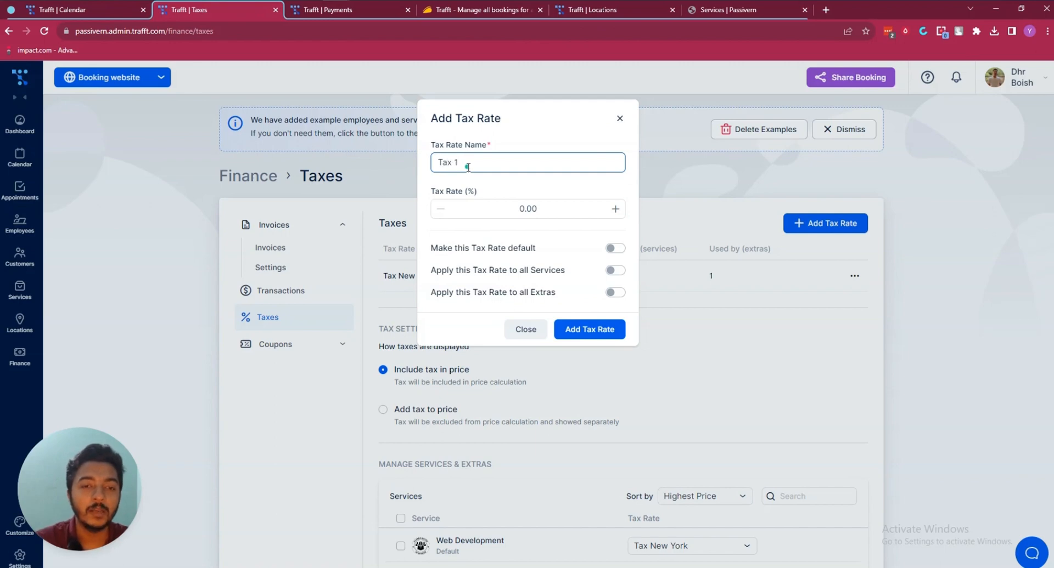
pyautogui.moveTo(514, 208); pyautogui.dragTo(551, 209)
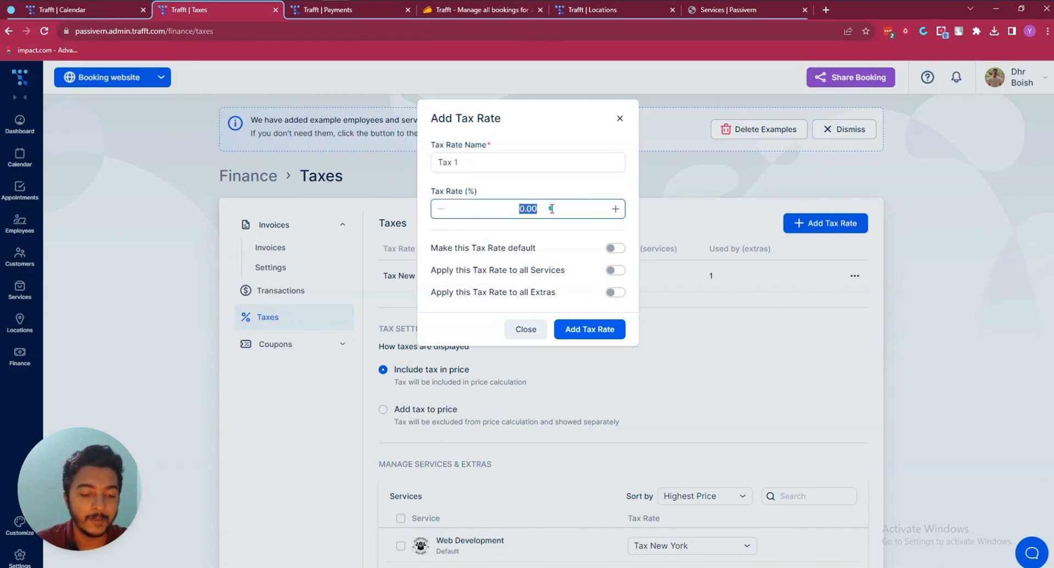
pyautogui.write('15')
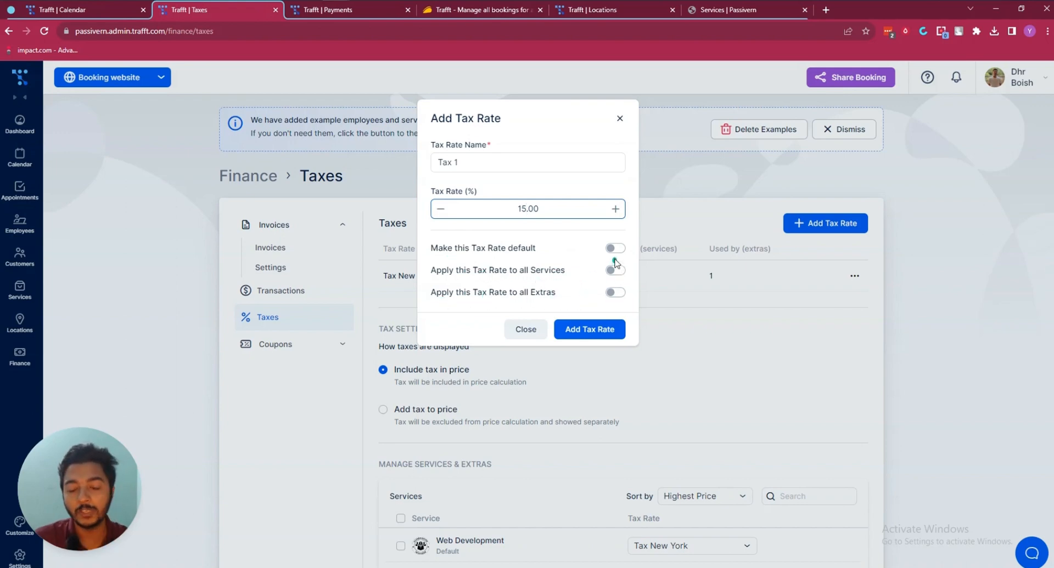
pyautogui.click(595, 335)
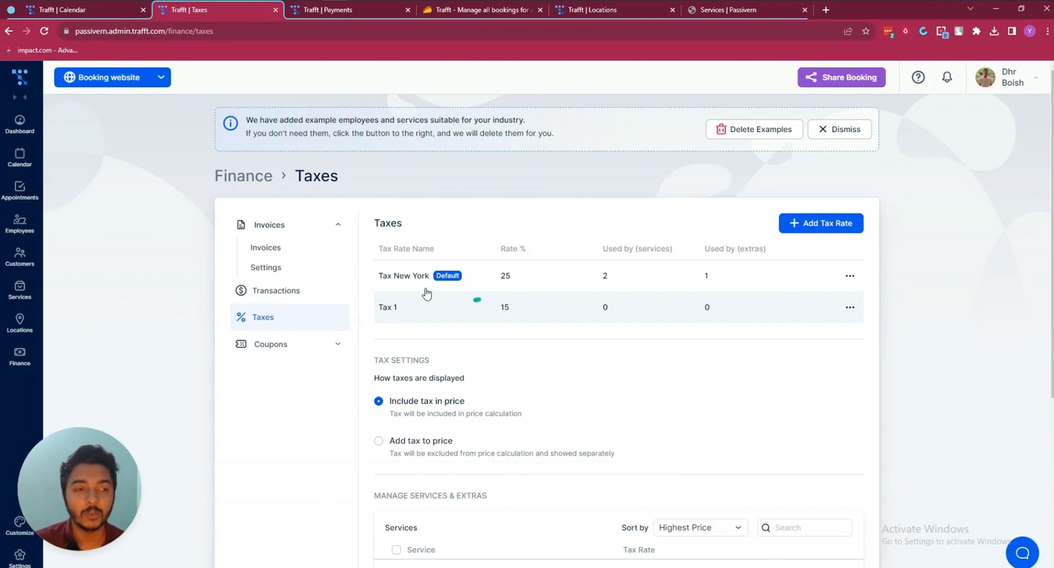
pyautogui.moveTo(68, 511); pyautogui.dragTo(932, 388)
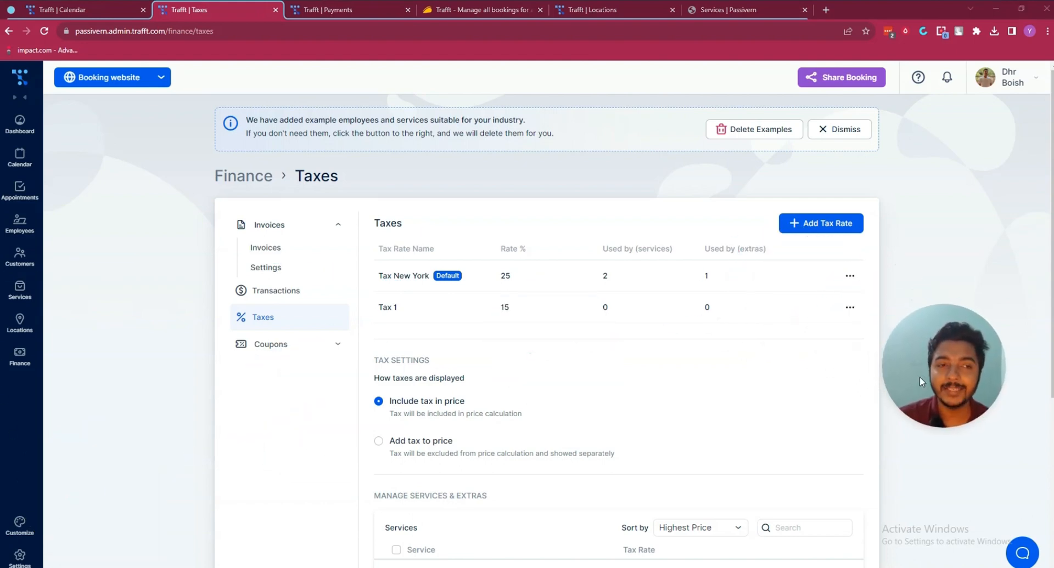
# - Open the general Customize settings and place the booking site's browser tab beside the admin tab
pyautogui.click(19, 532)
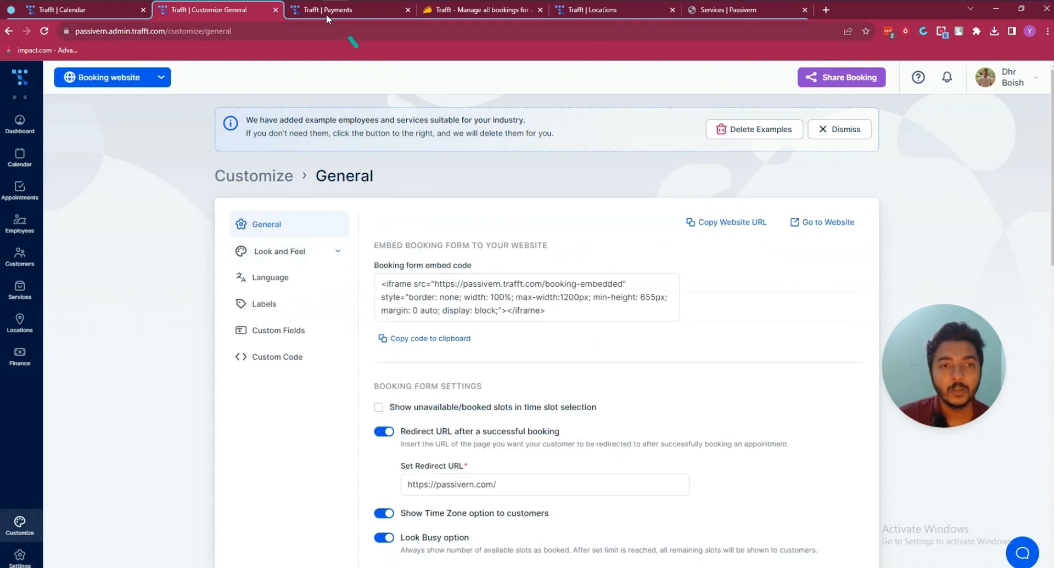
pyautogui.click(712, 10)
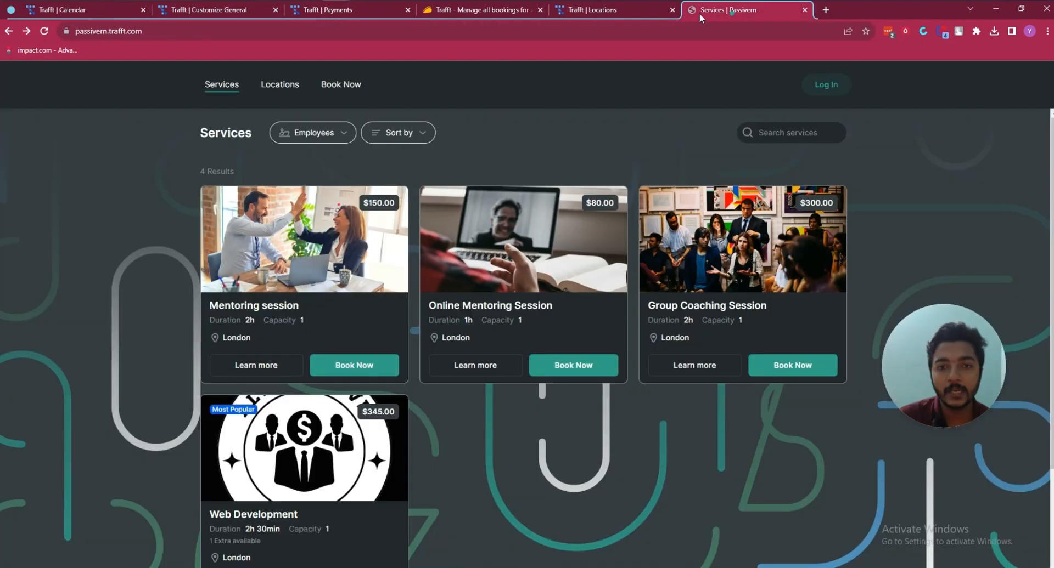
pyautogui.moveTo(699, 13); pyautogui.dragTo(351, 11)
pyautogui.click(197, 14)
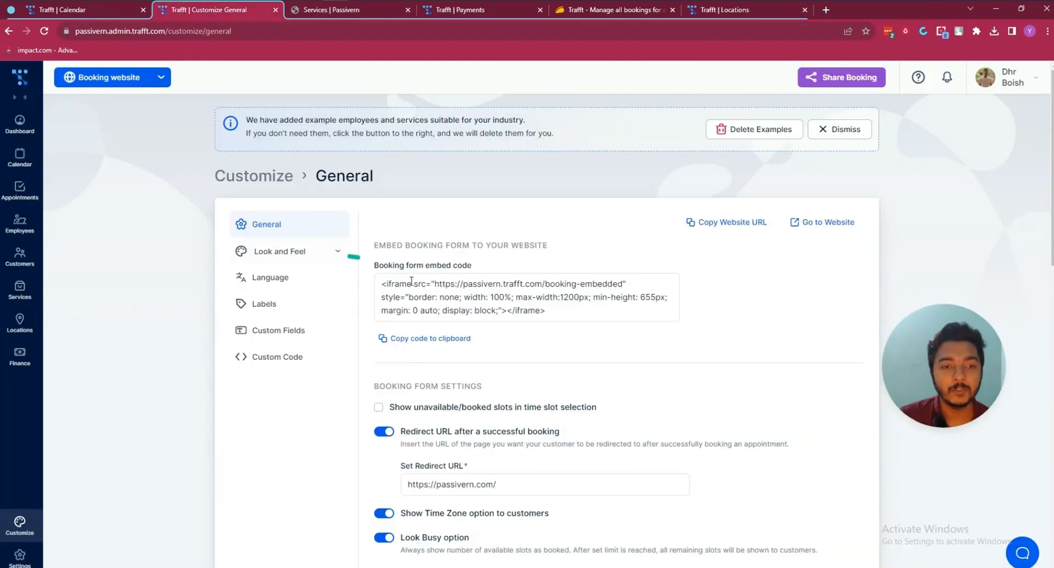
# - Copy the booking form's iframe embed code to the clipboard
pyautogui.tripleClick(488, 311)
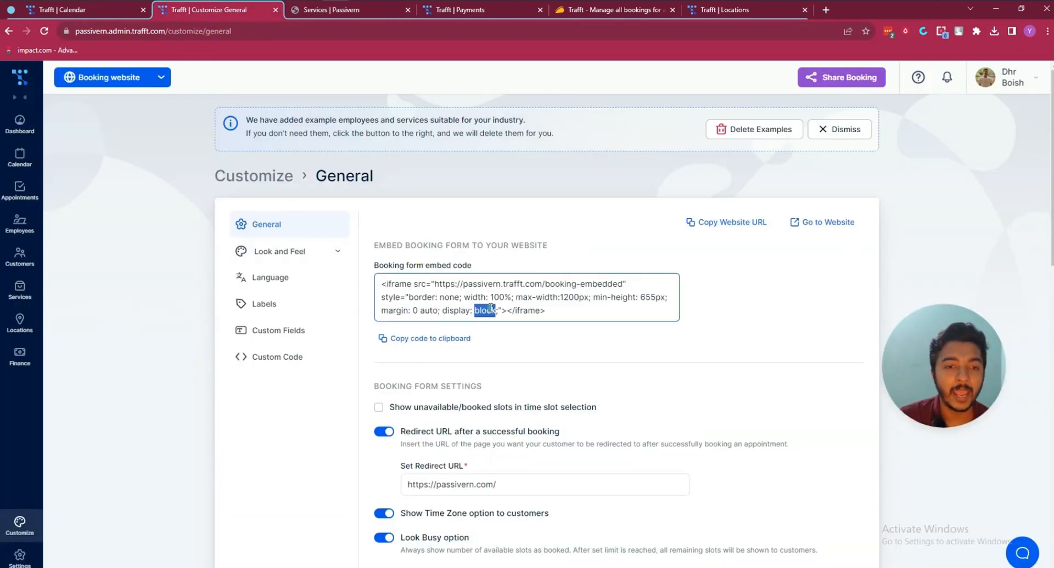
pyautogui.click(435, 345)
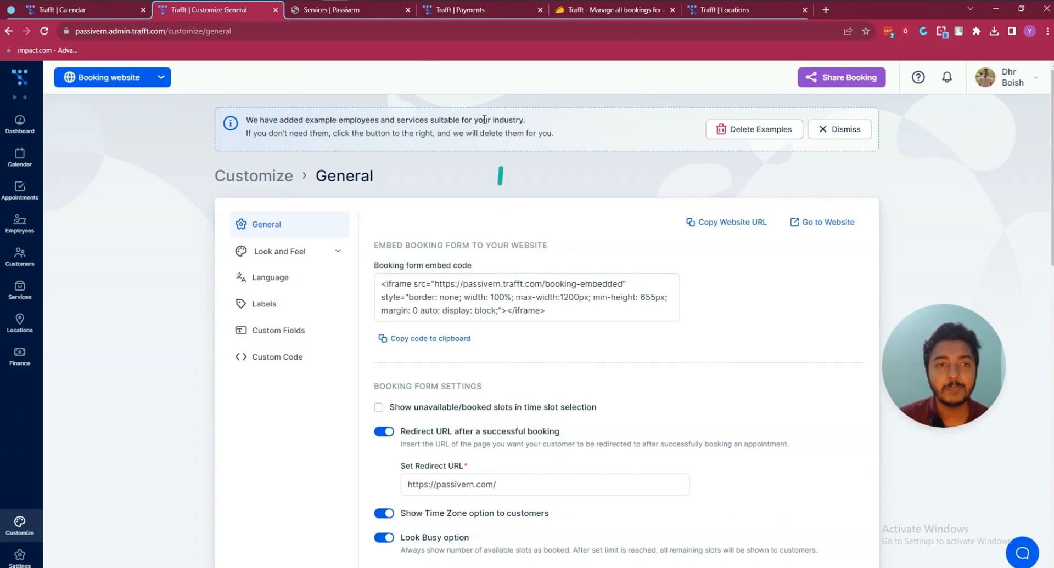
# - Examine the trafft.com subdomain in the booking site's web address and compare the site with the Customize settings
pyautogui.click(341, 10)
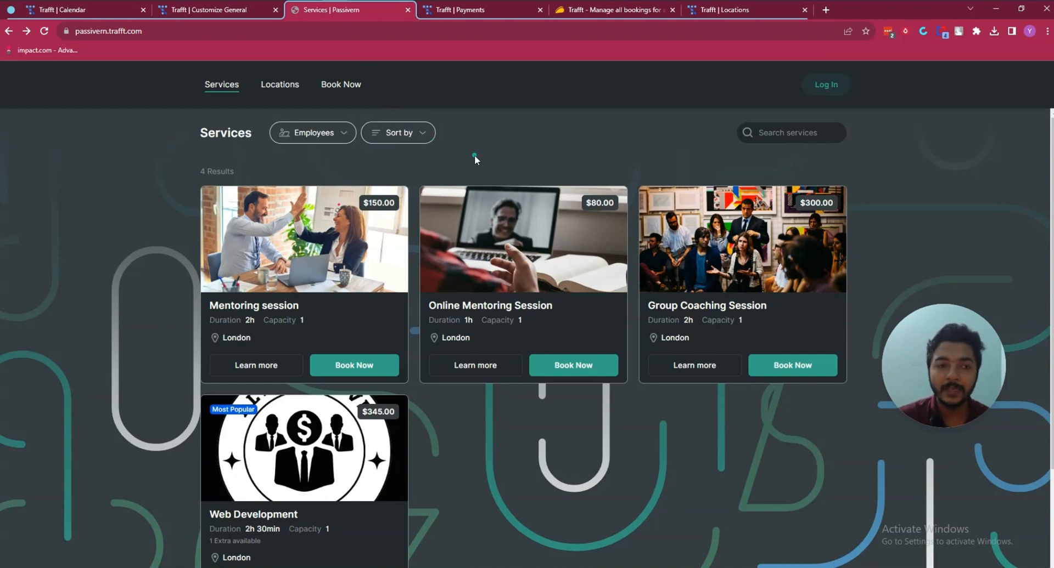
pyautogui.click(108, 31)
pyautogui.moveTo(122, 32); pyautogui.dragTo(217, 32)
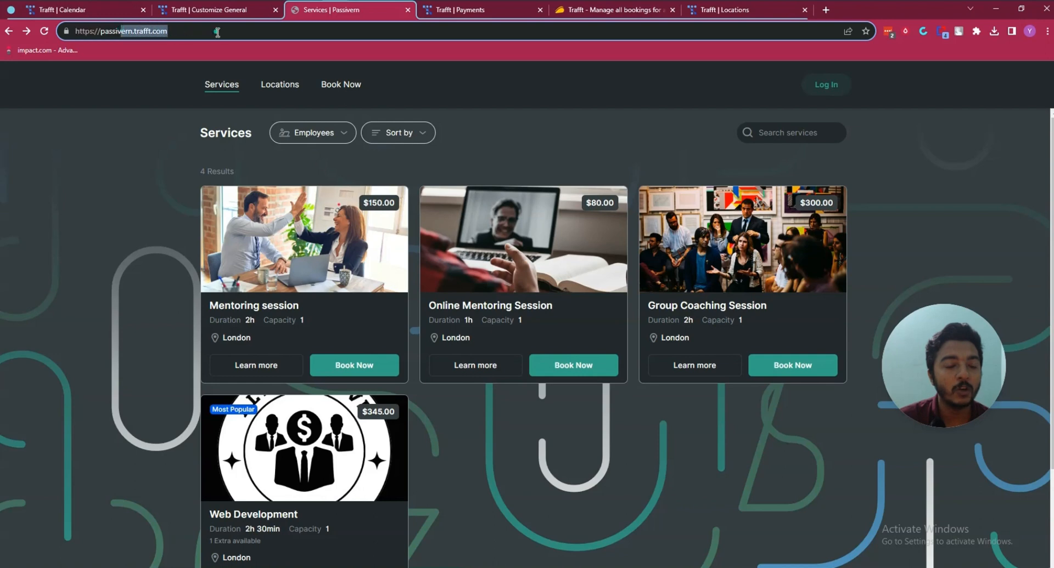
pyautogui.click(216, 32)
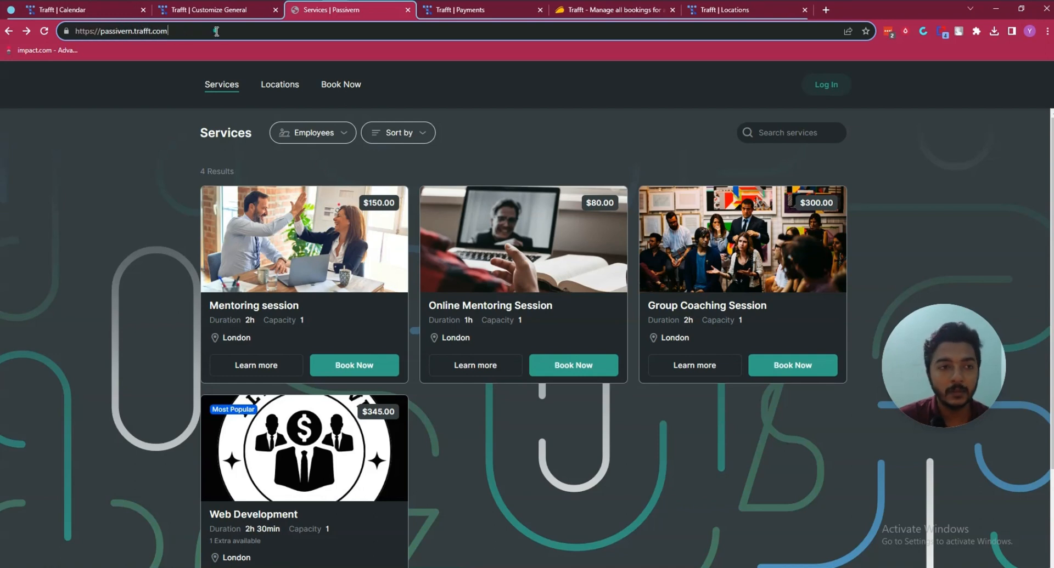
pyautogui.moveTo(190, 32); pyautogui.dragTo(139, 32)
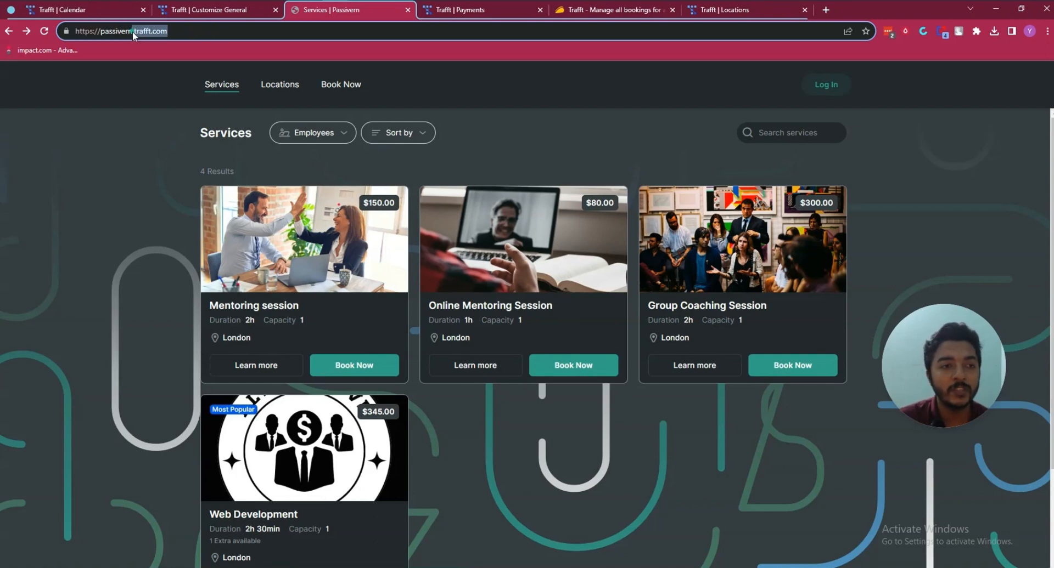
pyautogui.click(183, 14)
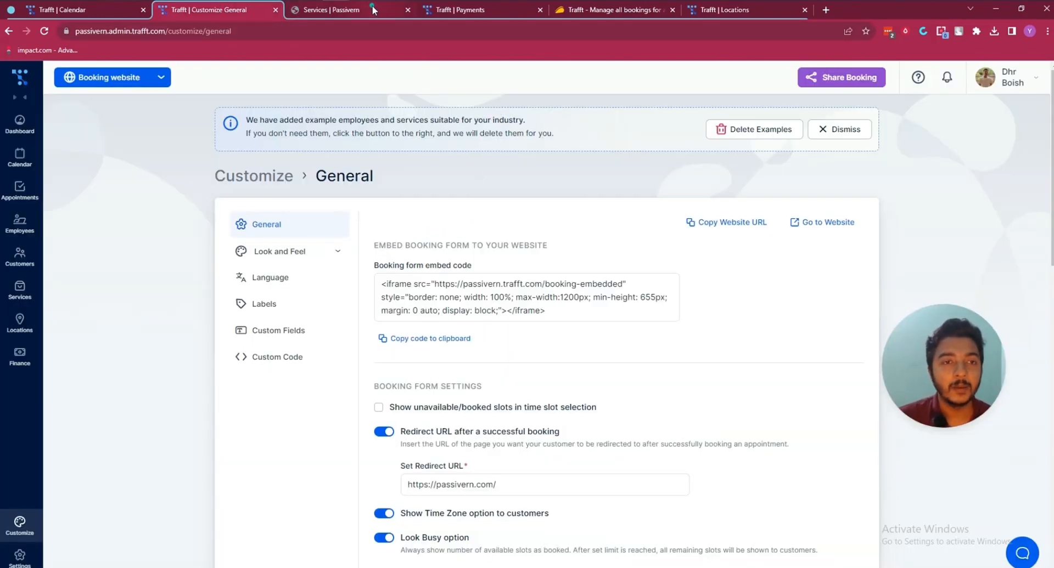
pyautogui.hotkey('ctrl', 'Tab')
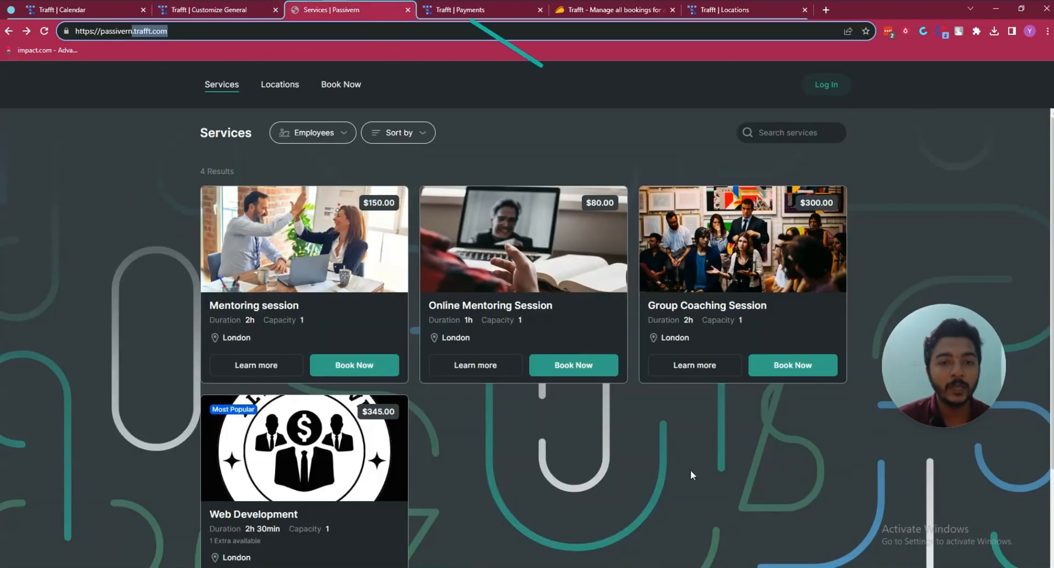
# - Review the booking form, account, customer and employee selection settings in the general Customize settings
pyautogui.click(187, 10)
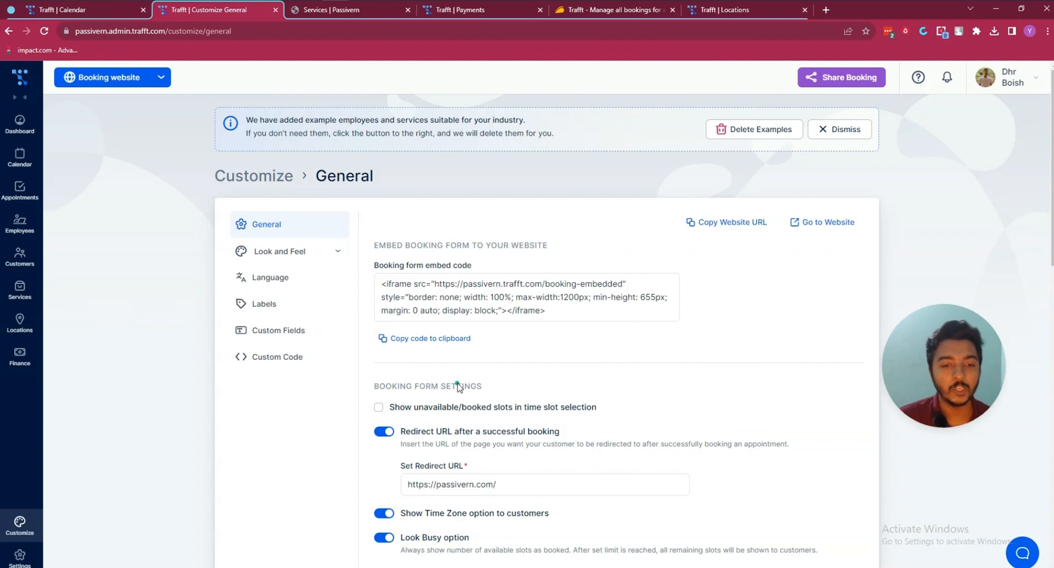
pyautogui.scroll(-4, 459, 388)
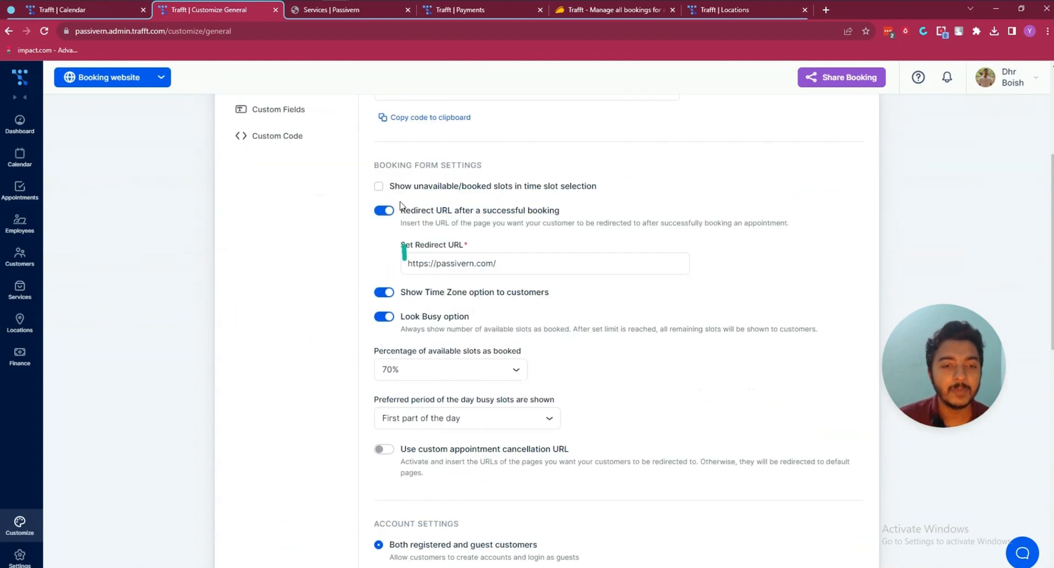
pyautogui.scroll(-10, 412, 310)
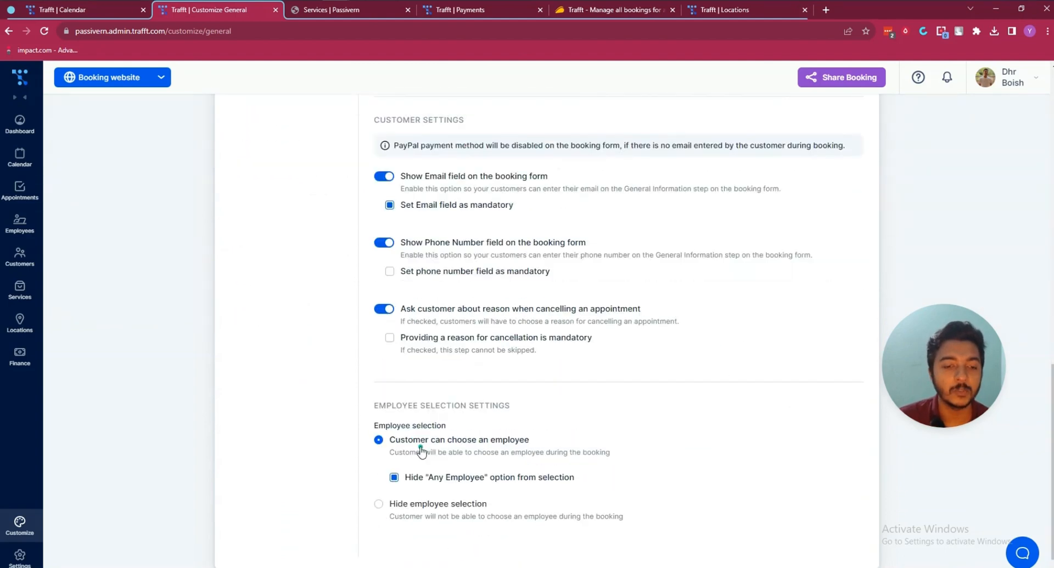
pyautogui.scroll(15, 421, 451)
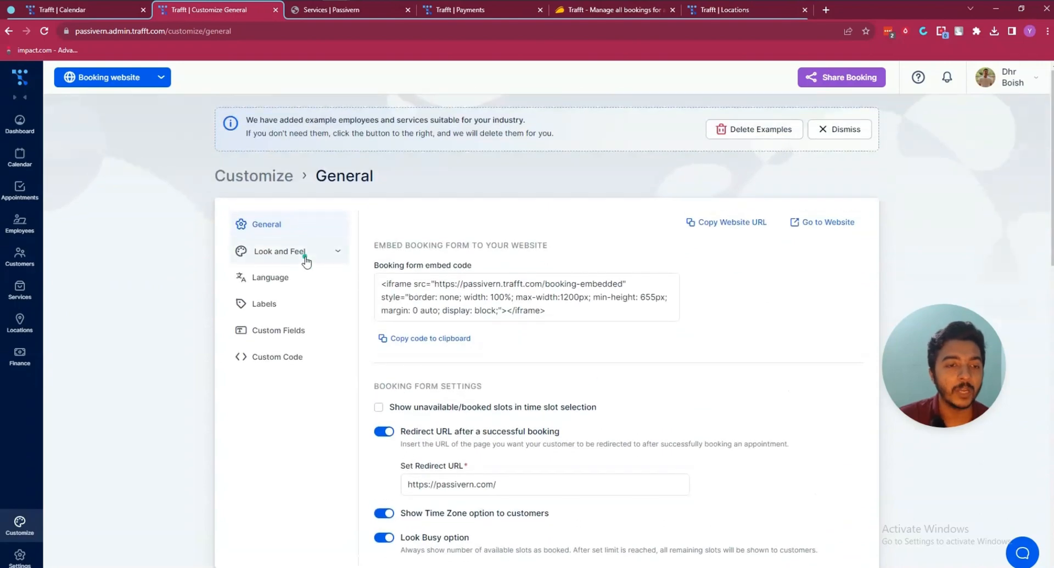
# - Review the themes, colors and font in the Look and Feel layout settings, and set the interface appearance to Light Theme
pyautogui.click(306, 257)
pyautogui.click(293, 276)
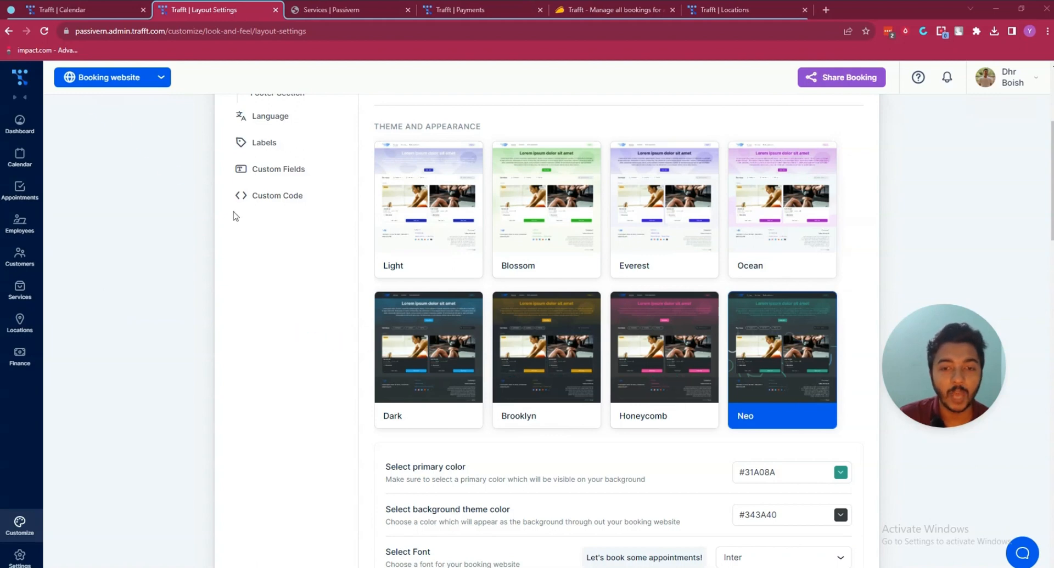
pyautogui.scroll(-3, 621, 416)
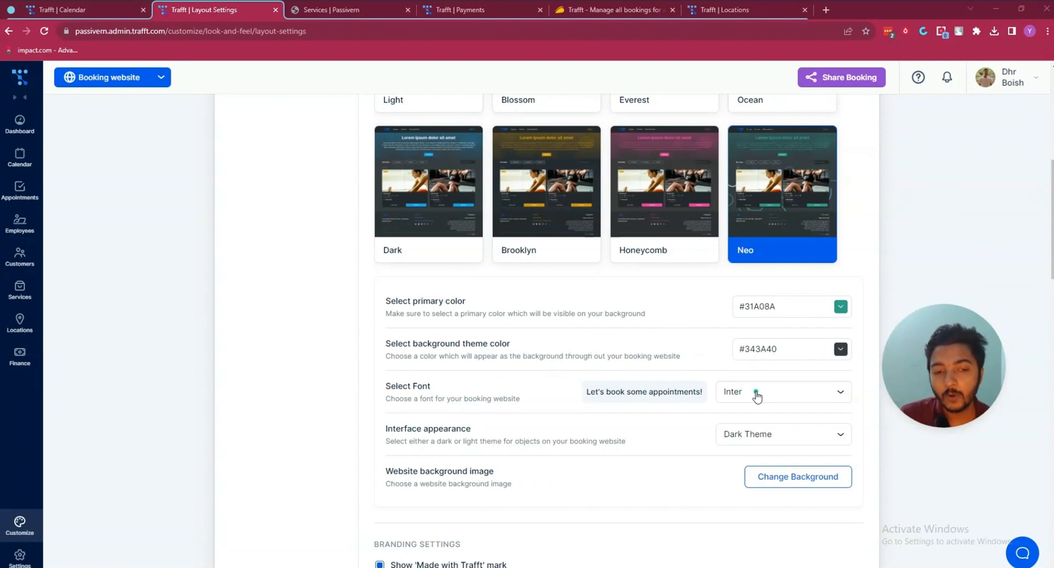
pyautogui.click(761, 434)
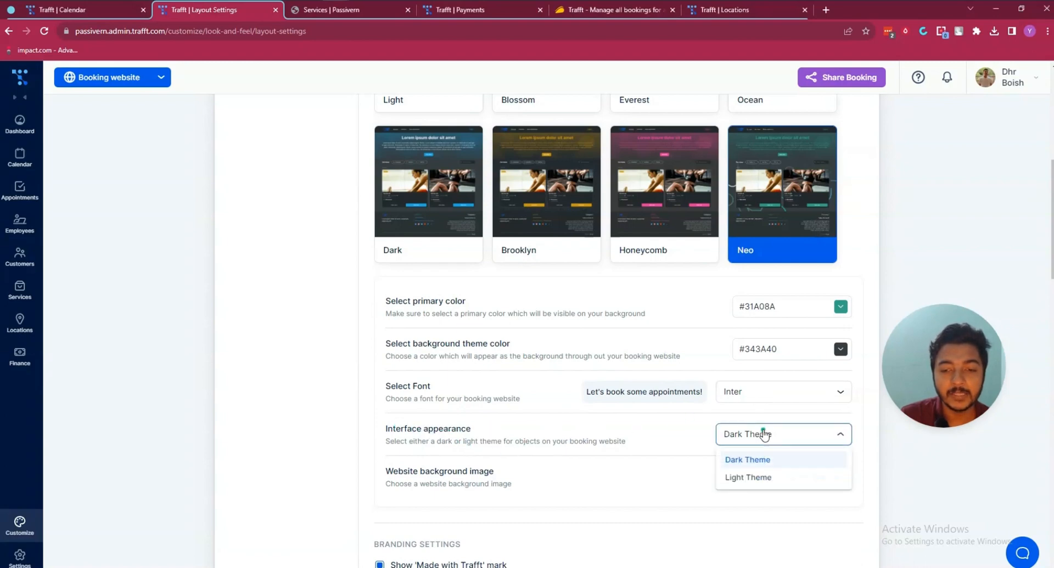
pyautogui.click(762, 479)
# - Check the booking site's current appearance, and review the background image, branding and services page options in the layout settings
pyautogui.click(345, 10)
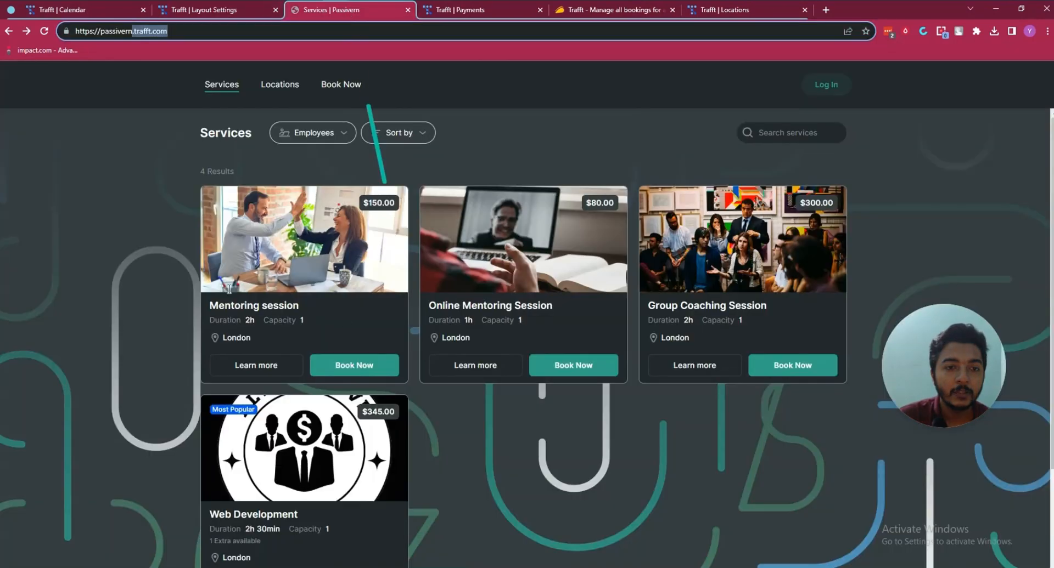
pyautogui.click(203, 11)
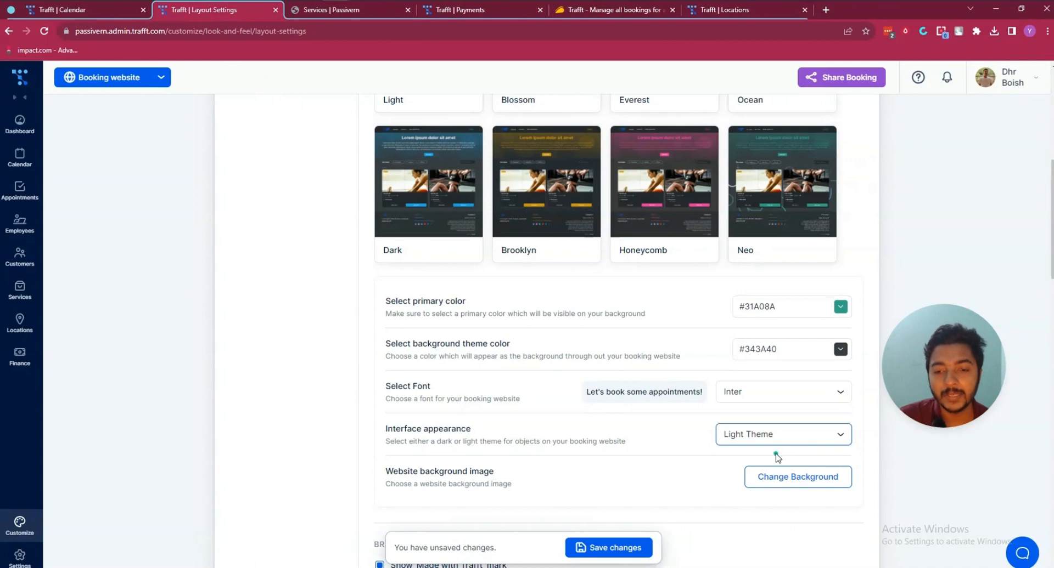
pyautogui.scroll(-3, 775, 457)
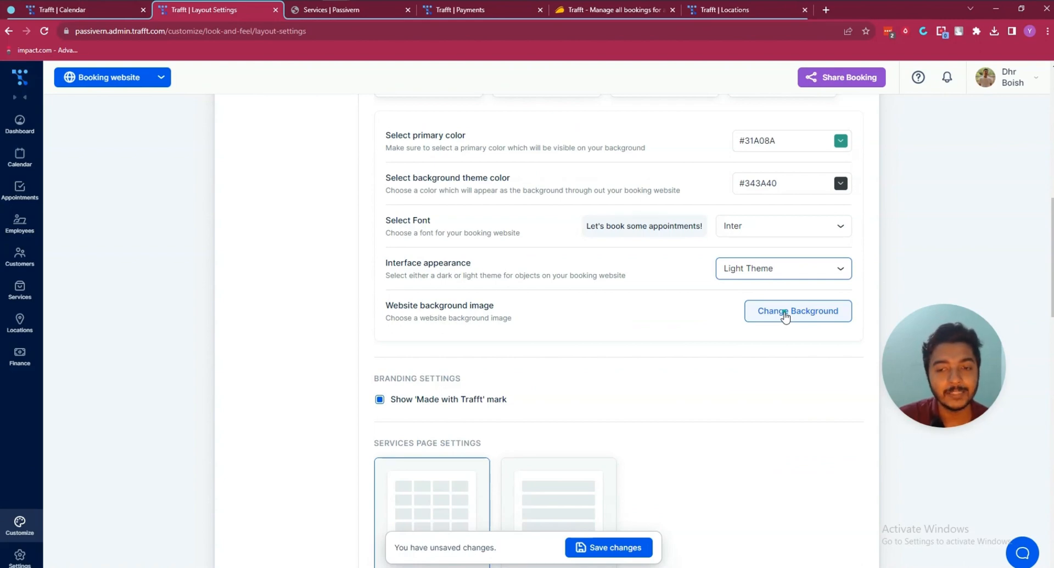
# - Turn off the 'Made with Trafft' mark in the branding settings and check the booking site's footer for the branding
pyautogui.scroll(-4, 522, 395)
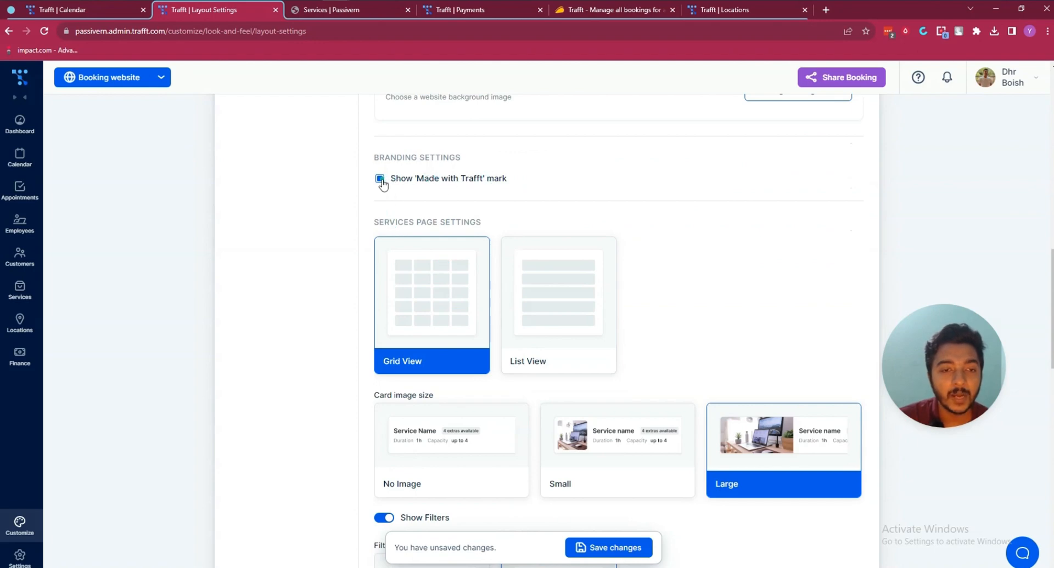
pyautogui.click(379, 179)
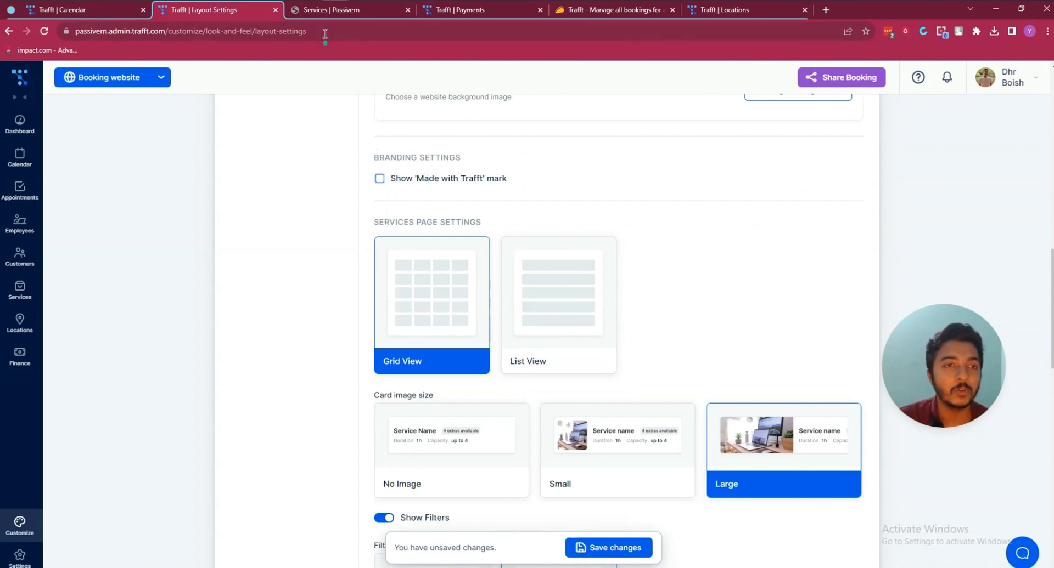
pyautogui.click(340, 10)
pyautogui.scroll(-3, 768, 519)
pyautogui.scroll(1, 768, 520)
pyautogui.scroll(-1, 824, 542)
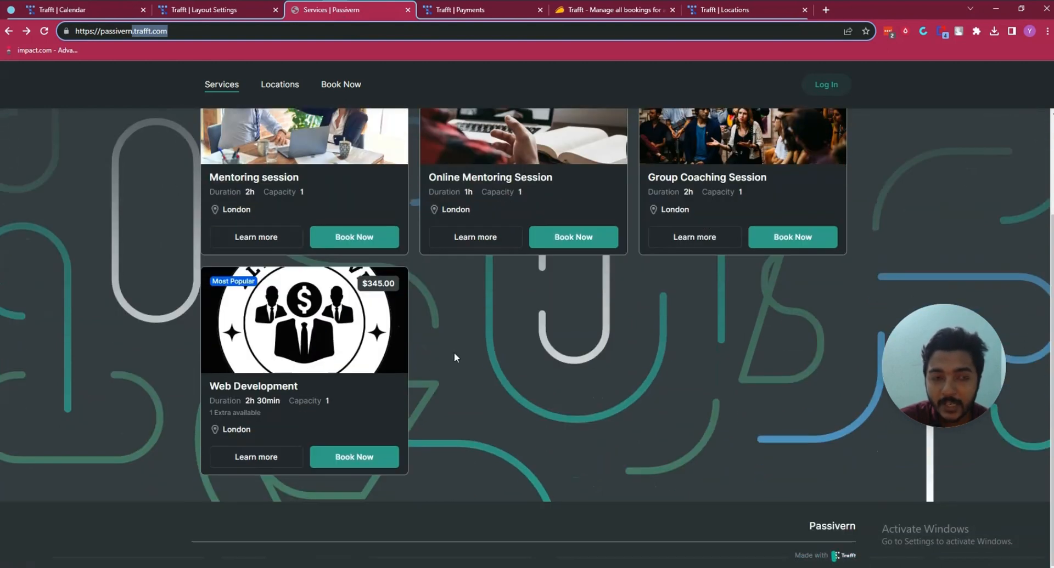
pyautogui.click(230, 16)
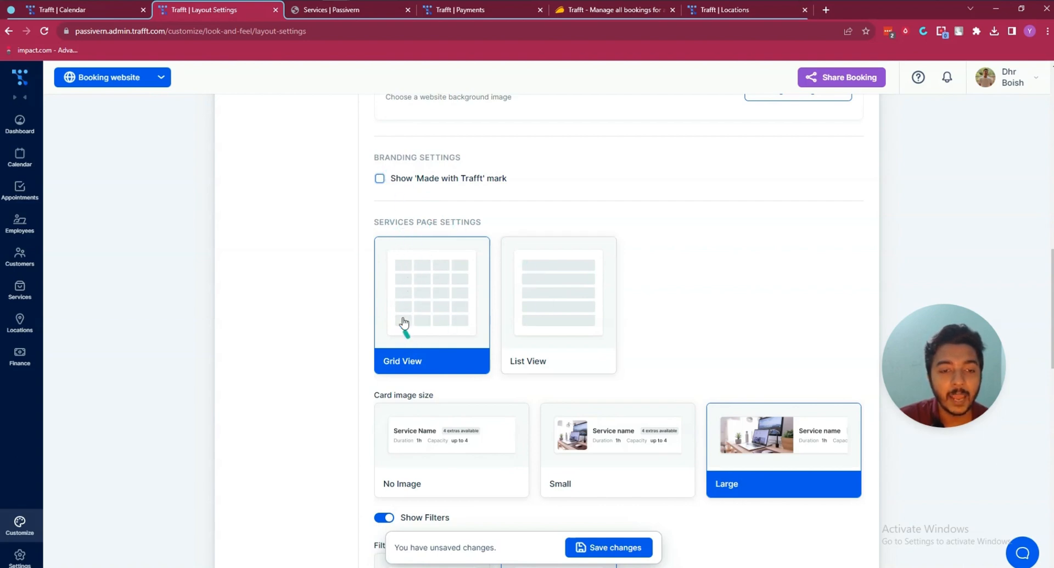
# - Compare the booking site's service cards with the services page view, card image size, and filters and categories layout options
pyautogui.click(318, 10)
pyautogui.scroll(2, 335, 221)
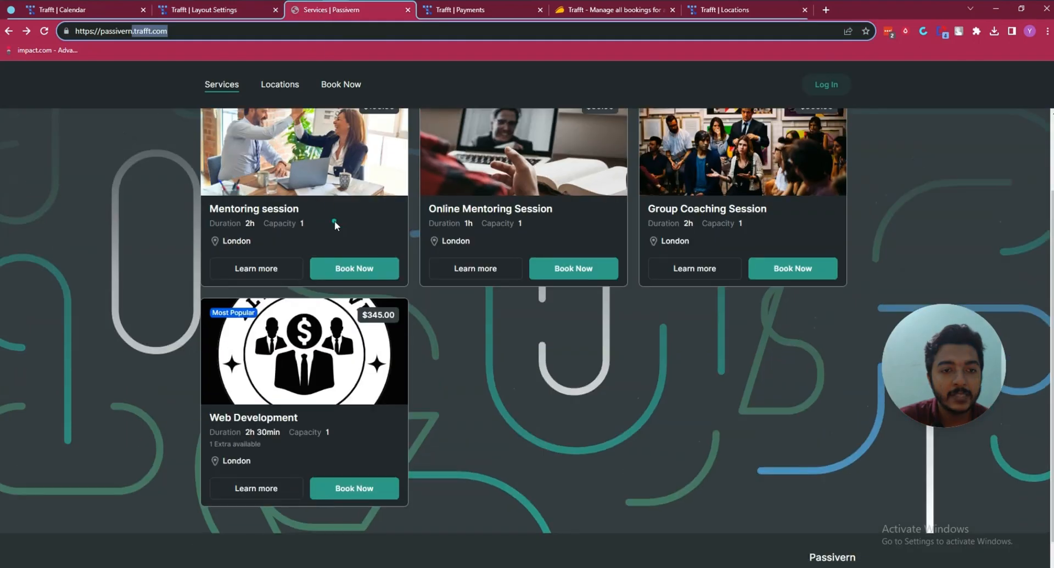
pyautogui.click(204, 9)
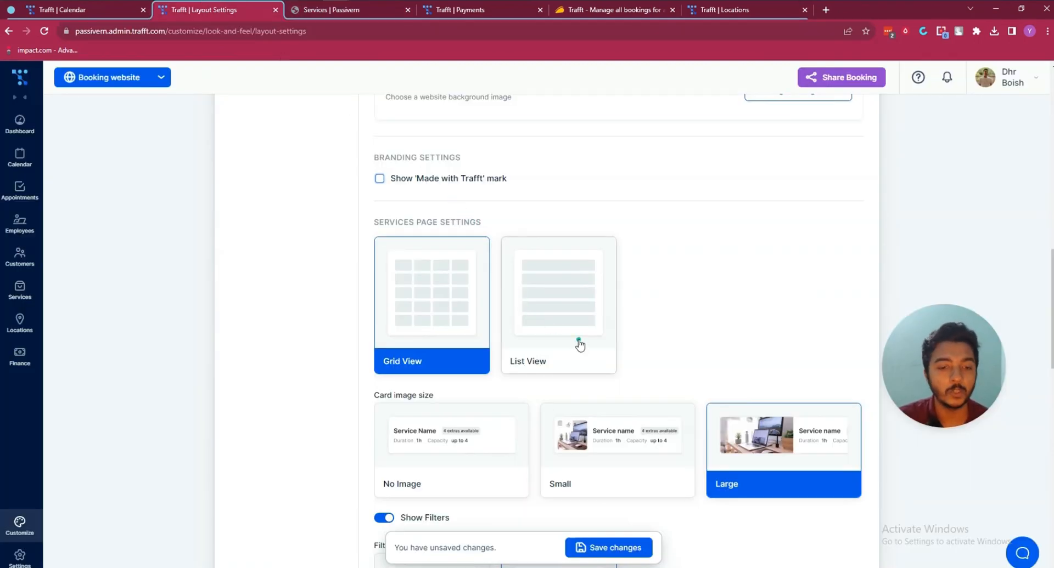
pyautogui.scroll(-2, 579, 345)
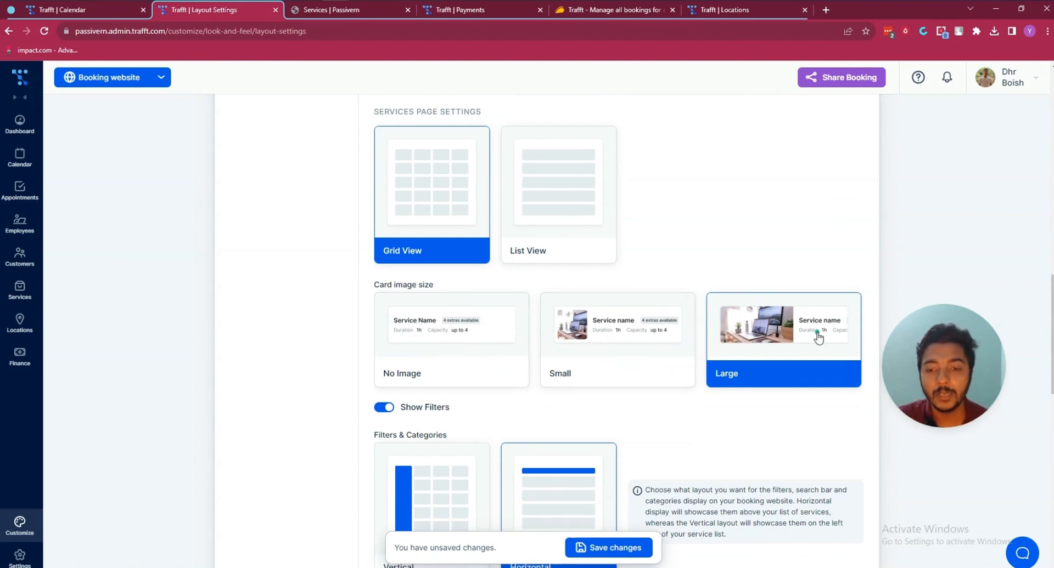
pyautogui.scroll(-3, 728, 348)
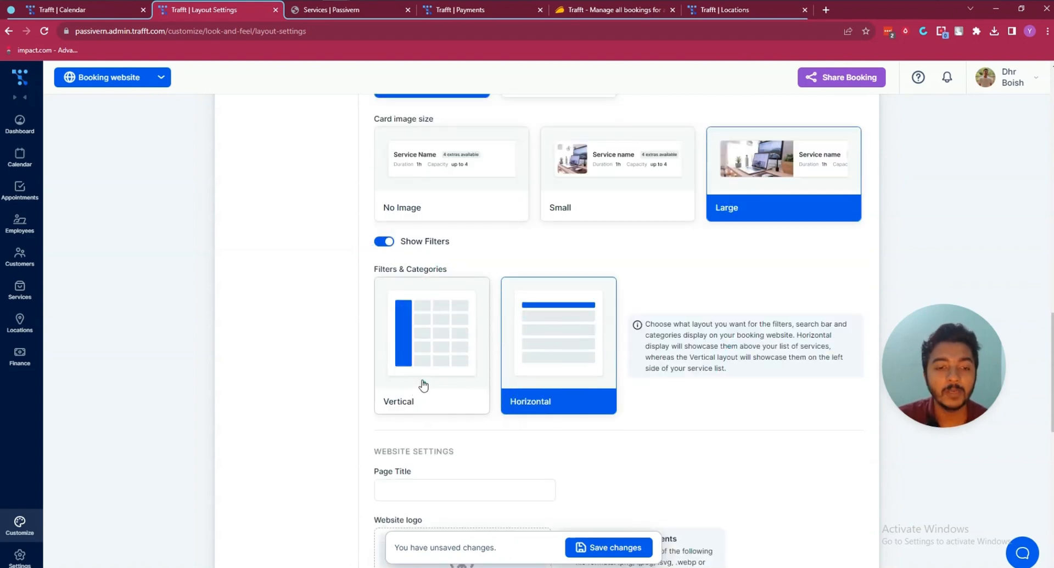
pyautogui.scroll(-2, 602, 367)
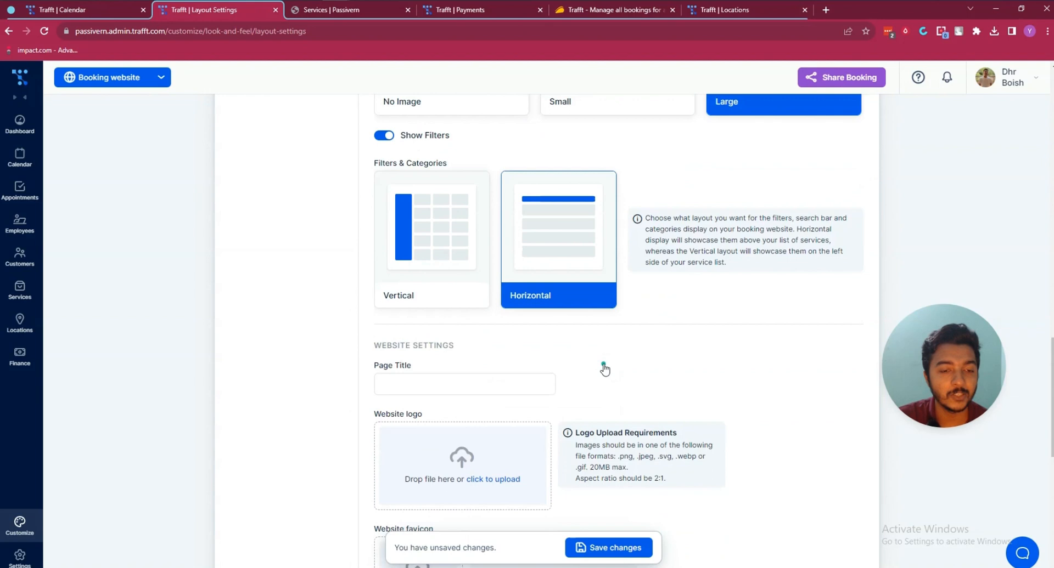
# - Set the page title to 'Passivern Appoinment' and upload the portrait image as both the website logo and the favicon
pyautogui.click(397, 376)
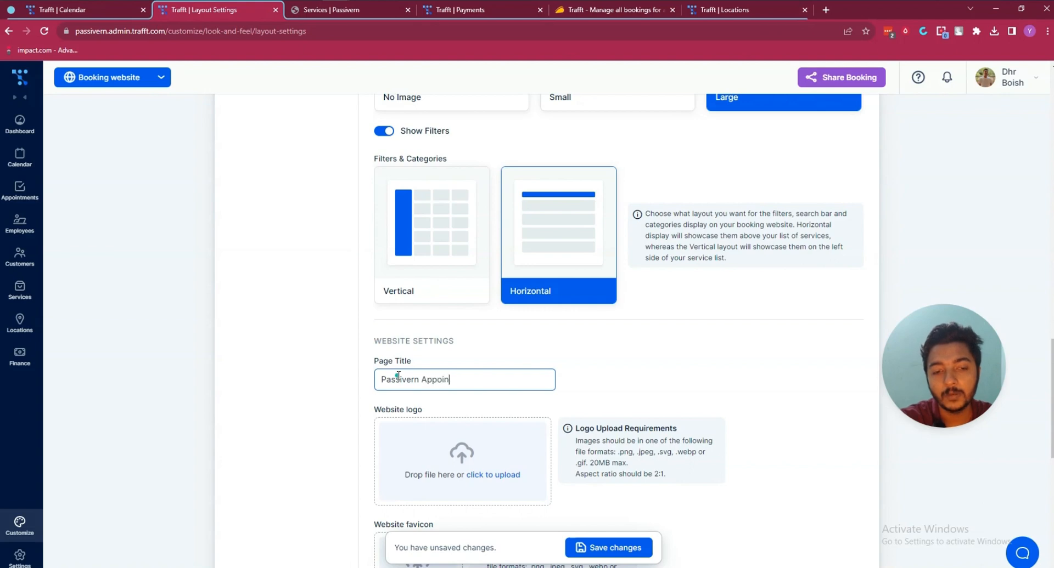
pyautogui.scroll(-3, 398, 376)
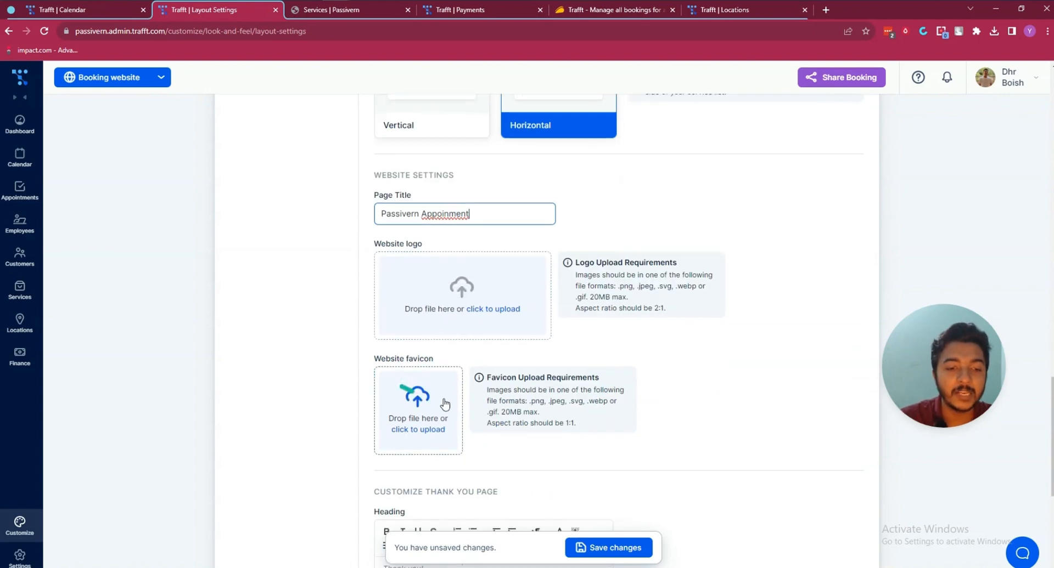
pyautogui.click(494, 316)
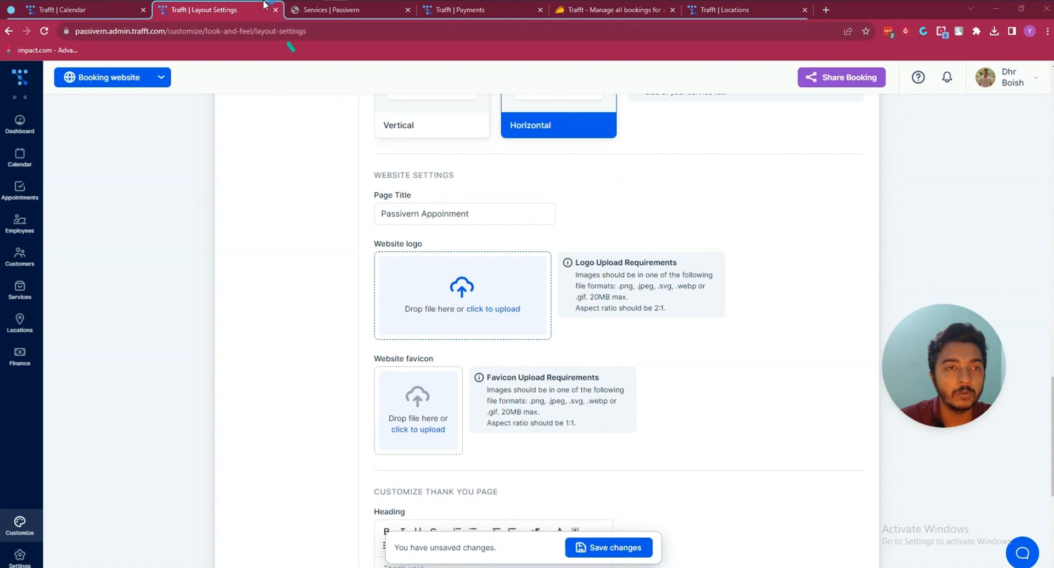
pyautogui.click(417, 430)
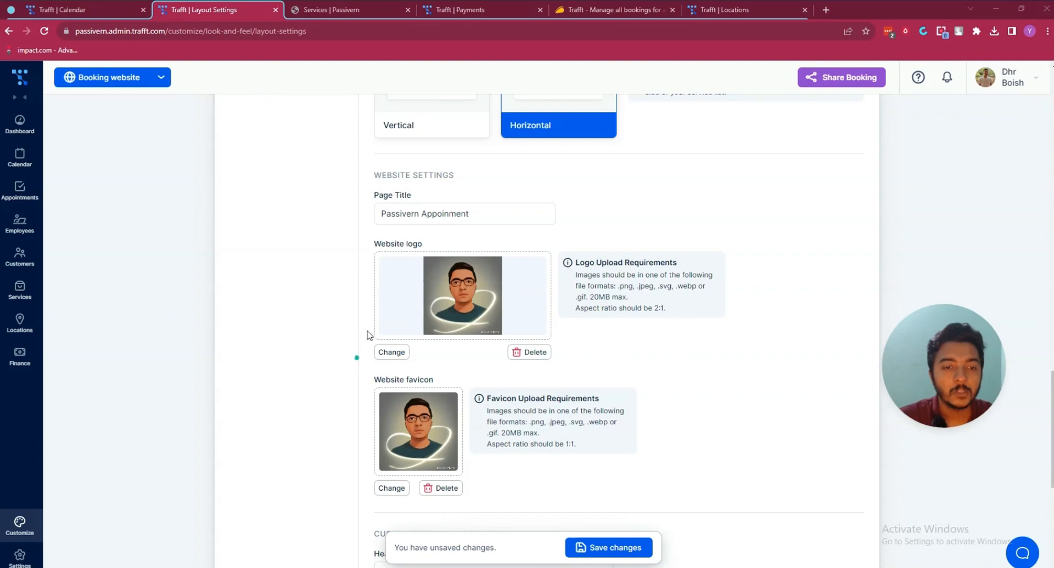
# - Set the thank you page heading to 'Welcome to Passivern. Thanks for Booking.'
pyautogui.scroll(-5, 379, 384)
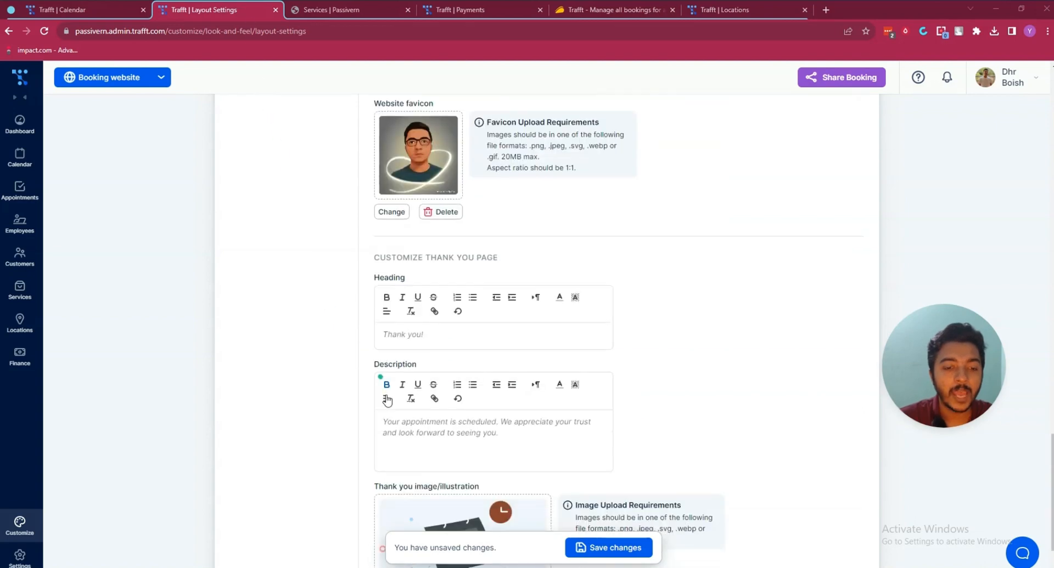
pyautogui.click(422, 333)
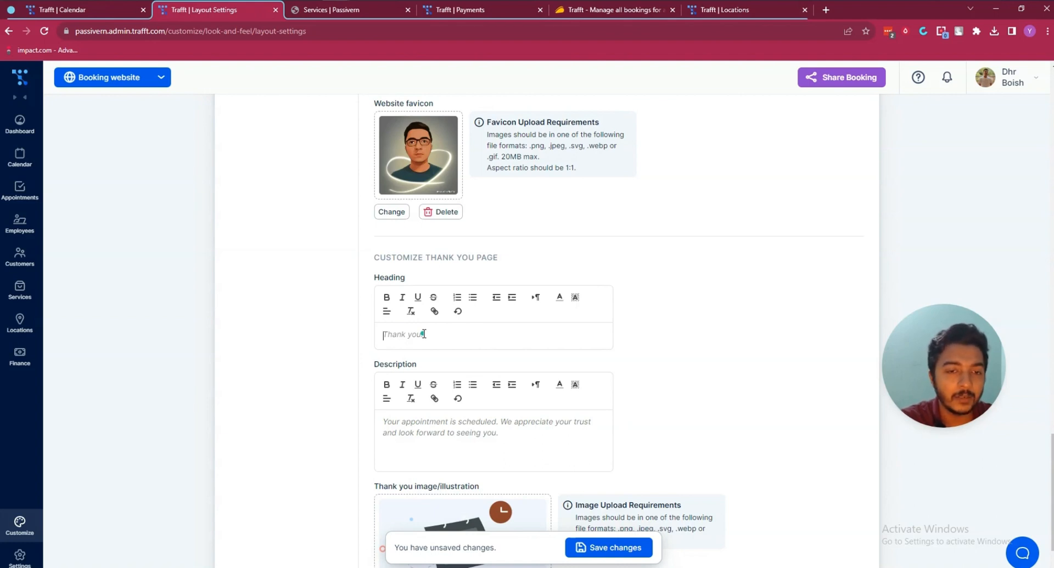
pyautogui.write('W')
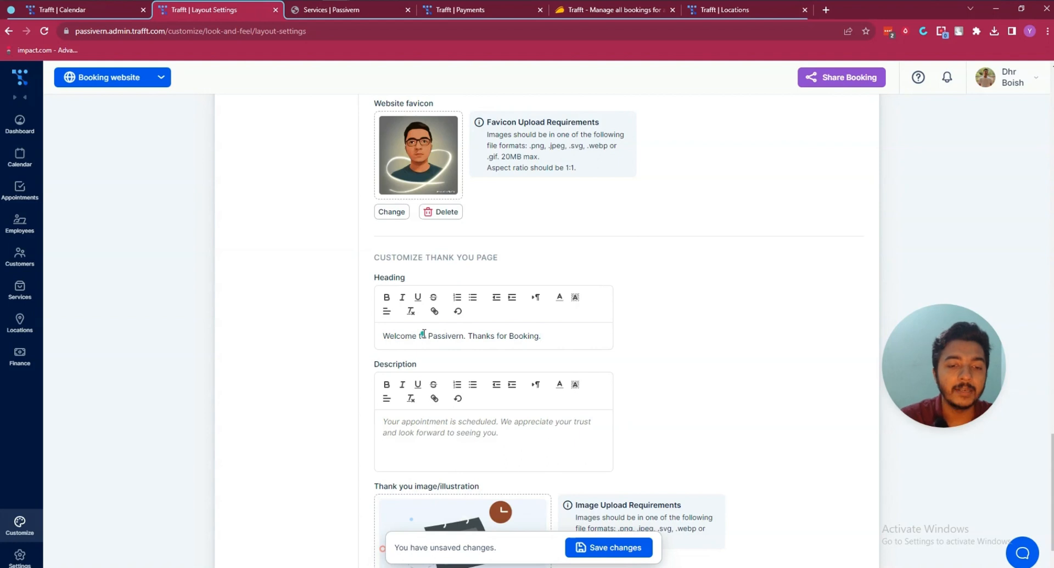
pyautogui.write('<iframe src="https://passivern.trafft.com/booking-embedded" style="border: none; width: 100%; max-width:1200px; min-height: 655px; margin: 0 auto; display: block;"></iframe>')
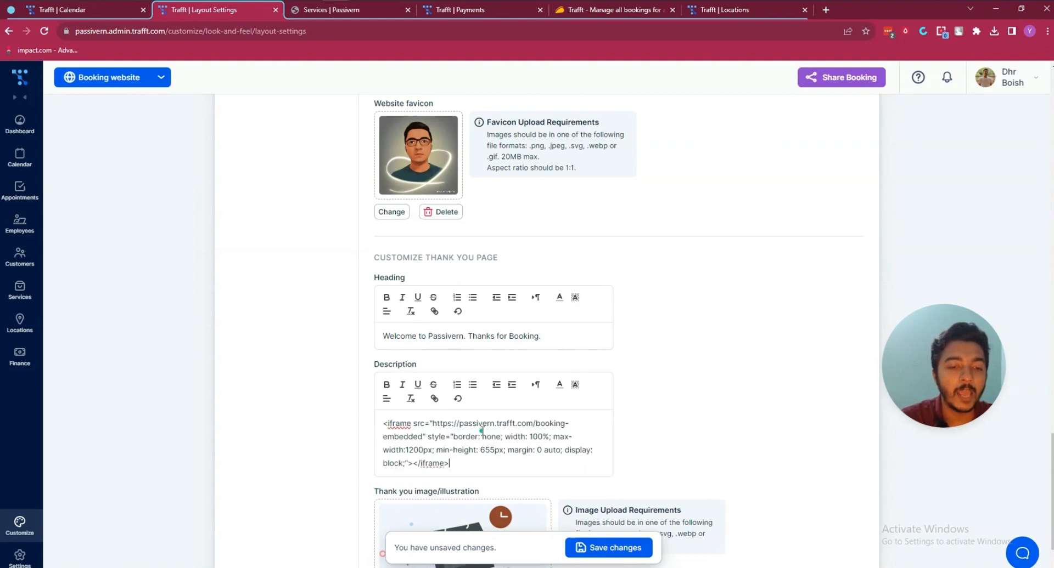
pyautogui.tripleClick(482, 431)
pyautogui.press('BackSpace')
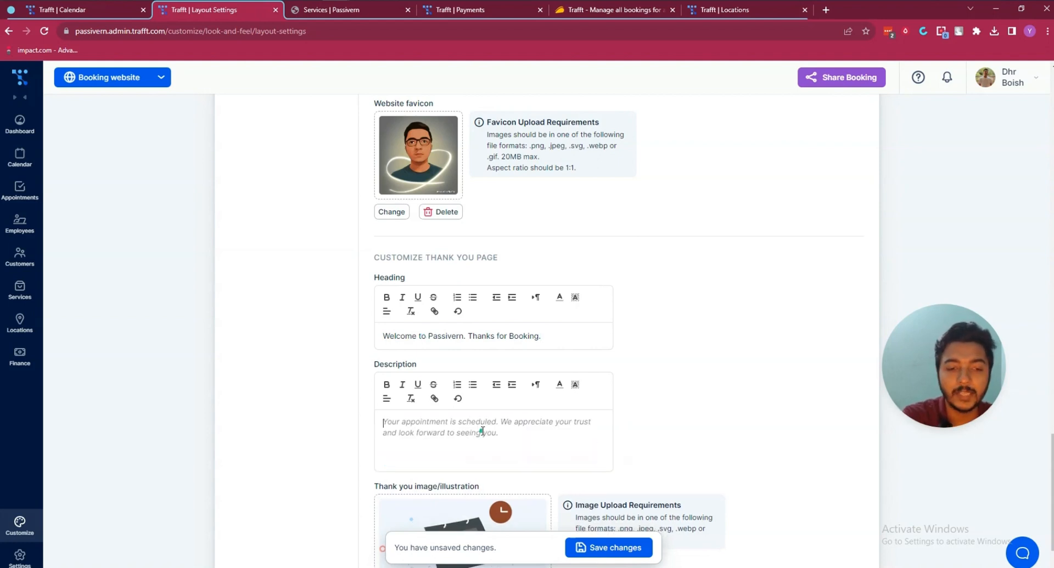
# - Copy the highlighted Trafft introduction from the AppSumo page into the thank you page description and save the layout settings
pyautogui.click(609, 9)
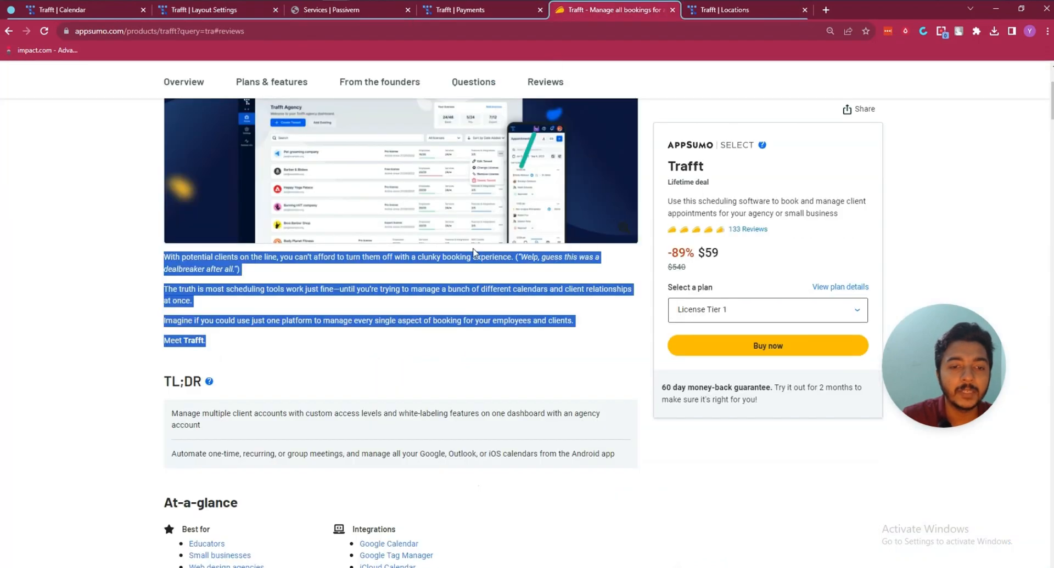
pyautogui.rightClick(355, 292)
pyautogui.click(371, 297)
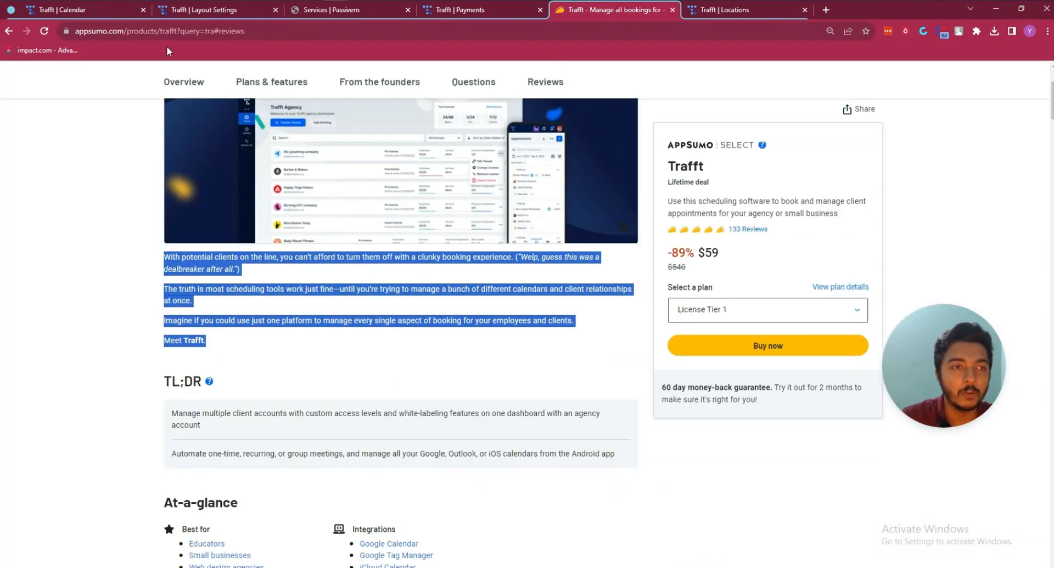
pyautogui.click(193, 12)
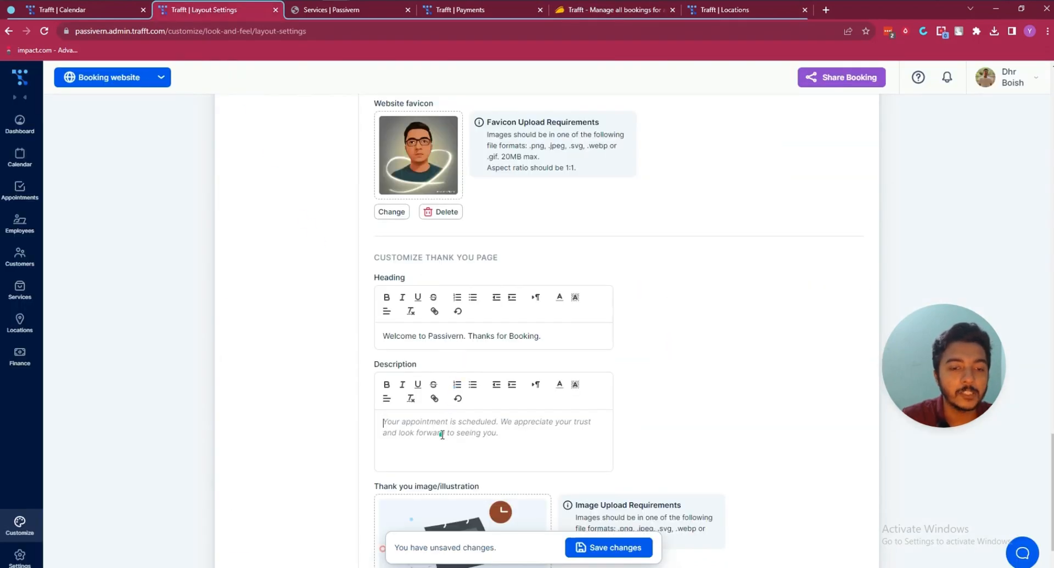
pyautogui.hotkey('ctrl', 'v')
pyautogui.scroll(-1, 445, 433)
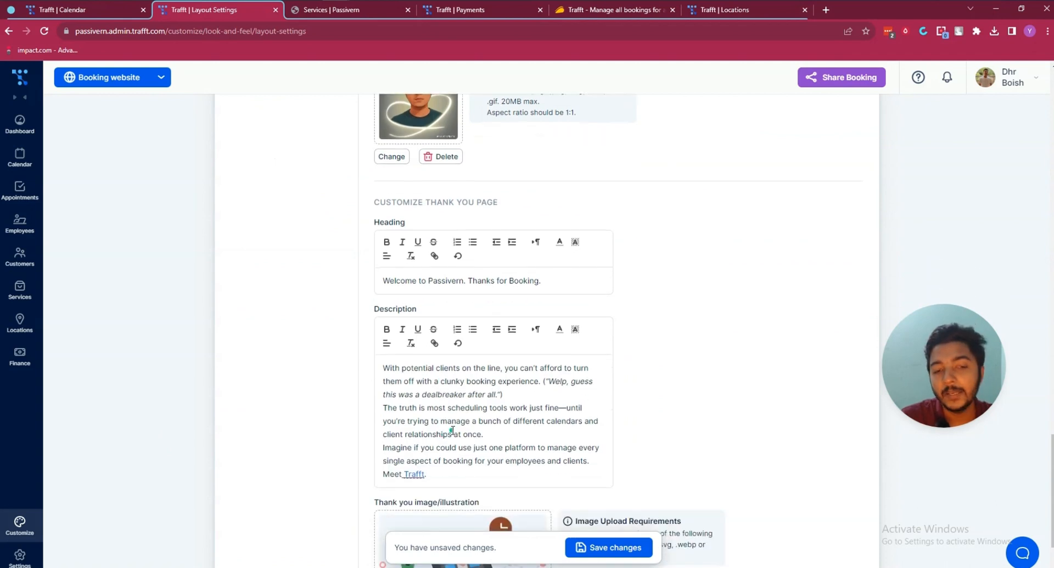
pyautogui.scroll(-2, 453, 431)
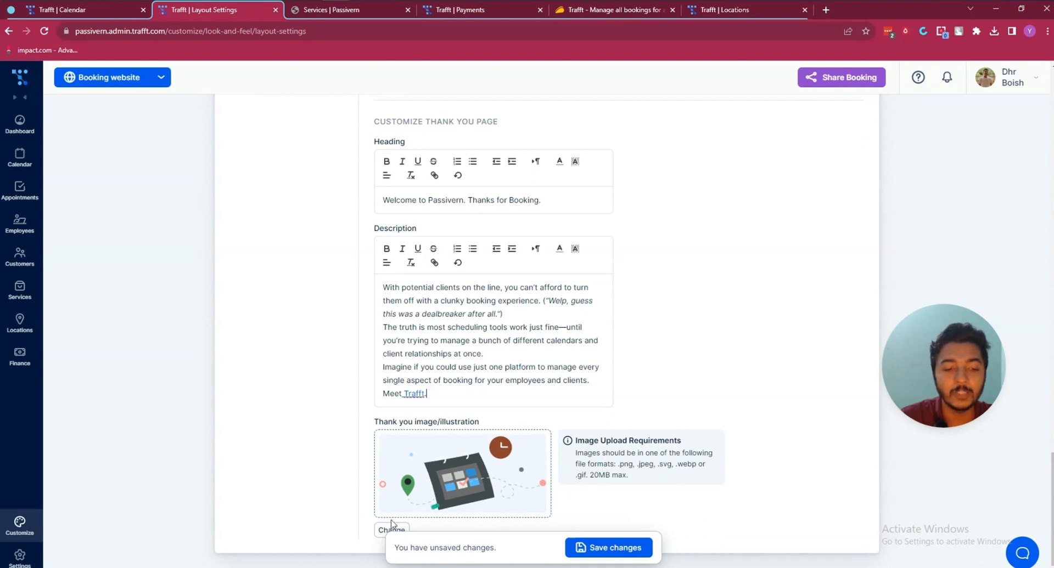
pyautogui.click(639, 553)
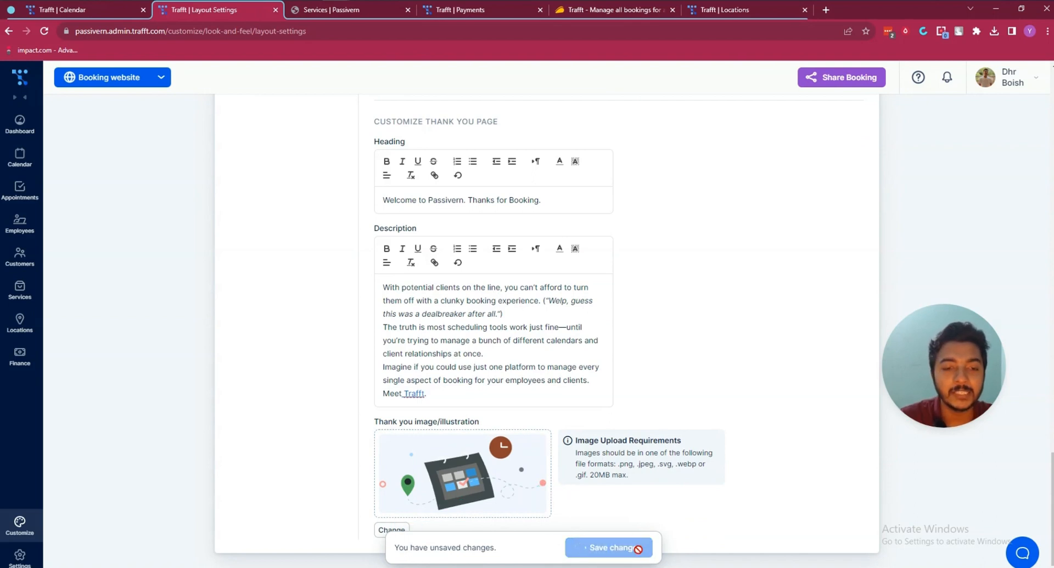
# - Reload the booking site and review its header, logo, service cards and footer with the saved layout settings
pyautogui.scroll(4, 618, 459)
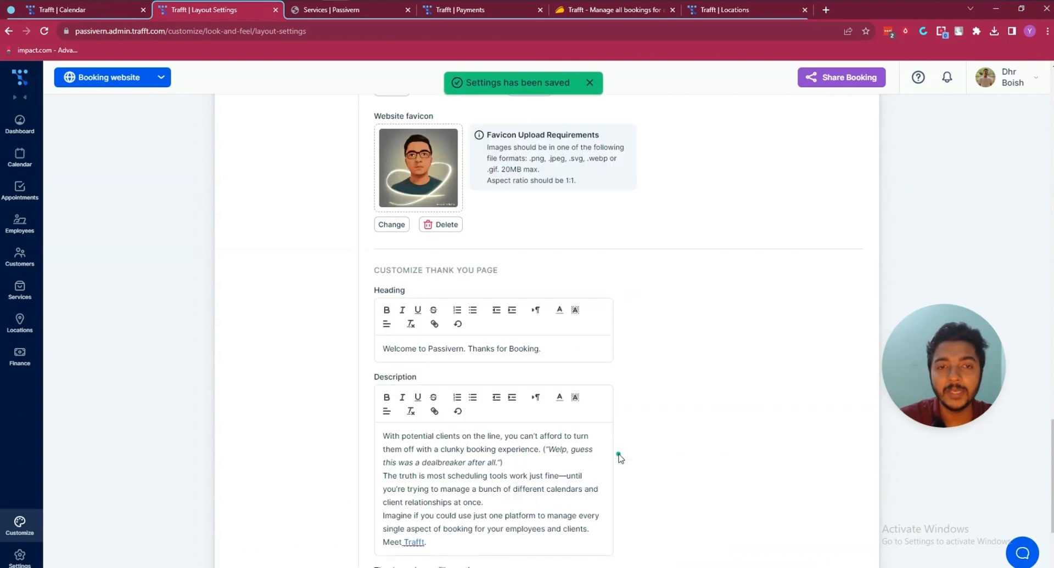
pyautogui.click(379, 11)
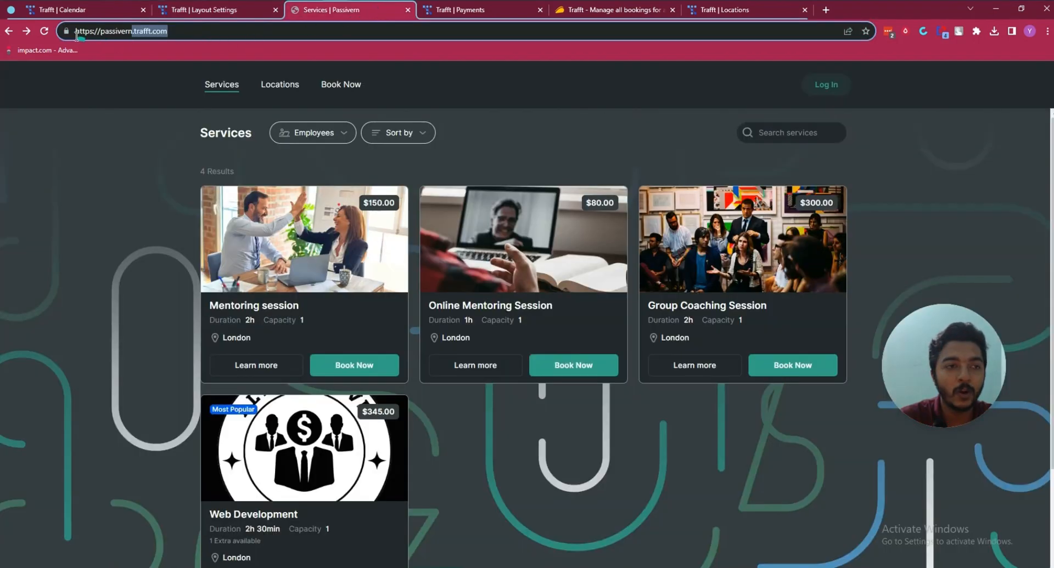
pyautogui.click(45, 33)
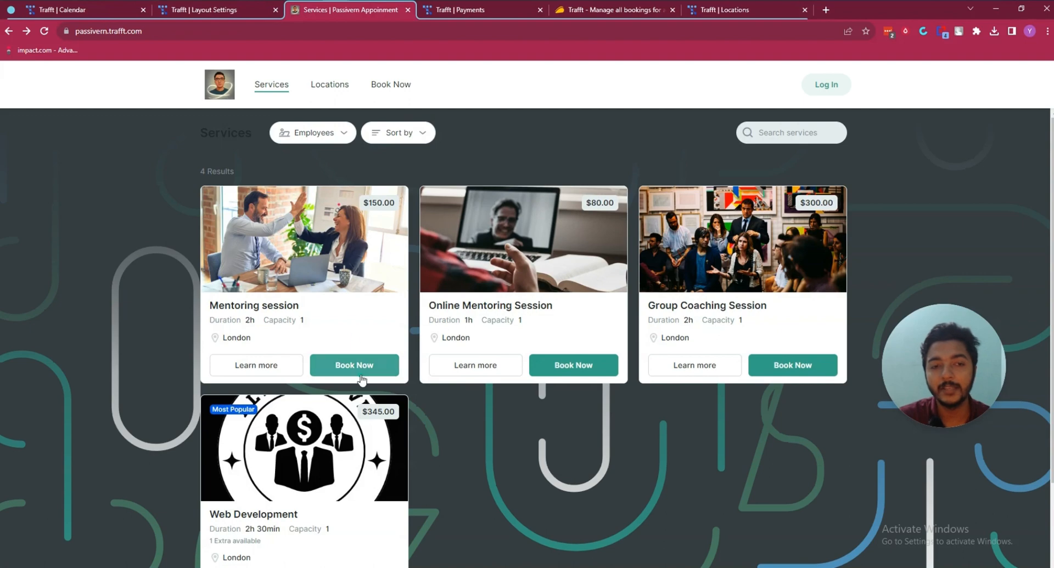
pyautogui.scroll(-2, 648, 362)
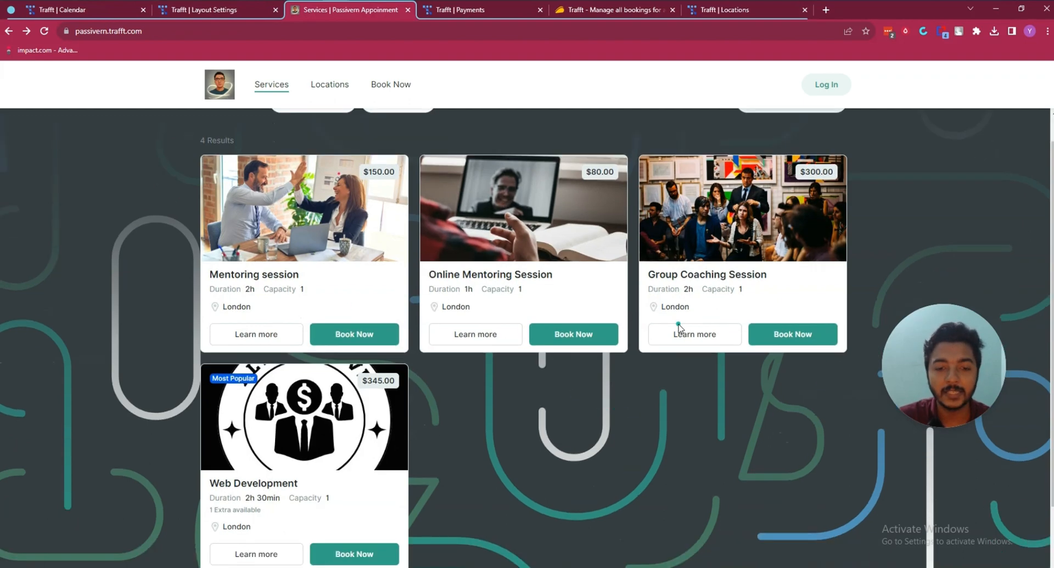
pyautogui.scroll(2, 671, 381)
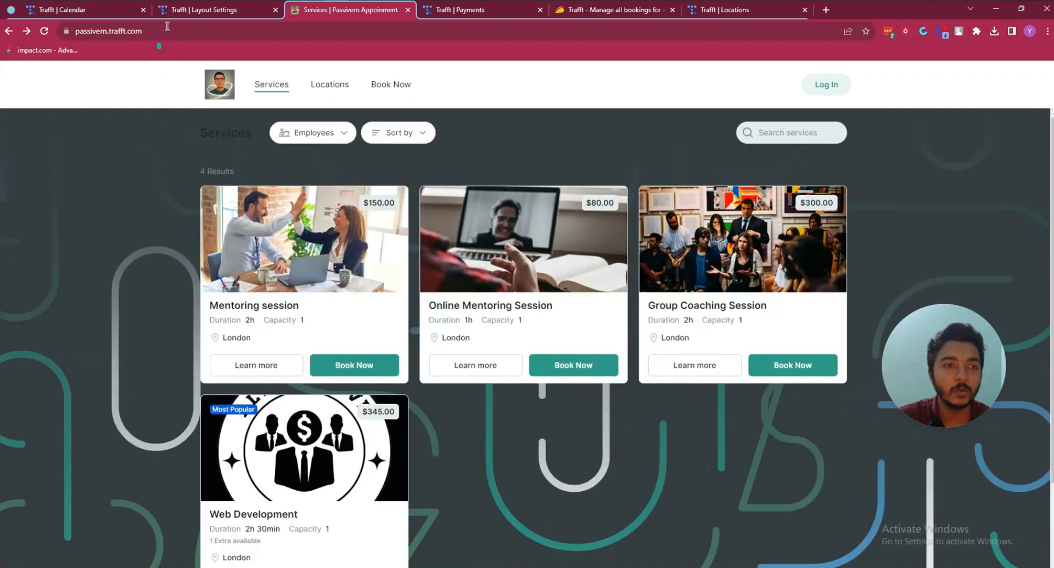
pyautogui.scroll(-2, 508, 437)
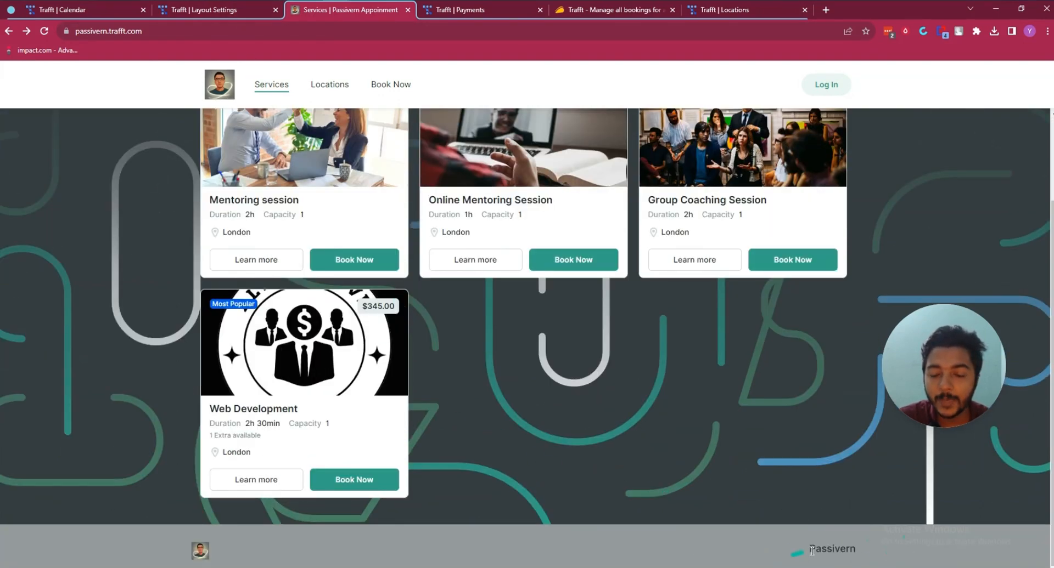
pyautogui.scroll(2, 419, 440)
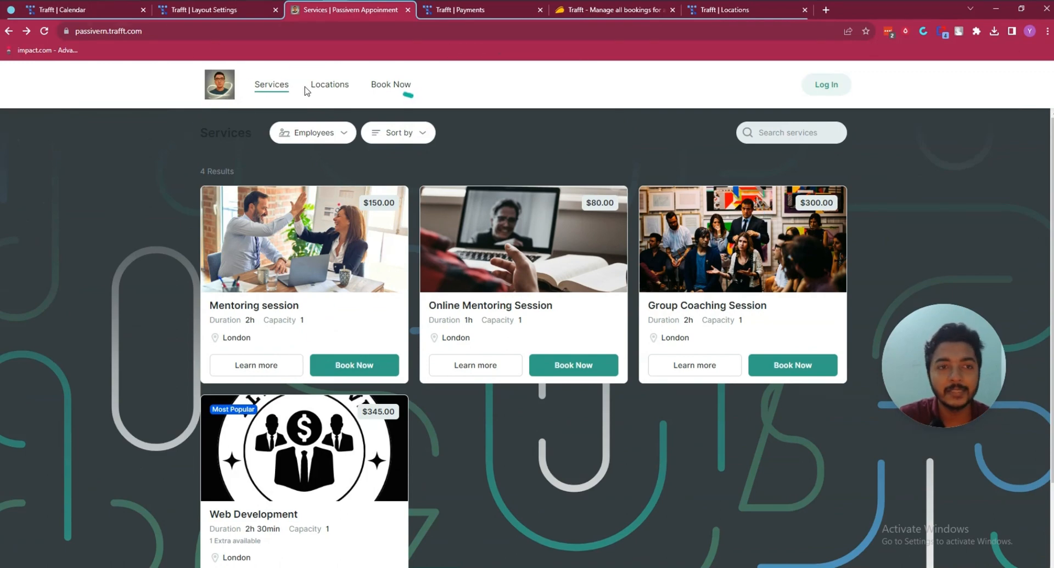
pyautogui.click(179, 12)
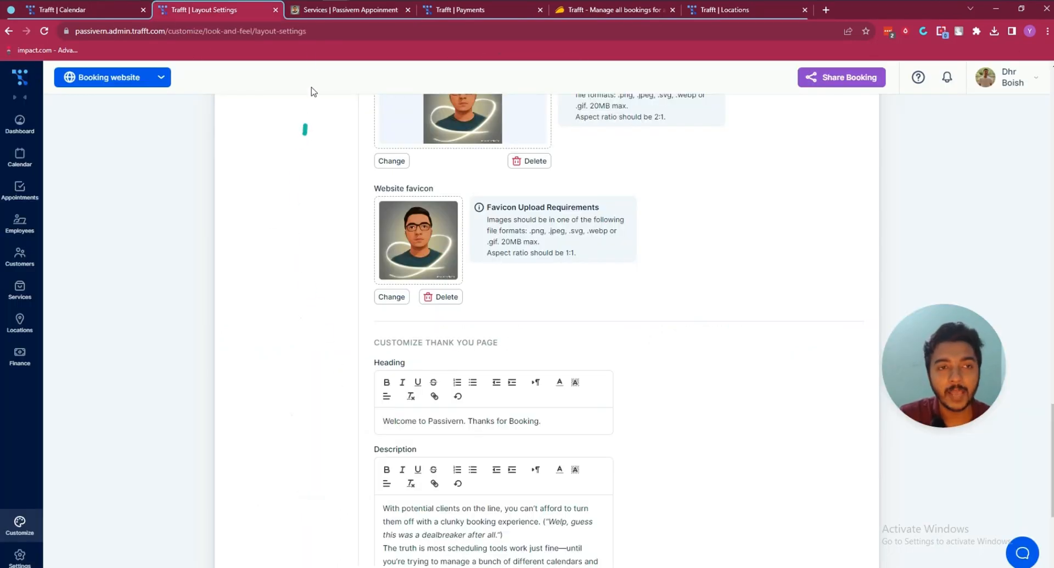
pyautogui.click(322, 11)
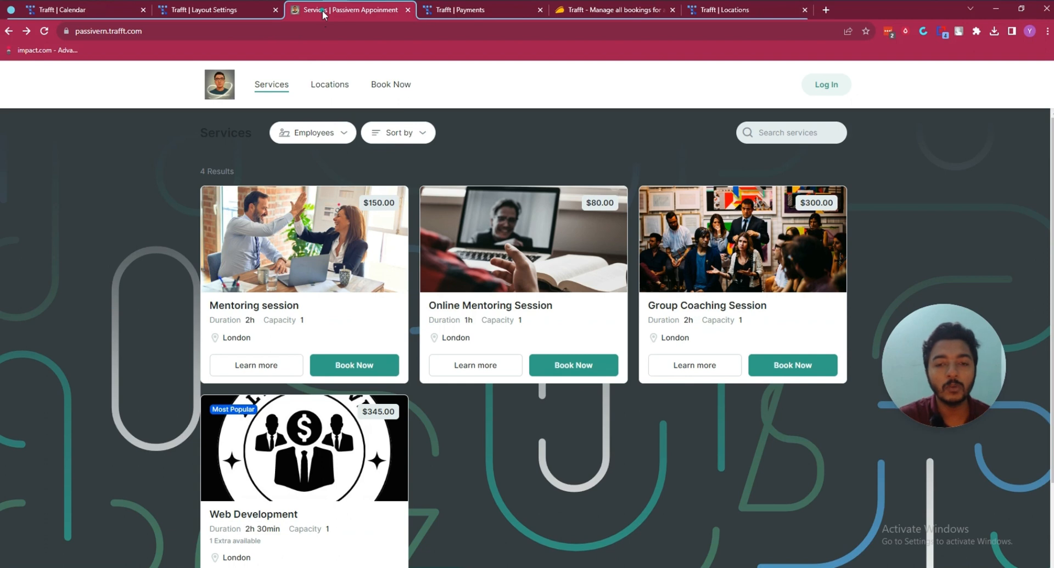
pyautogui.click(260, 11)
pyautogui.click(293, 11)
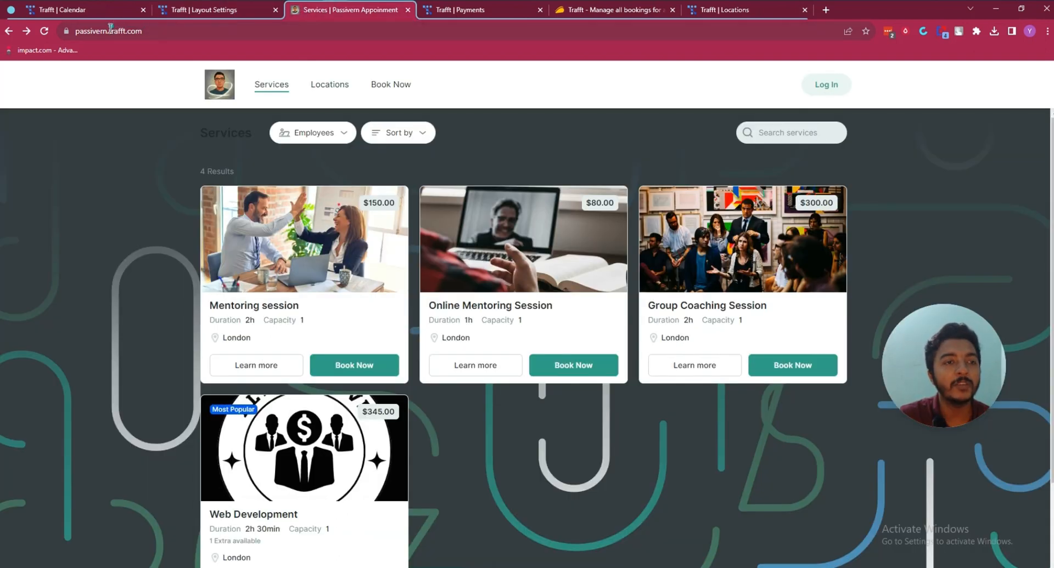
pyautogui.click(199, 10)
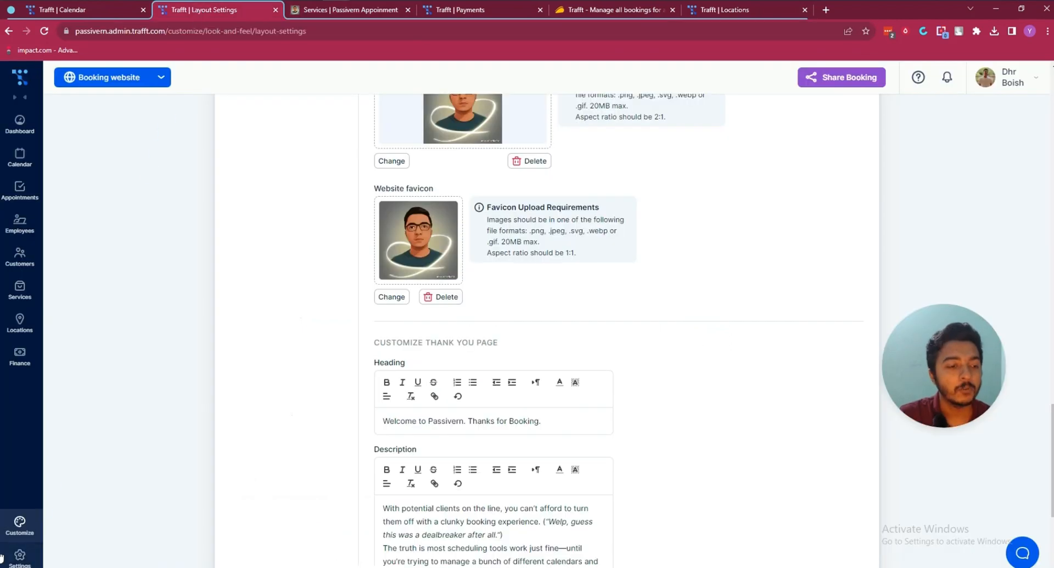
# - Open the Hero Section customization and set the hero section size to Small
pyautogui.scroll(7, 335, 450)
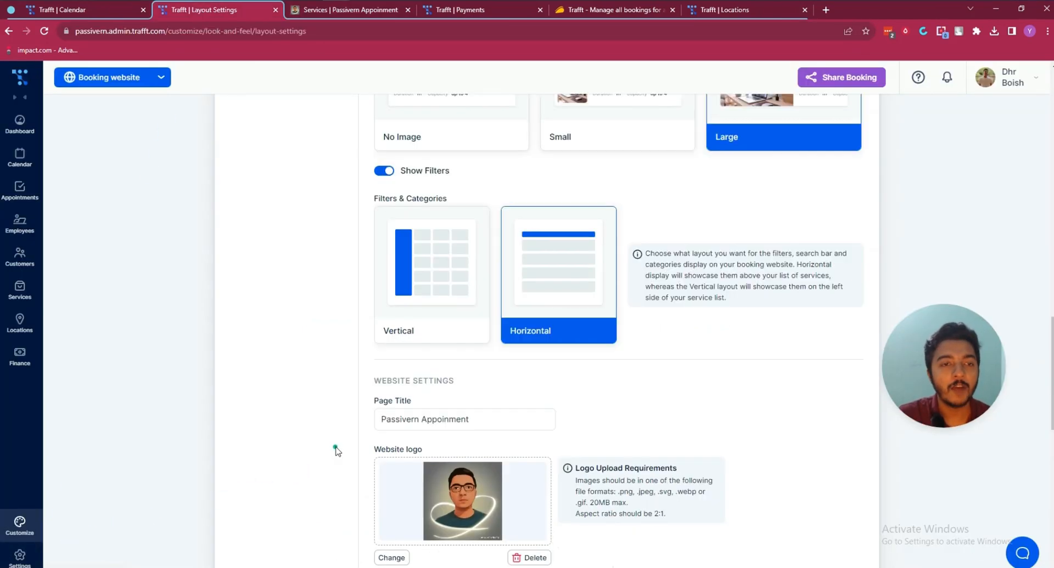
pyautogui.scroll(10, 336, 450)
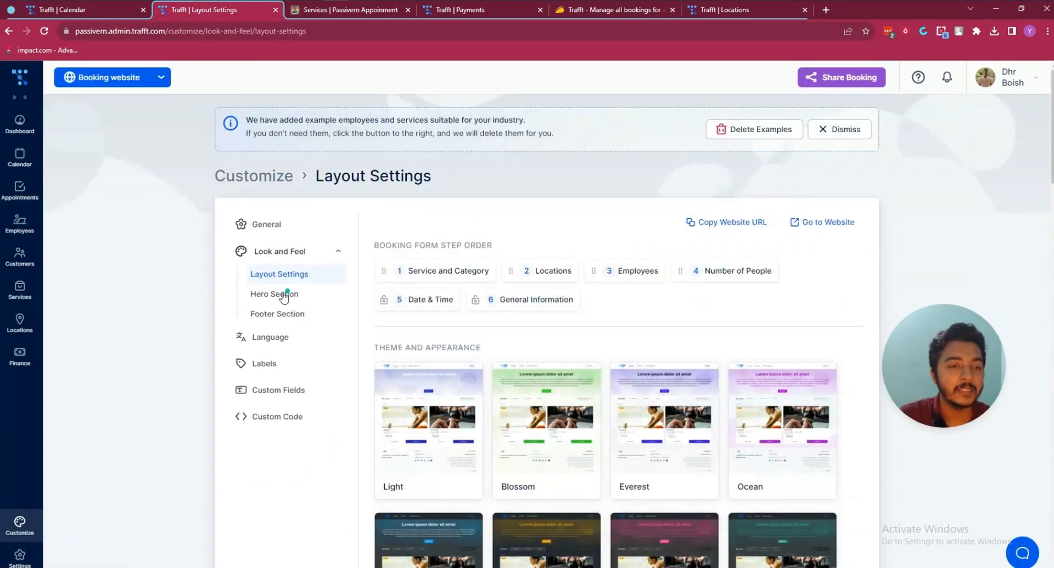
pyautogui.click(279, 295)
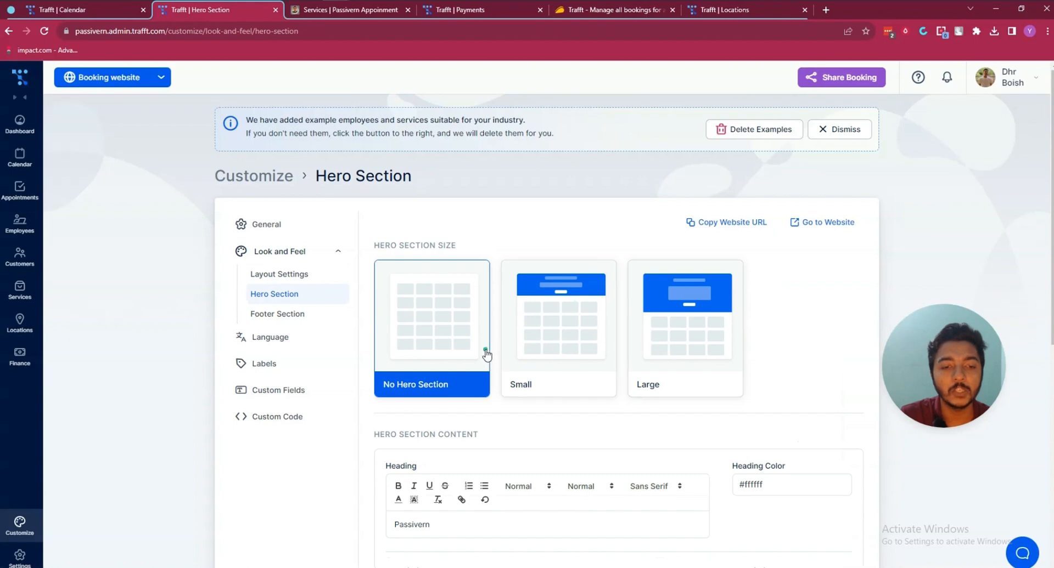
pyautogui.click(608, 356)
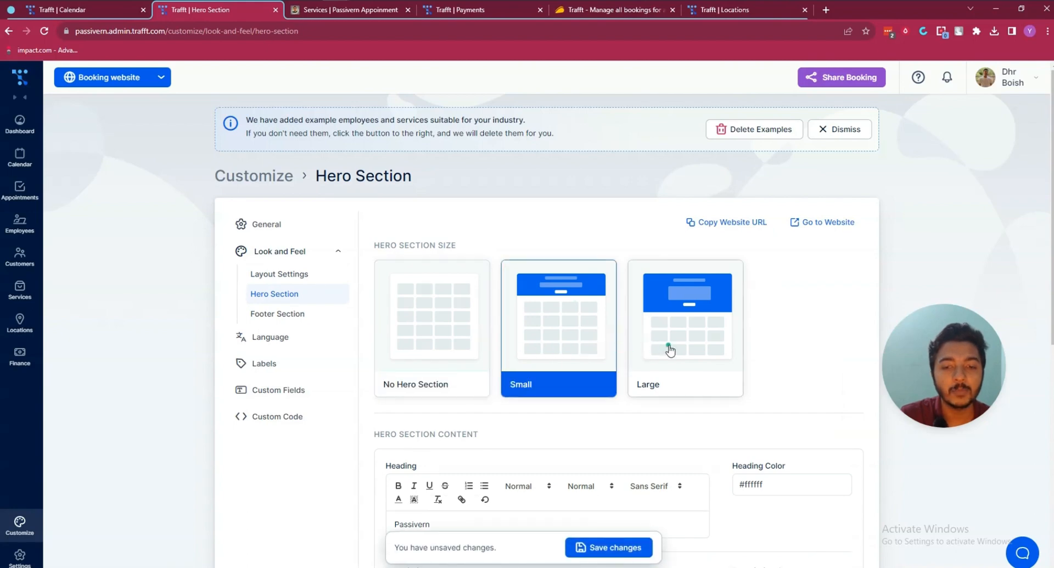
pyautogui.click(668, 350)
pyautogui.click(592, 350)
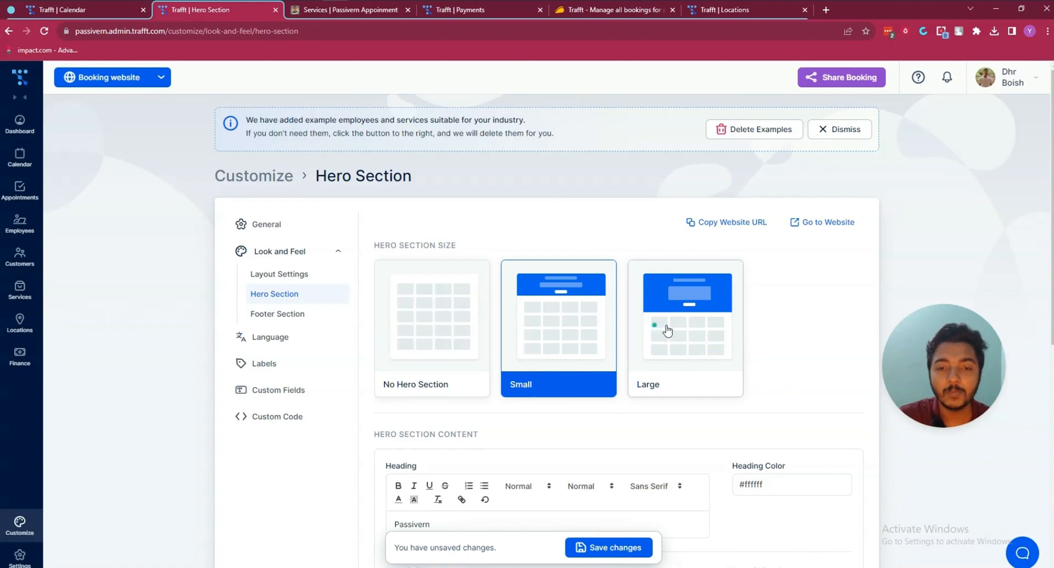
# - Go through the hero heading and description, and upload the aerial photo of a winding forest road as the hero section background
pyautogui.scroll(-2, 689, 336)
pyautogui.click(426, 258)
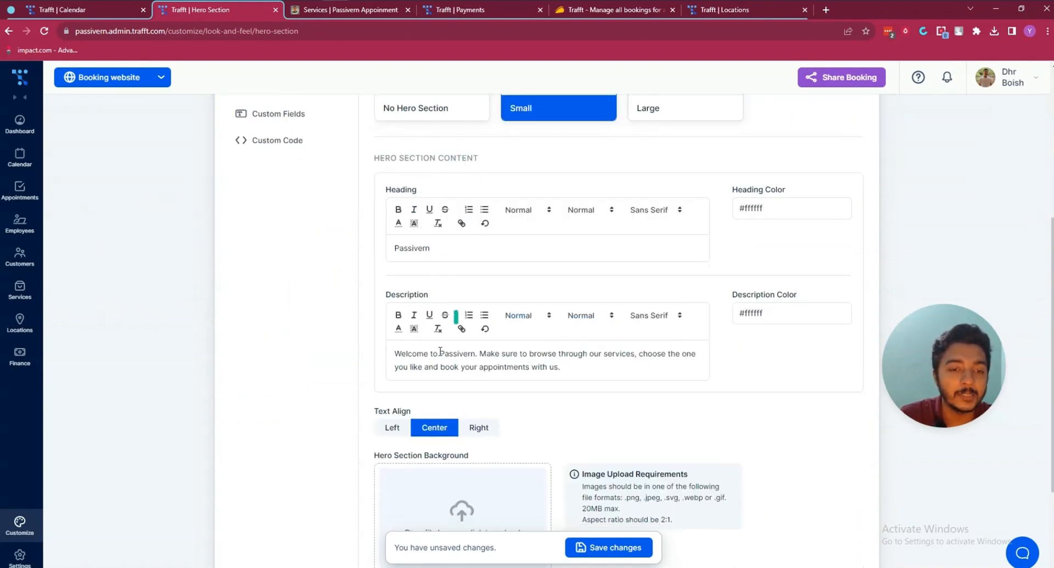
pyautogui.moveTo(400, 354); pyautogui.dragTo(561, 367)
pyautogui.scroll(-2, 549, 357)
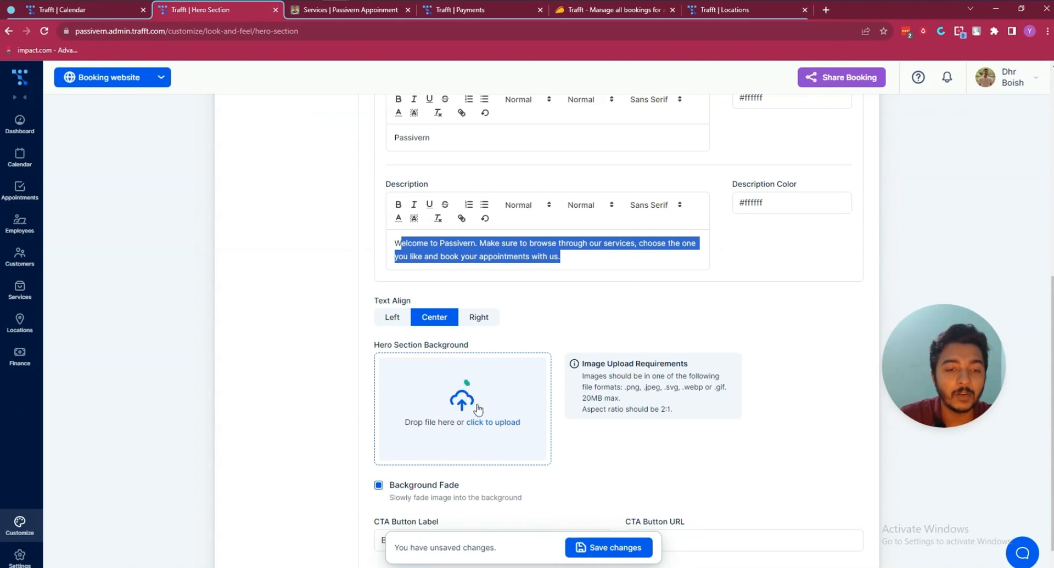
pyautogui.click(500, 431)
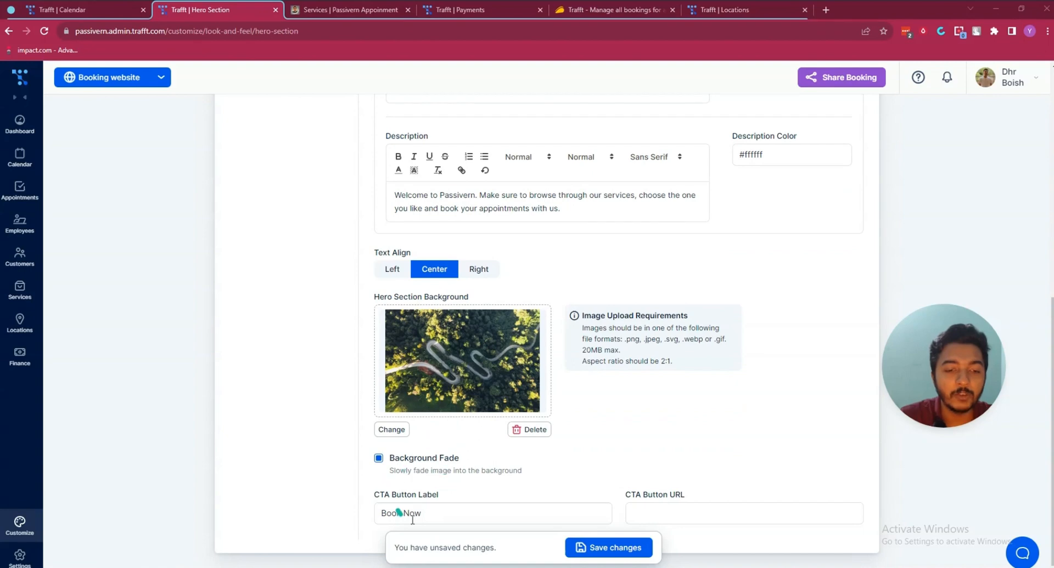
pyautogui.moveTo(449, 515); pyautogui.dragTo(377, 515)
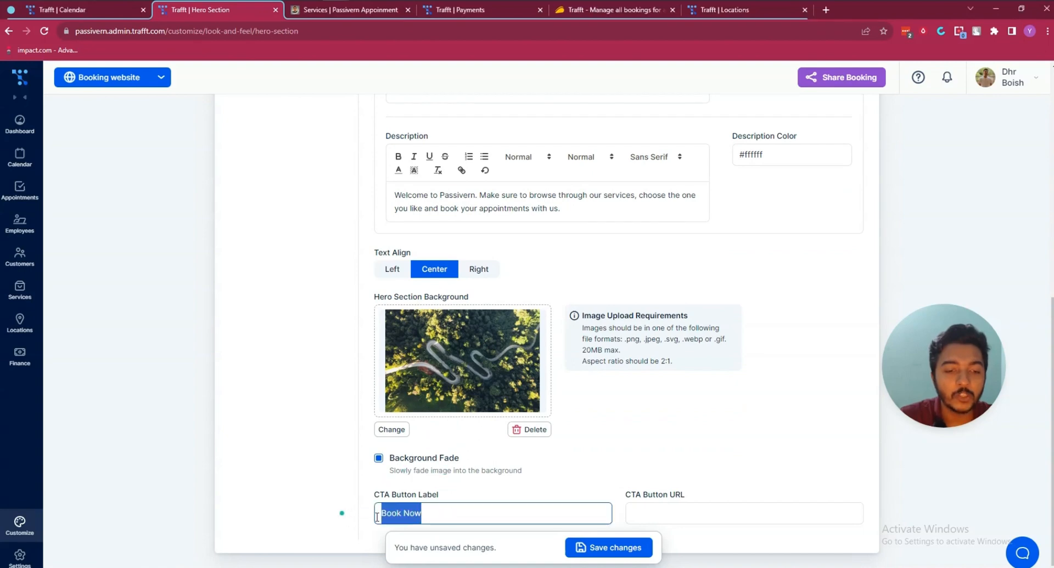
pyautogui.click(667, 514)
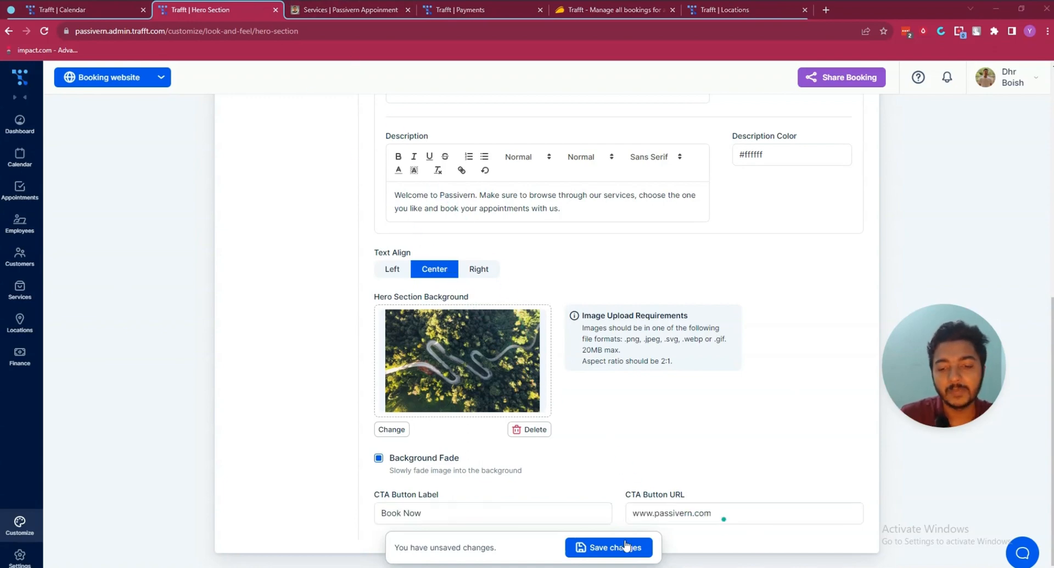
pyautogui.click(609, 547)
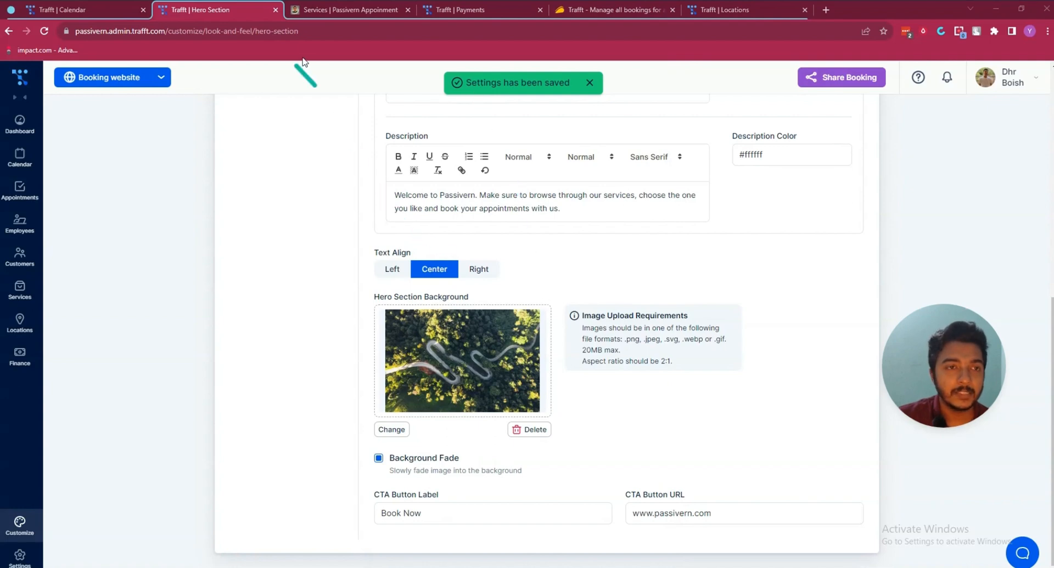
# - Reload the booking site, review the hero section and test its Book Now link, closing the page it opens
pyautogui.click(318, 10)
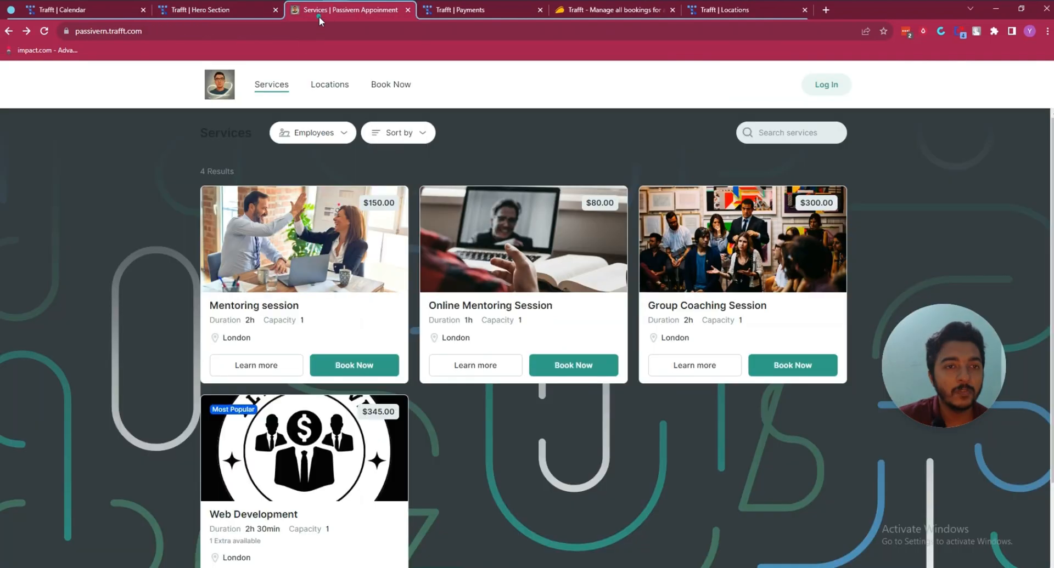
pyautogui.click(43, 34)
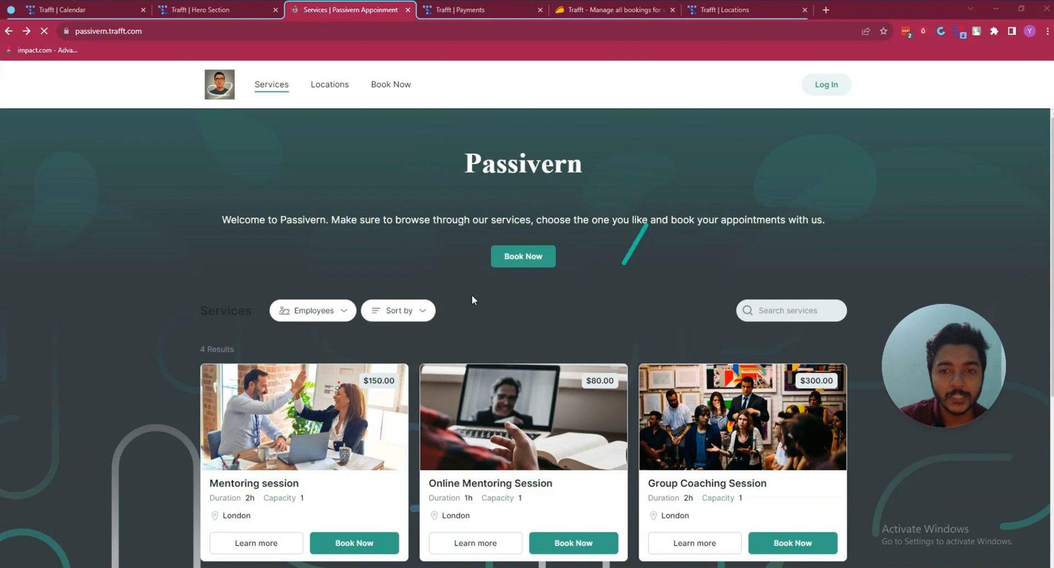
pyautogui.scroll(-5, 678, 173)
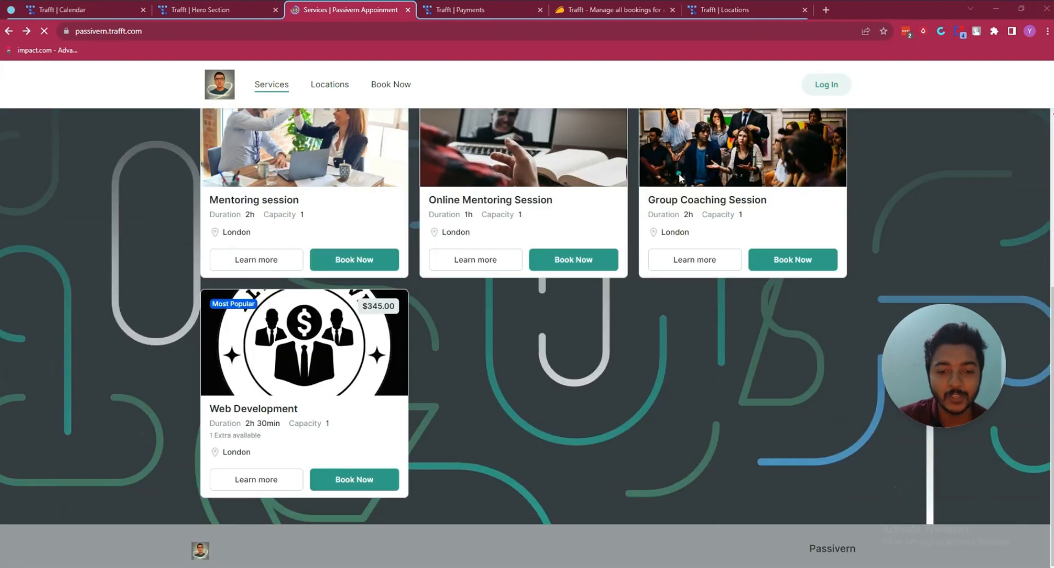
pyautogui.scroll(5, 679, 173)
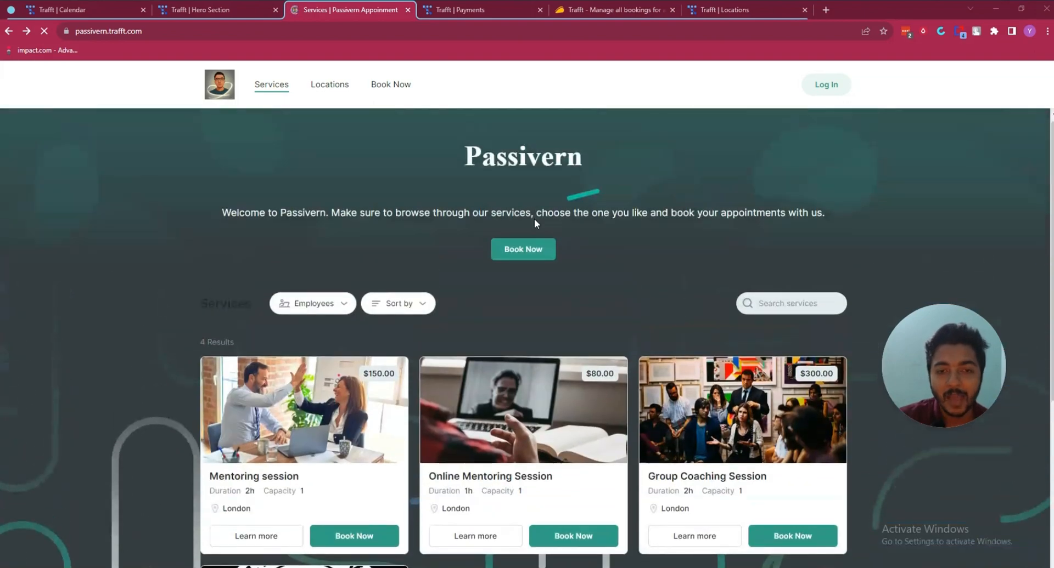
pyautogui.click(528, 249)
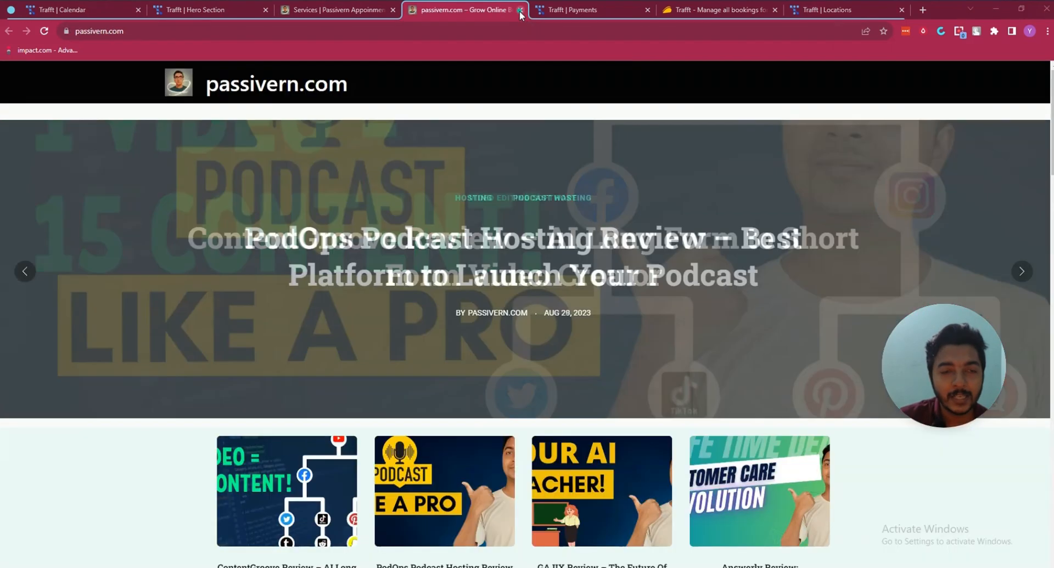
pyautogui.click(519, 10)
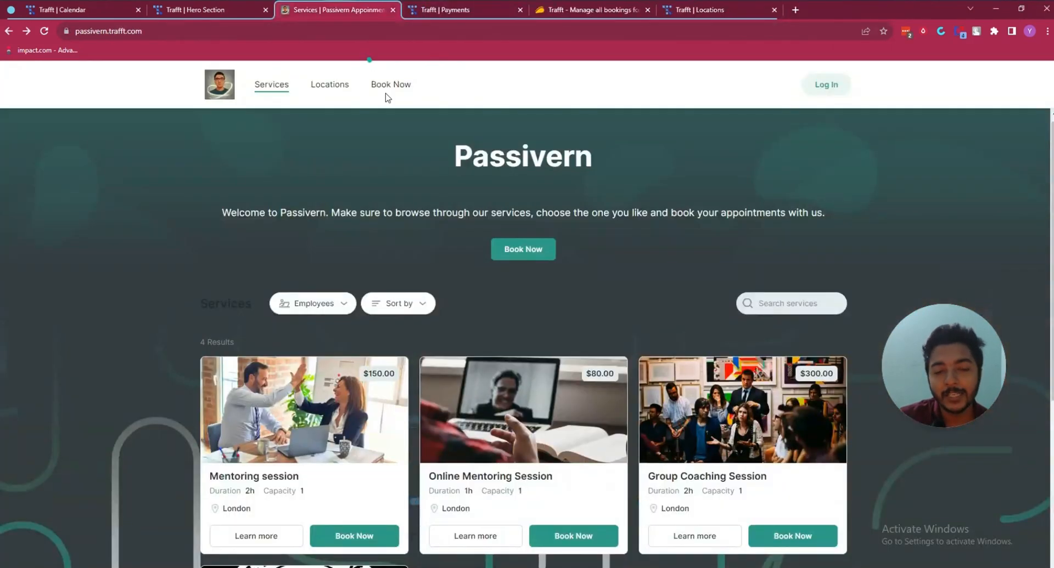
# - Return to the admin site and review the Footer Section's column layout, company info, logo, slogan and custom text settings
pyautogui.click(180, 8)
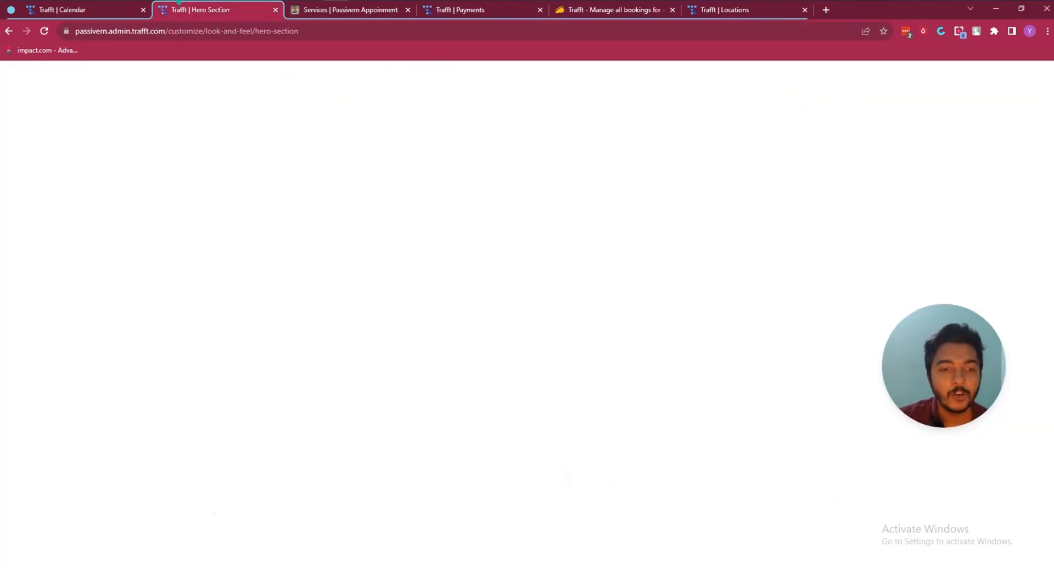
pyautogui.scroll(8, 164, 198)
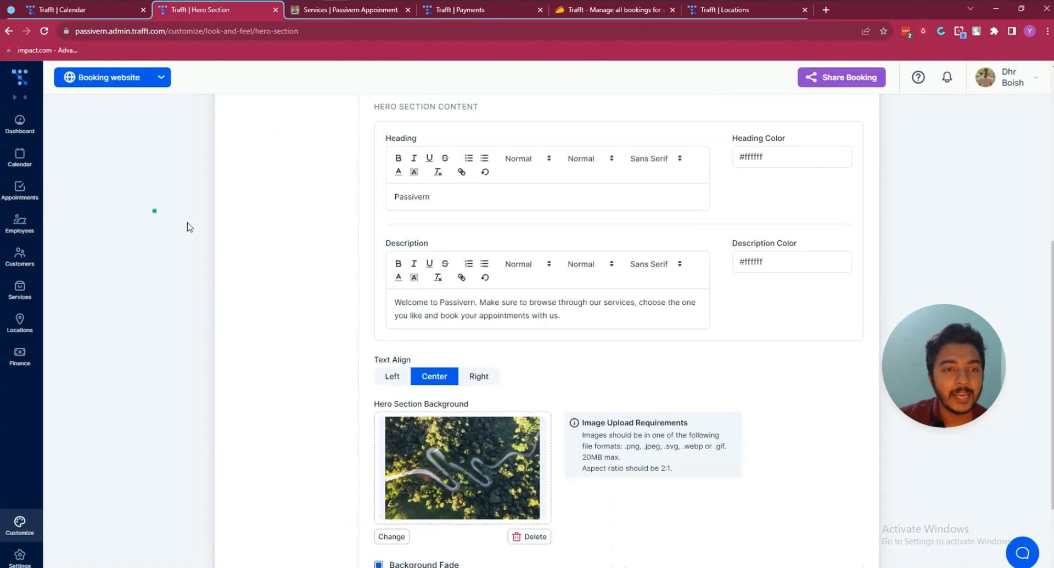
pyautogui.click(278, 315)
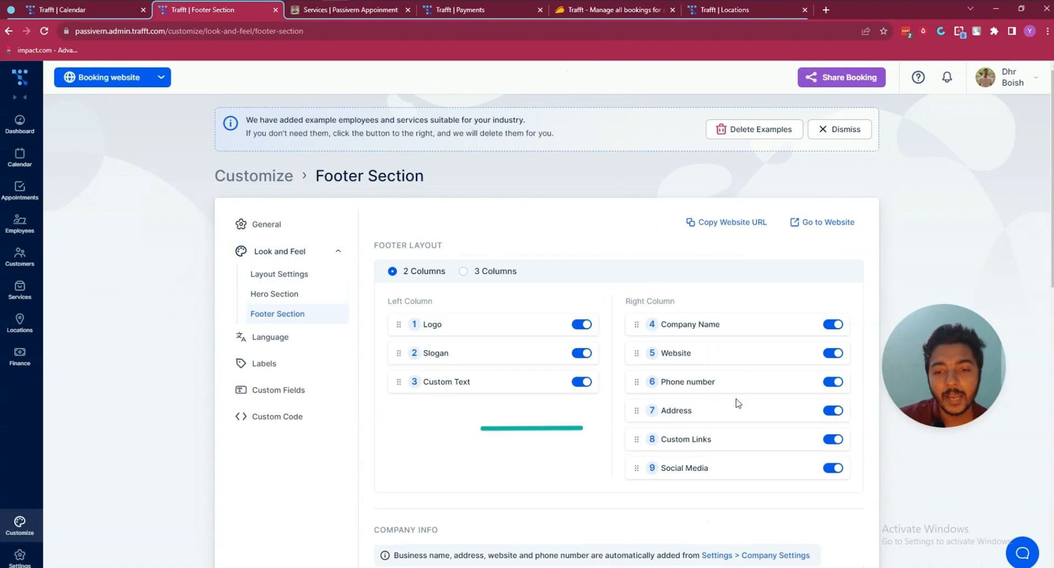
pyautogui.scroll(-2, 741, 398)
pyautogui.scroll(-5, 743, 399)
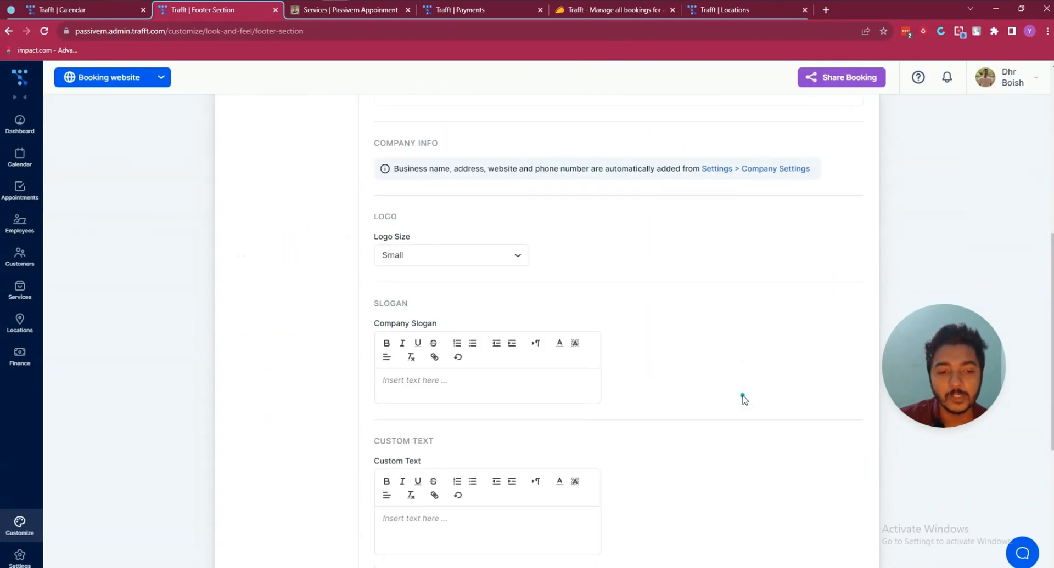
pyautogui.scroll(5, 743, 398)
pyautogui.scroll(2, 743, 399)
# - Review the default Language setting and the editable Labels for the booking website
pyautogui.click(264, 338)
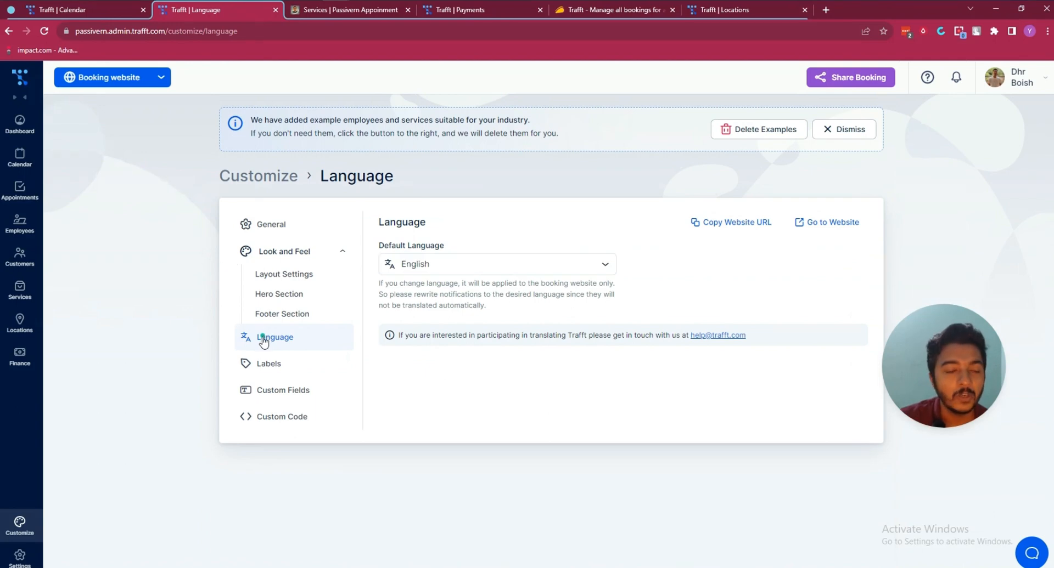
pyautogui.click(268, 365)
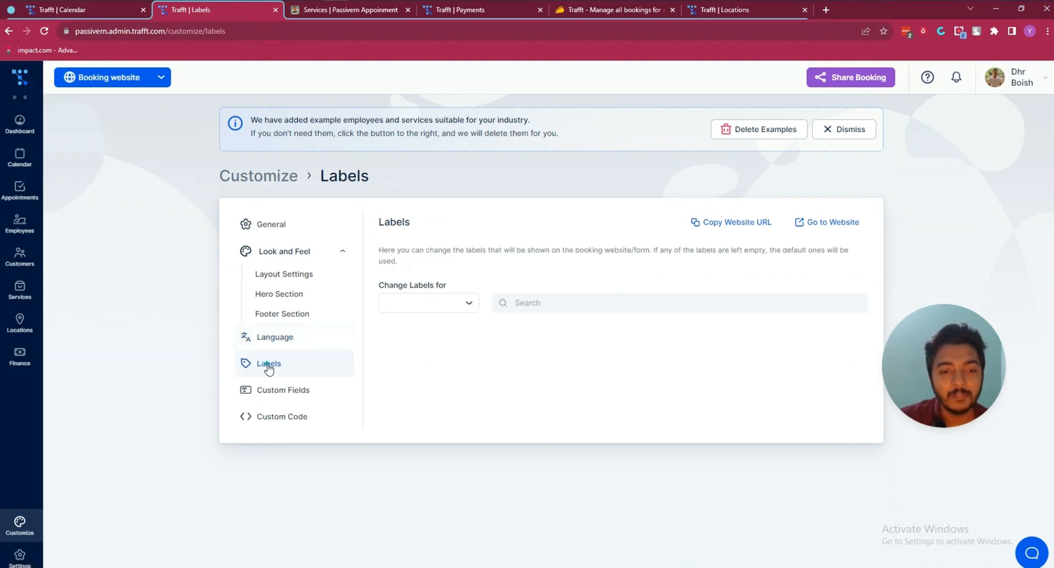
pyautogui.scroll(-2, 443, 359)
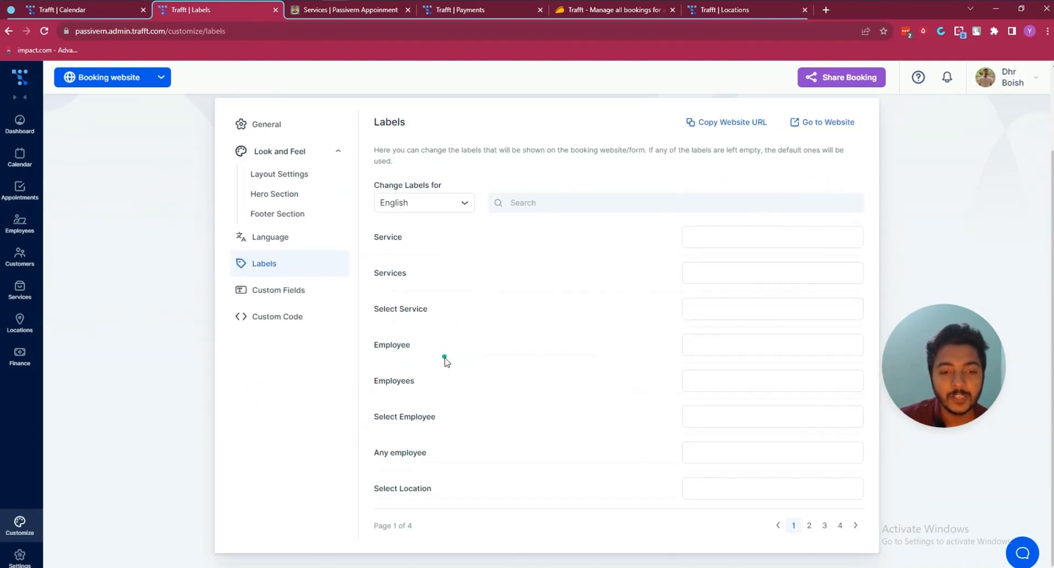
pyautogui.scroll(2, 444, 359)
# - Open the Custom Fields settings and examine the field types available for adding
pyautogui.click(263, 393)
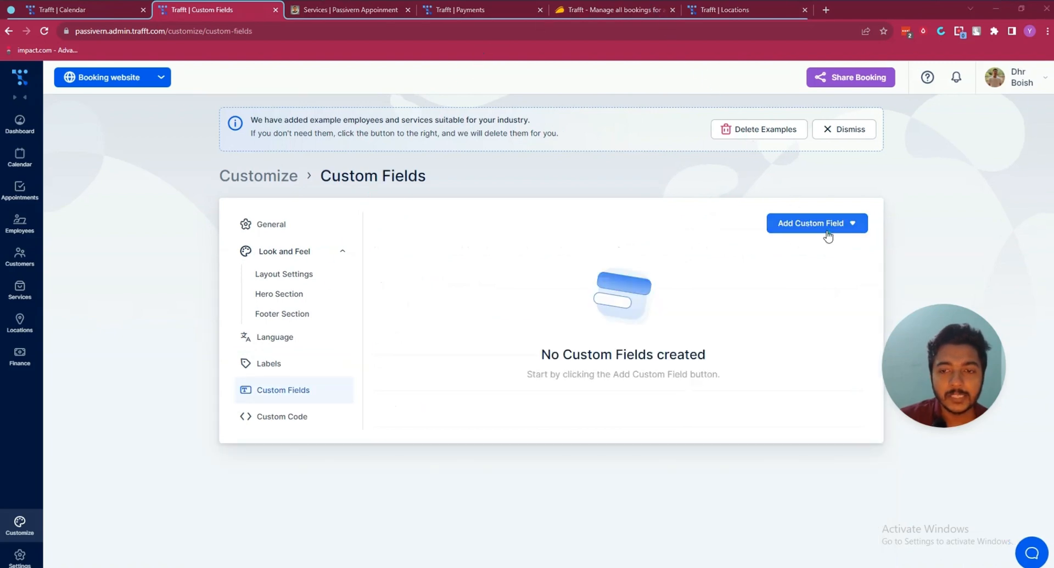
pyautogui.click(826, 233)
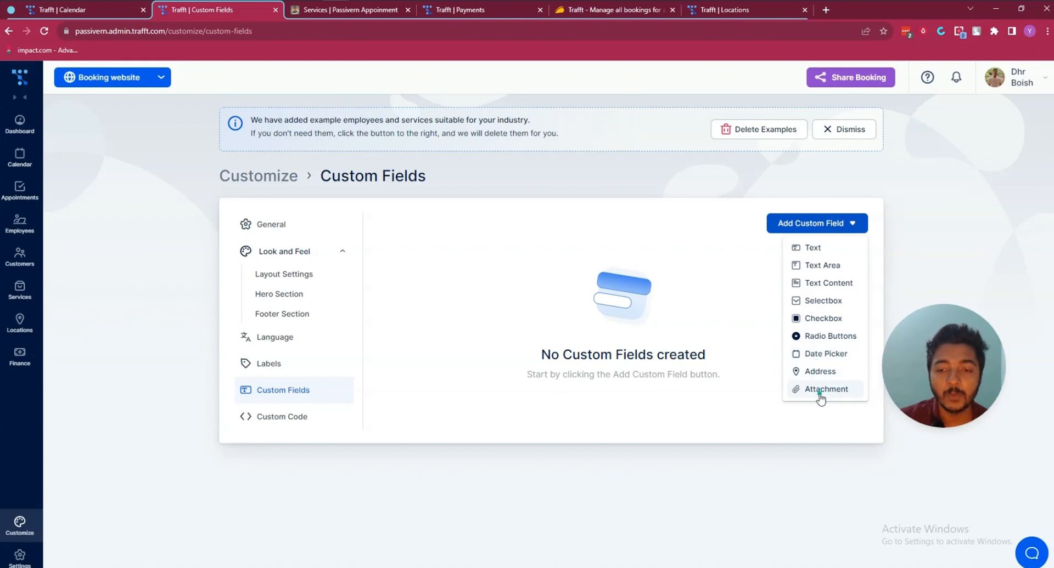
pyautogui.click(612, 376)
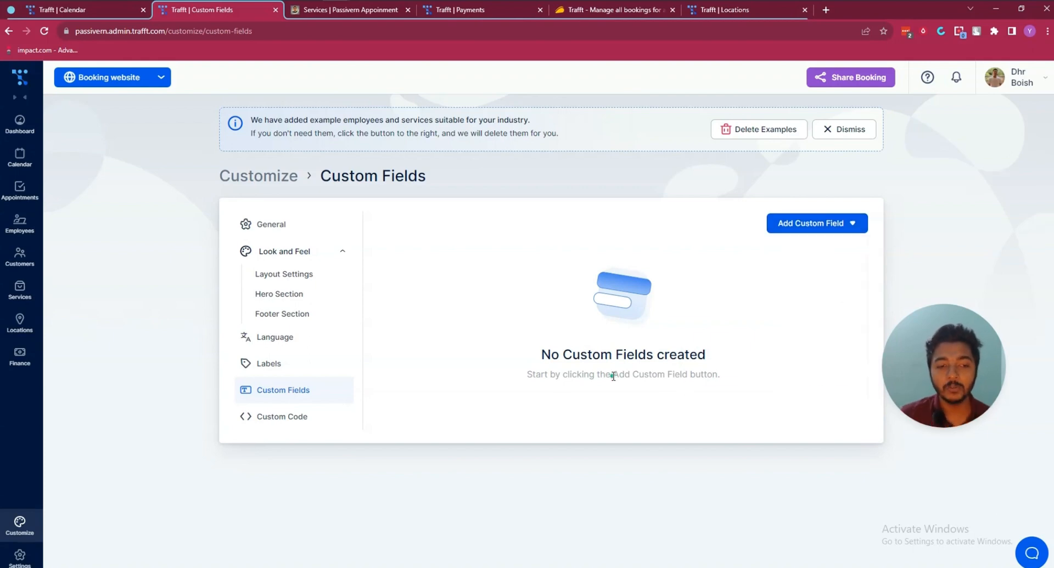
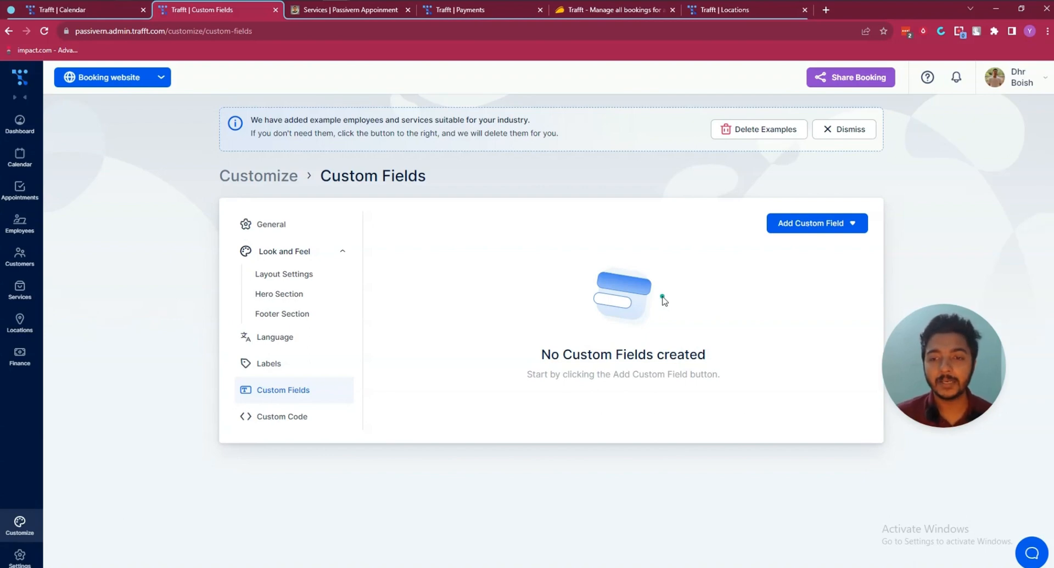
# - Add a required Address custom field labelled 'Address' for all services and save the custom fields
pyautogui.click(814, 228)
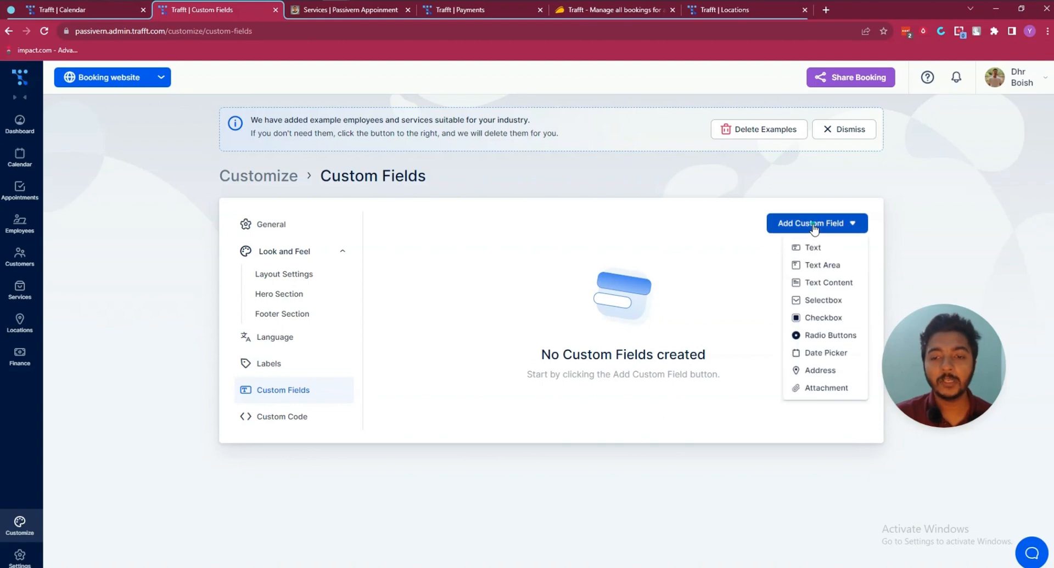
pyautogui.click(820, 372)
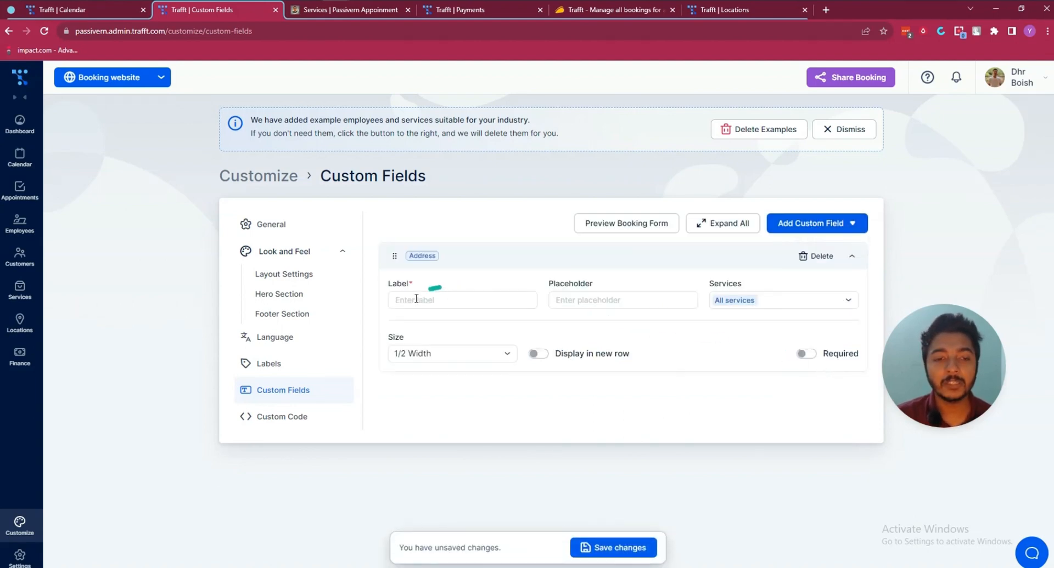
pyautogui.click(810, 355)
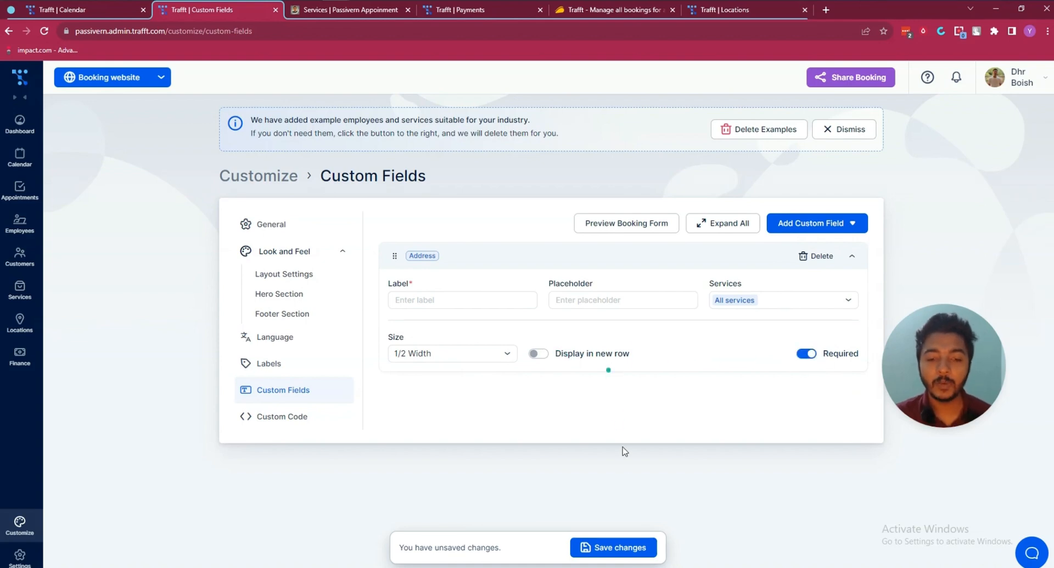
pyautogui.click(604, 547)
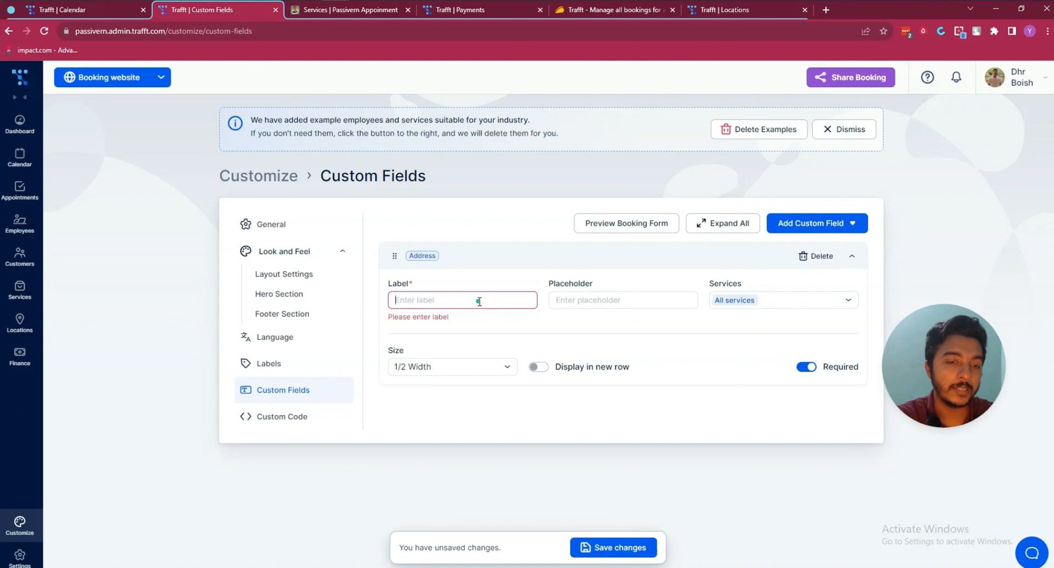
pyautogui.write('A')
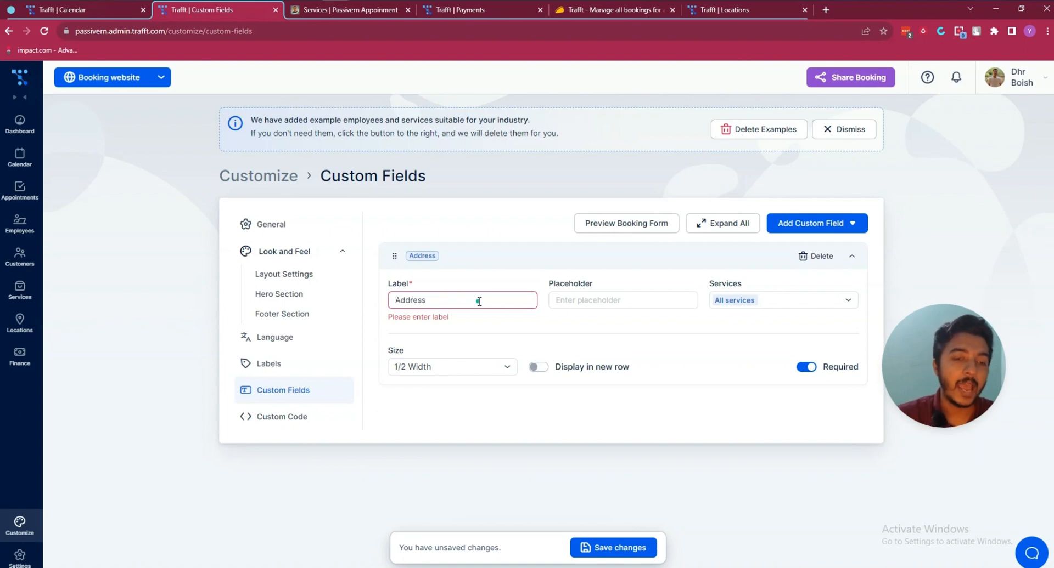
pyautogui.write('ddress')
pyautogui.click(606, 550)
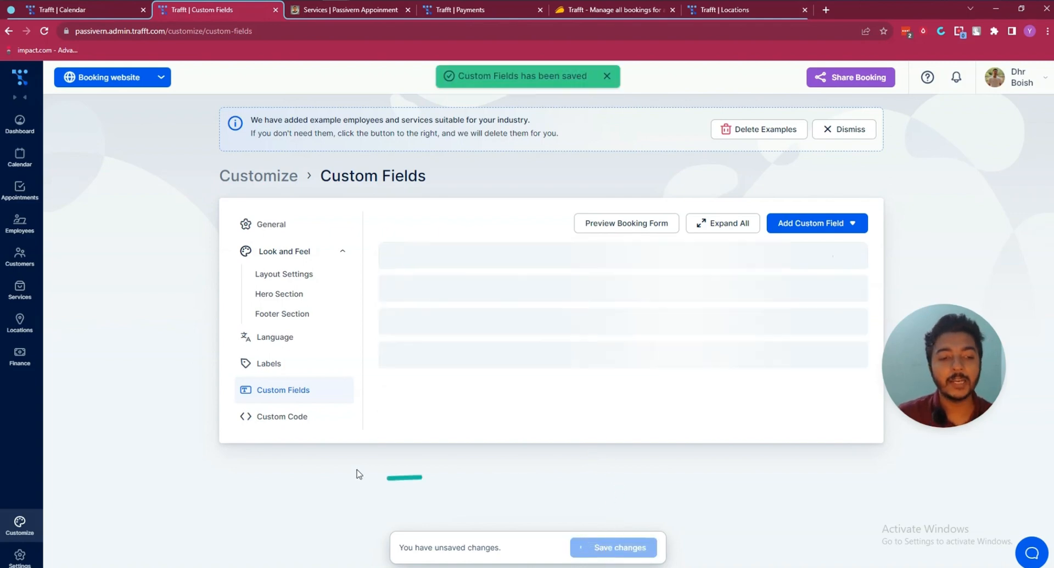
# - Open the Custom Code settings to examine the Custom CSS and Custom JS areas
pyautogui.click(291, 419)
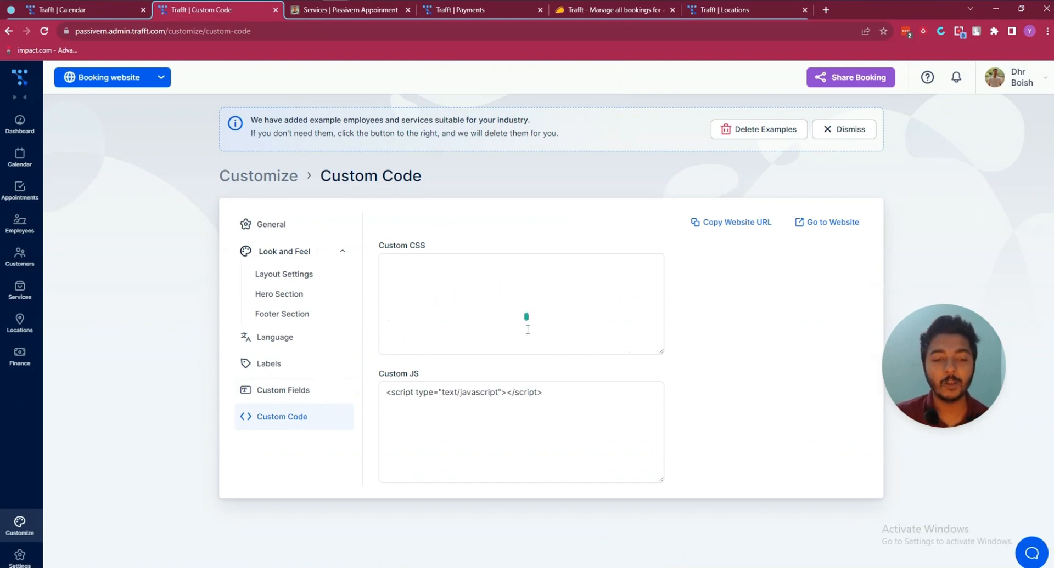
# - Inspect the Custom CSS and Custom JS boxes alongside the public booking website they apply to
pyautogui.click(559, 310)
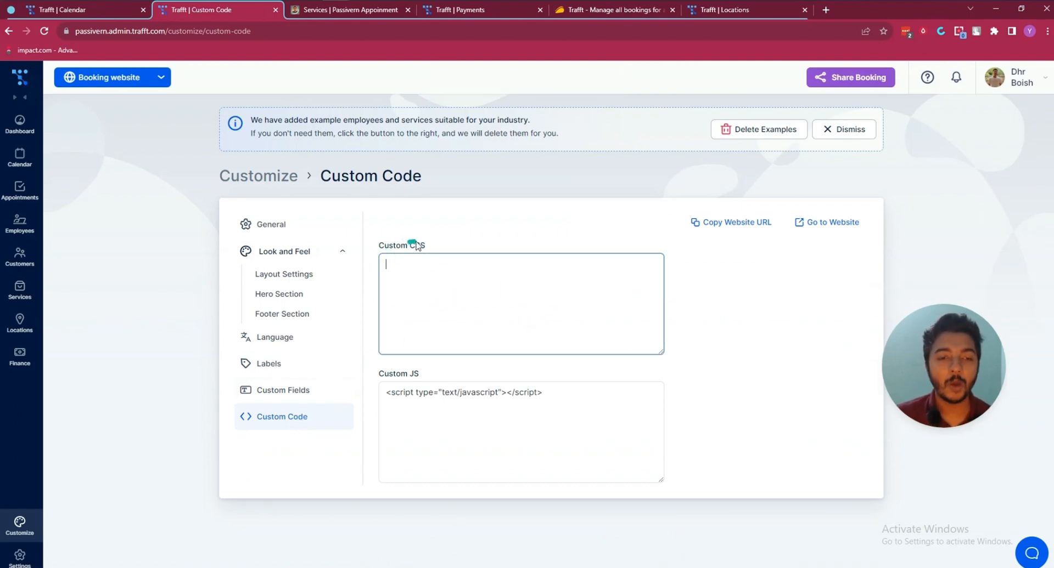
pyautogui.click(563, 395)
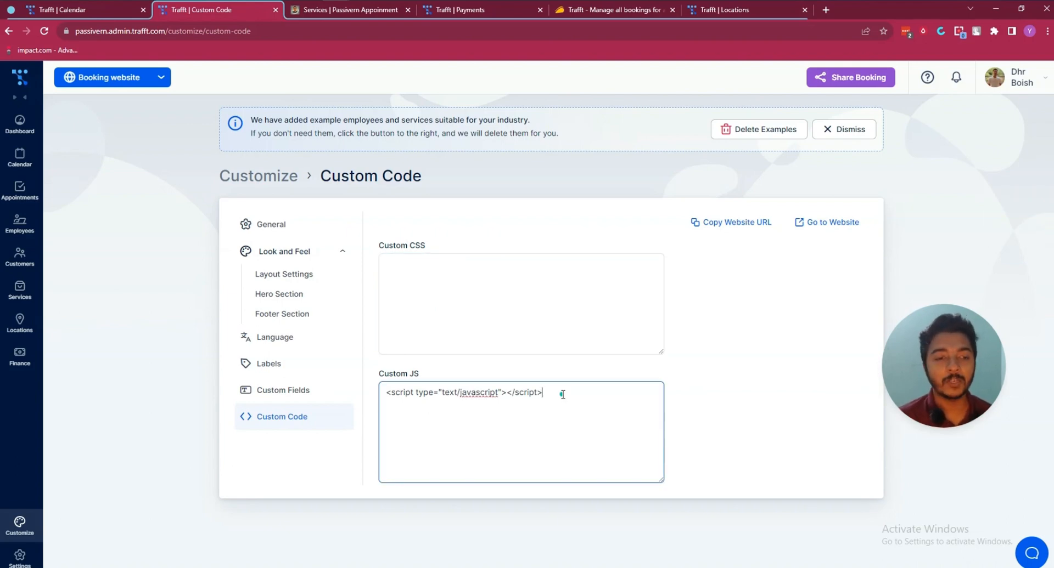
pyautogui.click(347, 5)
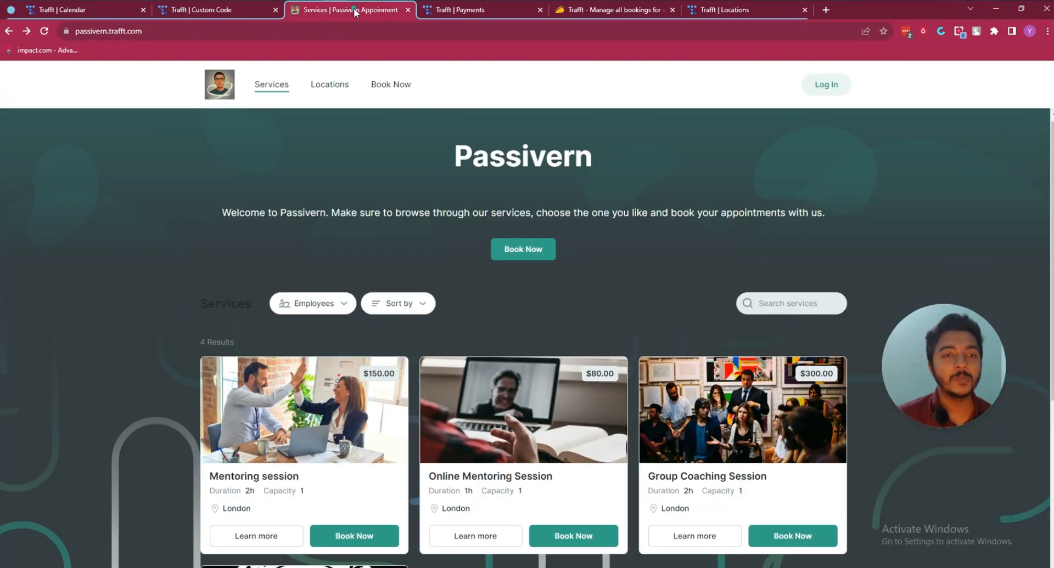
pyautogui.click(254, 13)
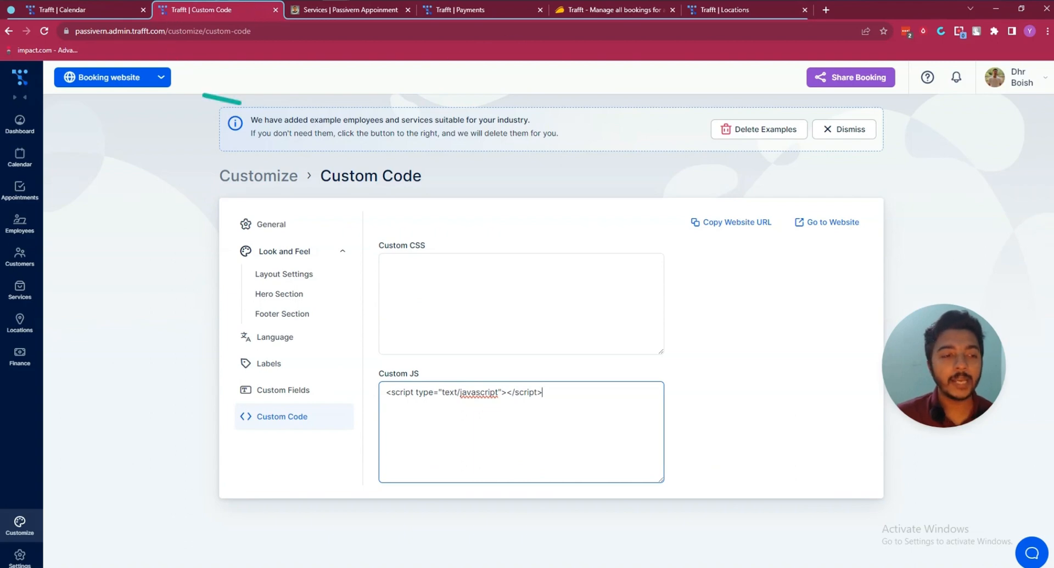
# - Open the General settings and review the appointment settings and global settings
pyautogui.click(20, 561)
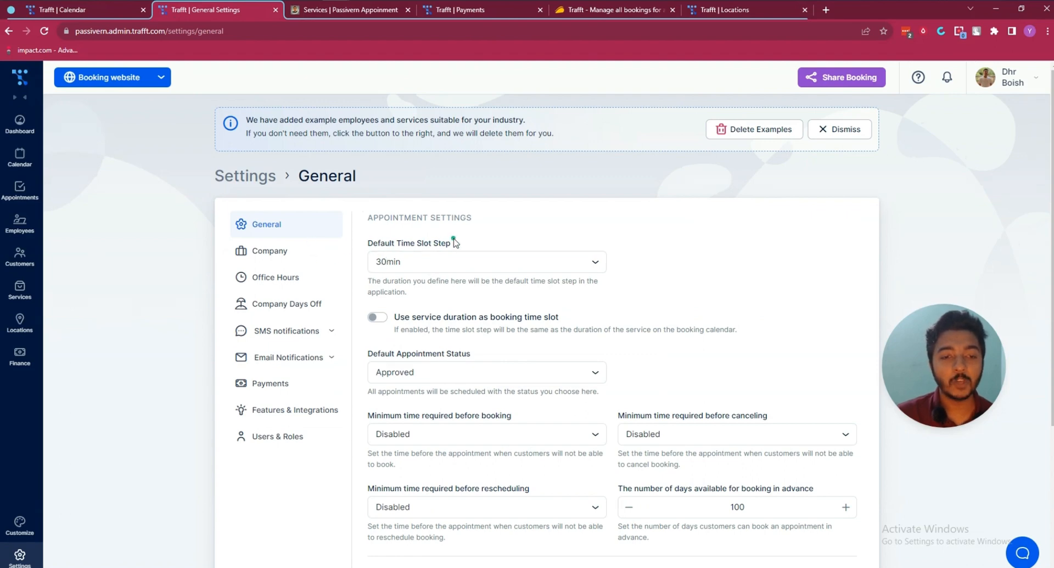
pyautogui.scroll(-1, 454, 241)
pyautogui.scroll(-2, 454, 242)
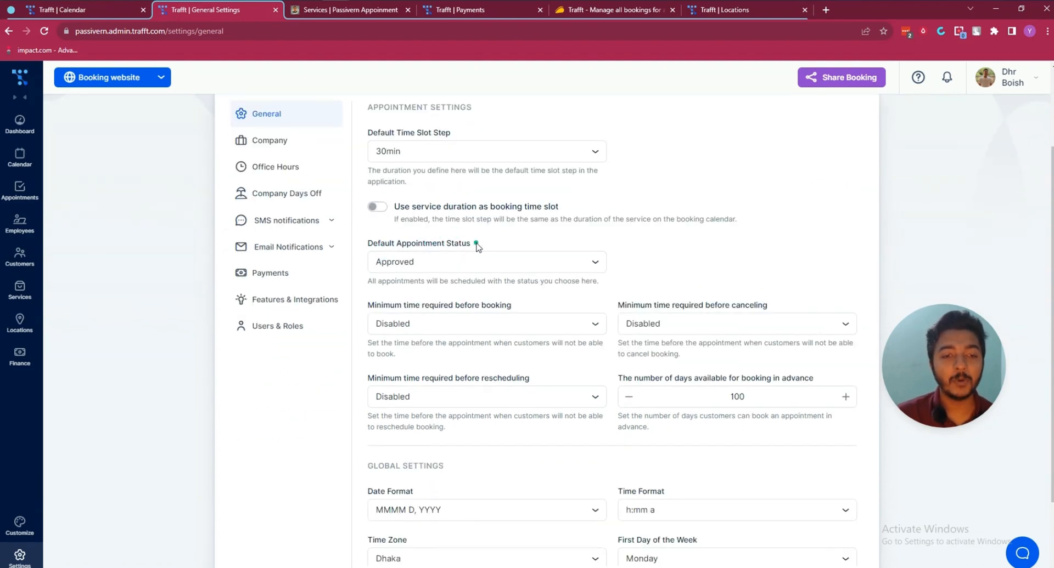
pyautogui.scroll(-2, 406, 324)
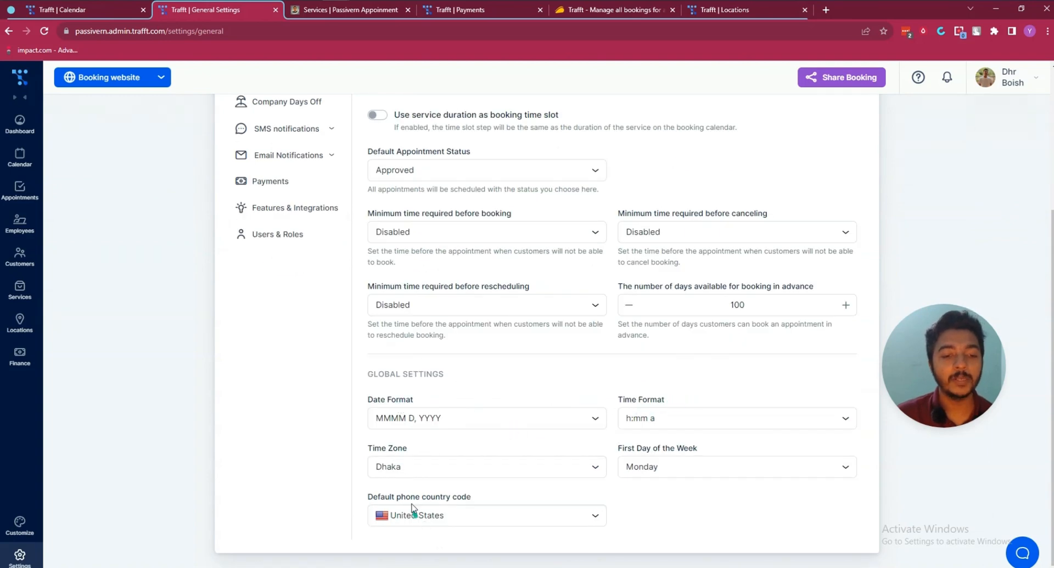
pyautogui.scroll(4, 392, 457)
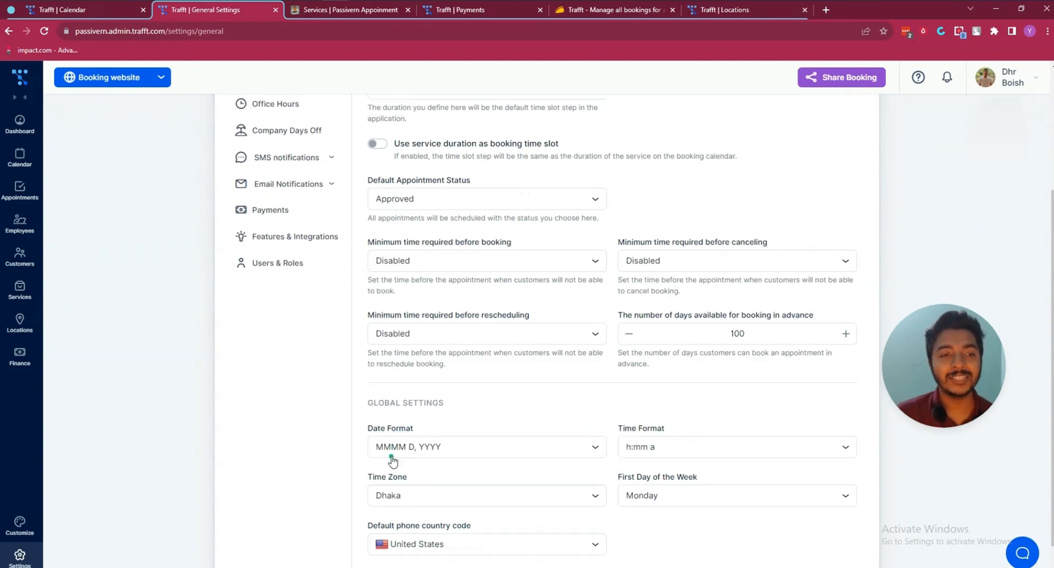
# - Review the Company details and the weekday schedule in the Office Hours settings
pyautogui.click(287, 258)
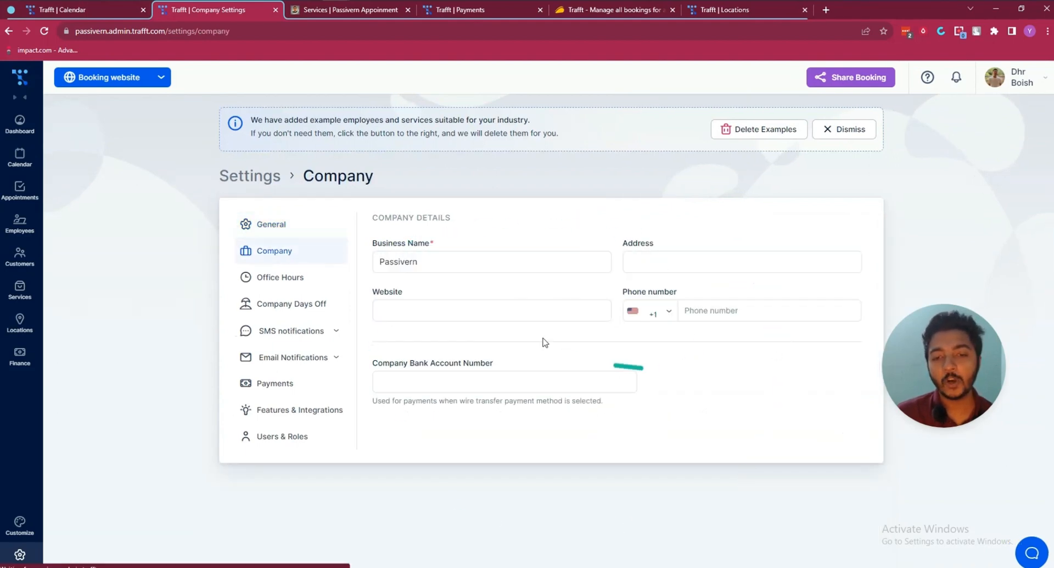
pyautogui.click(281, 281)
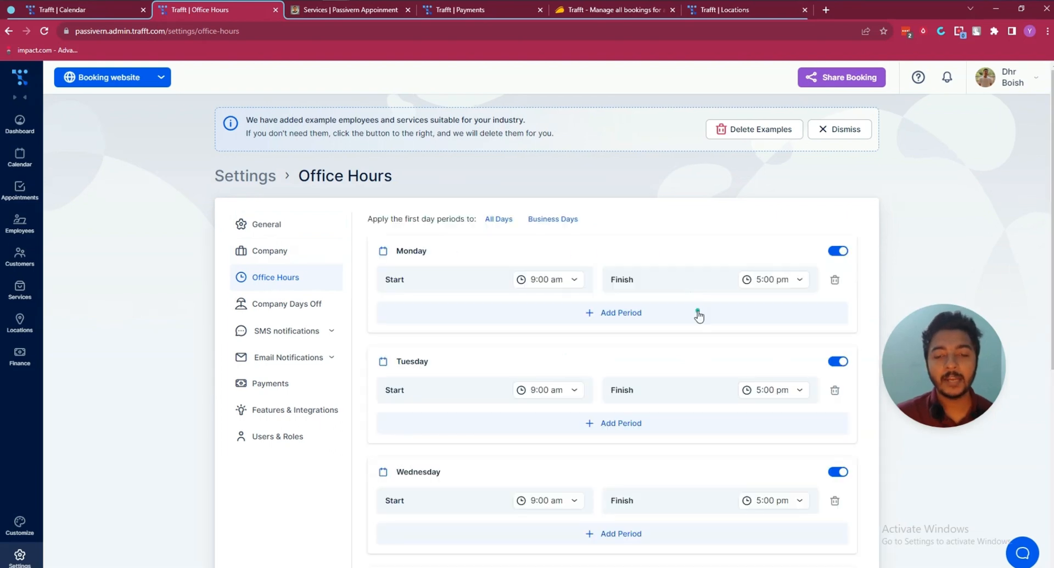
pyautogui.scroll(-5, 698, 315)
pyautogui.scroll(5, 698, 315)
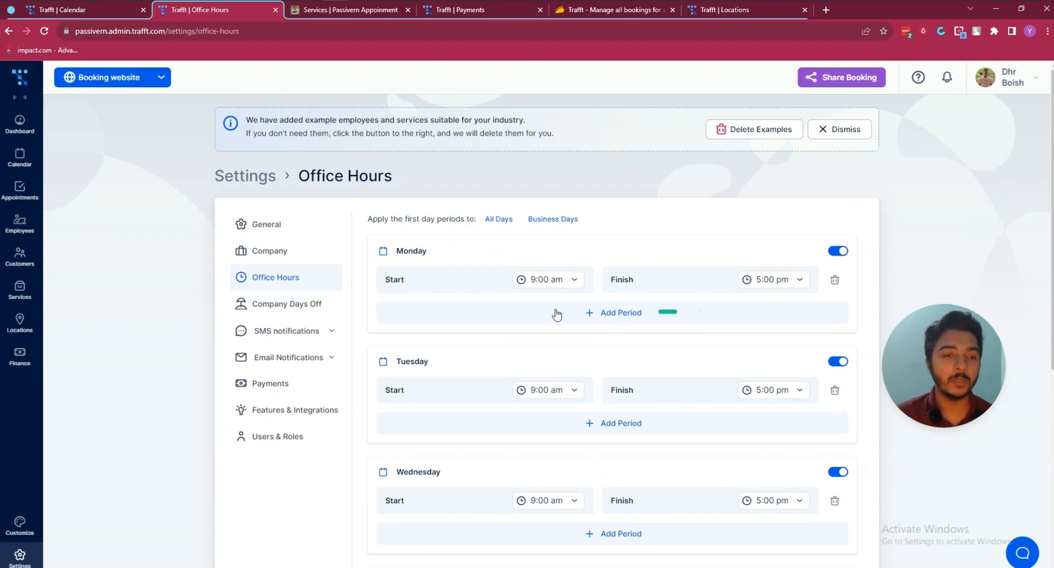
# - Add a company day off named 'Off day 1' for September 15 to 23, 2023, without yearly repetition
pyautogui.click(299, 307)
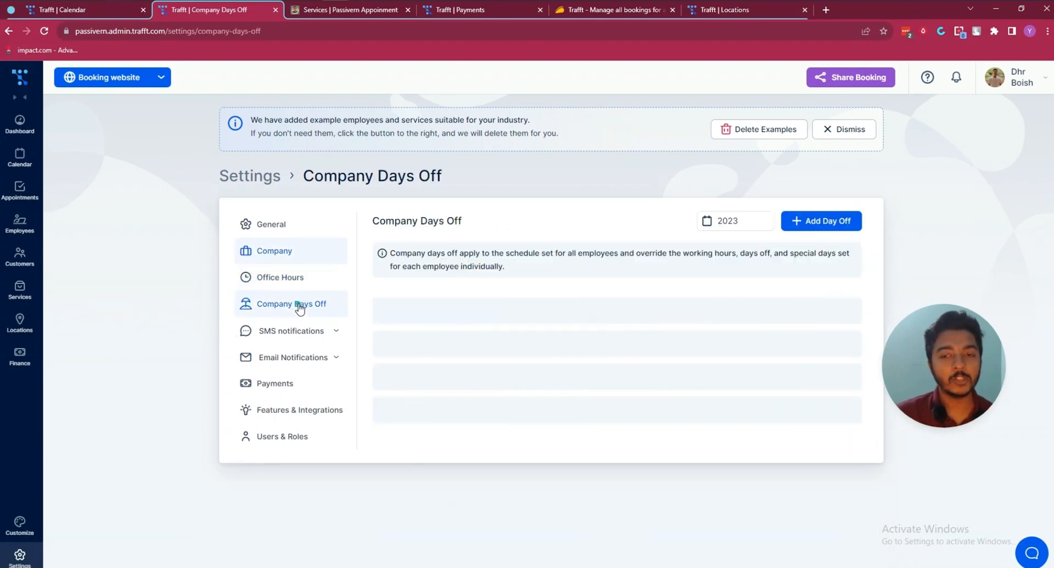
pyautogui.click(840, 223)
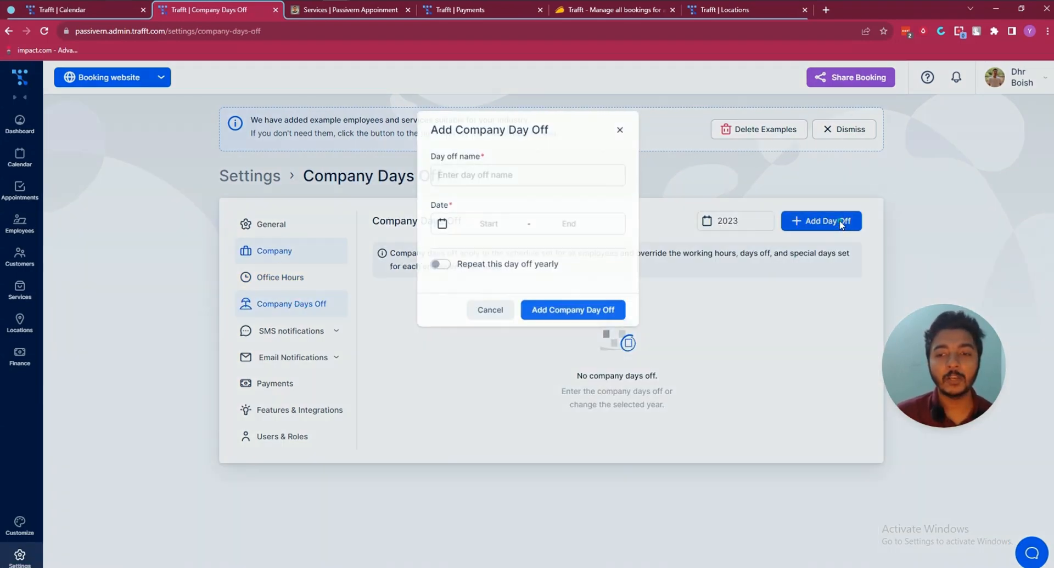
pyautogui.click(497, 225)
pyautogui.click(542, 340)
pyautogui.click(565, 360)
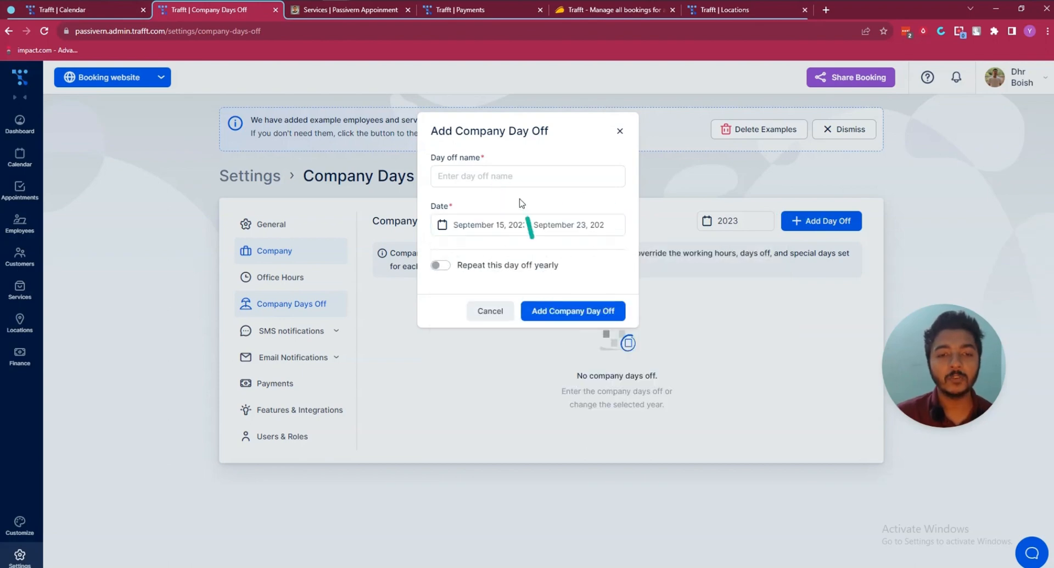
pyautogui.click(509, 182)
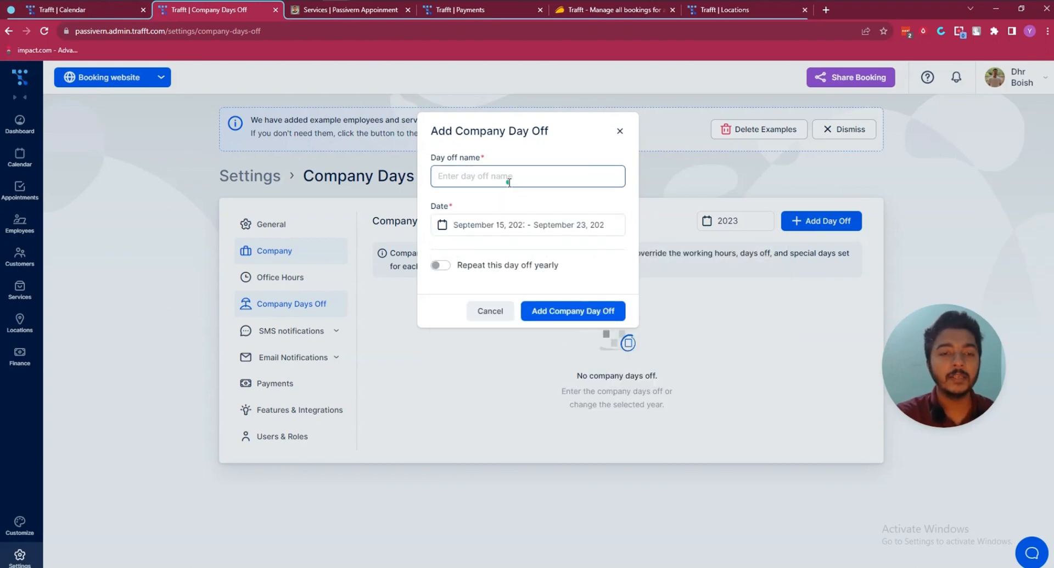
pyautogui.write('Off day 1')
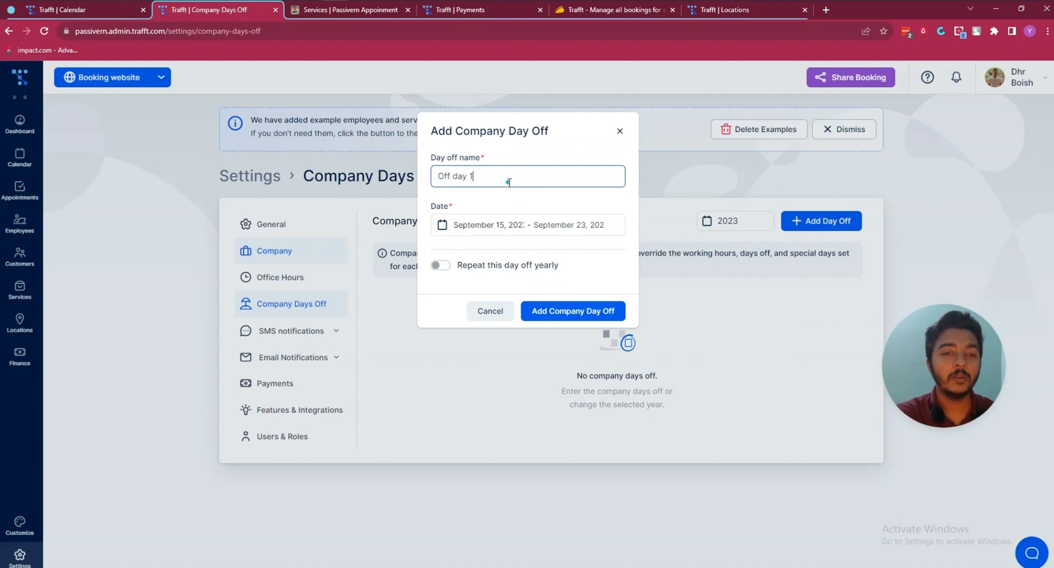
pyautogui.click(440, 266)
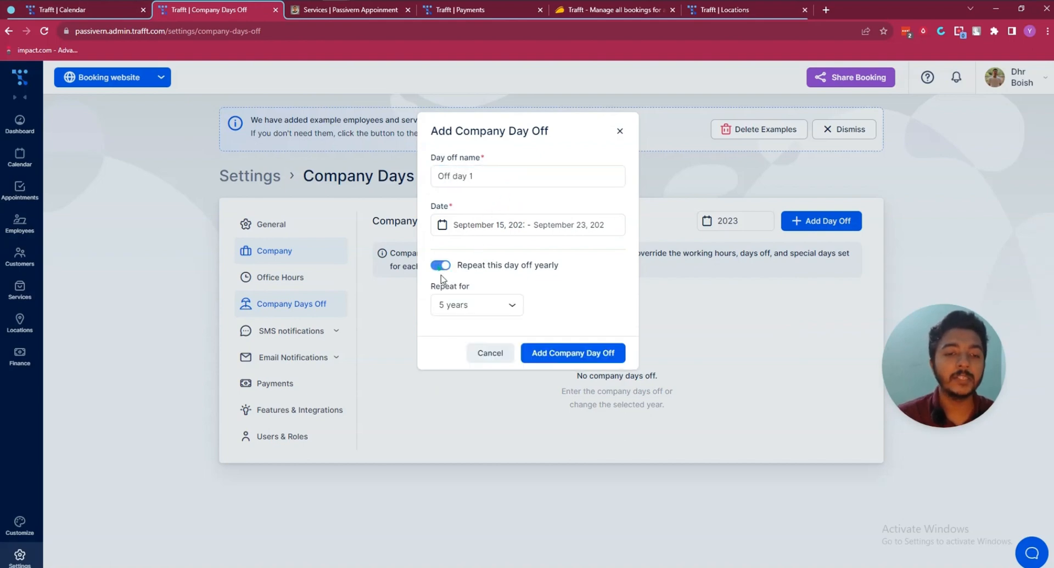
pyautogui.click(453, 315)
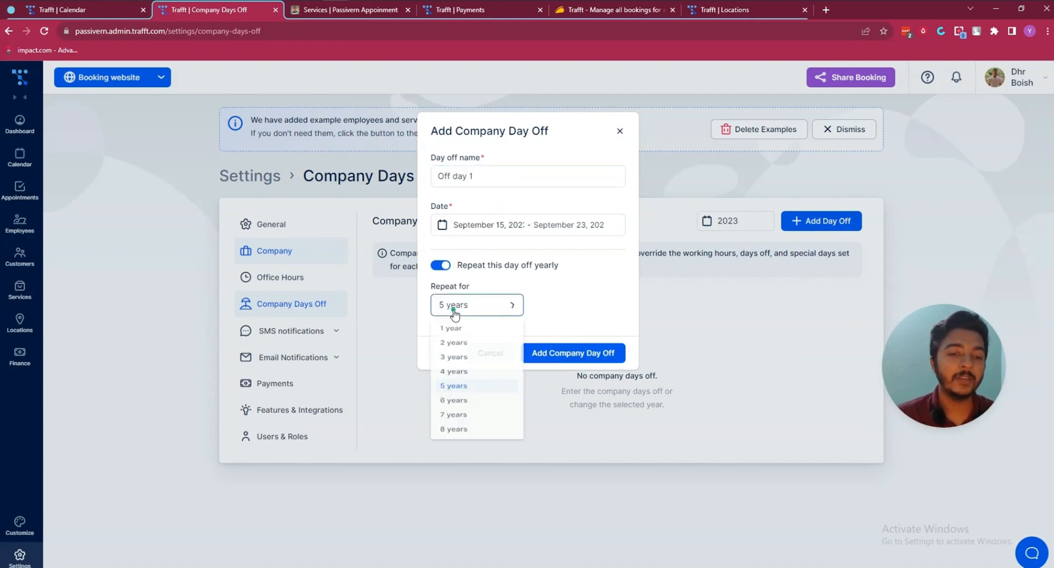
pyautogui.click(445, 268)
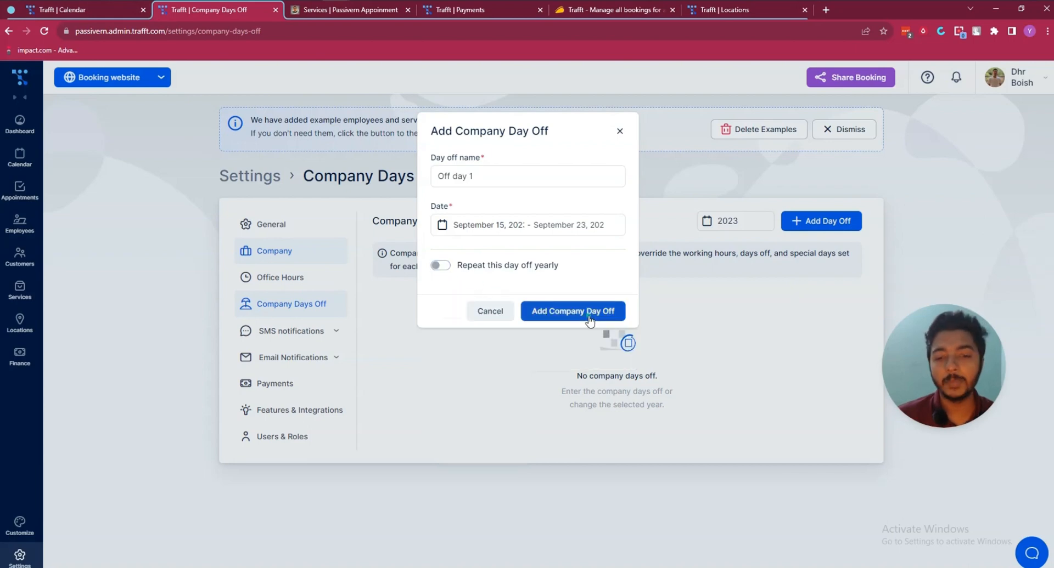
pyautogui.click(588, 316)
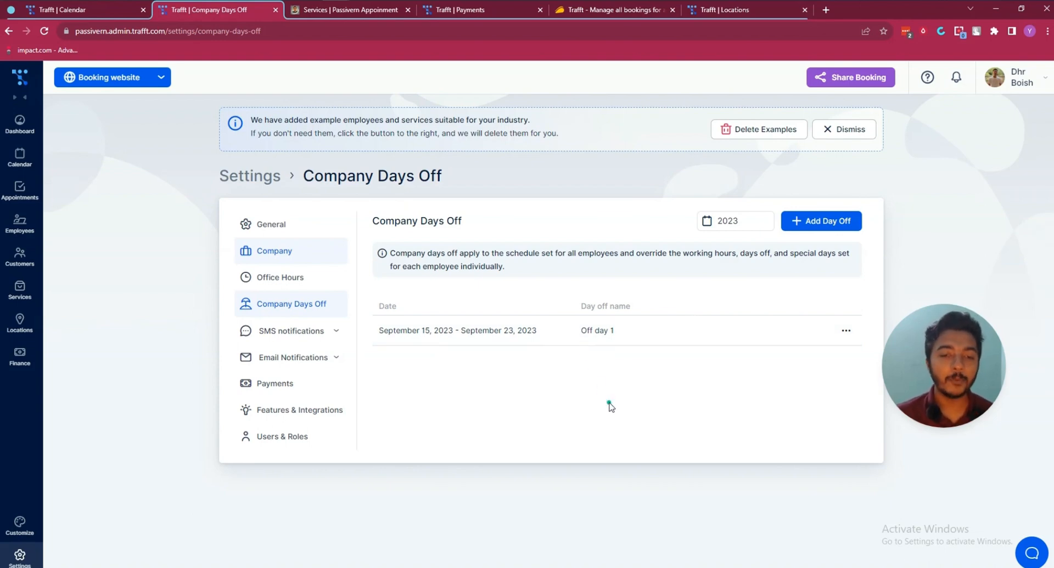
# - Expand the SMS and email notification settings and examine the Payments options for currency, price separator and symbol position
pyautogui.click(301, 331)
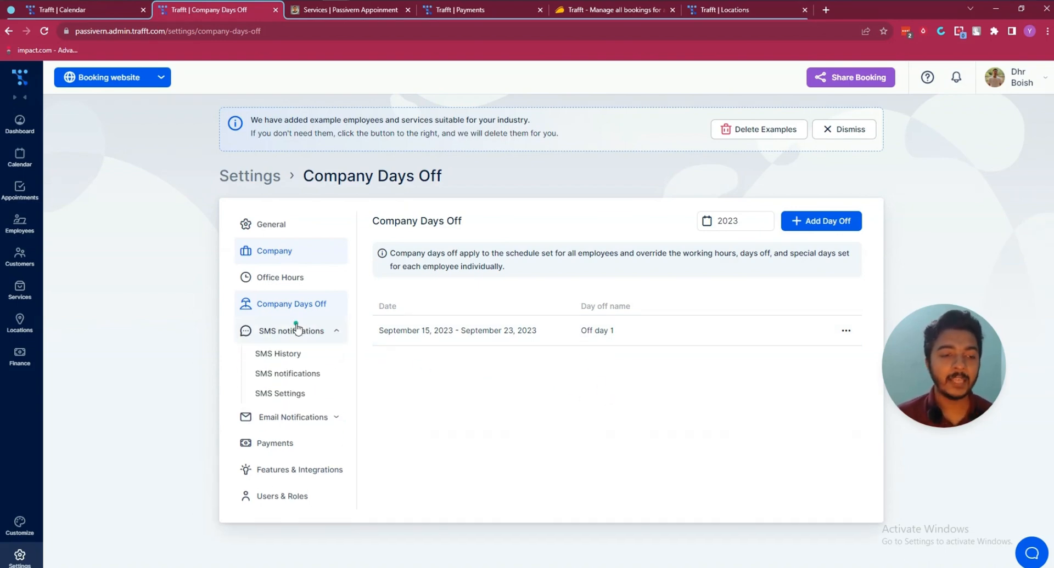
pyautogui.click(281, 420)
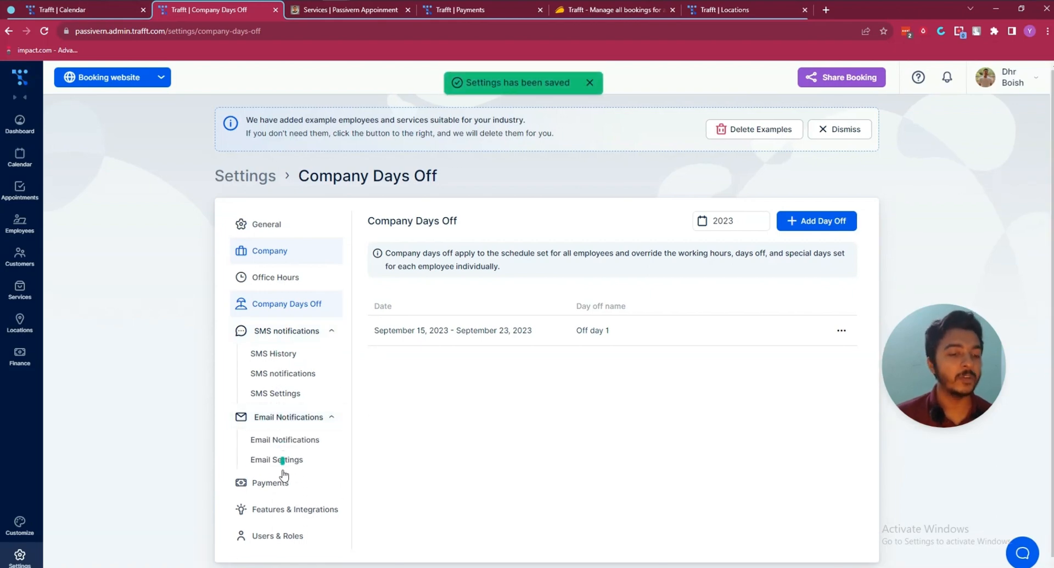
pyautogui.click(278, 489)
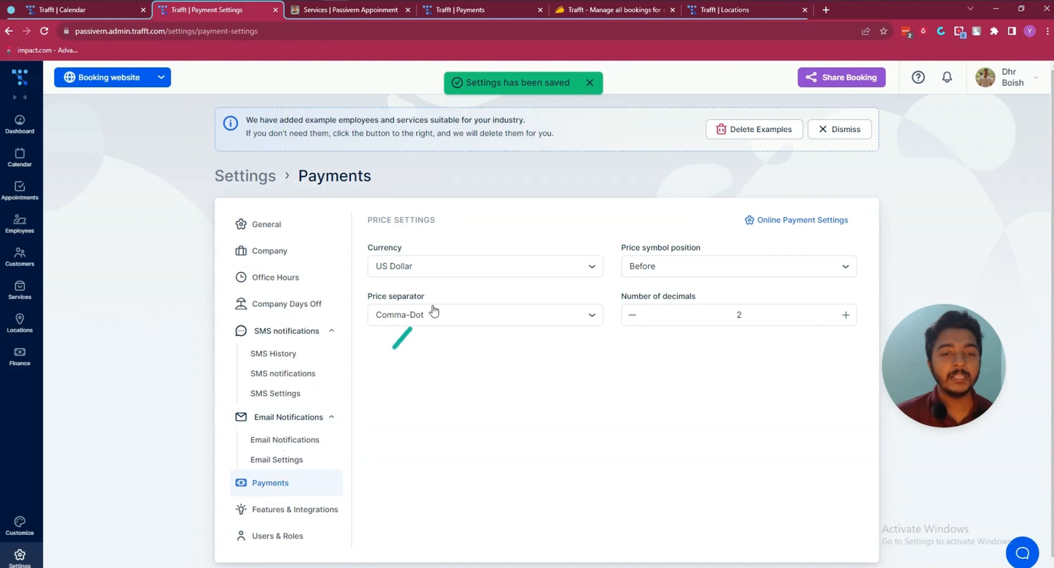
pyautogui.click(478, 272)
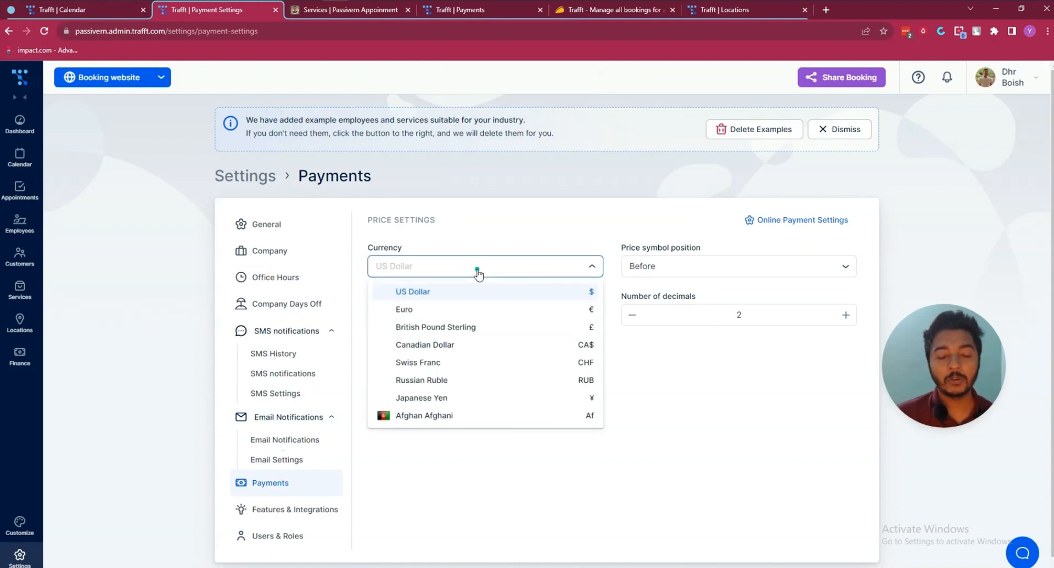
pyautogui.click(476, 271)
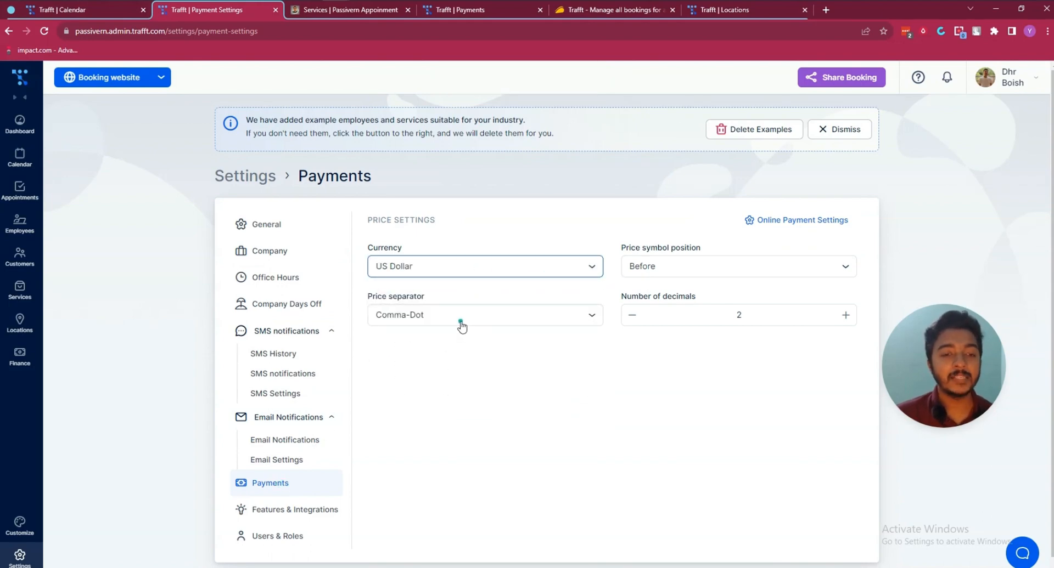
pyautogui.click(460, 325)
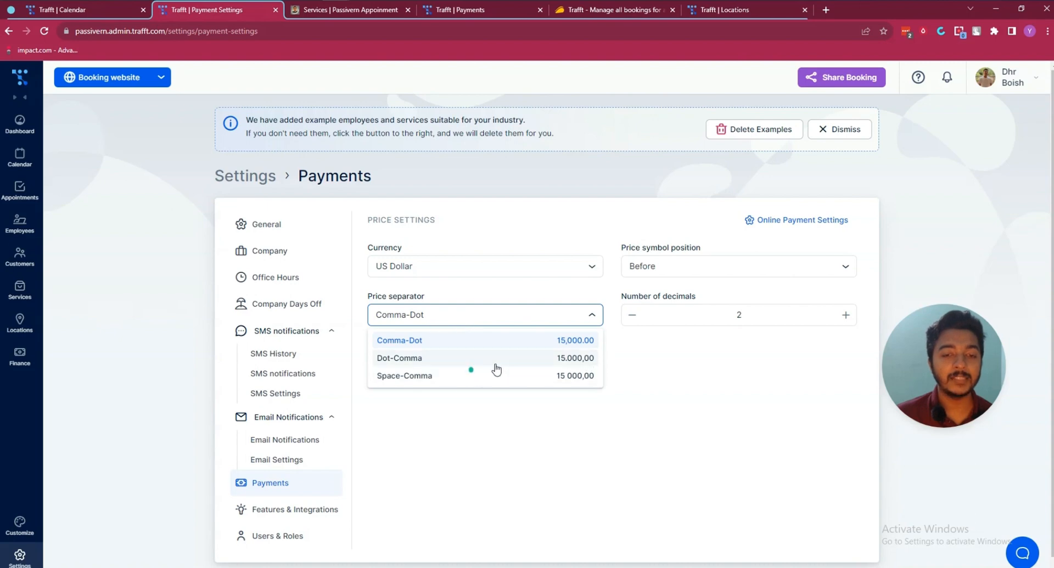
pyautogui.click(669, 269)
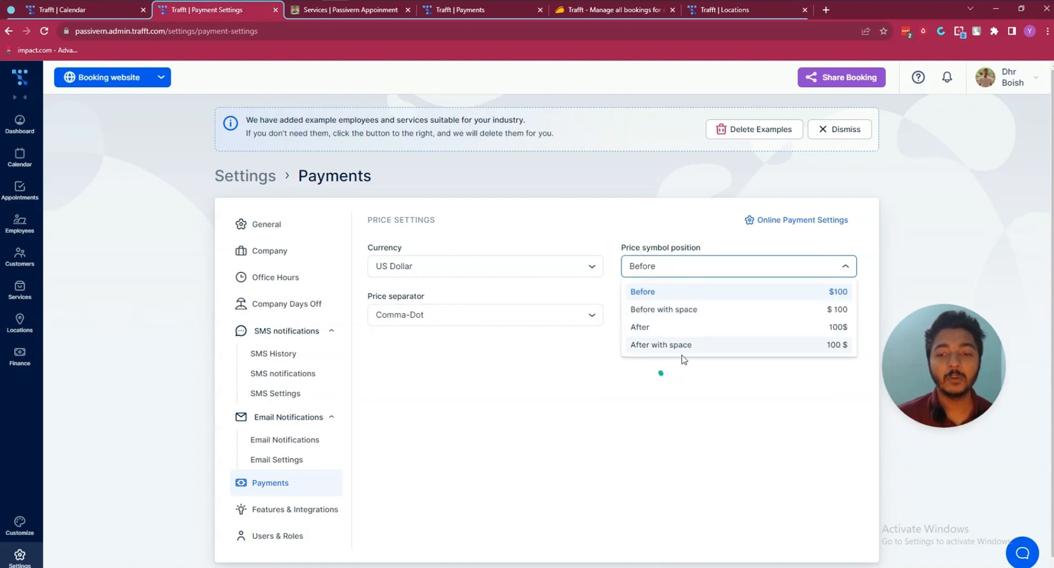
pyautogui.click(769, 394)
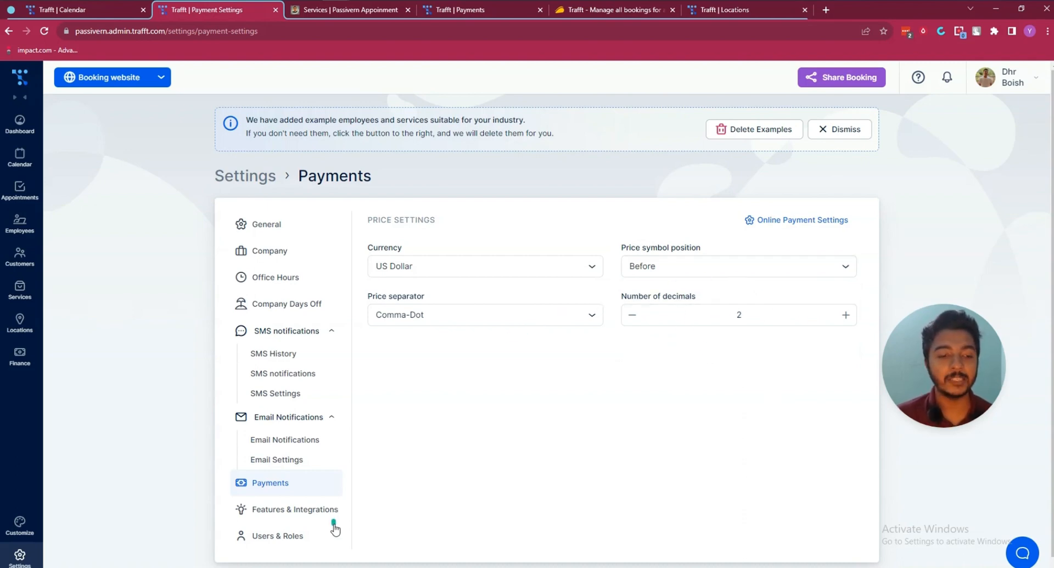
# - Open Features & Integrations and examine the Coupons and Custom Domain features
pyautogui.click(309, 511)
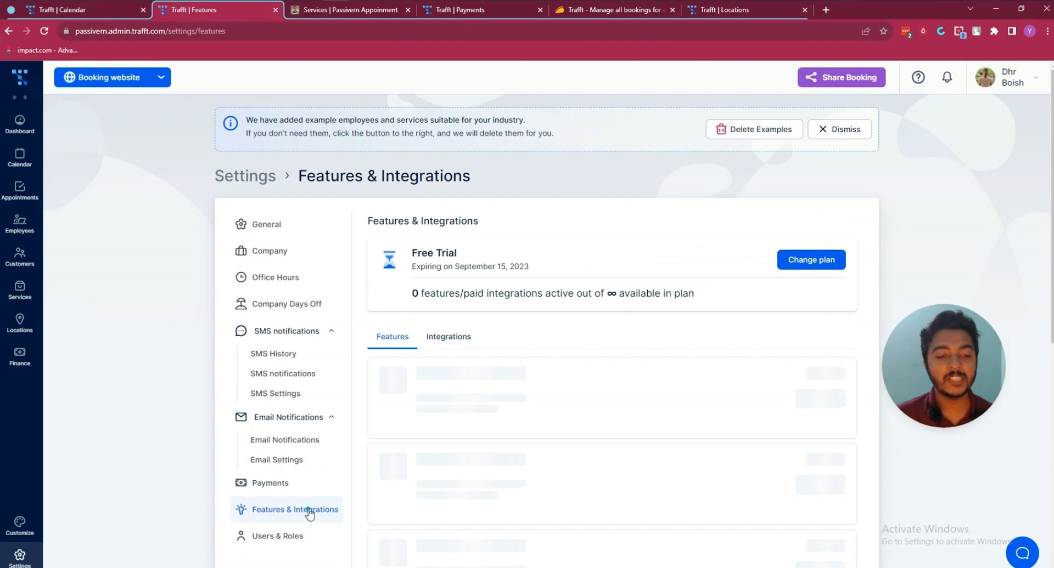
pyautogui.scroll(-1, 489, 384)
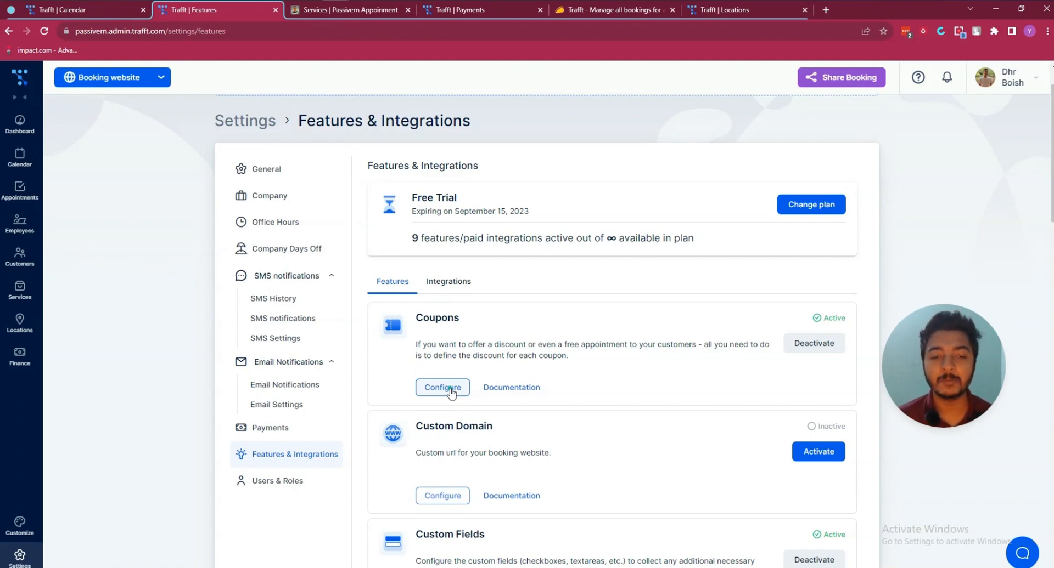
pyautogui.scroll(-1, 450, 390)
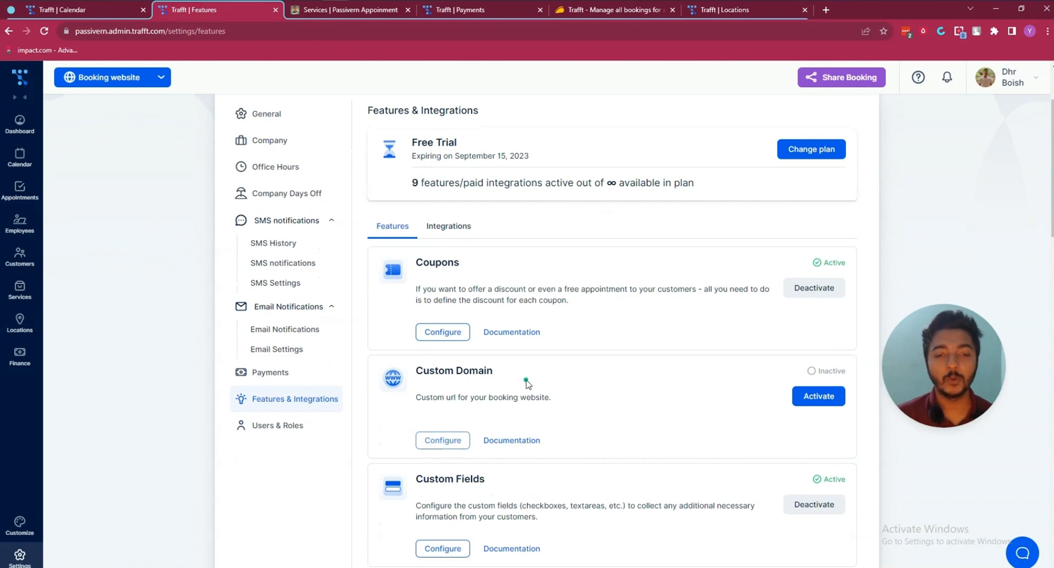
# - Check the booking website's current web address, passivern.trafft.com, against the Custom Domain feature
pyautogui.click(317, 15)
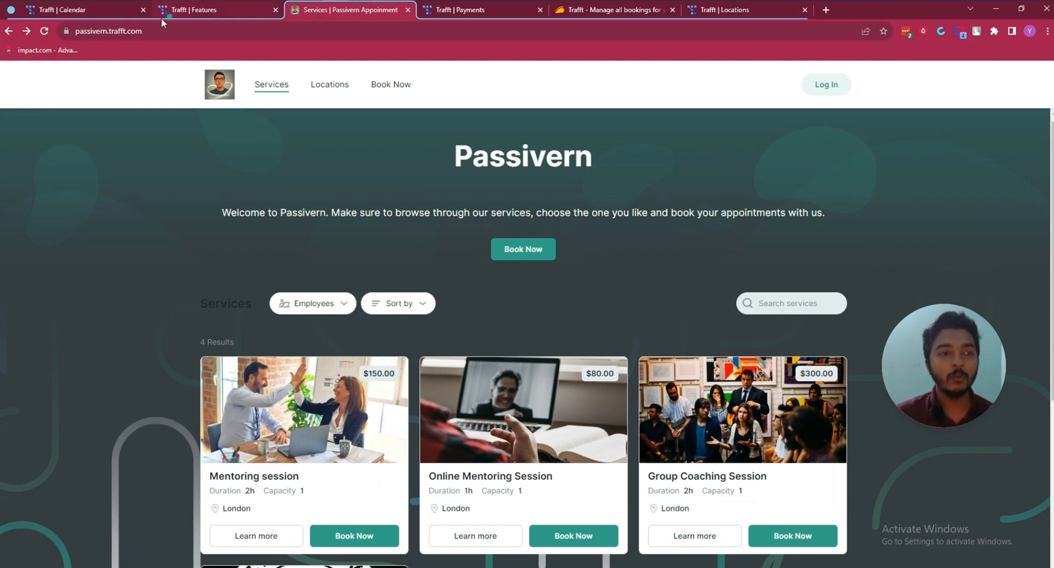
pyautogui.moveTo(105, 29); pyautogui.dragTo(250, 15)
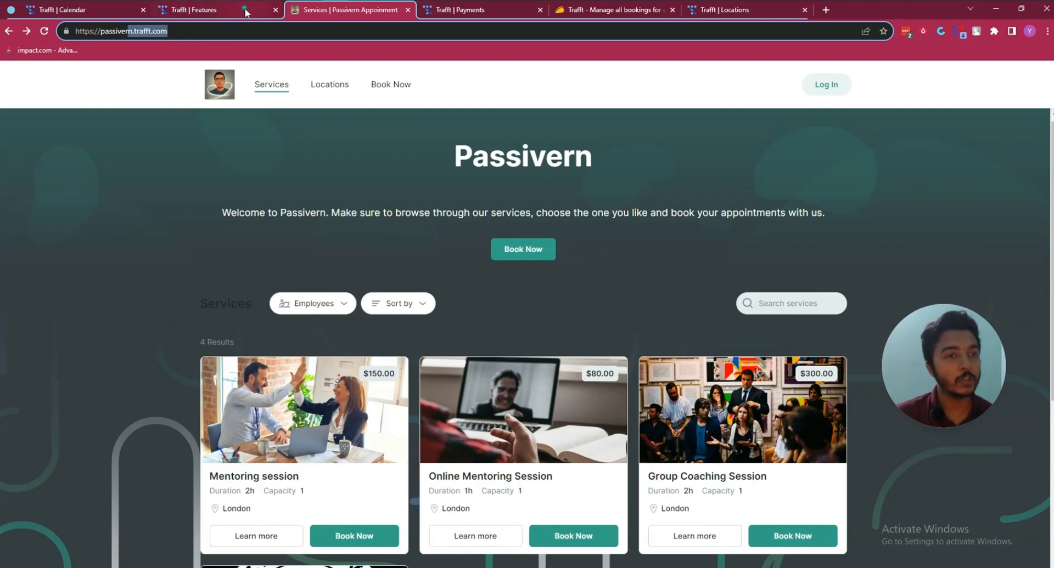
pyautogui.click(245, 12)
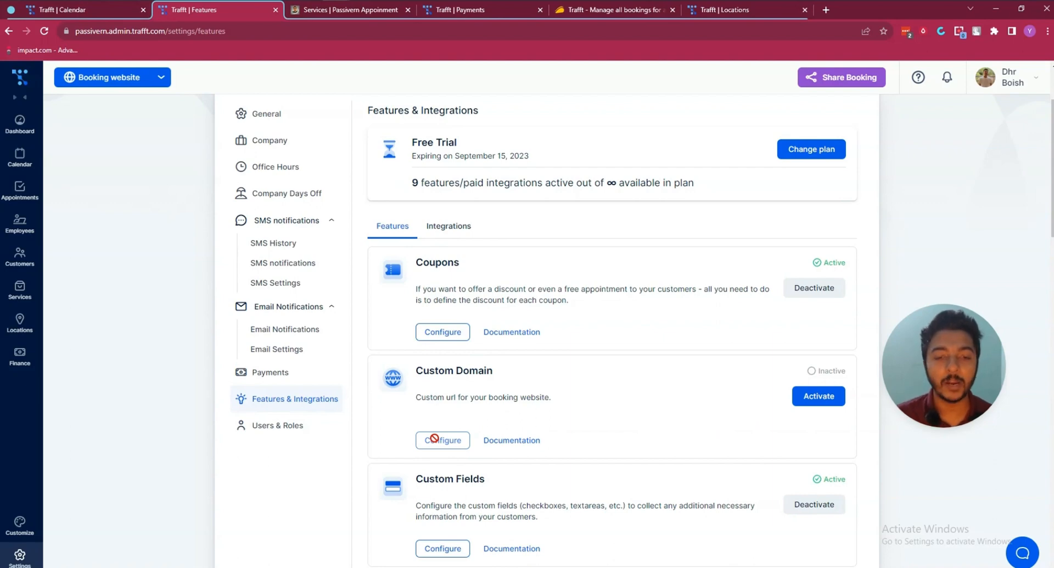
# - Examine the remaining features from Custom Fields and Custom Notifications through Online Payments and SMTP Email to Webhooks
pyautogui.scroll(-3, 433, 439)
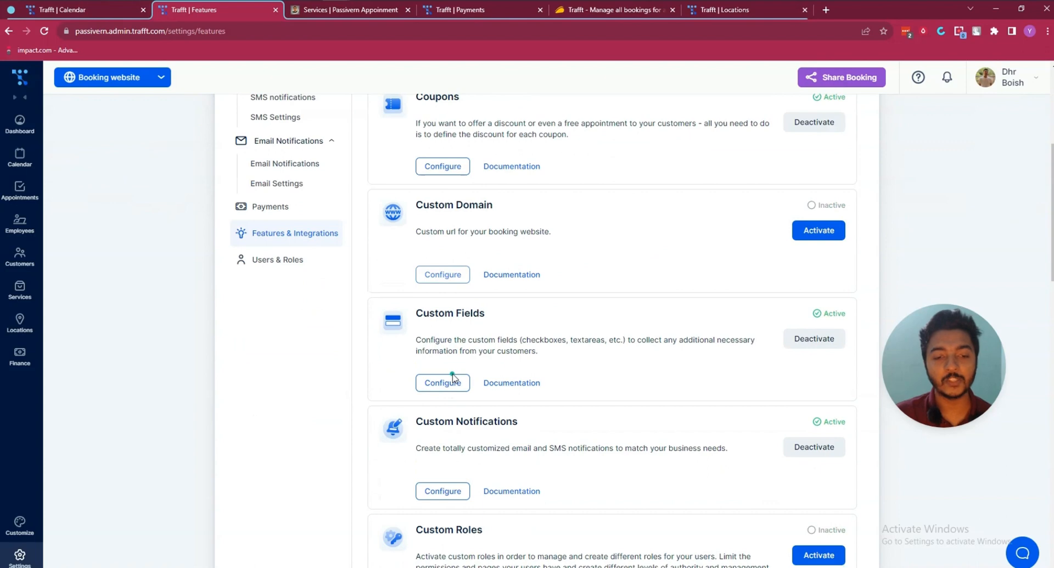
pyautogui.scroll(-2, 453, 444)
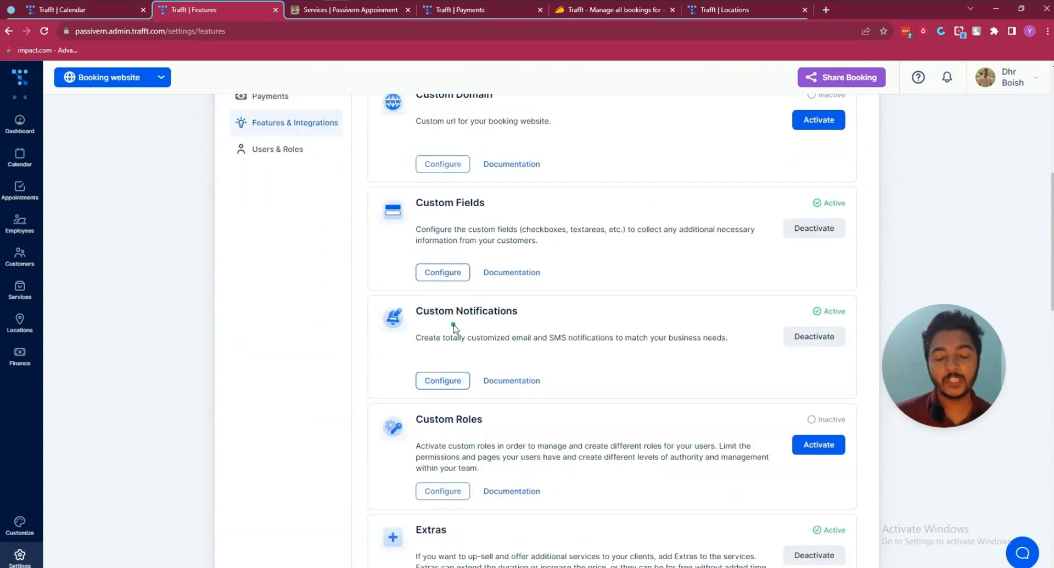
pyautogui.scroll(-3, 454, 328)
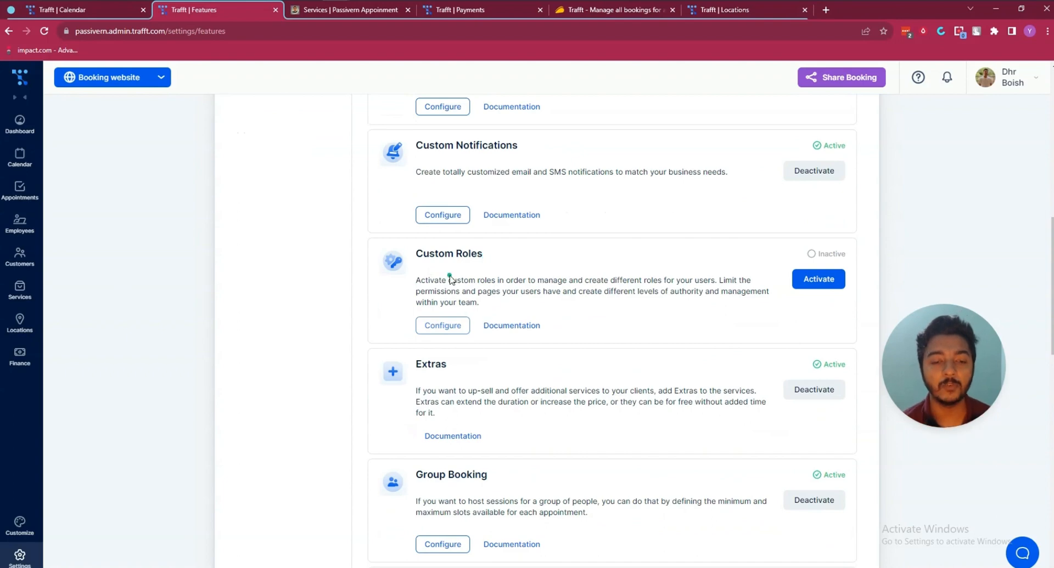
pyautogui.scroll(-2, 450, 279)
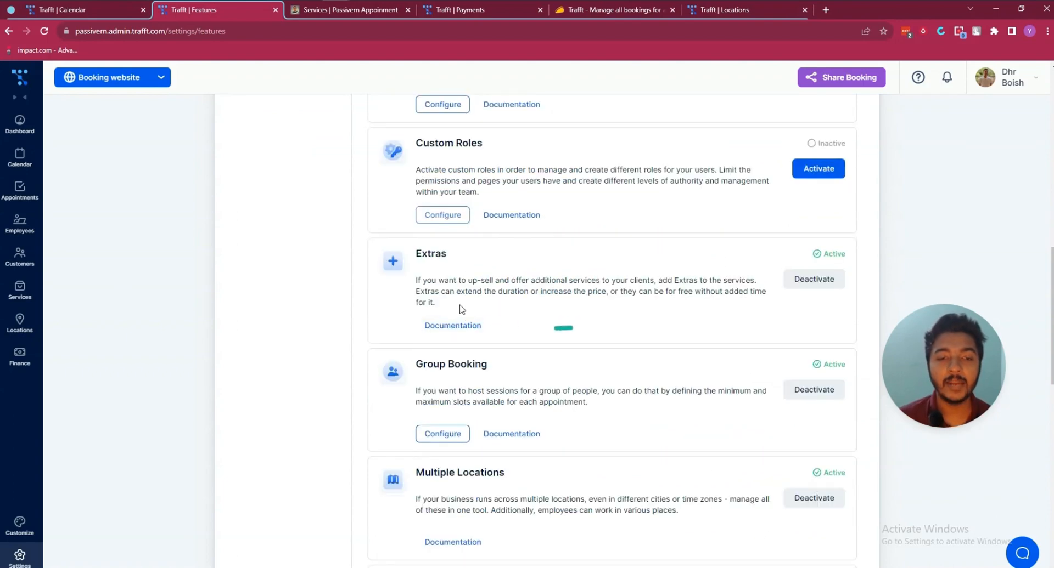
pyautogui.scroll(-2, 483, 379)
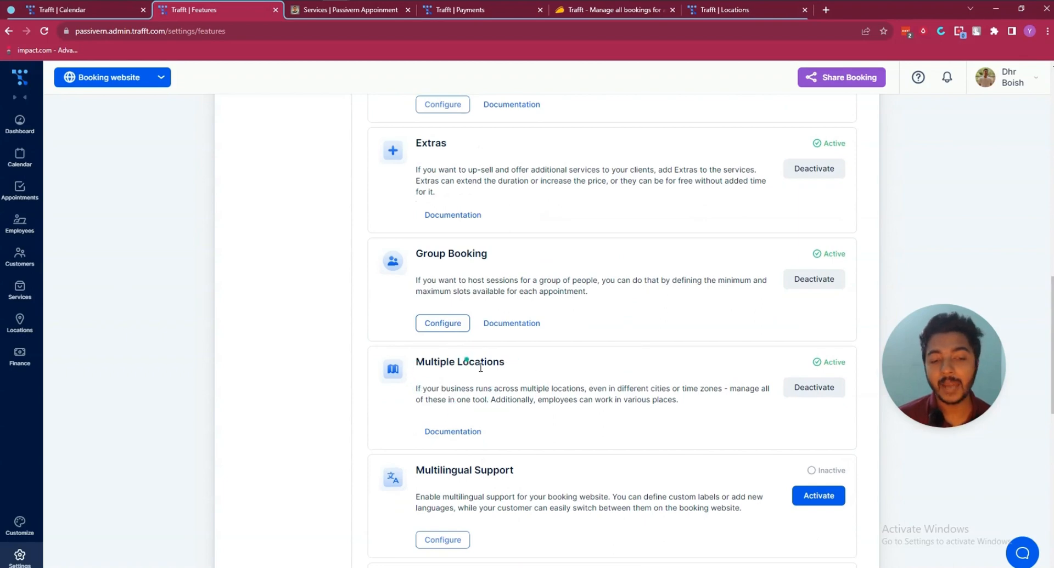
pyautogui.scroll(-3, 495, 381)
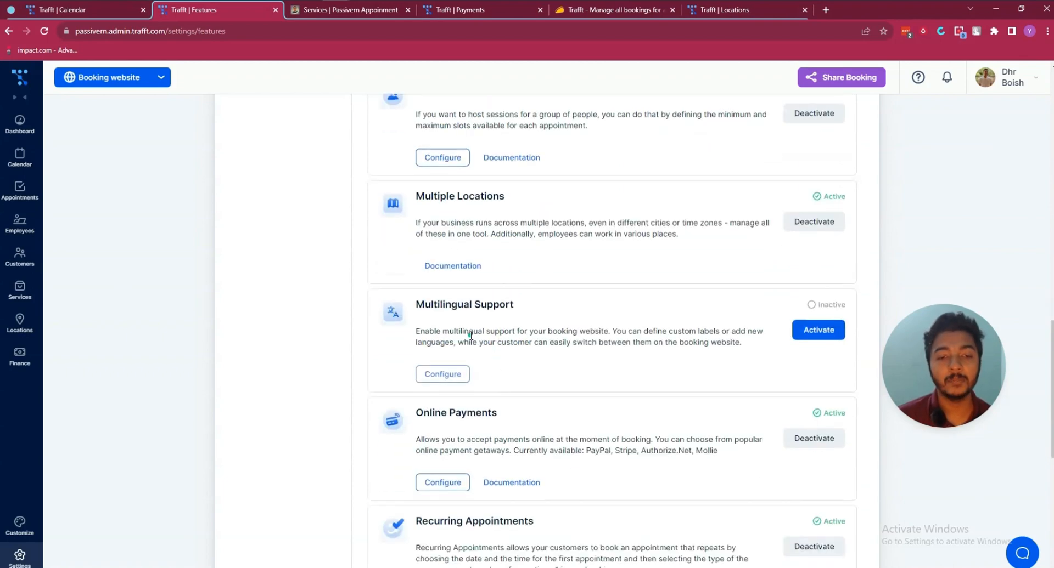
pyautogui.scroll(-1, 470, 334)
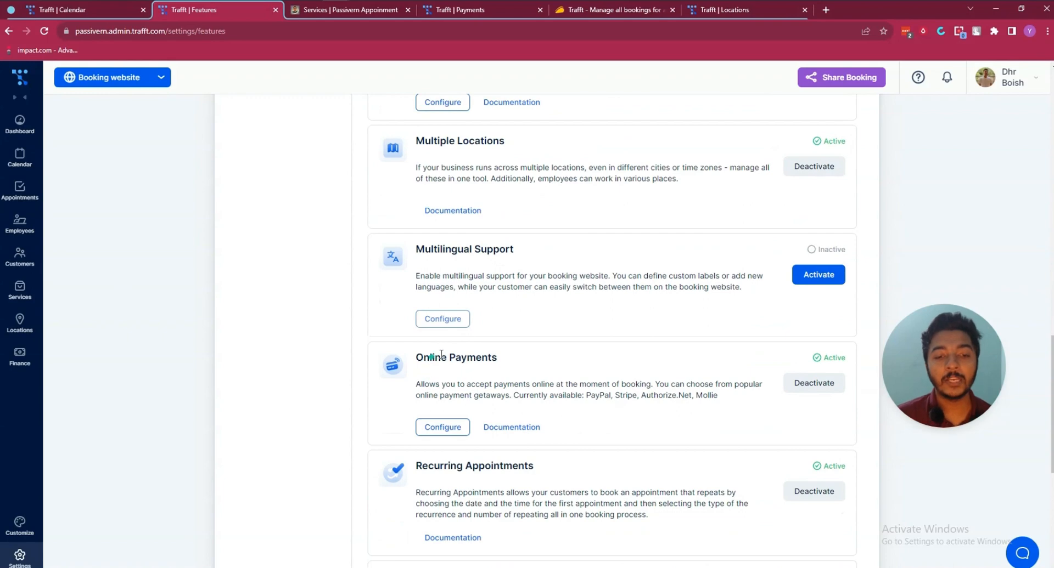
pyautogui.scroll(-3, 600, 372)
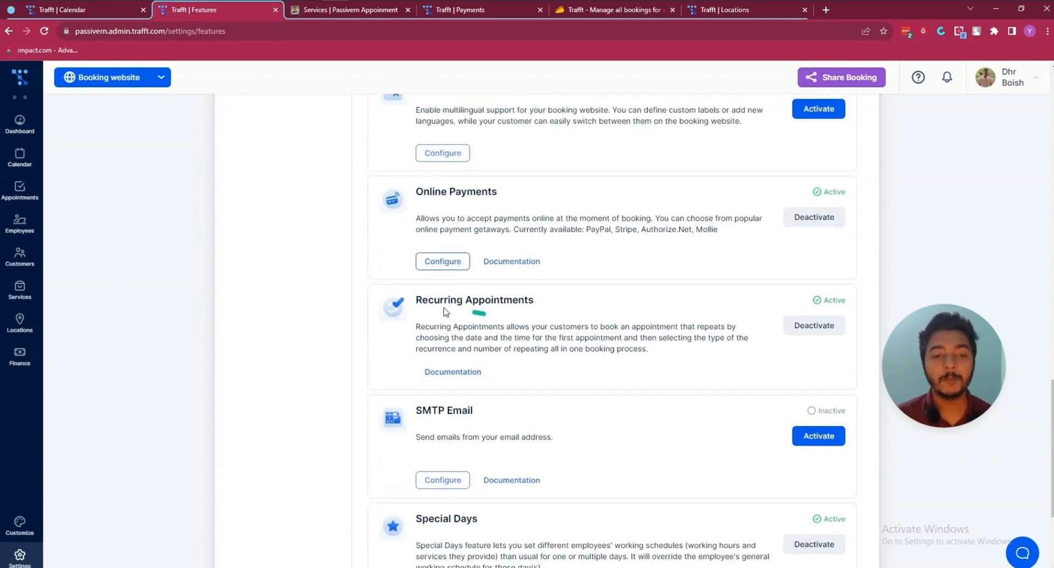
pyautogui.scroll(-1, 445, 312)
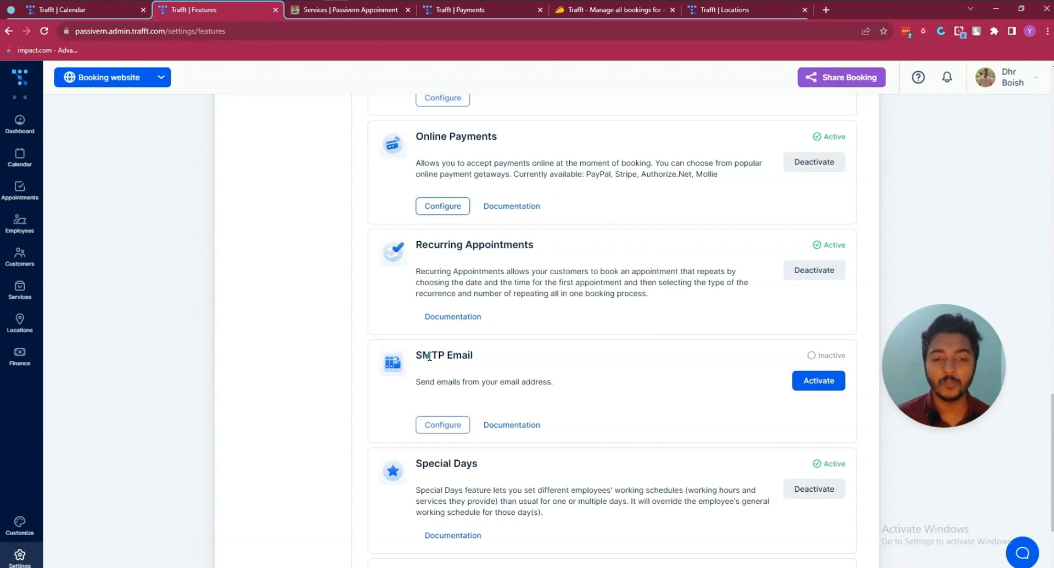
pyautogui.scroll(-2, 428, 356)
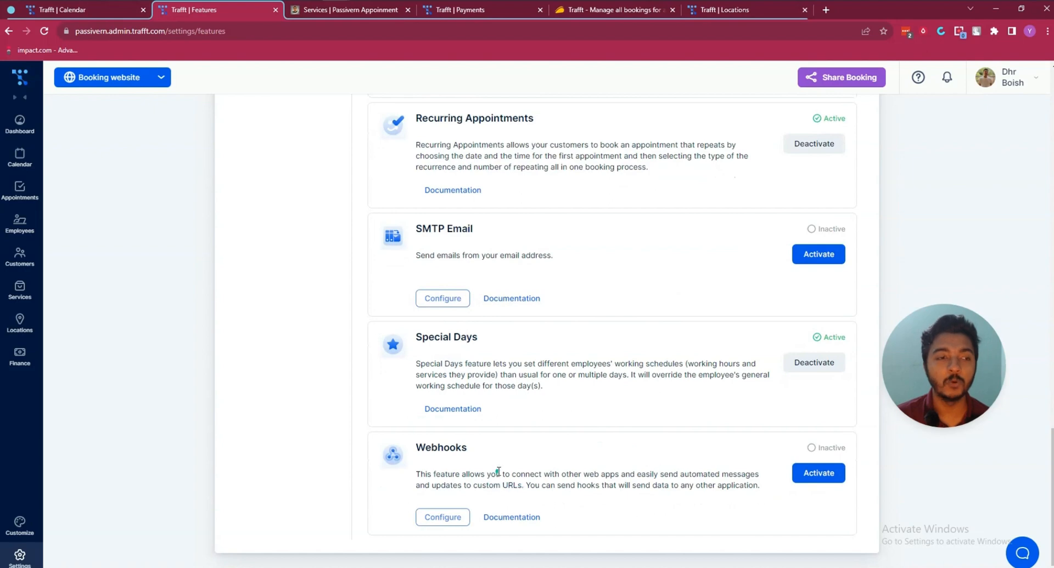
# - Examine the available integrations, from Facebook Pixel and Google Analytics through the calendar and email services to WhatsApp, Zapier and Zoom
pyautogui.scroll(6, 497, 470)
pyautogui.scroll(15, 493, 467)
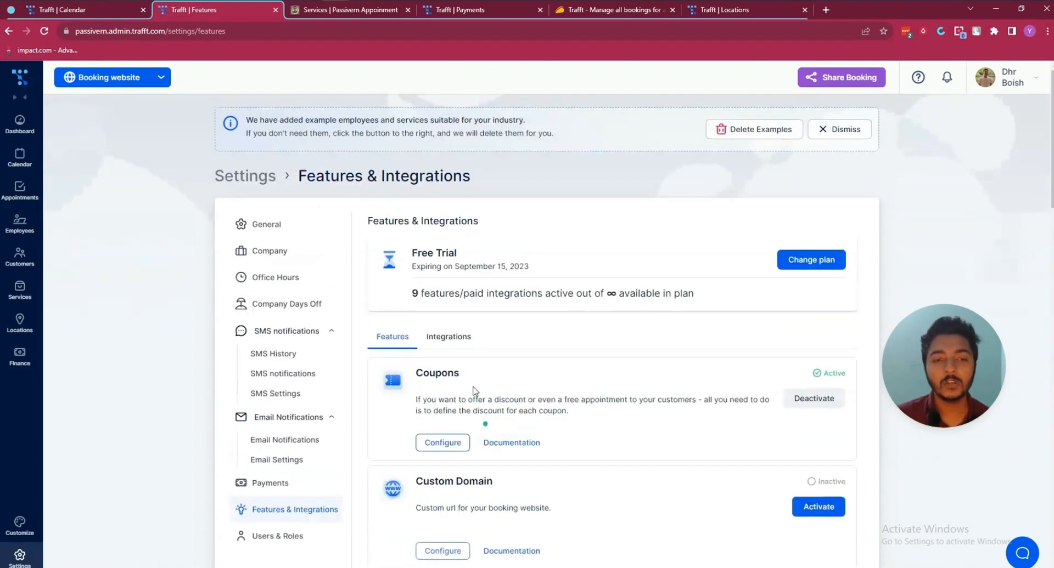
pyautogui.click(453, 341)
pyautogui.scroll(-3, 454, 341)
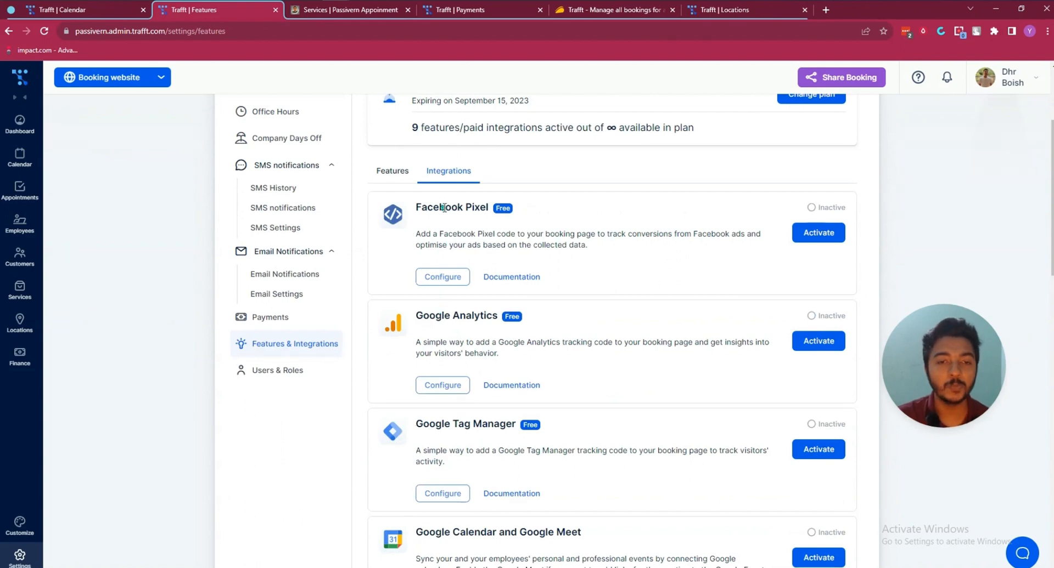
pyautogui.scroll(-1, 455, 355)
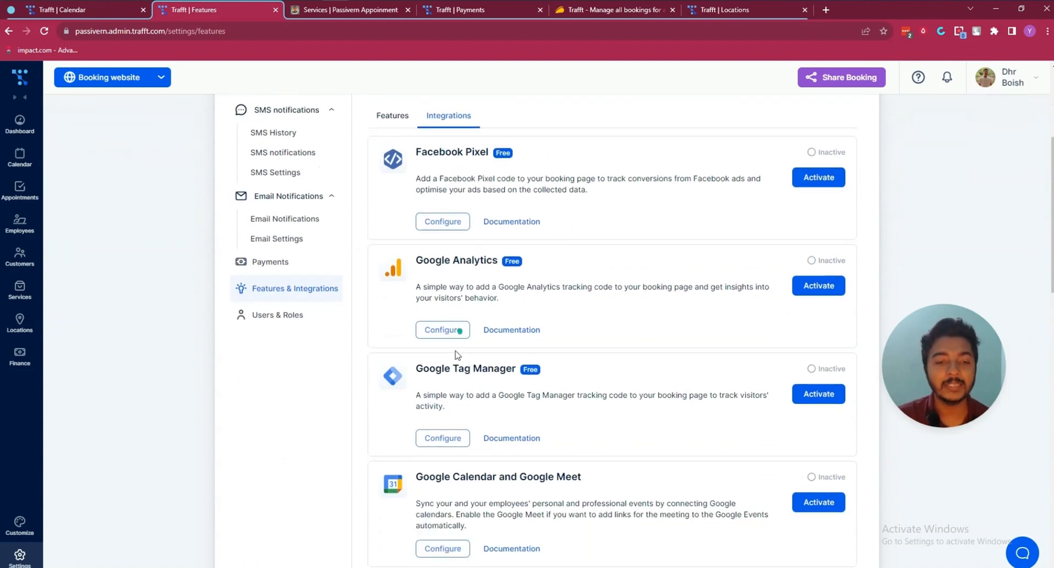
pyautogui.scroll(-3, 466, 370)
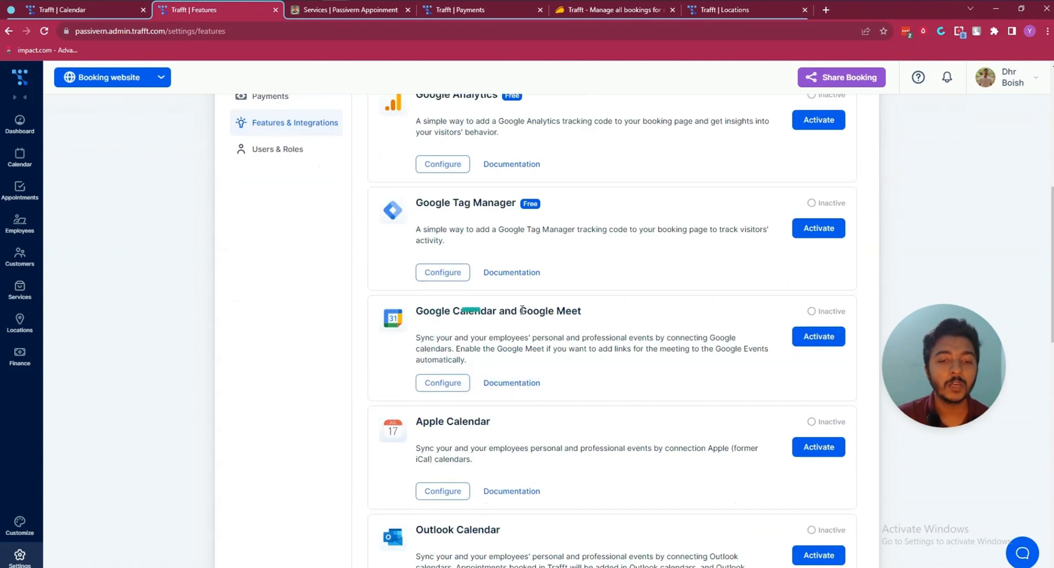
pyautogui.scroll(-3, 601, 316)
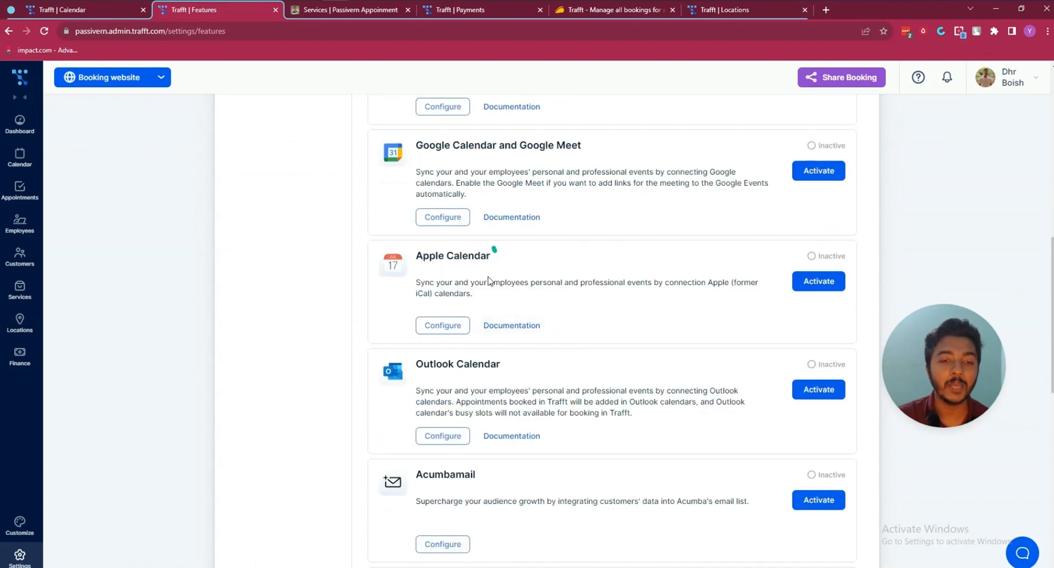
pyautogui.scroll(-2, 483, 371)
pyautogui.scroll(-3, 480, 372)
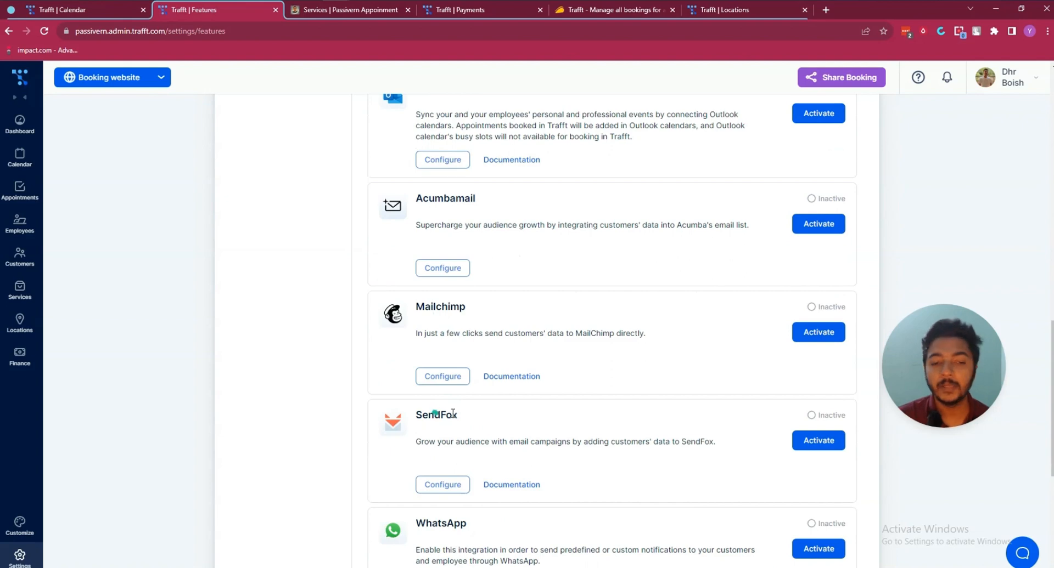
pyautogui.scroll(-3, 434, 417)
pyautogui.scroll(-2, 441, 422)
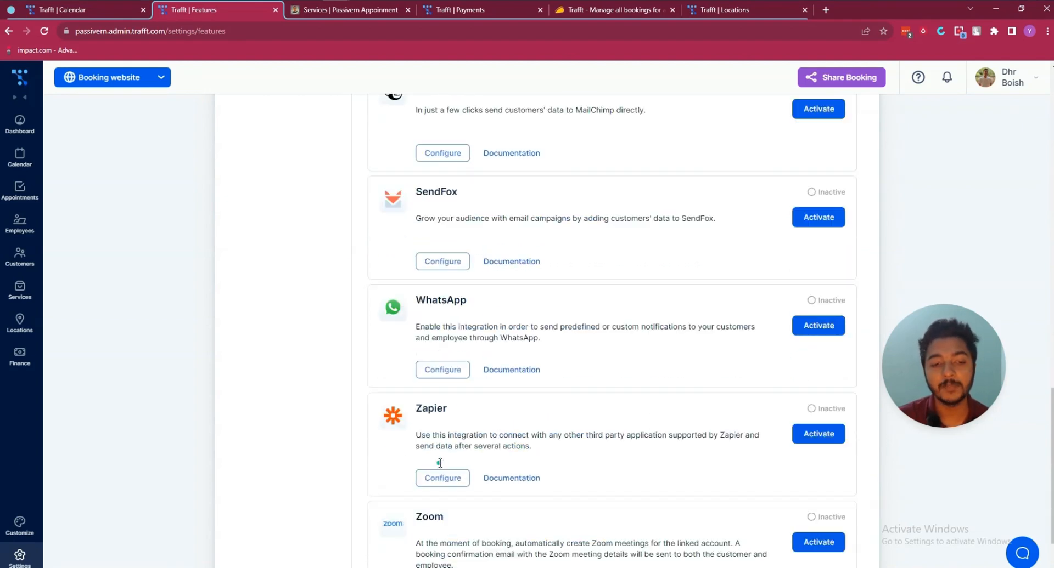
# - Open the Users & Roles settings and review both the user list and the available roles
pyautogui.scroll(15, 434, 441)
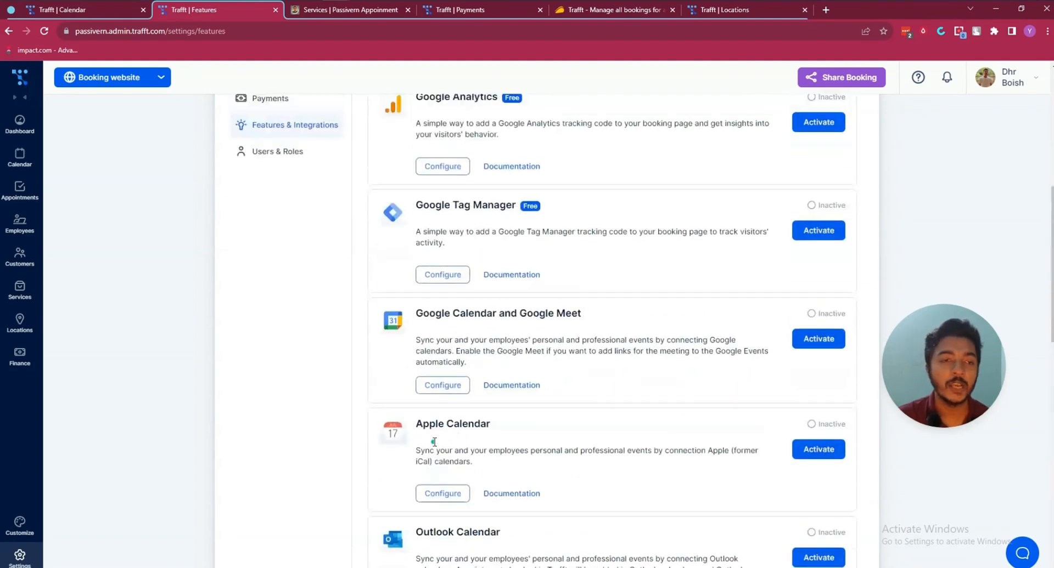
pyautogui.click(283, 302)
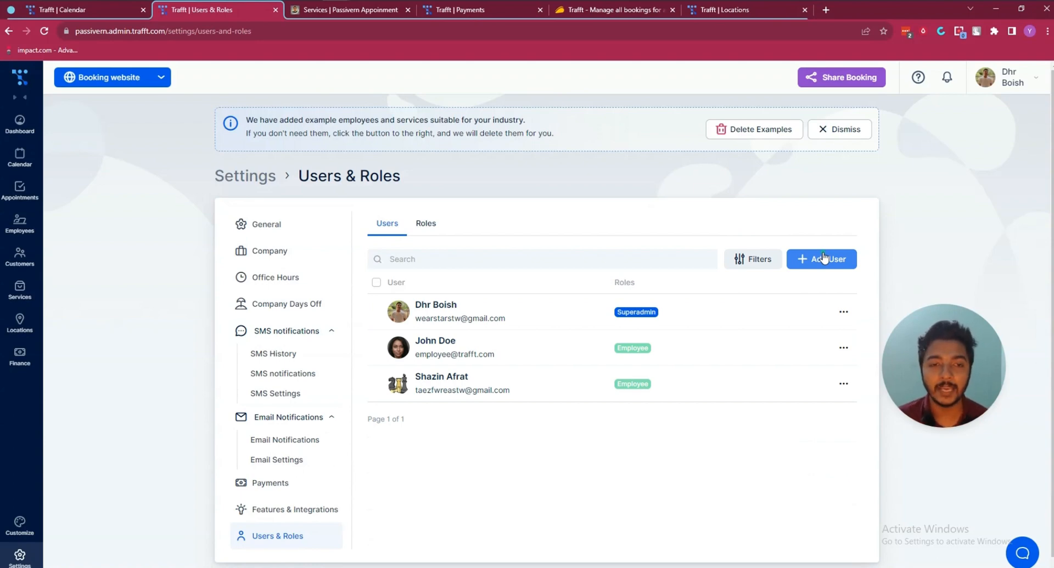
pyautogui.click(428, 225)
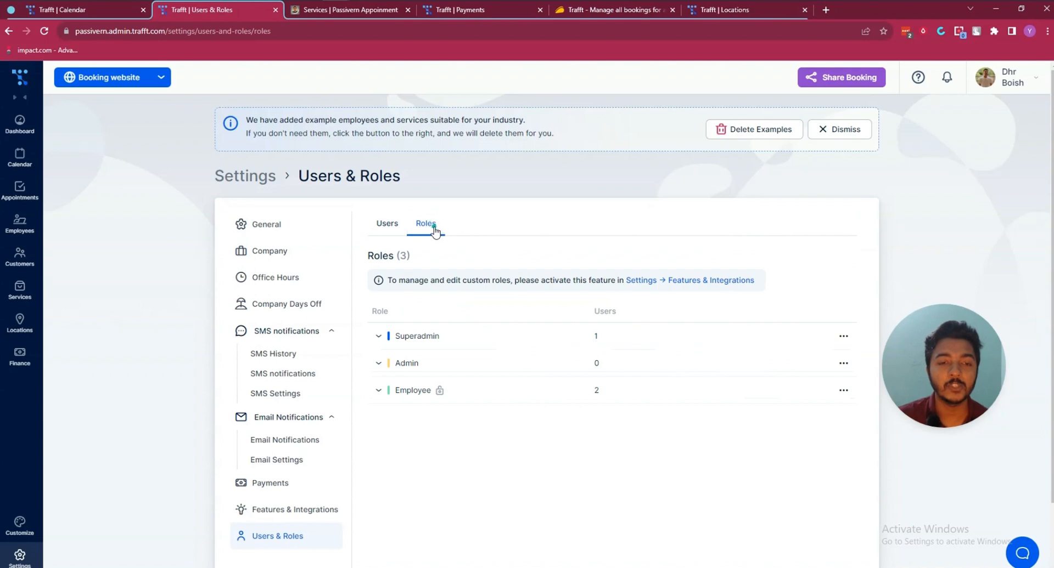
pyautogui.click(381, 225)
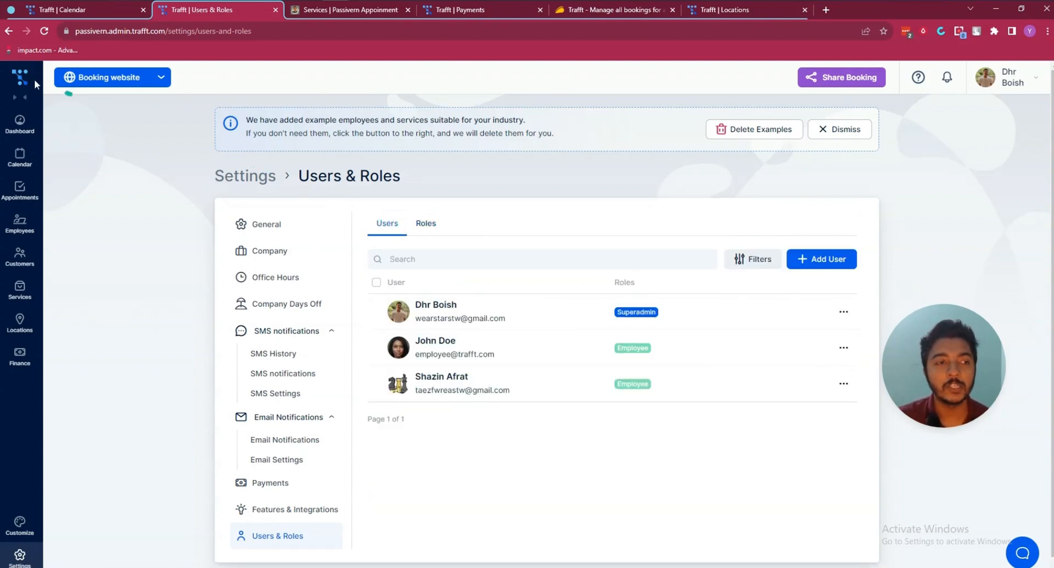
# - Return to the admin dashboard, then view the services offered on the Passivern booking website
pyautogui.click(24, 80)
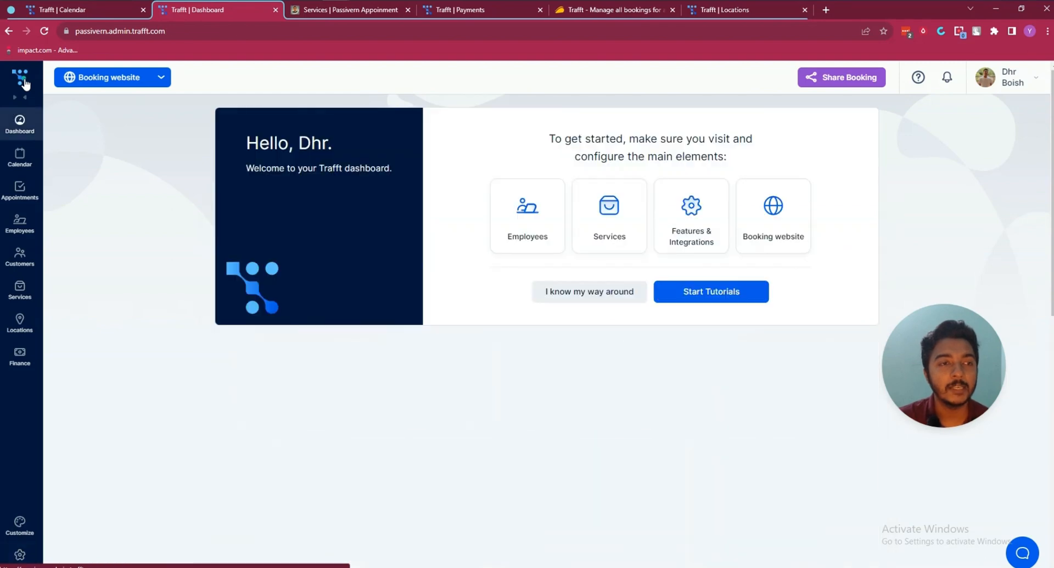
pyautogui.click(337, 12)
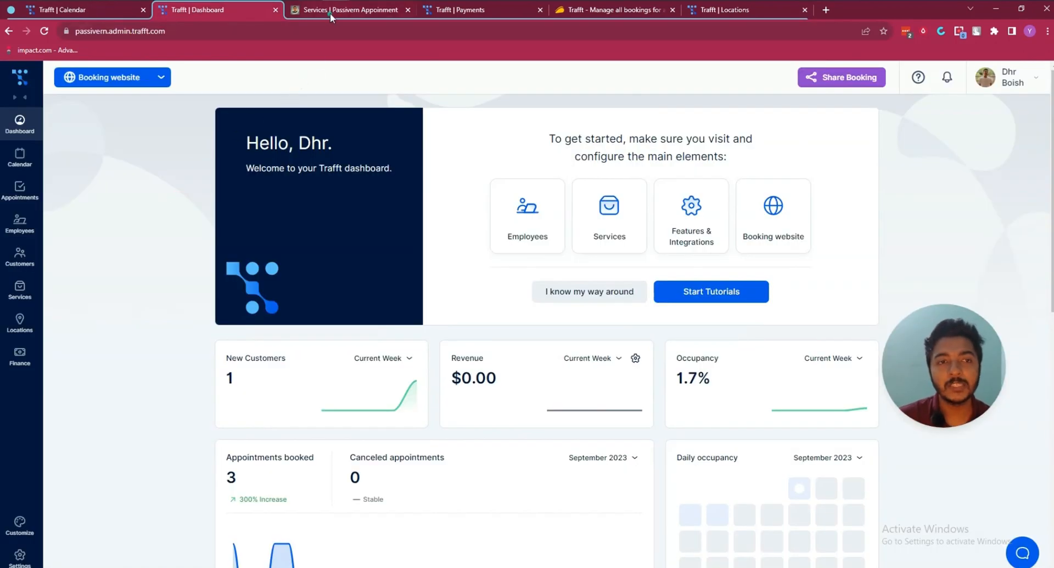
pyautogui.click(330, 12)
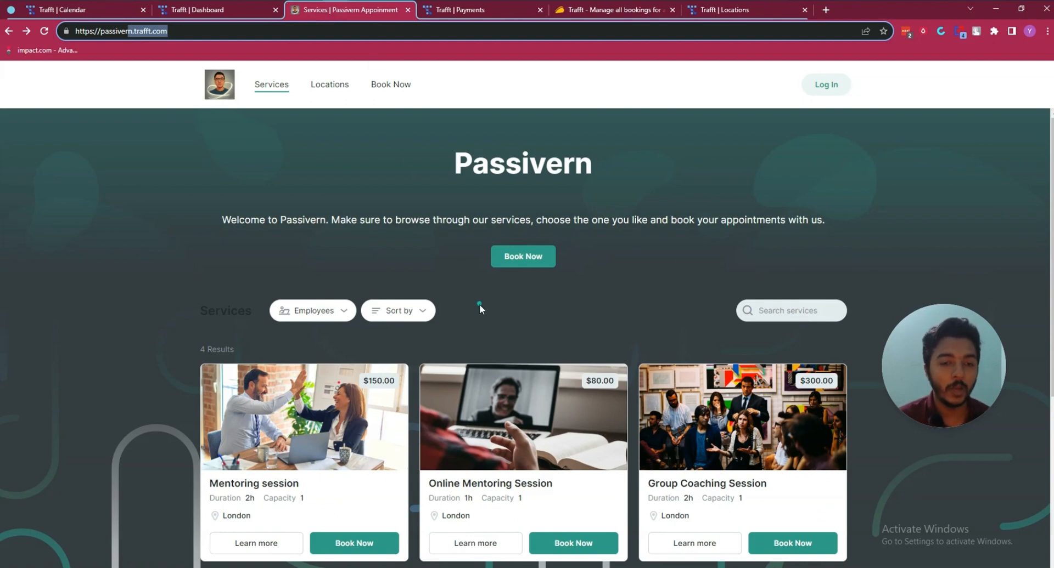
pyautogui.scroll(-4, 479, 305)
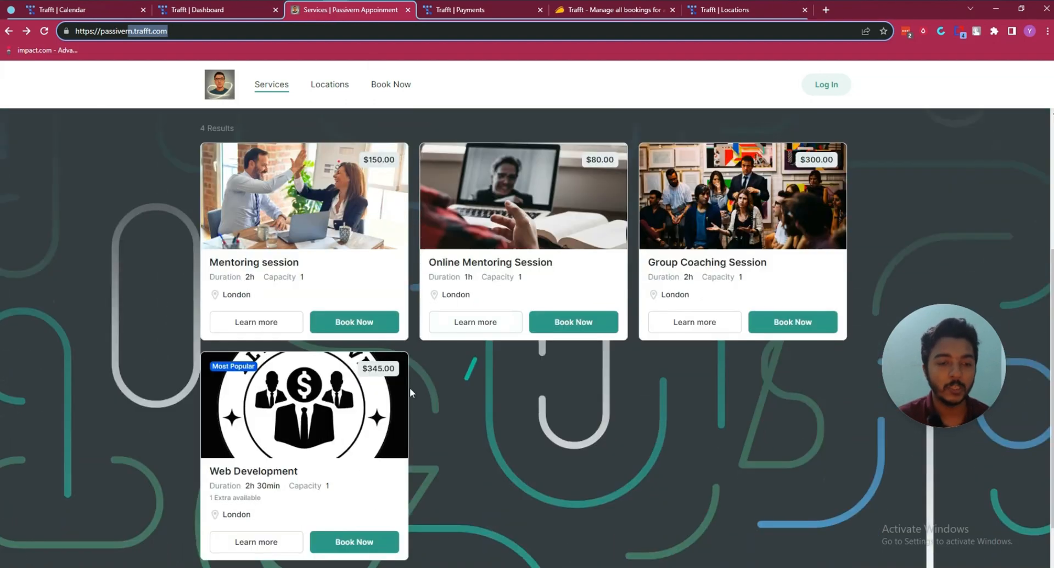
# - Copy the booking website's address and open passivern.trafft.com in a new Incognito window
pyautogui.click(141, 33)
pyautogui.rightClick(141, 33)
pyautogui.click(182, 93)
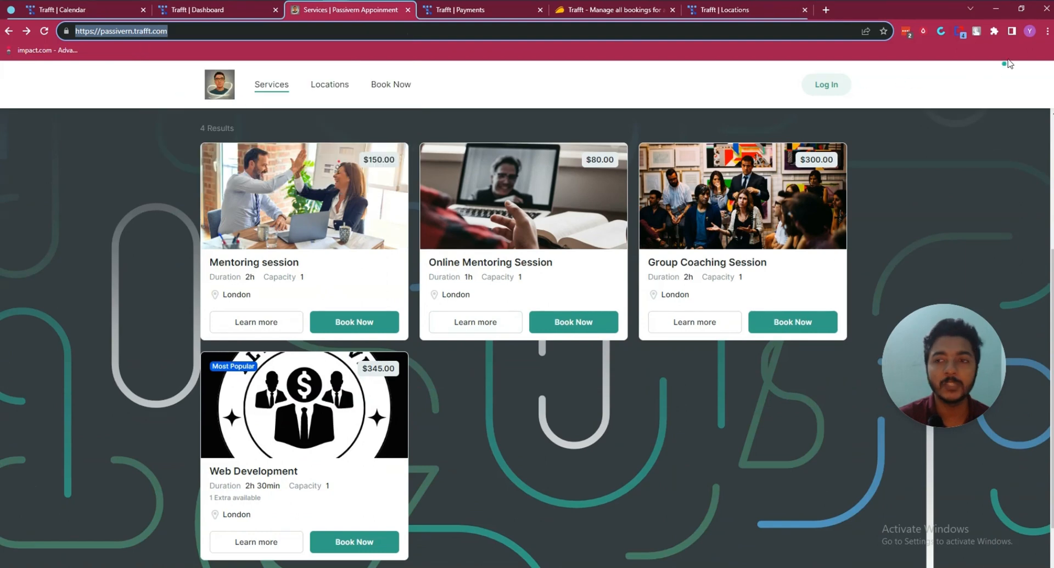
pyautogui.click(1047, 31)
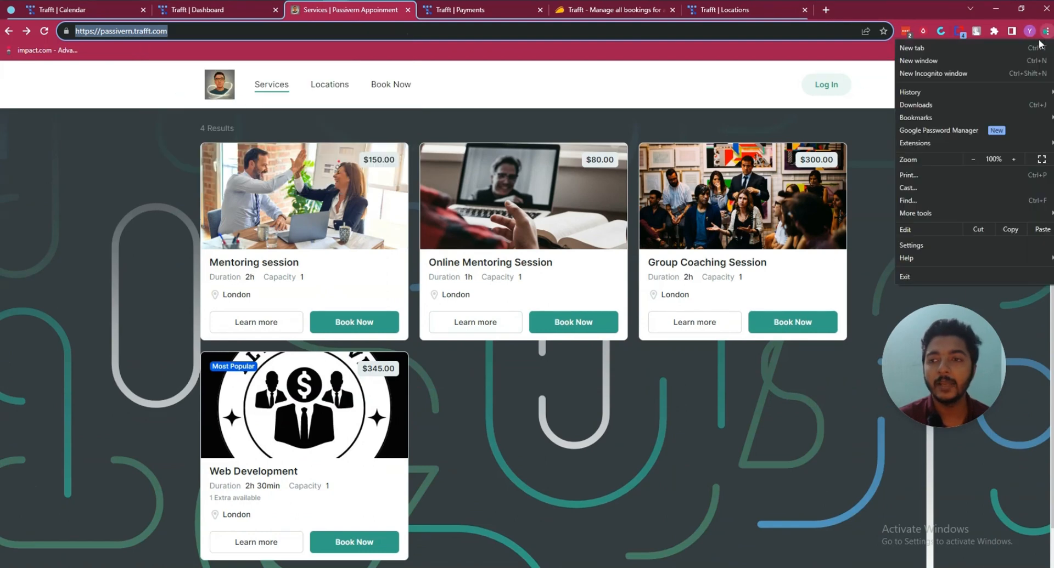
pyautogui.click(984, 74)
pyautogui.hotkey('ctrl', 'v')
pyautogui.press('Return')
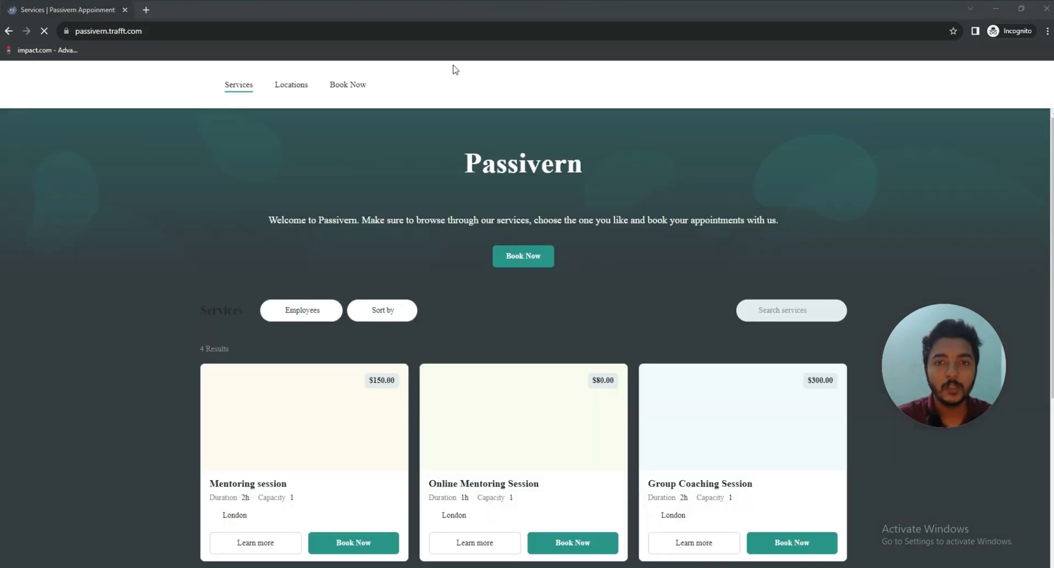
# - Look through the listed services and start an appointment booking for the Online Mentoring Session
pyautogui.scroll(-5, 601, 377)
pyautogui.scroll(5, 601, 376)
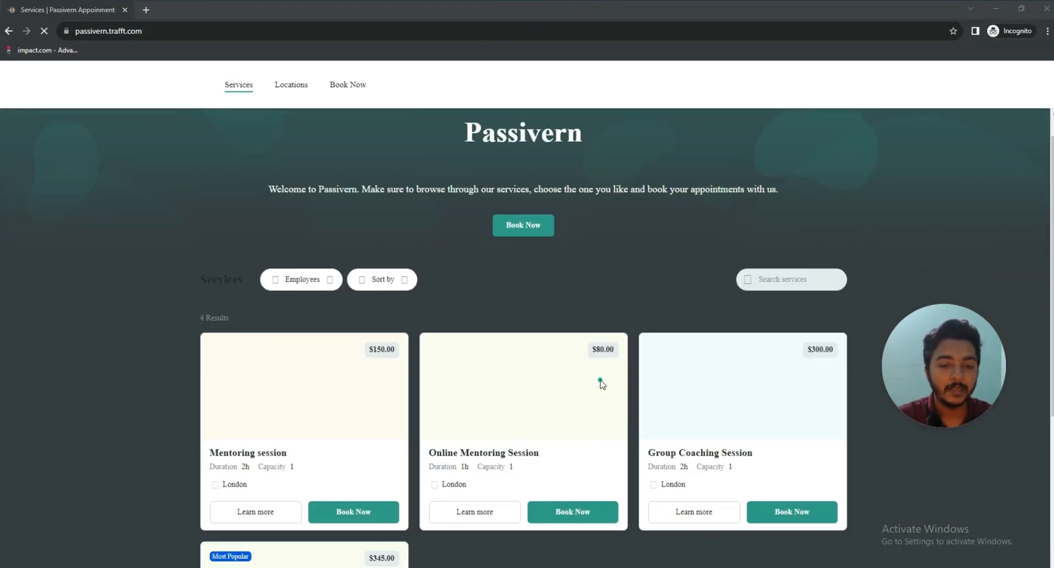
pyautogui.scroll(-5, 516, 288)
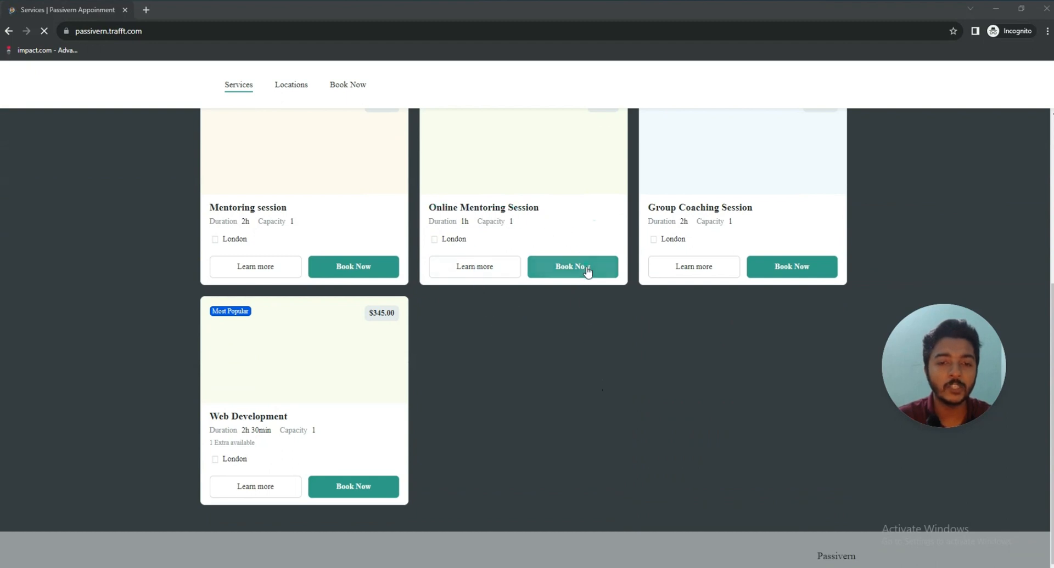
pyautogui.scroll(3, 585, 272)
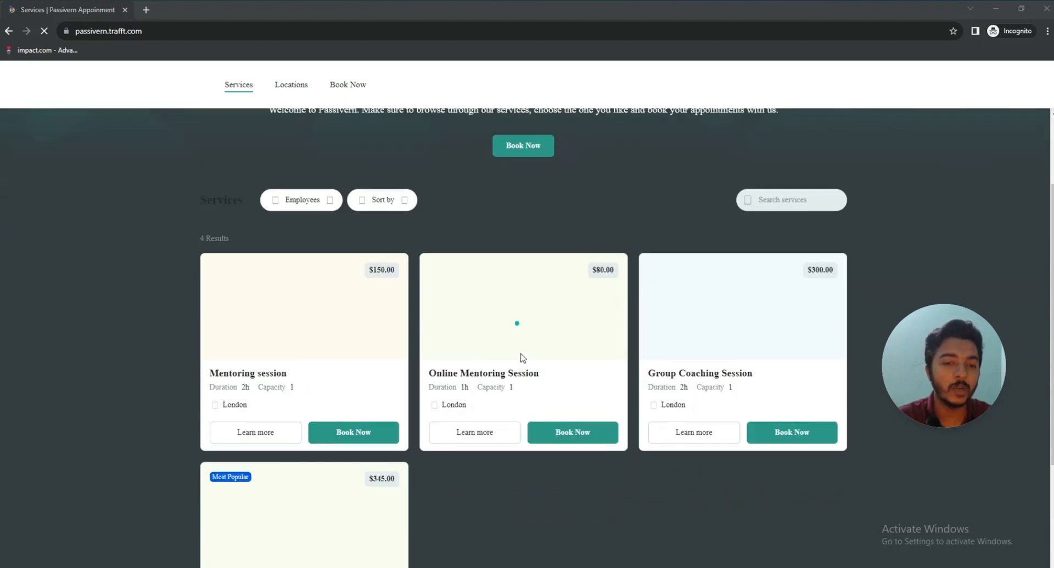
pyautogui.click(470, 436)
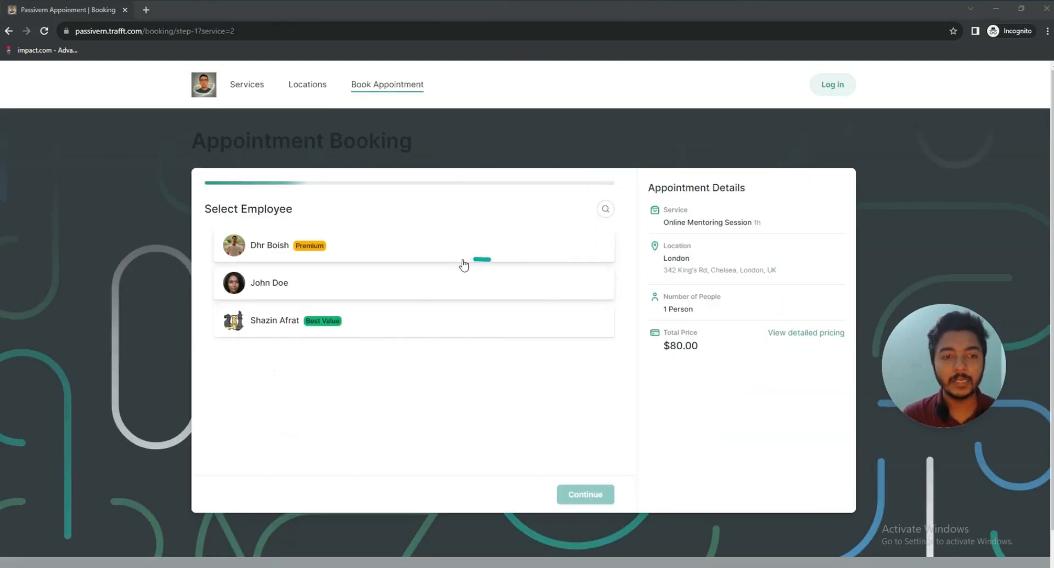
# - Choose the employee labelled Premium for the Online Mentoring Session and proceed to the date selection
pyautogui.click(279, 261)
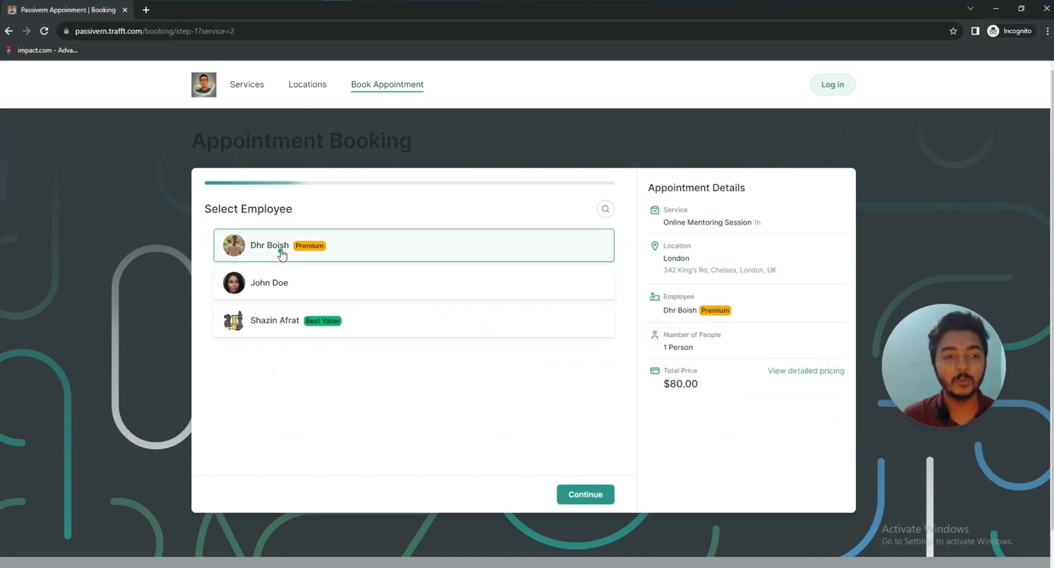
pyautogui.click(599, 496)
pyautogui.click(599, 497)
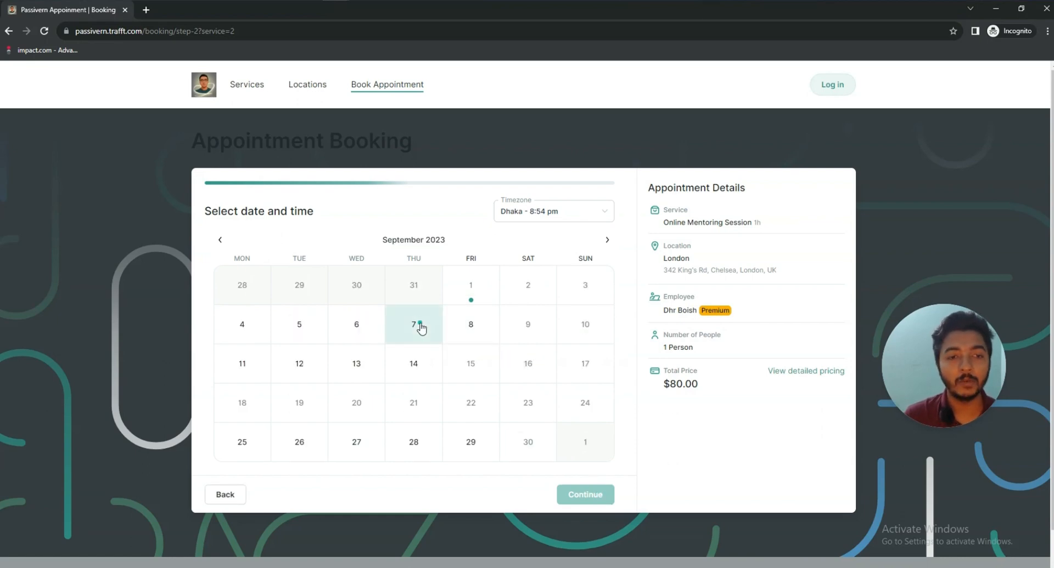
# - Schedule the appointment for September 8, 2023, 2:30 pm - 3:30 pm, and proceed to the customer information form
pyautogui.click(421, 328)
pyautogui.click(463, 298)
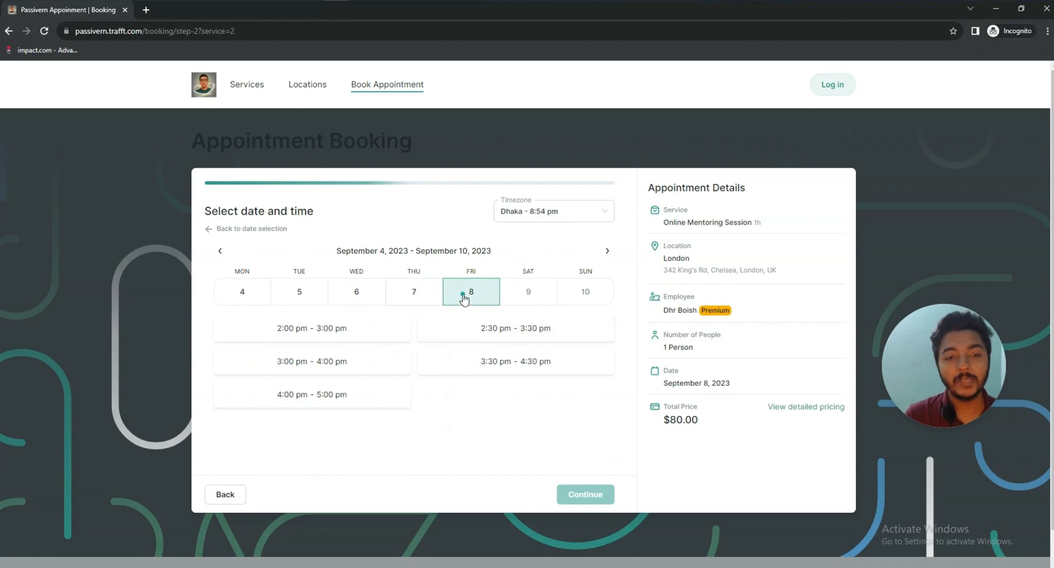
pyautogui.click(478, 337)
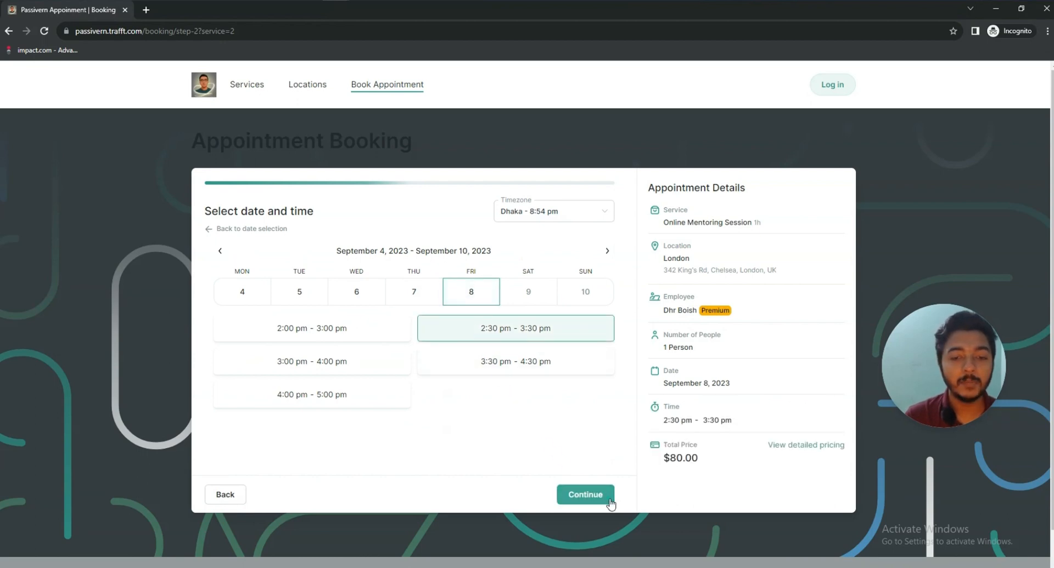
pyautogui.click(611, 504)
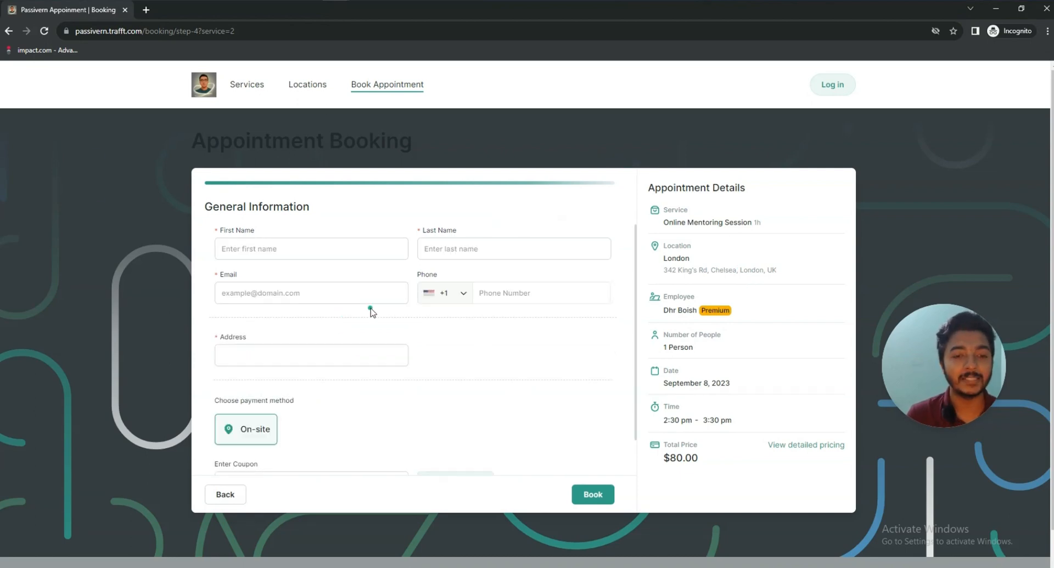
# - Close the Incognito booking window and return to Trafft's AppSumo deal page
pyautogui.click(1043, 13)
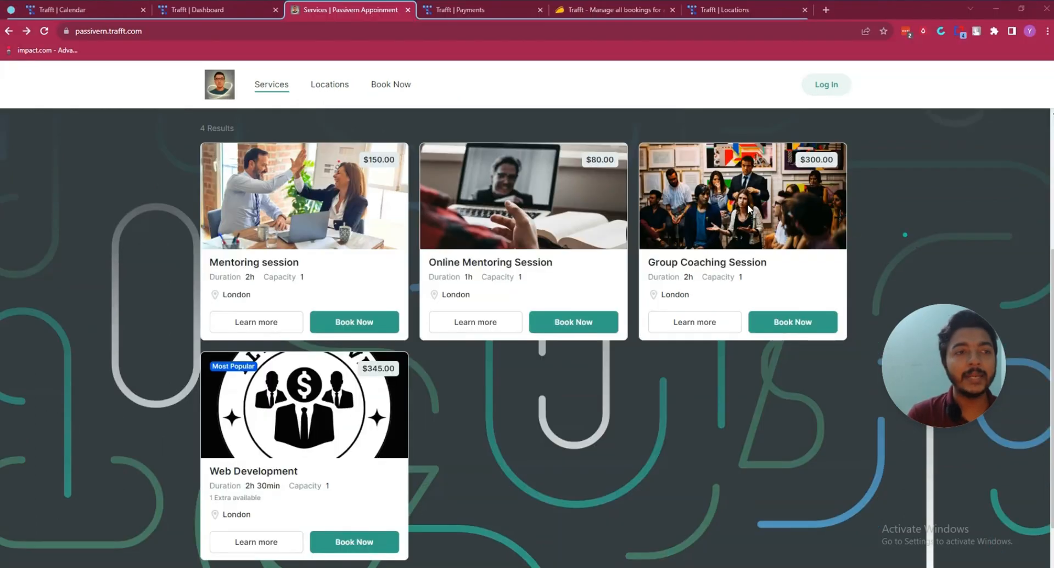
pyautogui.click(83, 12)
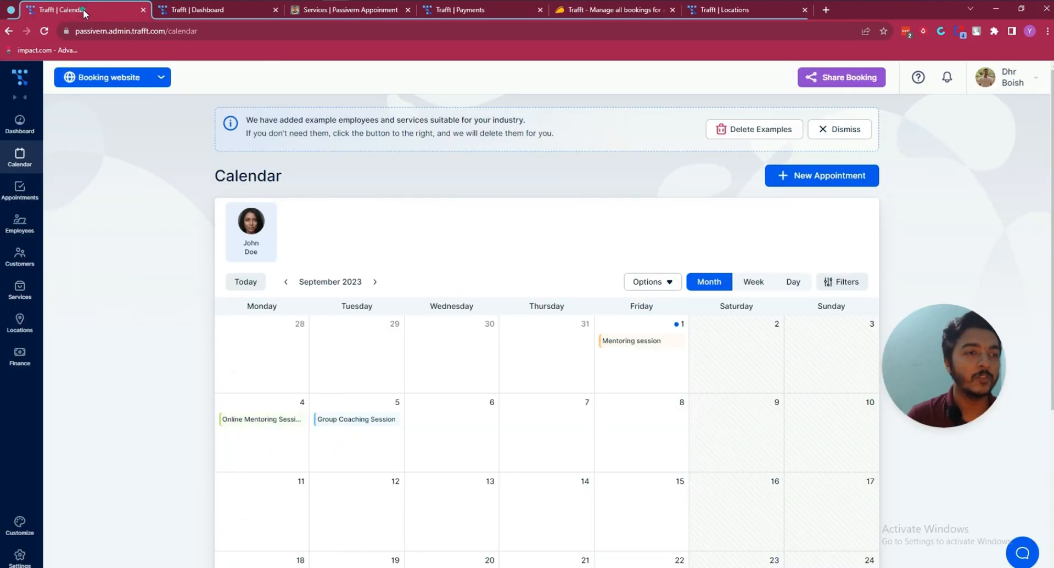
pyautogui.click(181, 9)
pyautogui.click(575, 12)
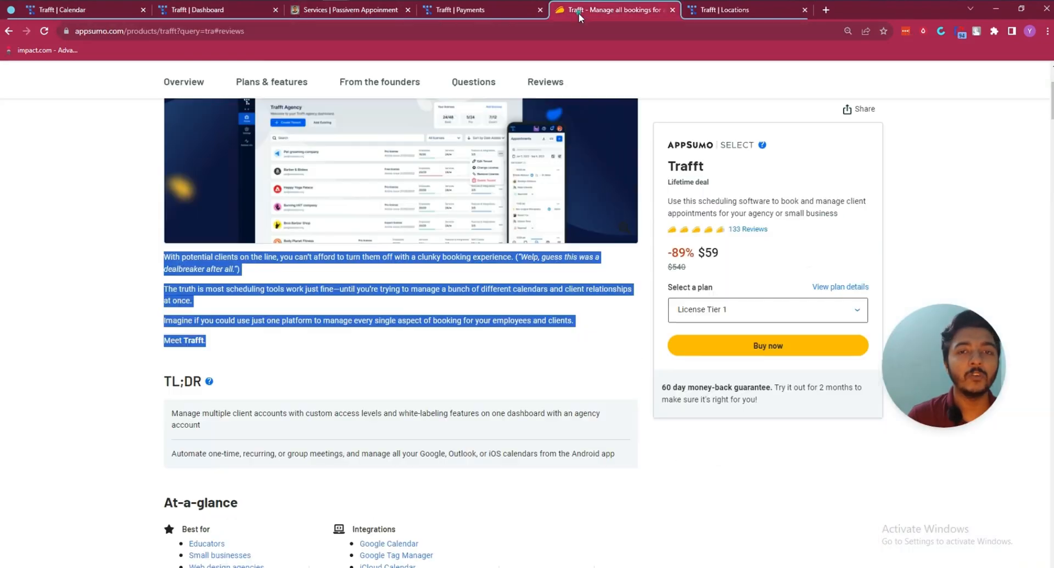
# - Review the Trafft deal's introduction, TL;DR and At-a-glance details on AppSumo
pyautogui.click(643, 403)
pyautogui.scroll(3, 635, 353)
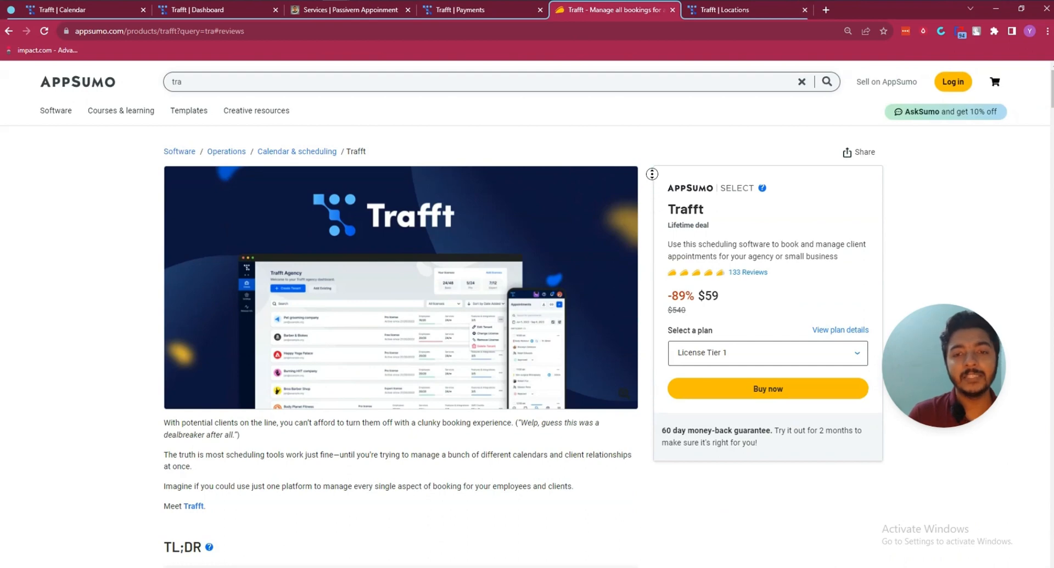
pyautogui.scroll(-1, 650, 176)
pyautogui.scroll(-1, 648, 196)
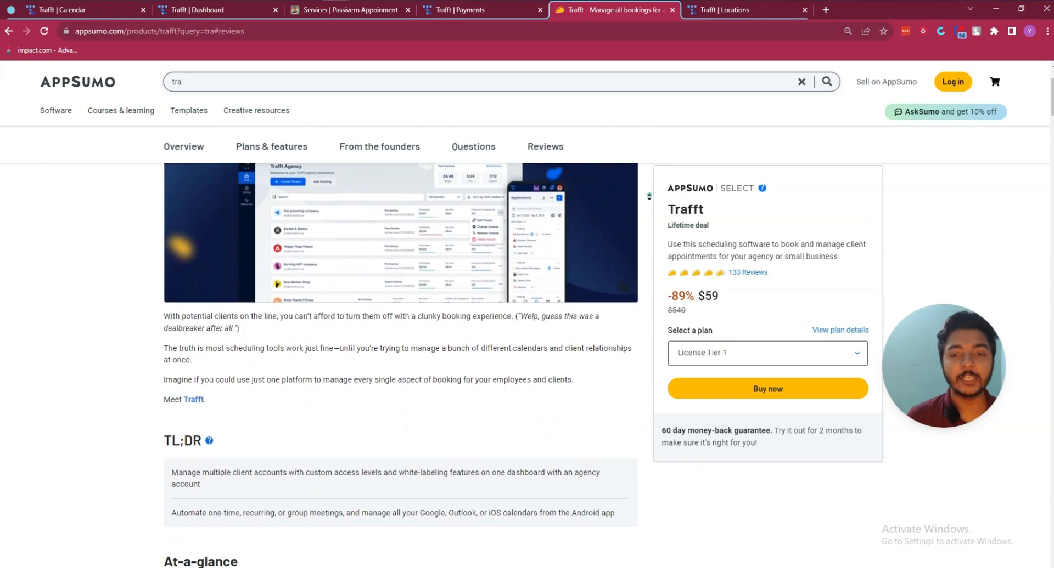
pyautogui.scroll(-2, 649, 203)
pyautogui.scroll(-4, 649, 206)
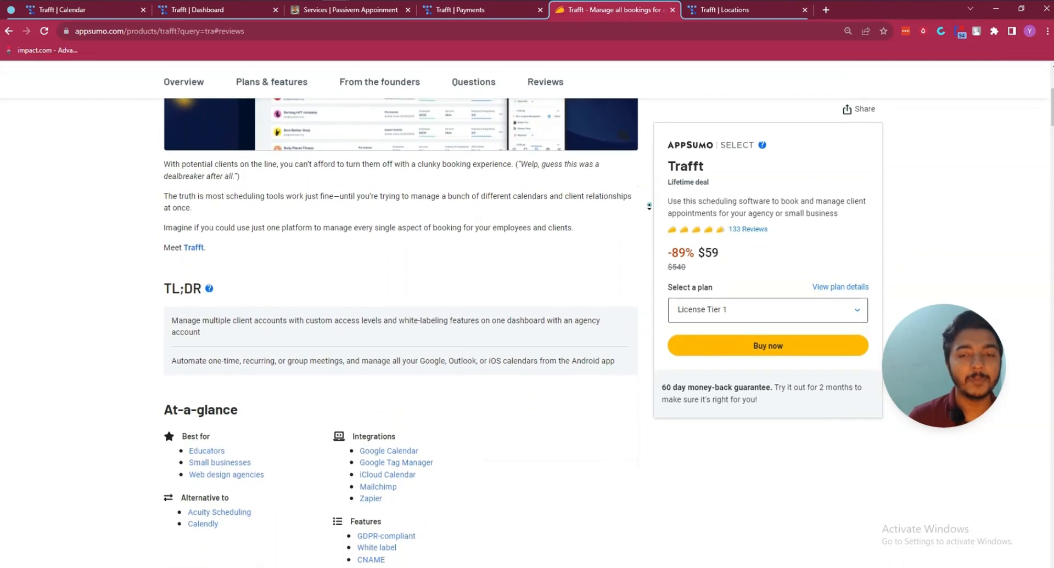
pyautogui.scroll(-4, 649, 205)
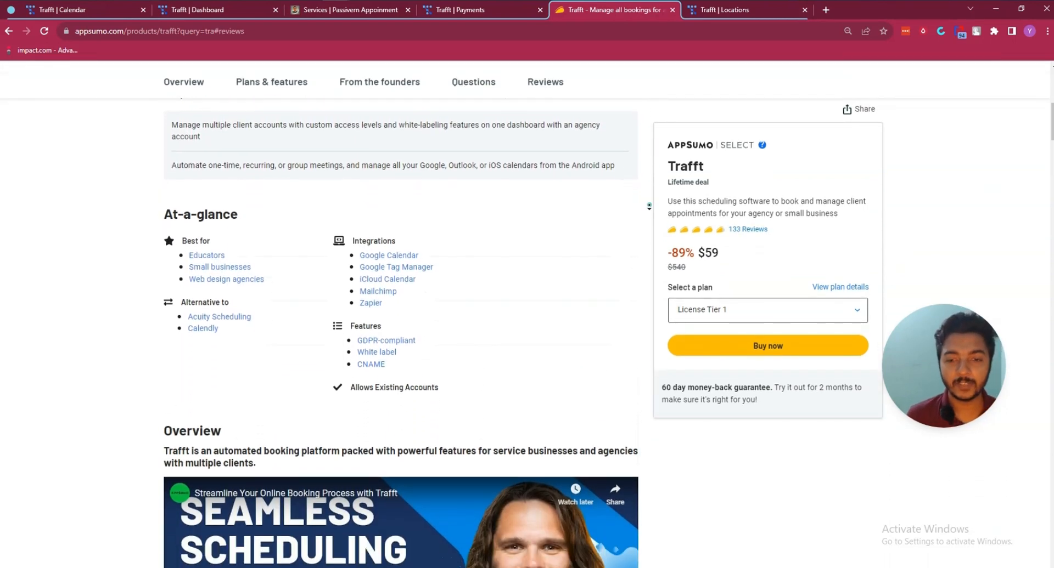
# - Read the deal's Overview section on agency features, calendar syncing, booking website design and the Android app
pyautogui.scroll(-3, 648, 206)
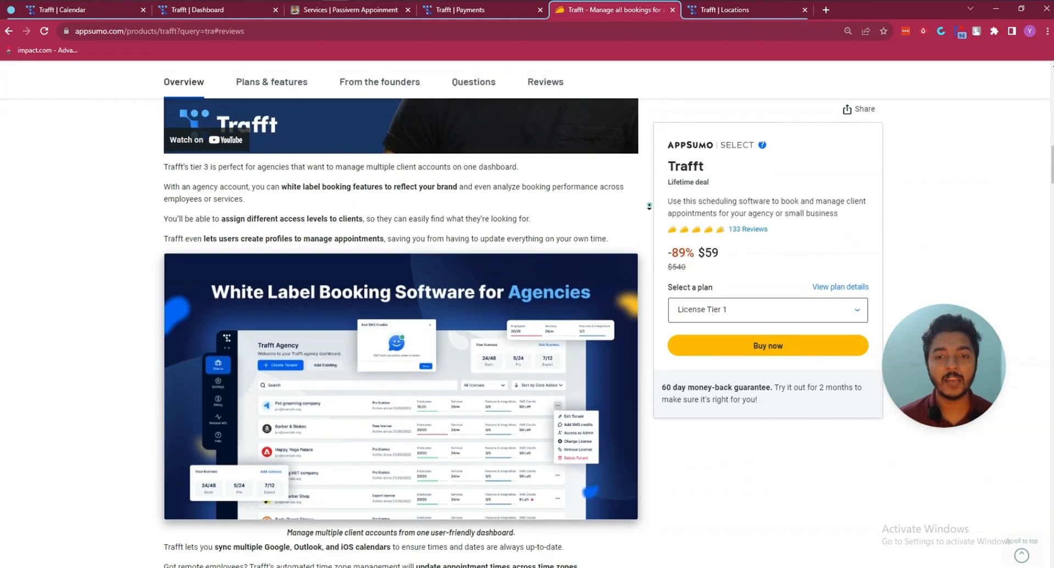
pyautogui.scroll(-4, 649, 206)
pyautogui.scroll(-4, 646, 148)
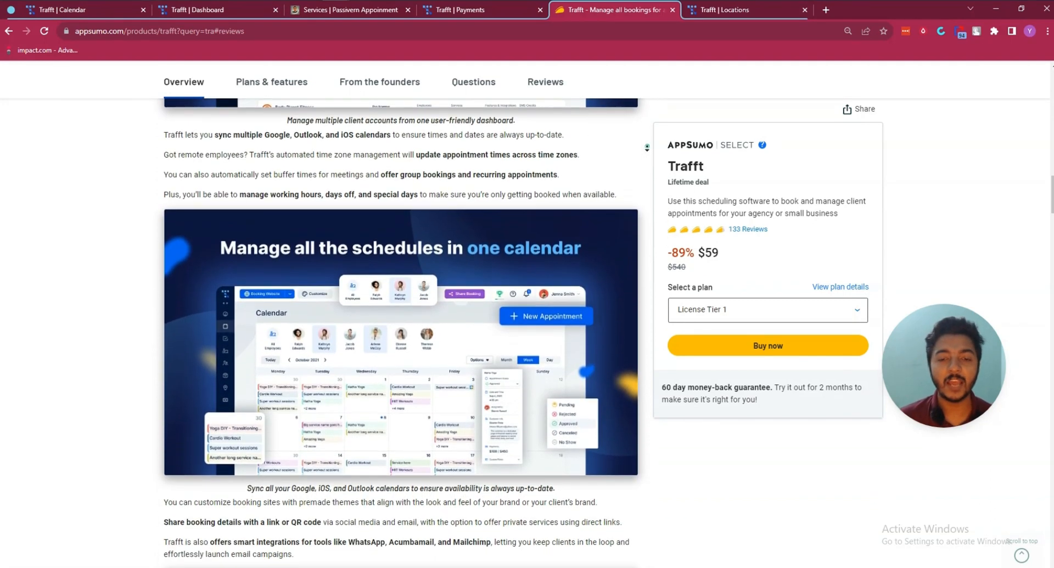
pyautogui.scroll(-4, 647, 147)
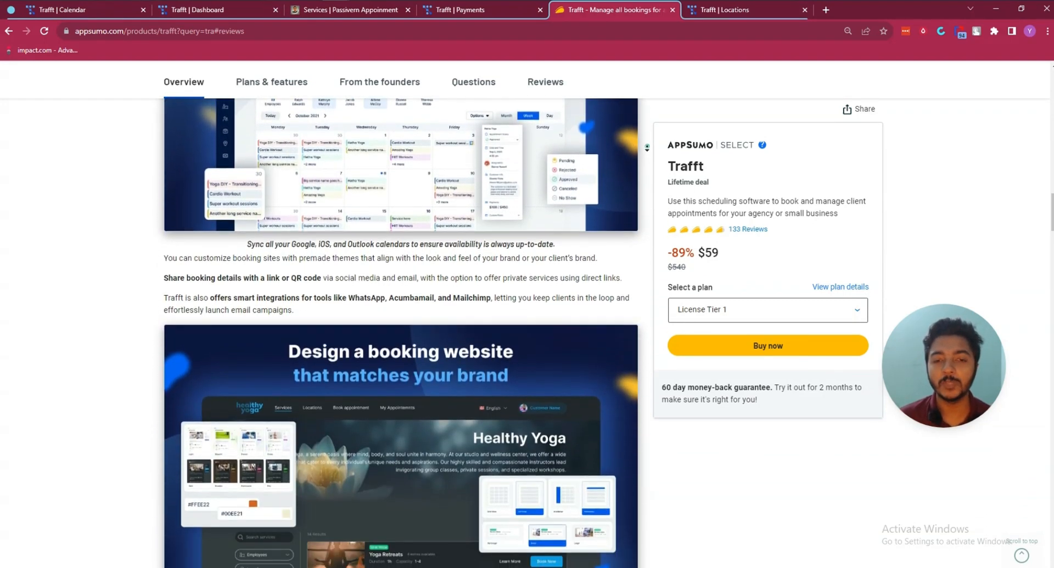
pyautogui.scroll(-4, 647, 147)
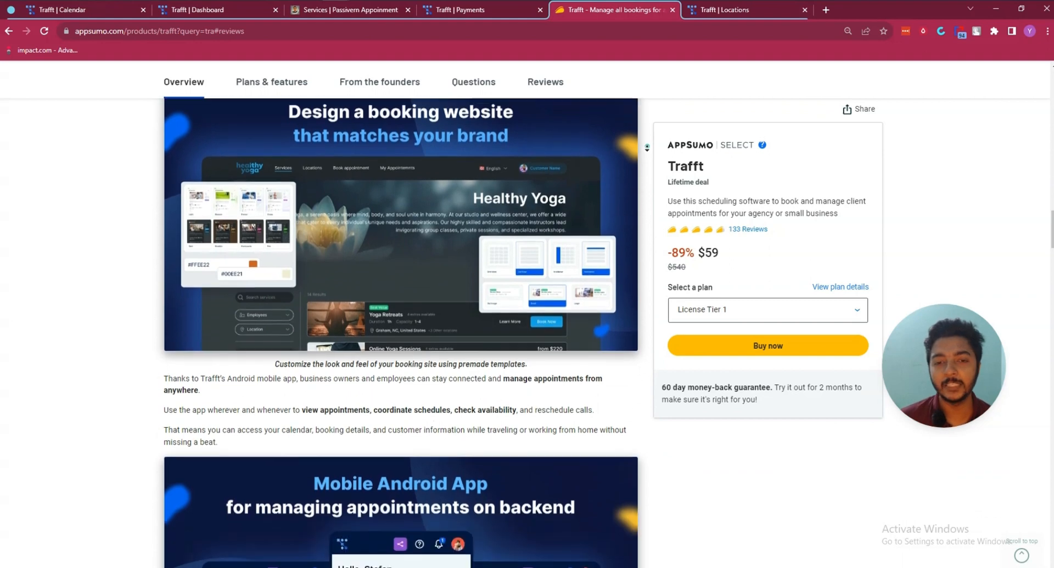
pyautogui.scroll(-4, 647, 147)
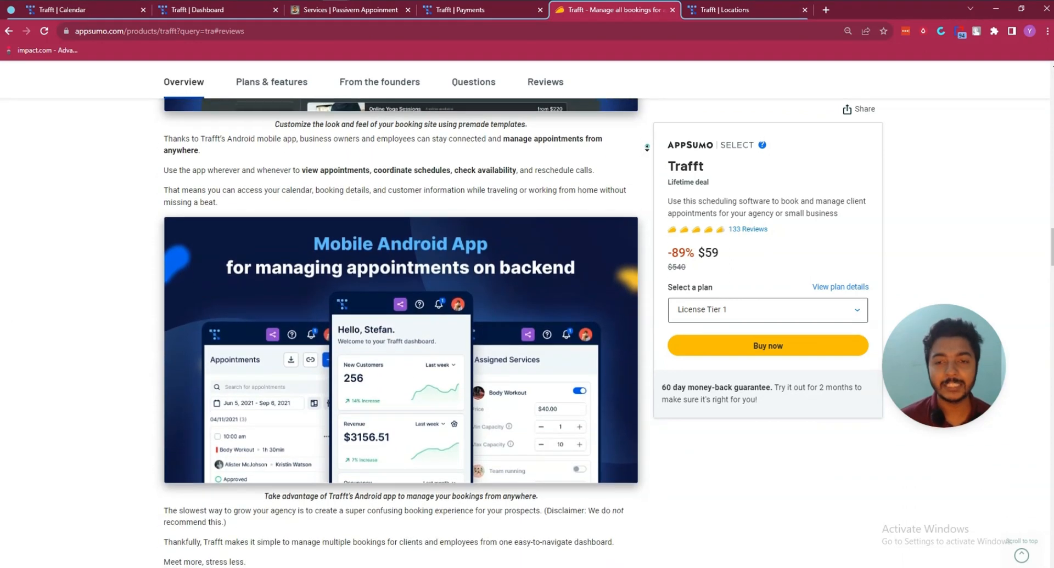
pyautogui.scroll(-4, 646, 148)
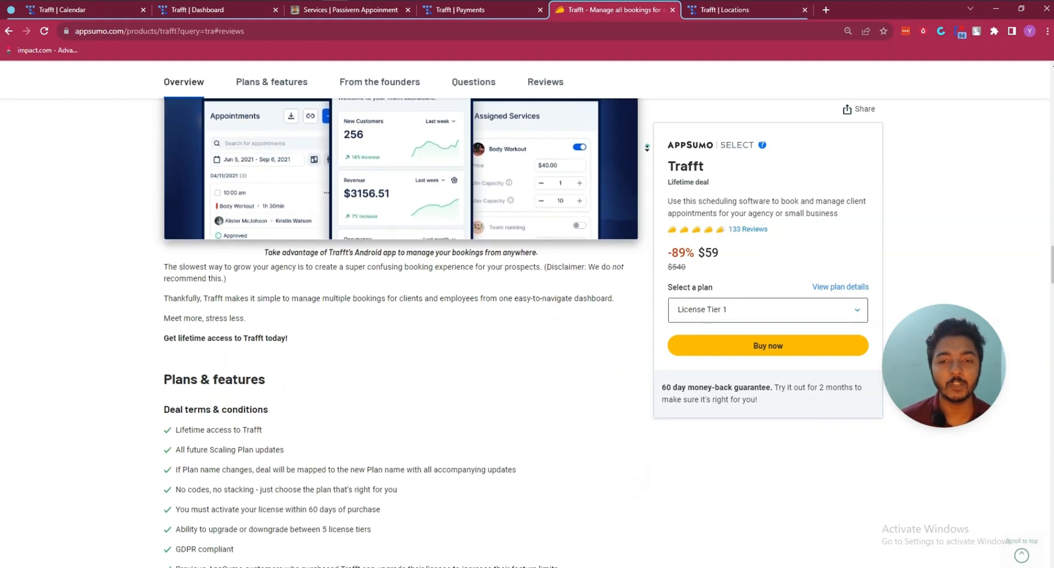
# - Examine the deal terms, included features and license tier pricing, and return to the start of the deal page
pyautogui.scroll(-2, 646, 148)
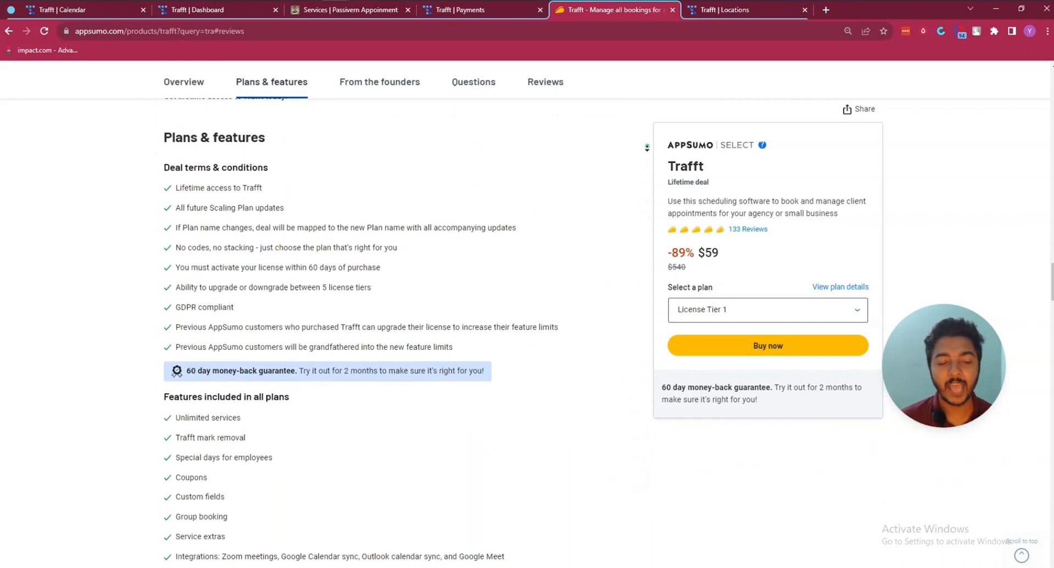
pyautogui.scroll(-4, 647, 147)
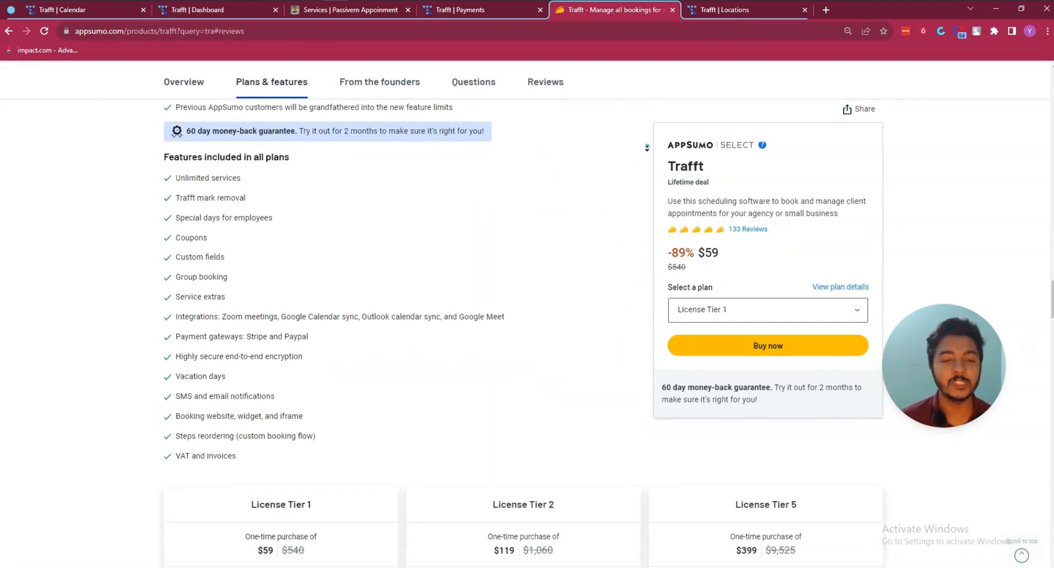
pyautogui.scroll(-3, 647, 148)
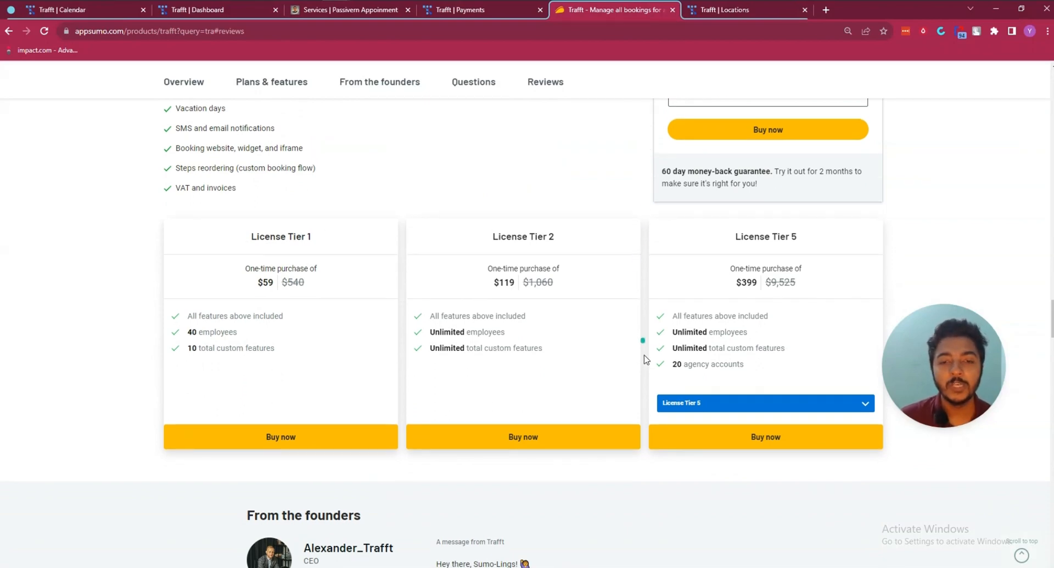
pyautogui.scroll(10, 631, 296)
pyautogui.scroll(5, 624, 229)
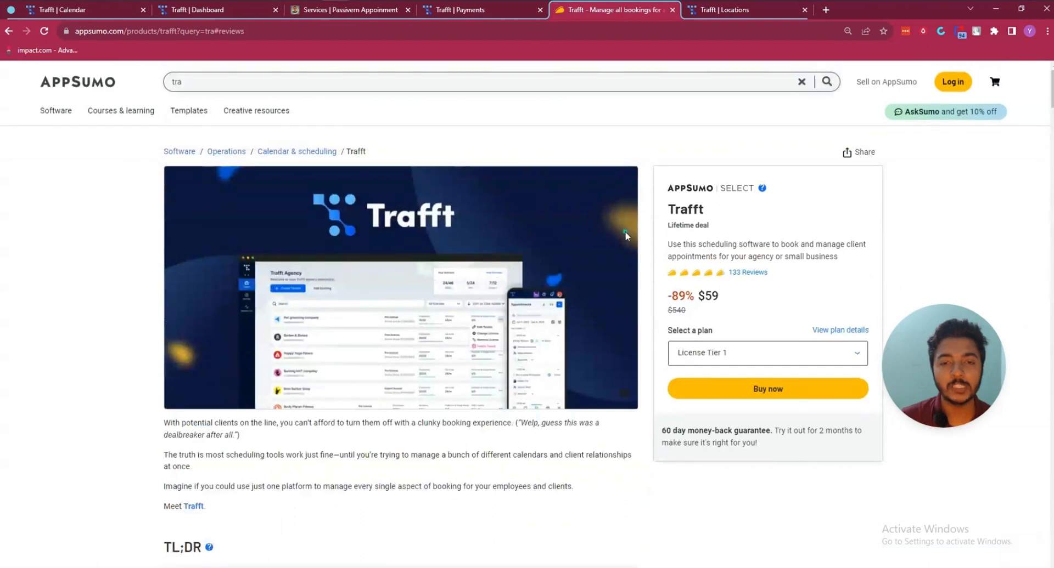